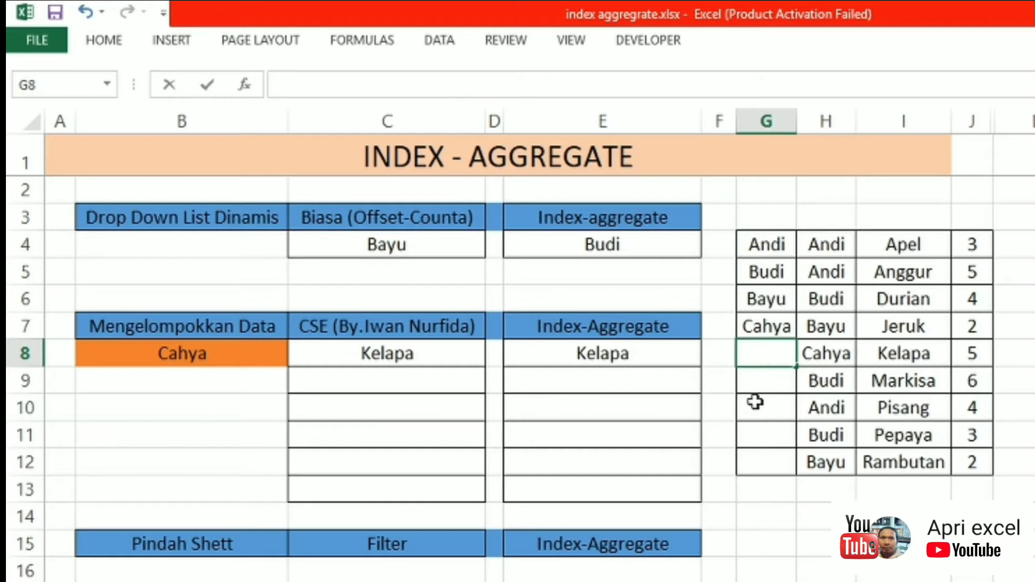
Add a new name in G8 of the source list and display the Offset-Counta drop-down list in C4.
{"action": "type", "text": "ardi"}
{"action": "left_click", "coordinate": [469, 250]}
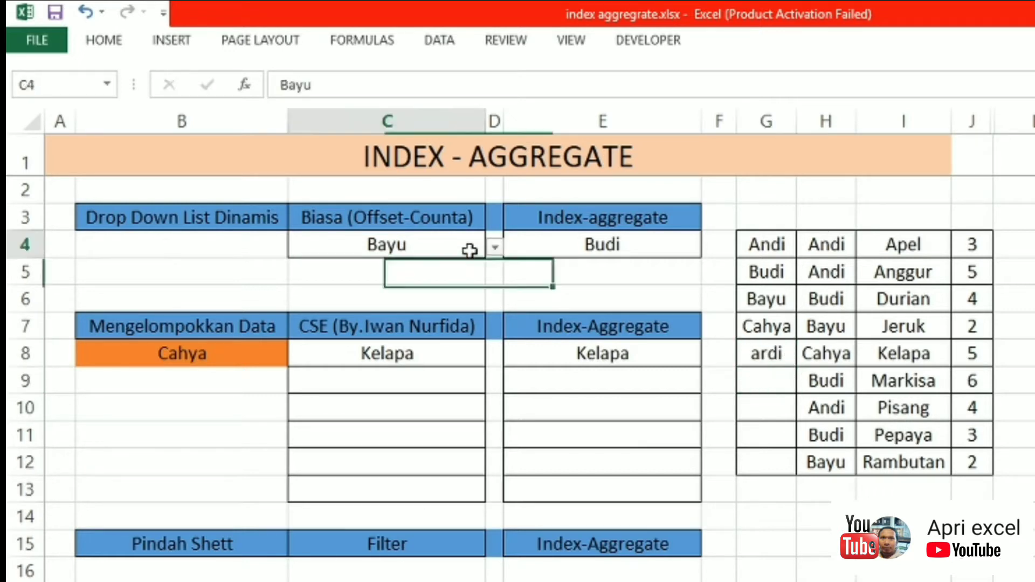
{"action": "left_click", "coordinate": [494, 248]}
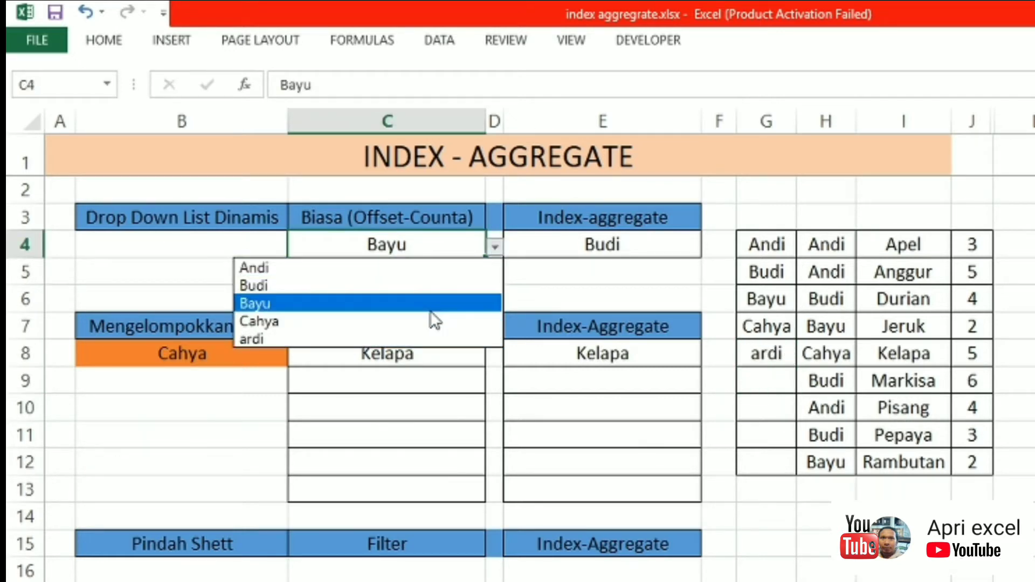
Clear the name in G7 and choose the blank entry from the drop-down list in C4.
{"action": "left_click", "coordinate": [762, 330]}
{"action": "left_click", "coordinate": [759, 335]}
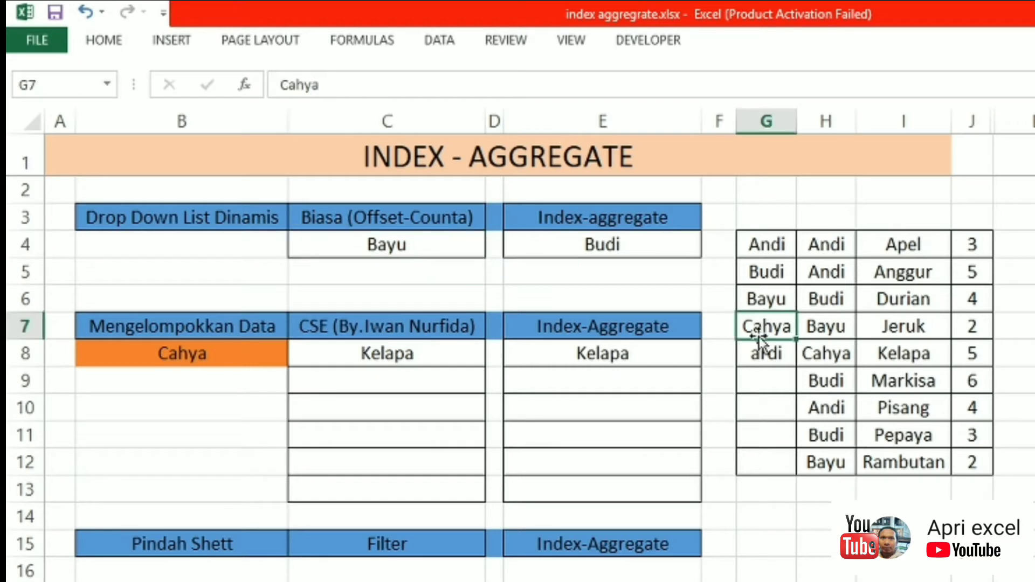
{"action": "key", "text": "Delete"}
{"action": "left_click", "coordinate": [443, 244]}
{"action": "left_click", "coordinate": [493, 246]}
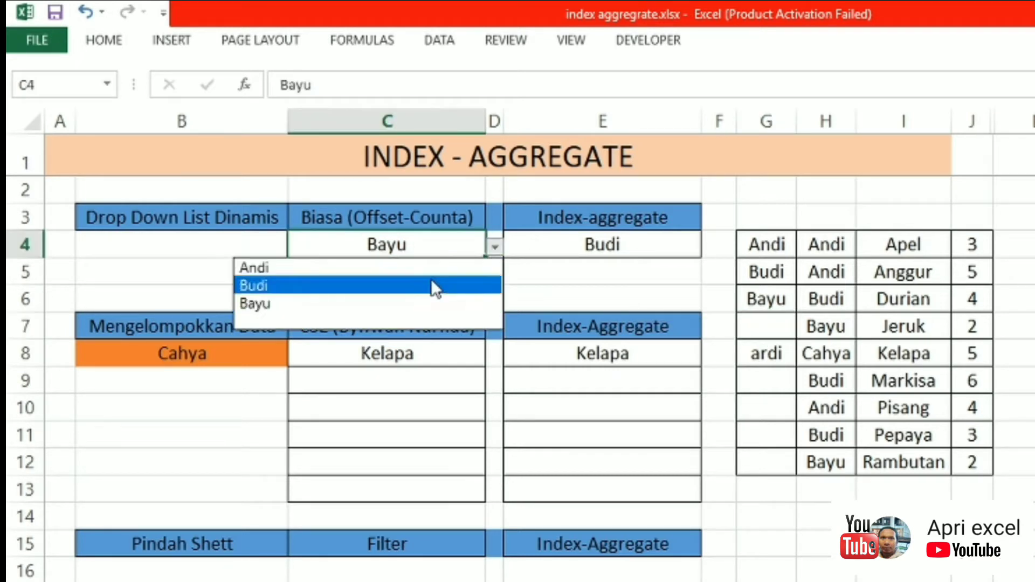
{"action": "left_click", "coordinate": [425, 317]}
{"action": "left_click", "coordinate": [491, 247]}
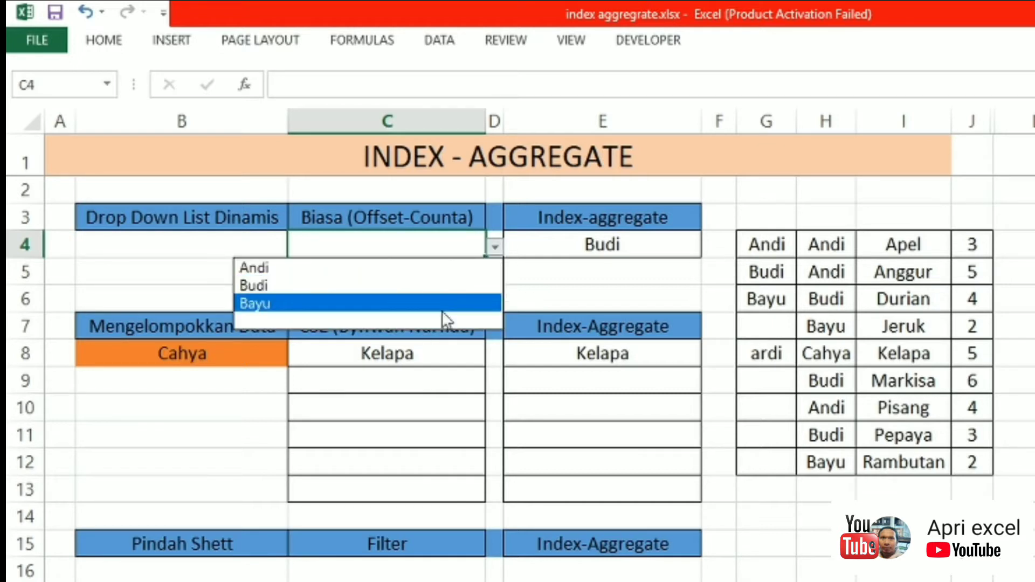
Enter "gjhgjh" in G9 and pick the G8 name from the drop-down list in C4.
{"action": "left_click", "coordinate": [766, 381]}
{"action": "type", "text": "gjhgjh"}
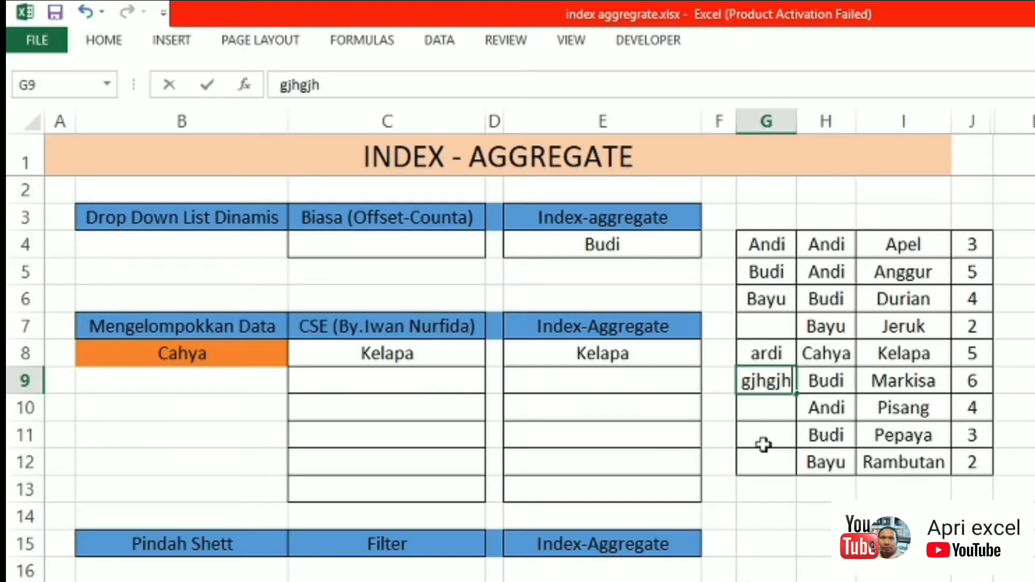
{"action": "left_click", "coordinate": [474, 251]}
{"action": "left_click", "coordinate": [495, 247]}
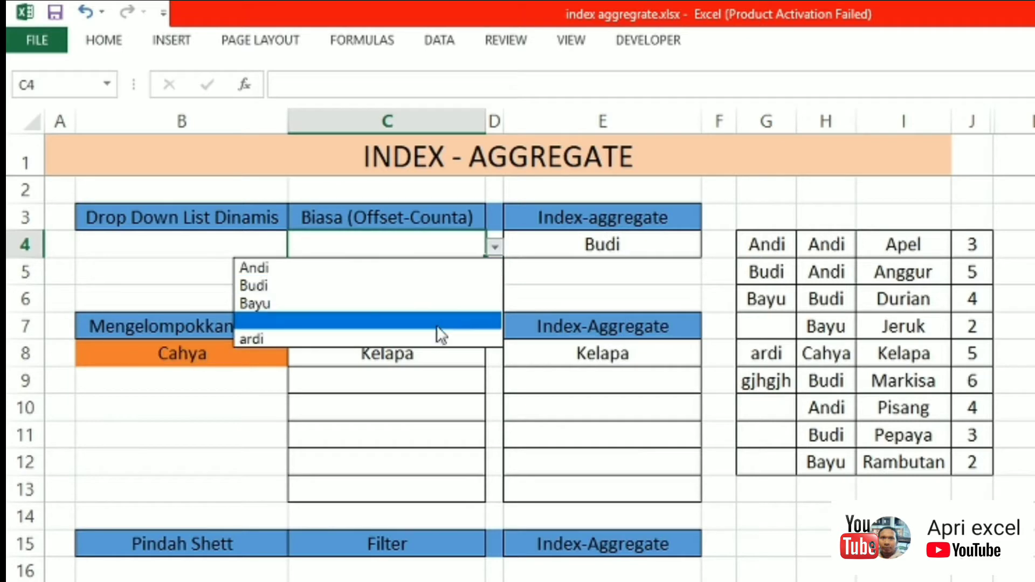
{"action": "left_click", "coordinate": [454, 337]}
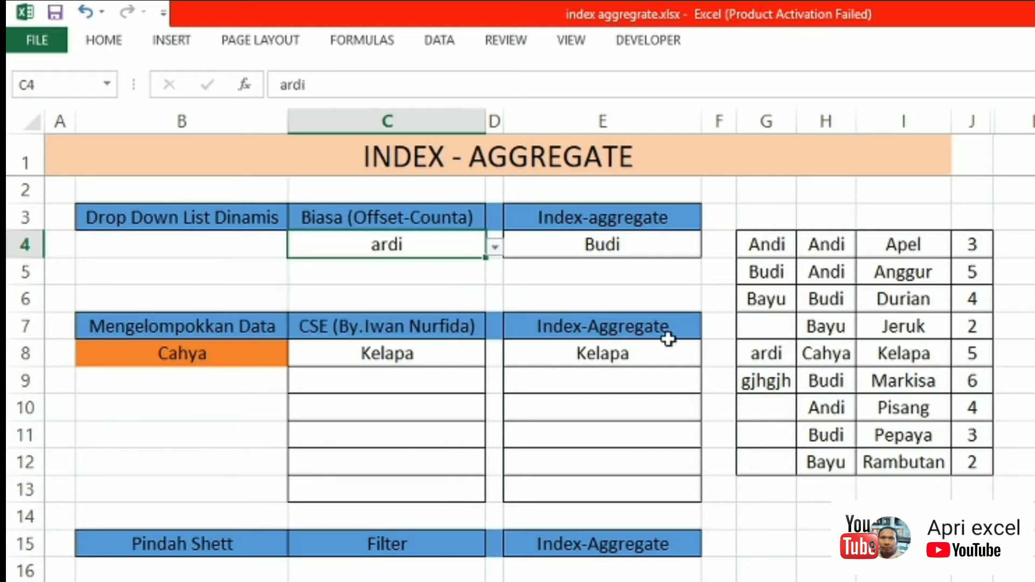
Alternate the Index-aggregate drop-down in E4 between the names from G8 and G5, ending on the G5 name.
{"action": "left_click", "coordinate": [578, 240]}
{"action": "left_click", "coordinate": [710, 248]}
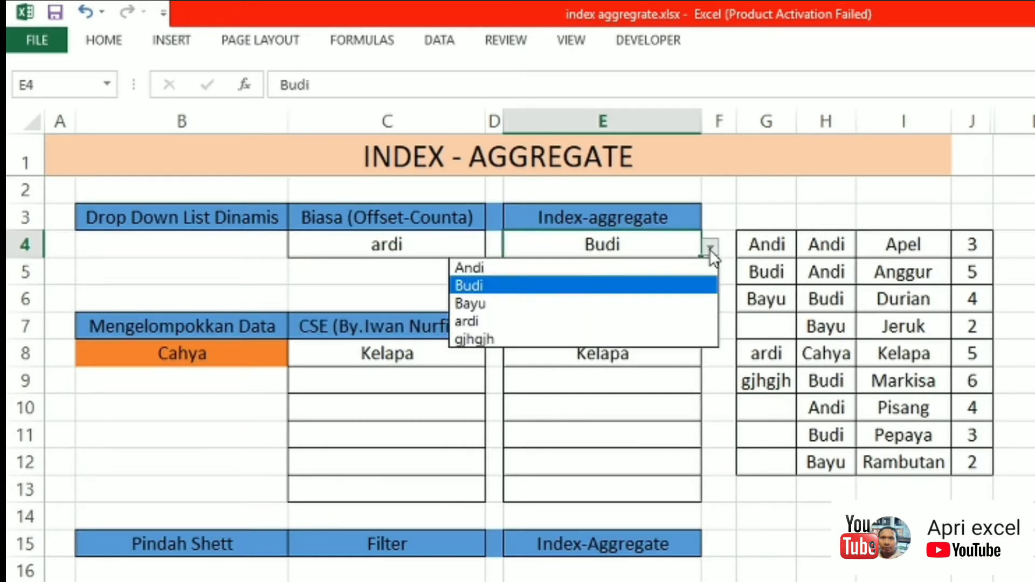
{"action": "left_click", "coordinate": [642, 325]}
{"action": "left_click", "coordinate": [710, 247]}
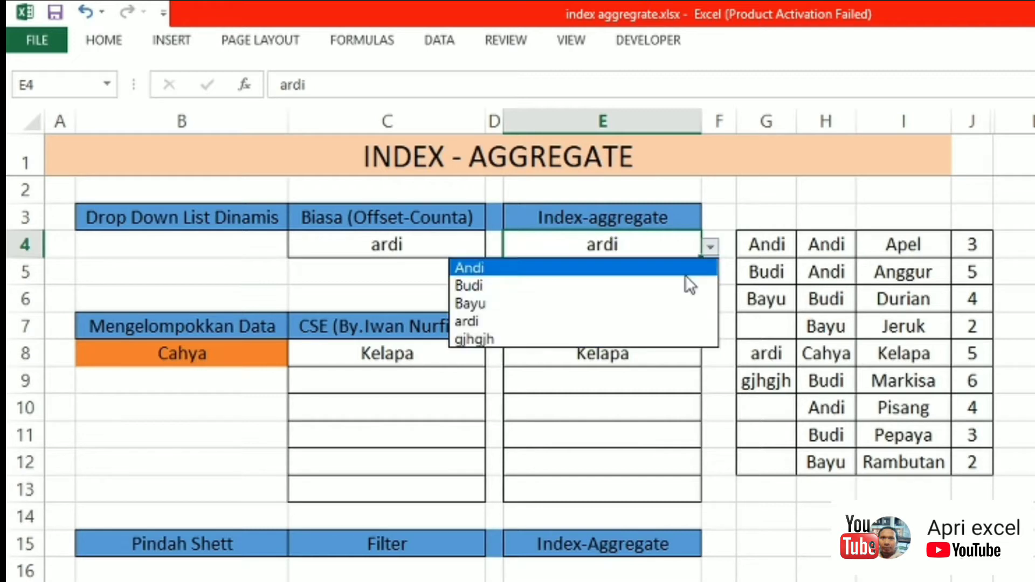
{"action": "left_click", "coordinate": [686, 283]}
{"action": "left_click", "coordinate": [711, 246]}
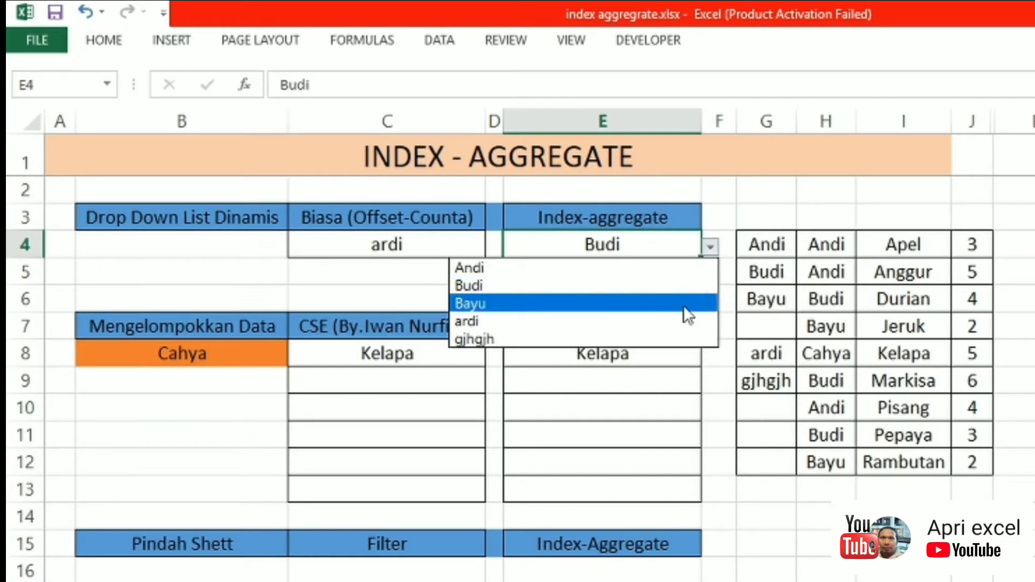
{"action": "left_click", "coordinate": [669, 324]}
{"action": "left_click", "coordinate": [711, 247]}
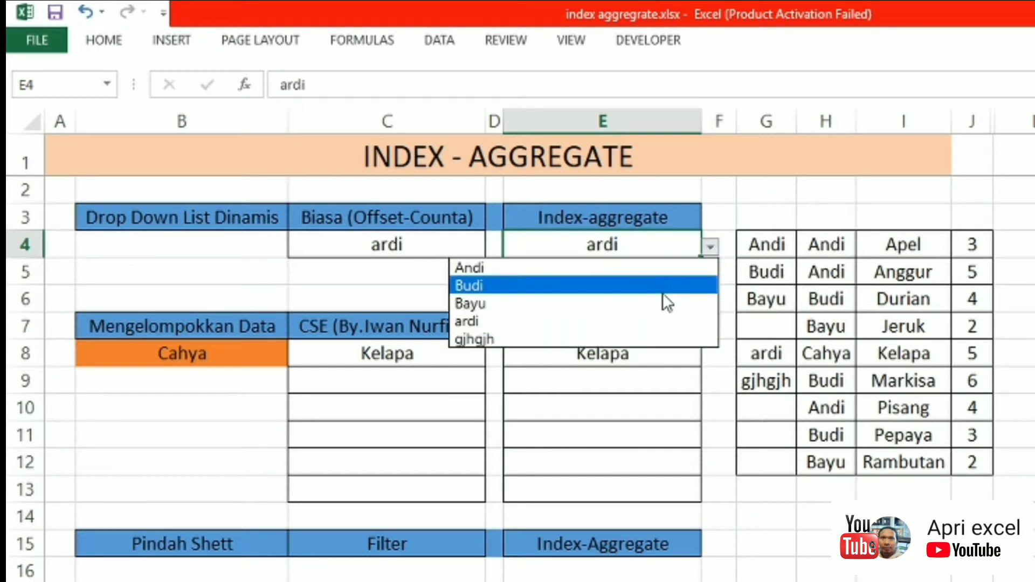
{"action": "left_click", "coordinate": [662, 293]}
Clear G8:G10, re-enter the name removed from G7 in G11, and enter a new name in G9.
{"action": "left_click_drag", "start_coordinate": [778, 358], "coordinate": [763, 410]}
{"action": "key", "text": "Delete"}
{"action": "left_click", "coordinate": [763, 439]}
{"action": "type", "text": "andi"}
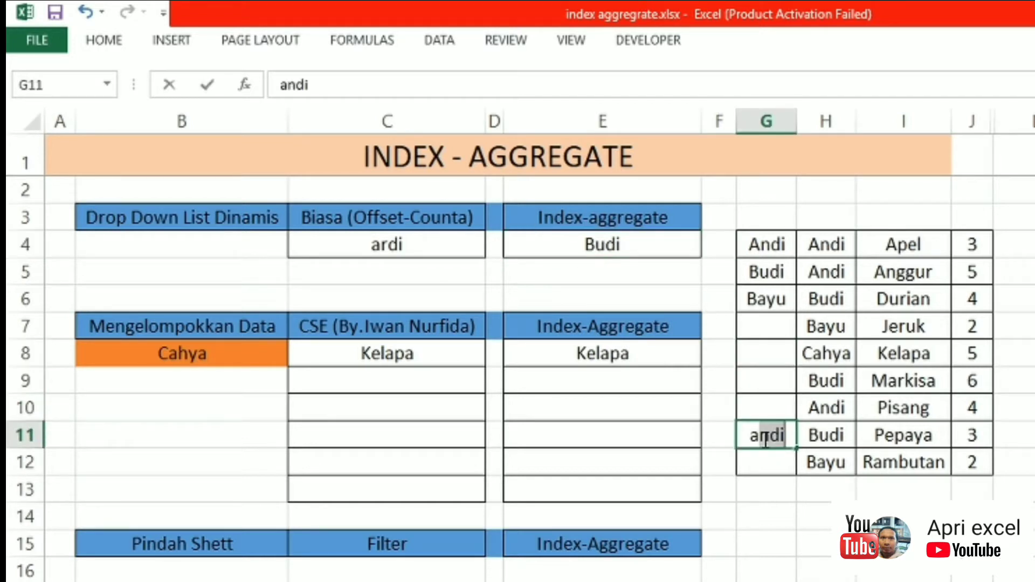
{"action": "type", "text": "ca"}
{"action": "type", "text": "hya"}
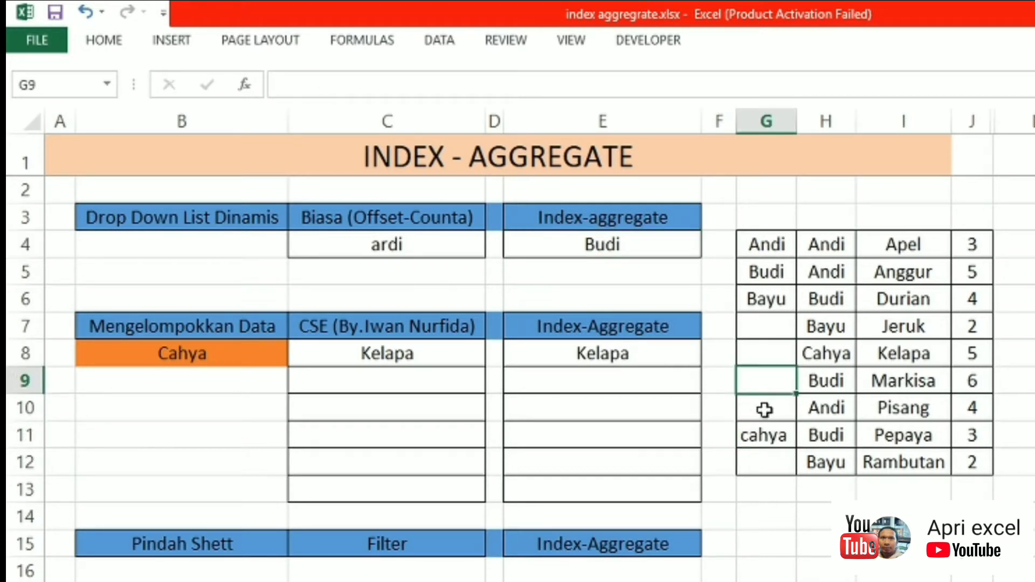
{"action": "type", "text": "gilang"}
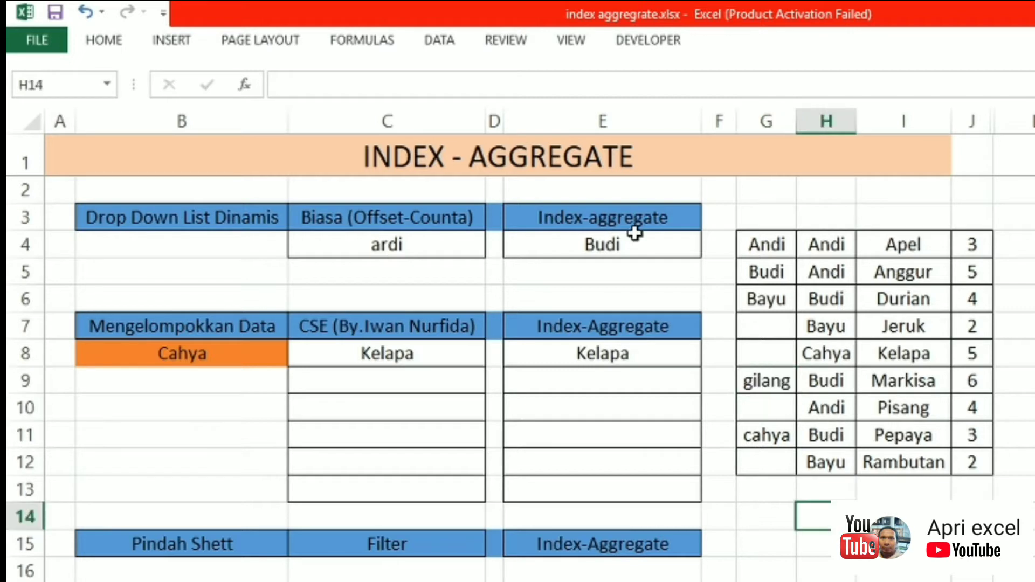
Compare the entries offered by the drop-down lists in E4 (Index-aggregate) and C4 (Offset-Counta).
{"action": "left_click", "coordinate": [649, 245]}
{"action": "left_click", "coordinate": [709, 248]}
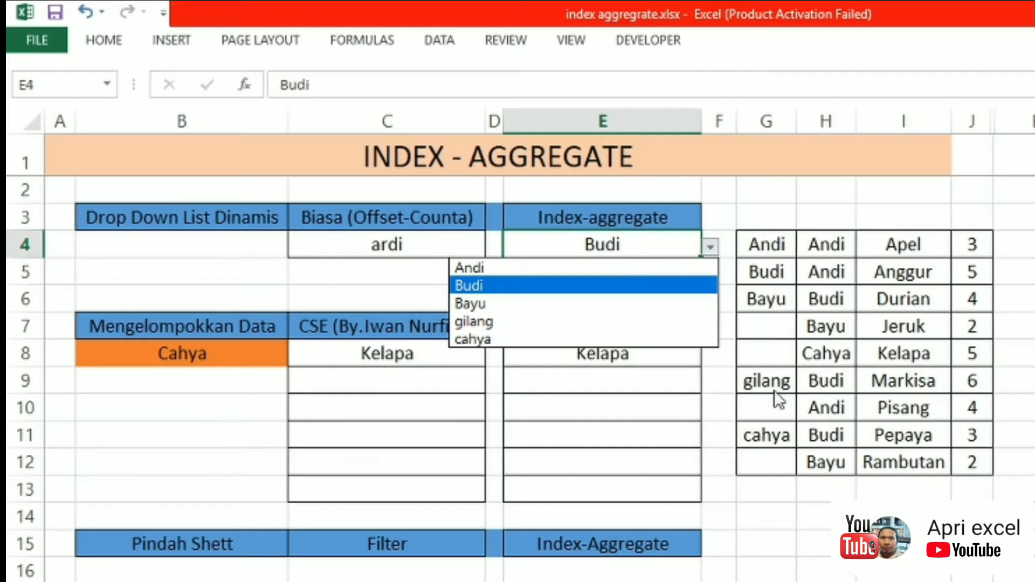
{"action": "left_click", "coordinate": [393, 248]}
{"action": "left_click", "coordinate": [495, 247]}
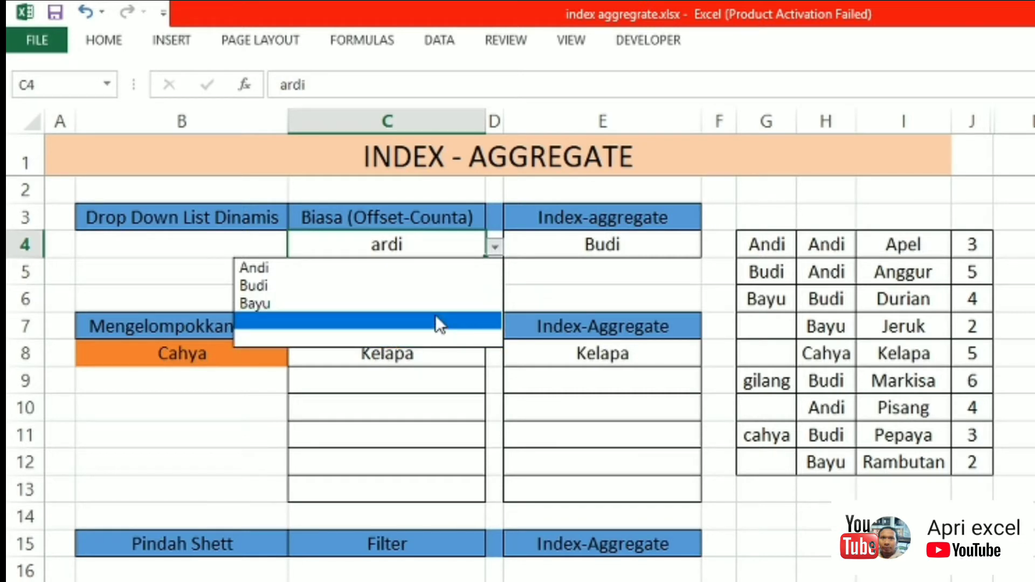
Examine the Mengelompokkan Data formulas, comparing the CSE version in C8 with the Index-Aggregate version in E8.
{"action": "left_click", "coordinate": [213, 325]}
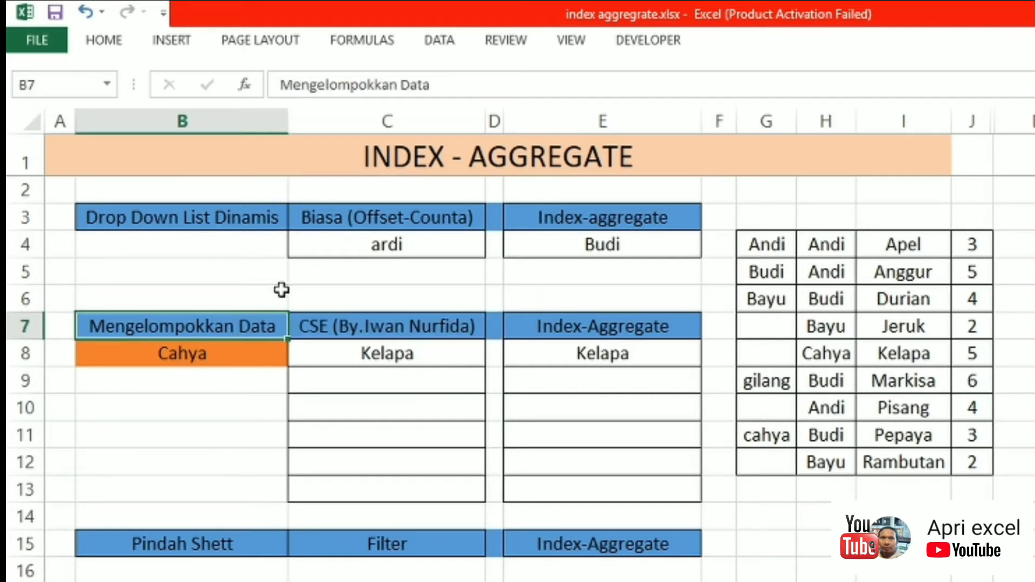
{"action": "left_click", "coordinate": [375, 328]}
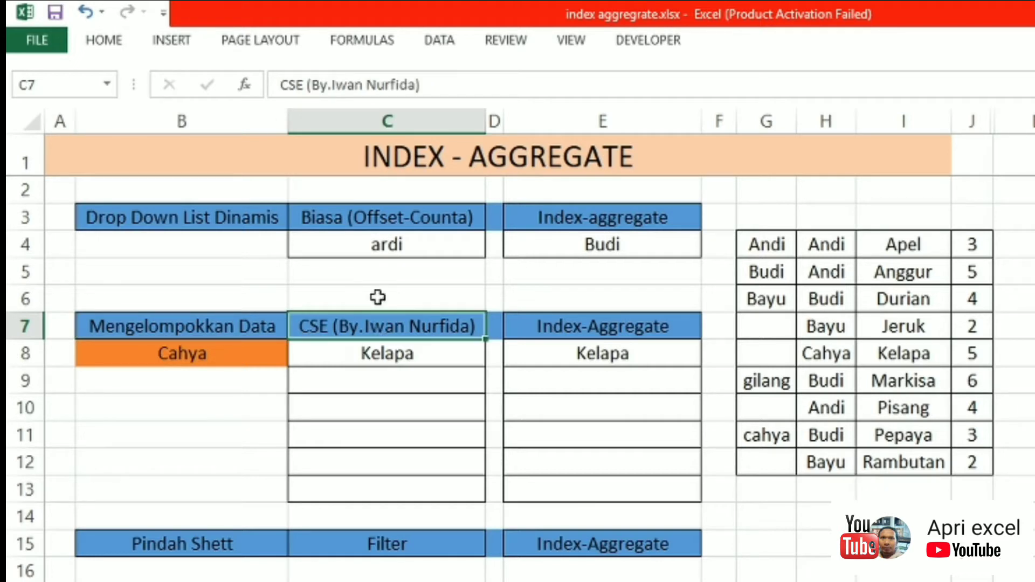
{"action": "left_click", "coordinate": [407, 352]}
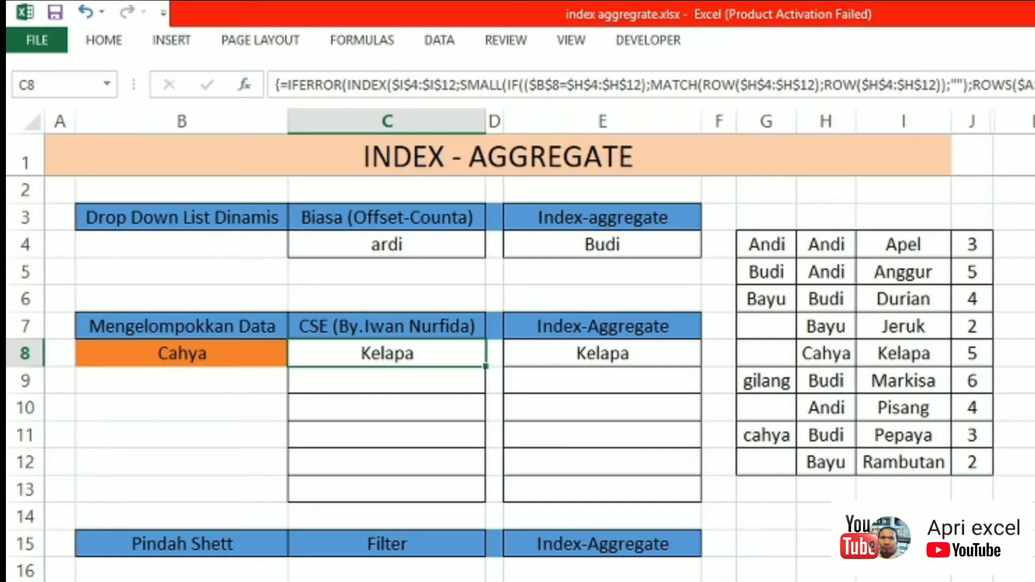
{"action": "left_click", "coordinate": [645, 358]}
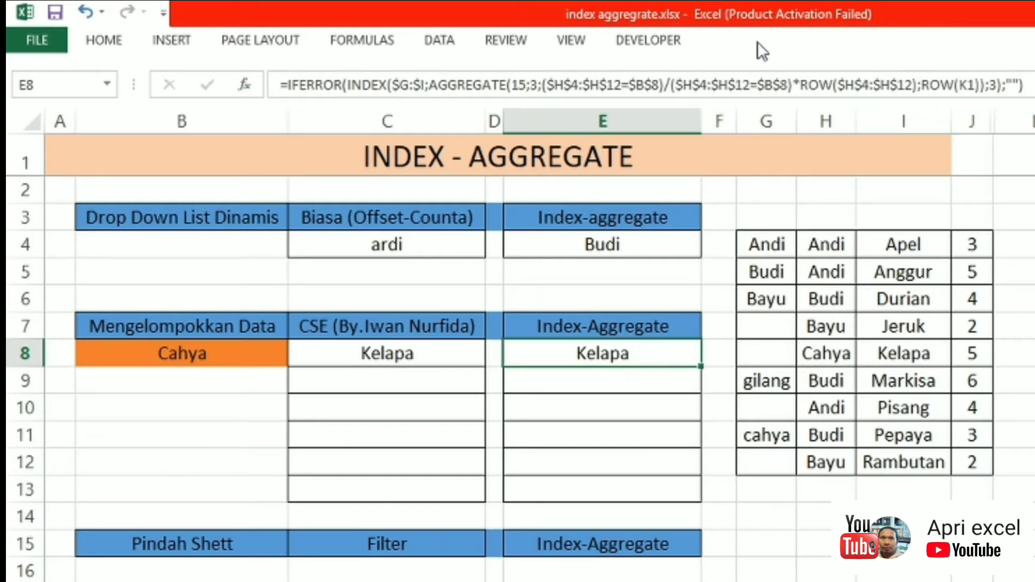
Select the first, second and third names in turn in B8's drop-down list, ending on the third.
{"action": "left_click", "coordinate": [275, 353]}
{"action": "left_click", "coordinate": [297, 357]}
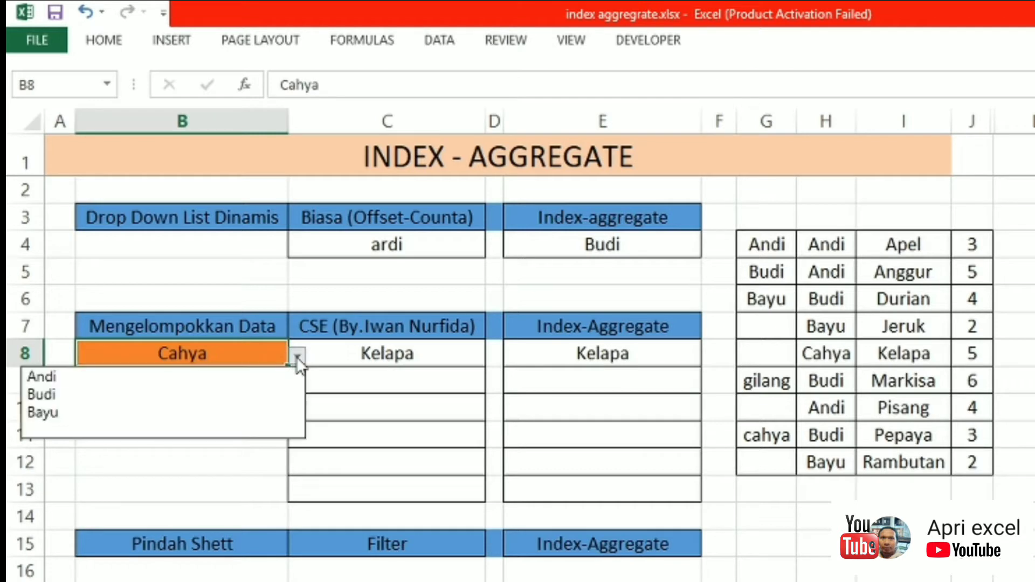
{"action": "left_click", "coordinate": [276, 377]}
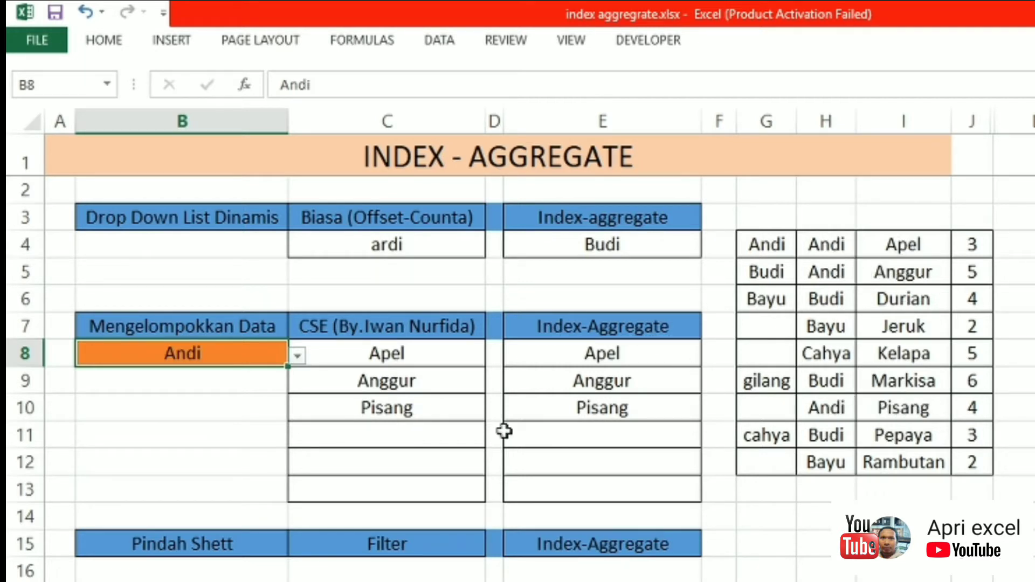
{"action": "left_click", "coordinate": [297, 356]}
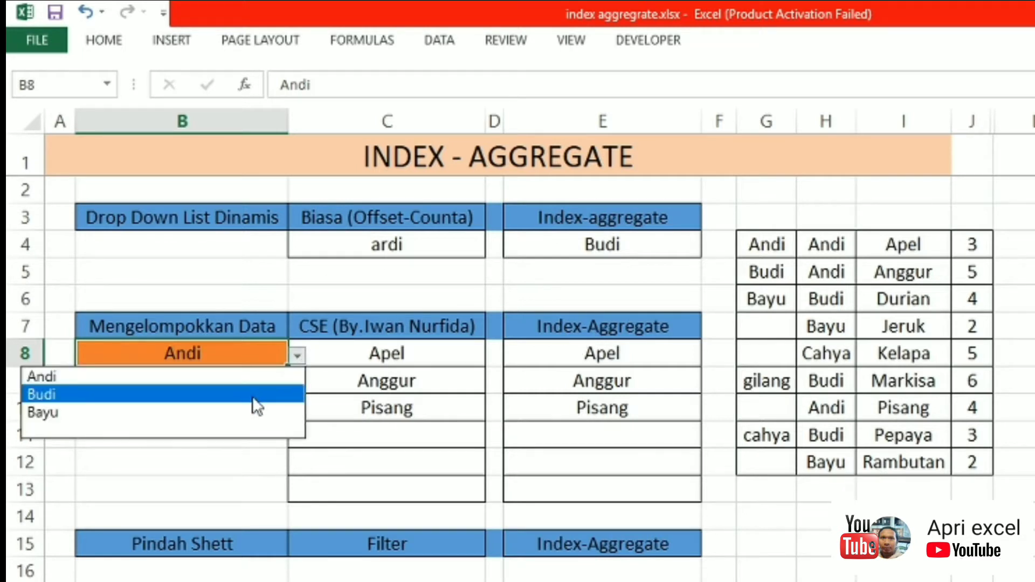
{"action": "left_click", "coordinate": [253, 396]}
{"action": "left_click", "coordinate": [298, 356]}
{"action": "left_click", "coordinate": [254, 412]}
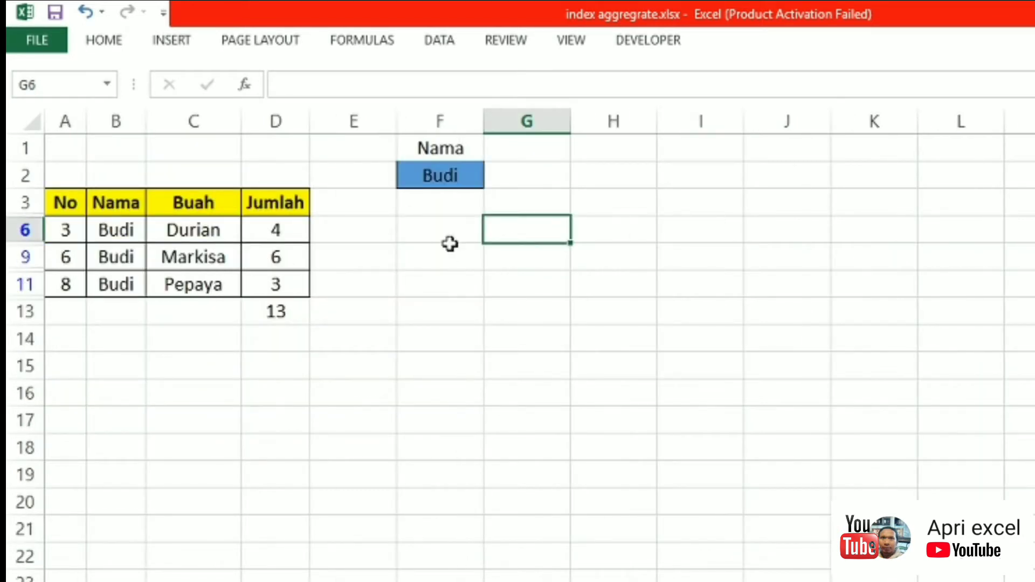
Set the Nama criterion in F2 to the first listed name and apply an in-place Advanced Filter to $A$3:$D$12 with criteria range $F$1:$F$2.
{"action": "left_click", "coordinate": [456, 177]}
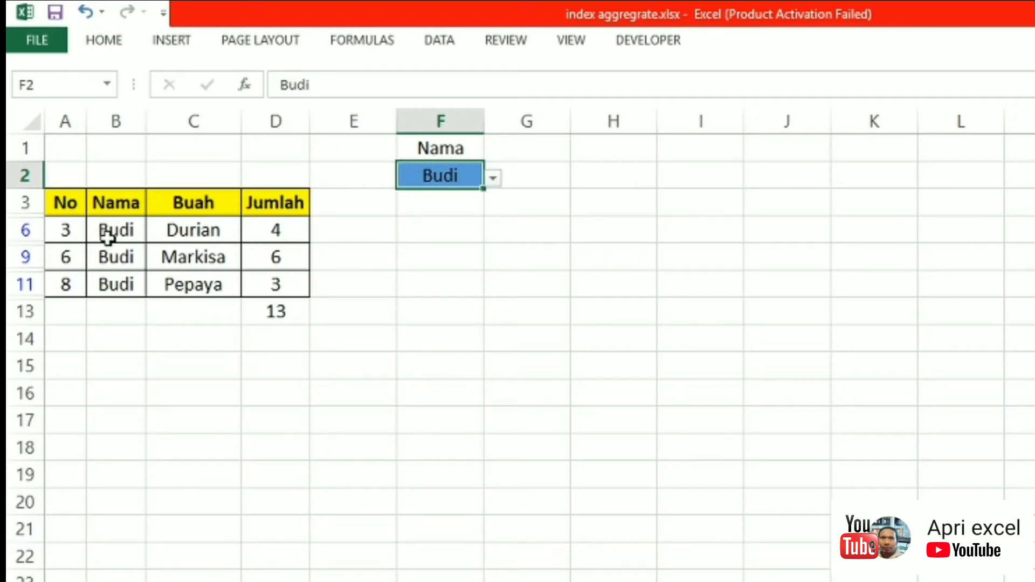
{"action": "left_click", "coordinate": [492, 175]}
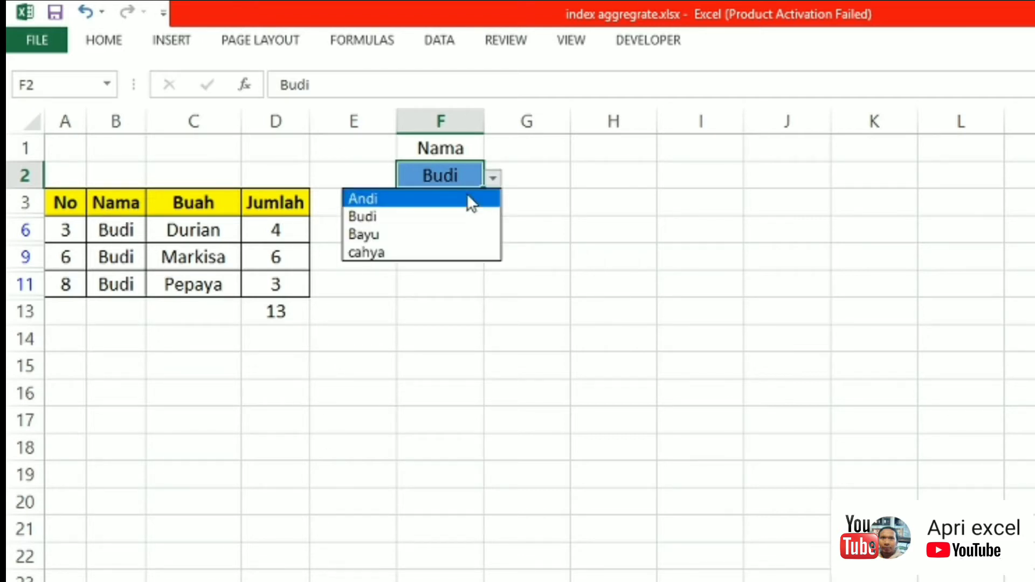
{"action": "left_click", "coordinate": [454, 202]}
{"action": "left_click", "coordinate": [437, 40]}
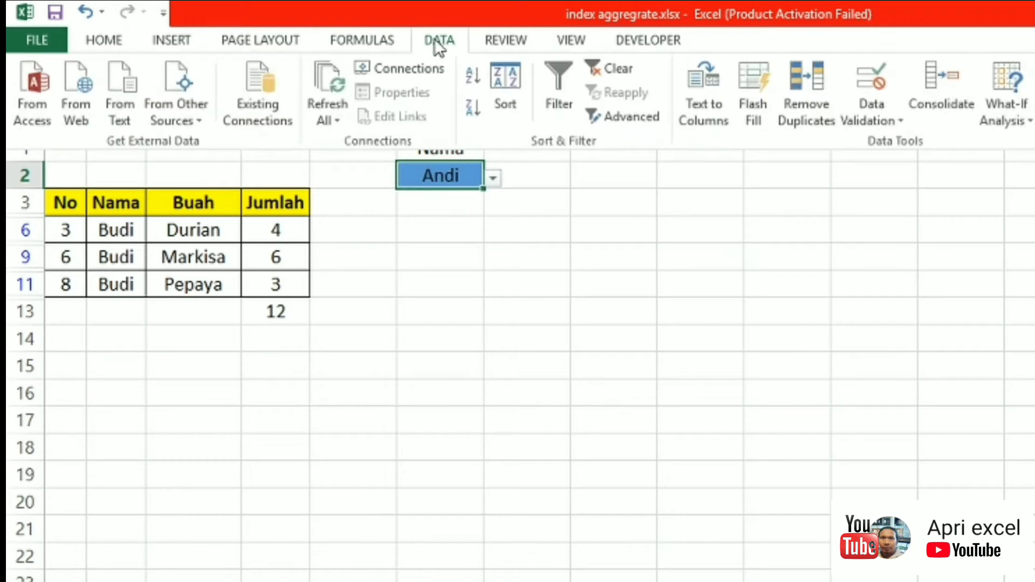
{"action": "left_click", "coordinate": [603, 114]}
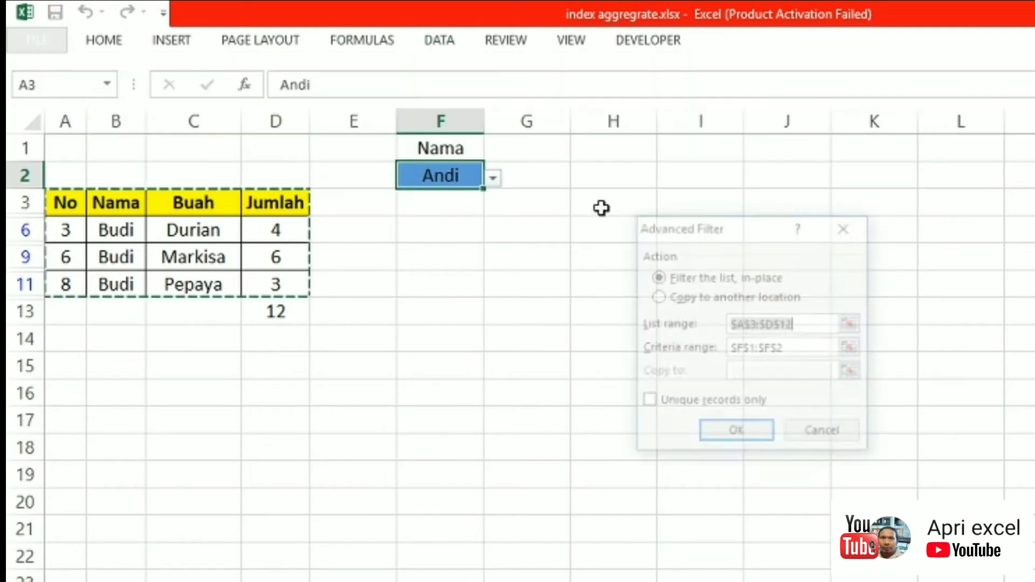
{"action": "left_click", "coordinate": [723, 433]}
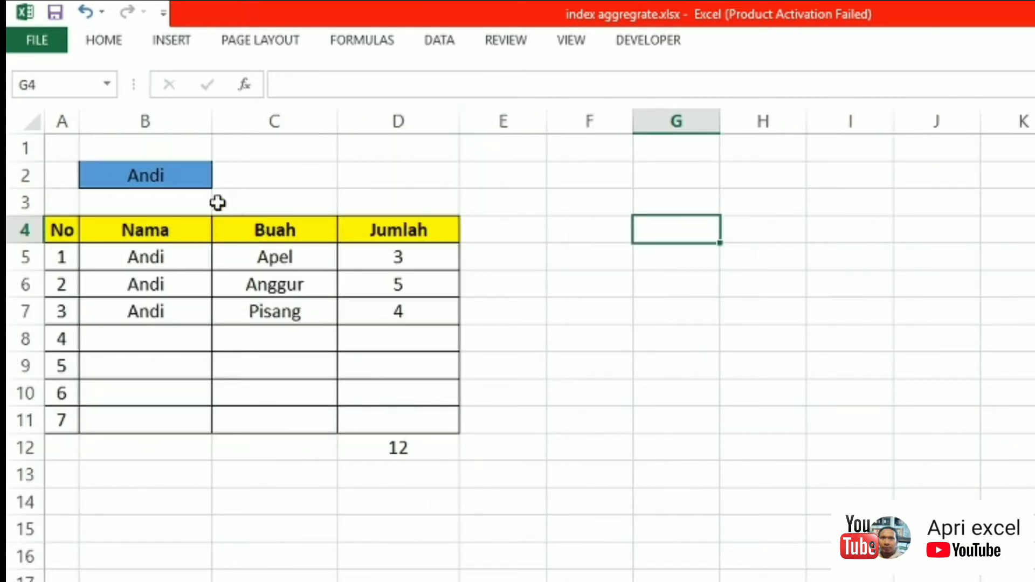
Switch the name in B2 above the table to the second, third and fourth list entries, and return to the first.
{"action": "left_click", "coordinate": [207, 176]}
{"action": "left_click", "coordinate": [222, 177]}
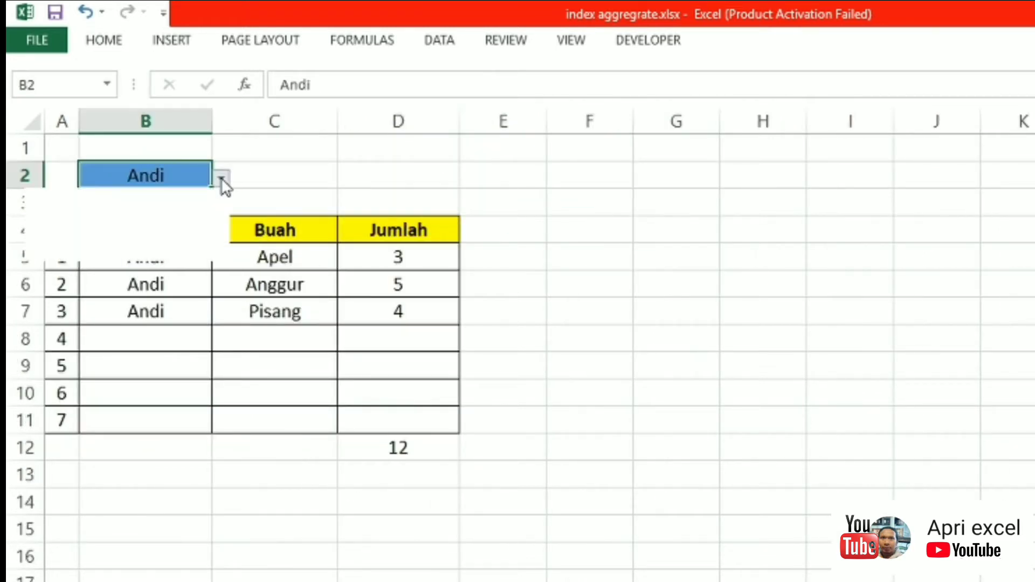
{"action": "left_click", "coordinate": [188, 216]}
{"action": "left_click", "coordinate": [221, 177]}
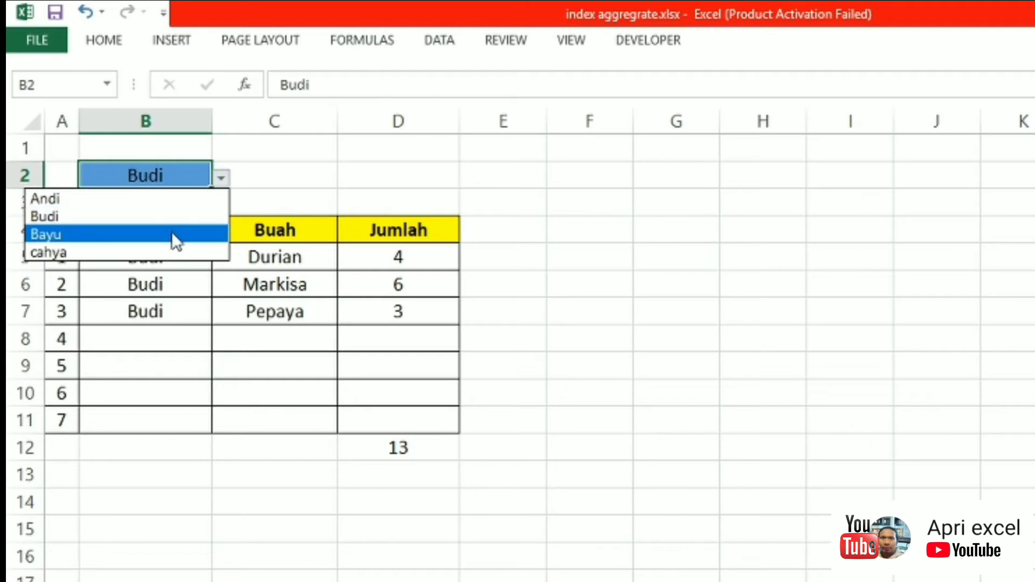
{"action": "left_click", "coordinate": [172, 234]}
{"action": "left_click", "coordinate": [221, 177]}
{"action": "left_click", "coordinate": [170, 252]}
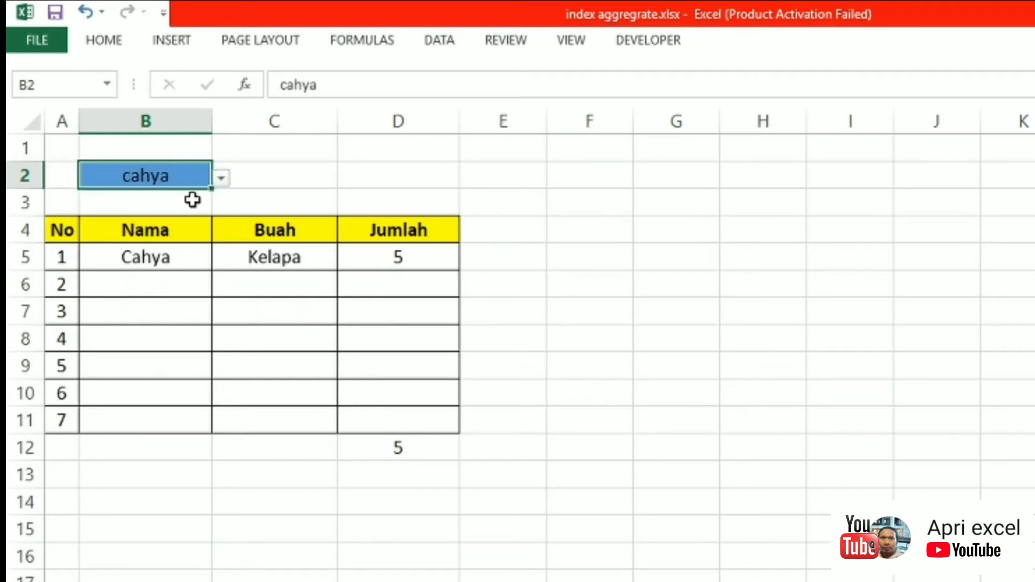
{"action": "left_click", "coordinate": [221, 178]}
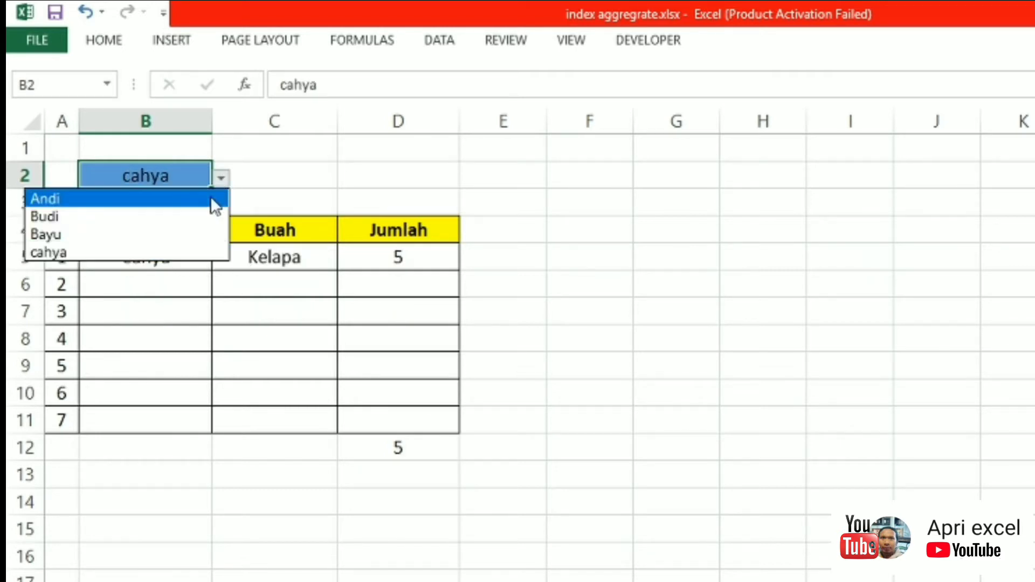
{"action": "left_click", "coordinate": [209, 198]}
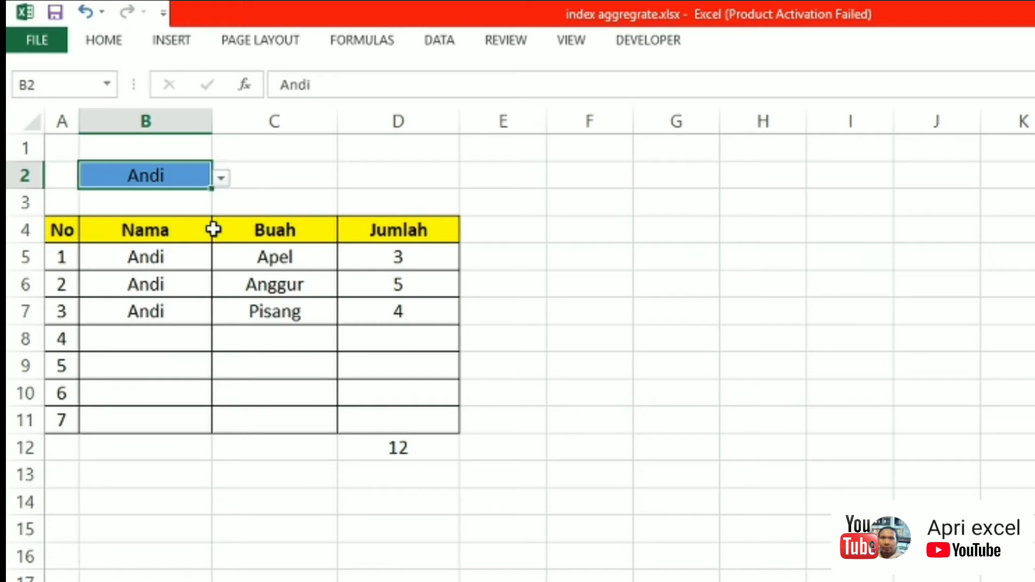
{"action": "left_click", "coordinate": [135, 254]}
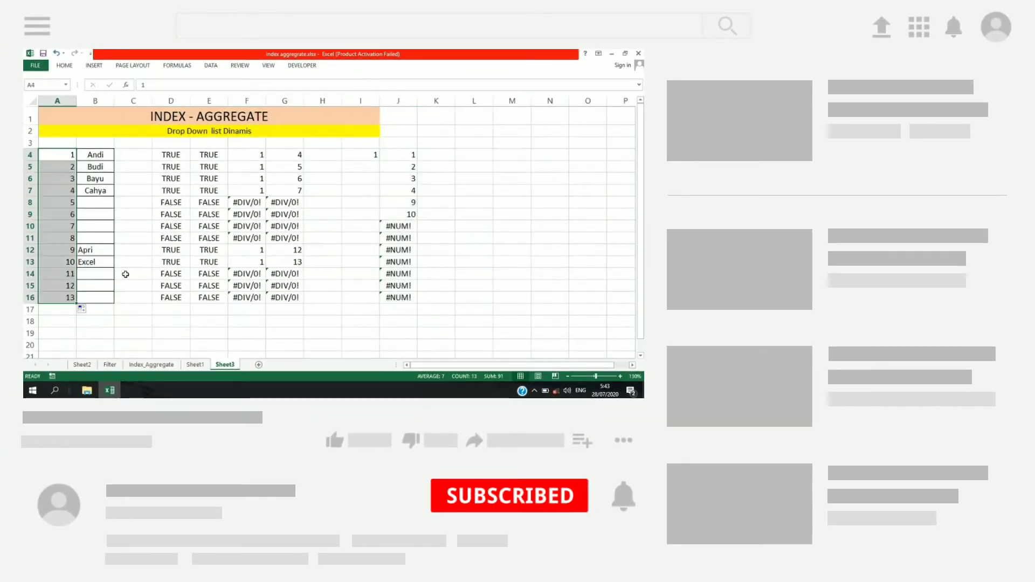
{"action": "left_click", "coordinate": [290, 191]}
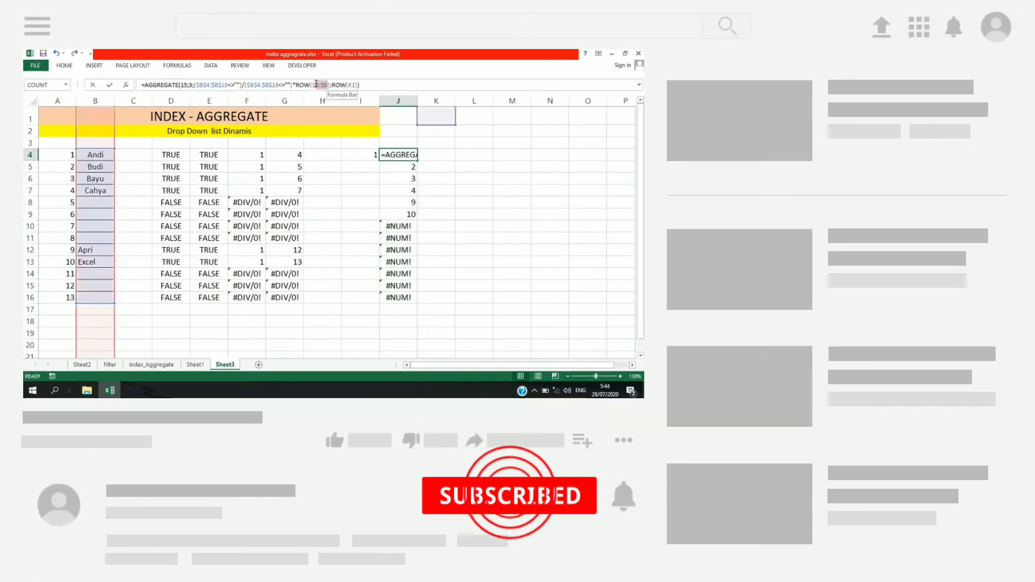
{"action": "left_click_drag", "start_coordinate": [398, 155], "coordinate": [390, 277]}
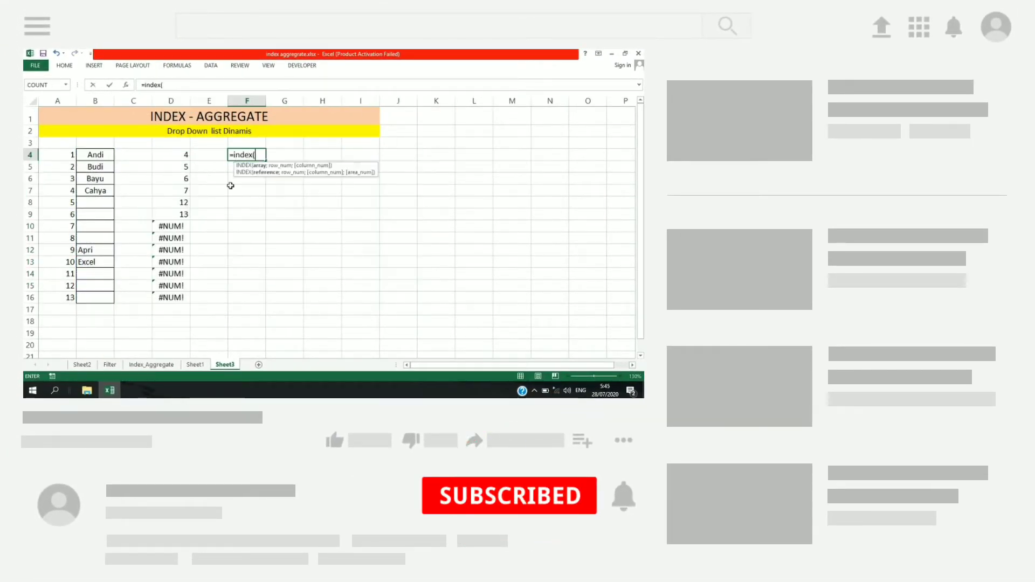
{"action": "left_click", "coordinate": [95, 101]}
{"action": "key", "text": "F4"}
{"action": "type", "text": ";"}
{"action": "left_click", "coordinate": [171, 155]}
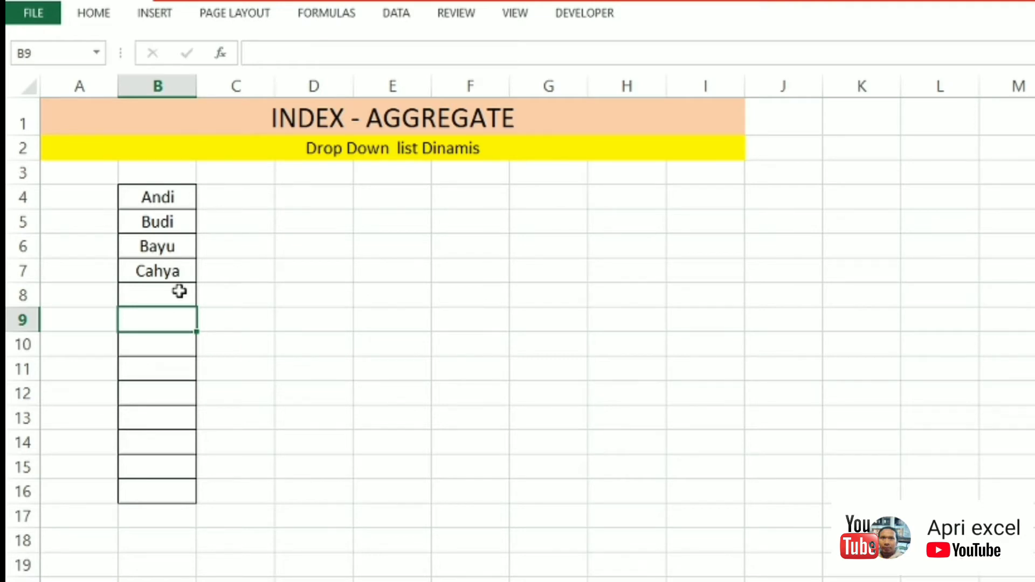
Enter the non-blank test =B4<>"" in D4 and fill it down to D16.
{"action": "left_click", "coordinate": [339, 194]}
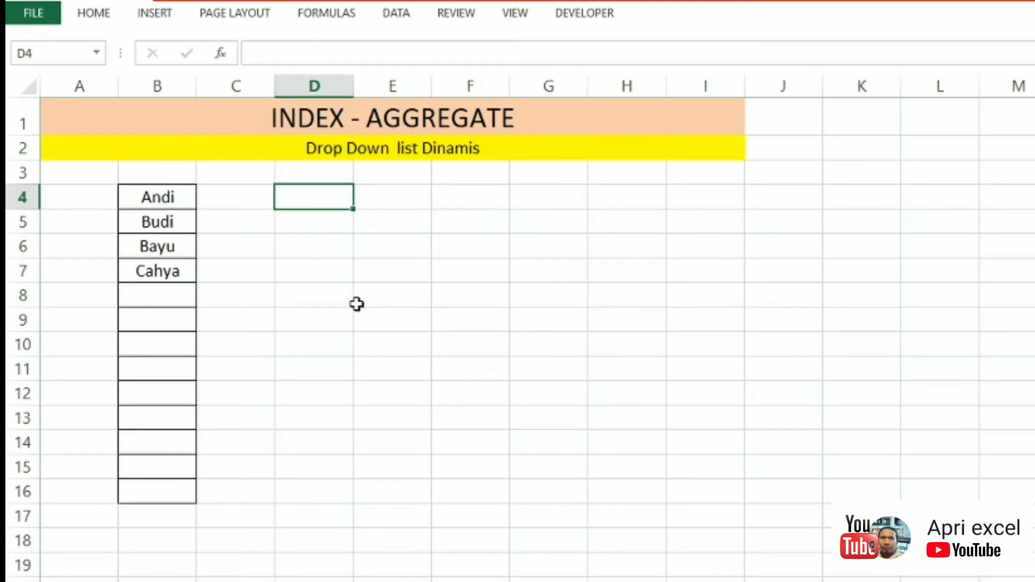
{"action": "type", "text": "="}
{"action": "left_click", "coordinate": [164, 200]}
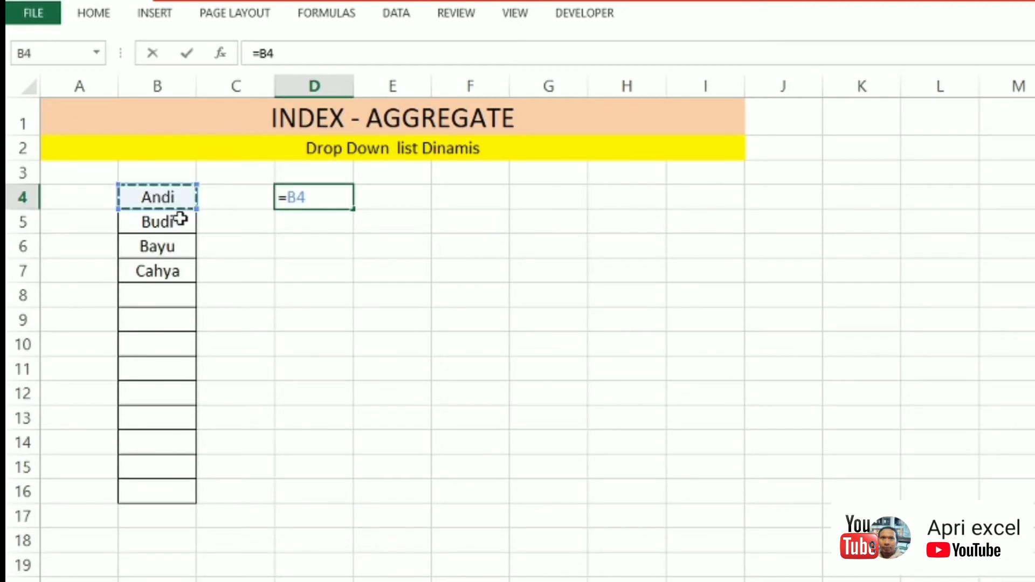
{"action": "type", "text": "<>\""}
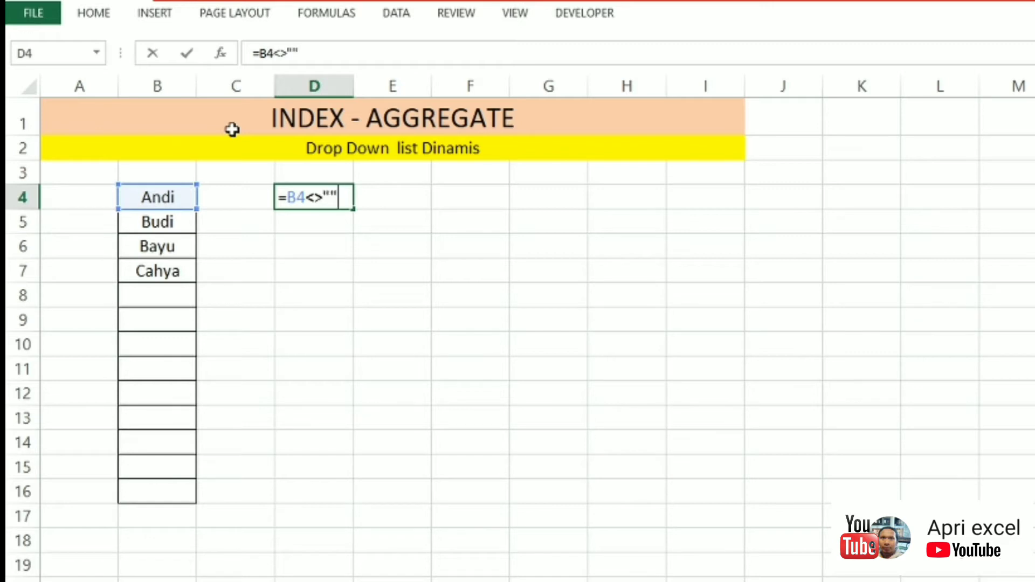
{"action": "key", "text": "ctrl+Return"}
{"action": "left_click_drag", "start_coordinate": [353, 210], "coordinate": [363, 514]}
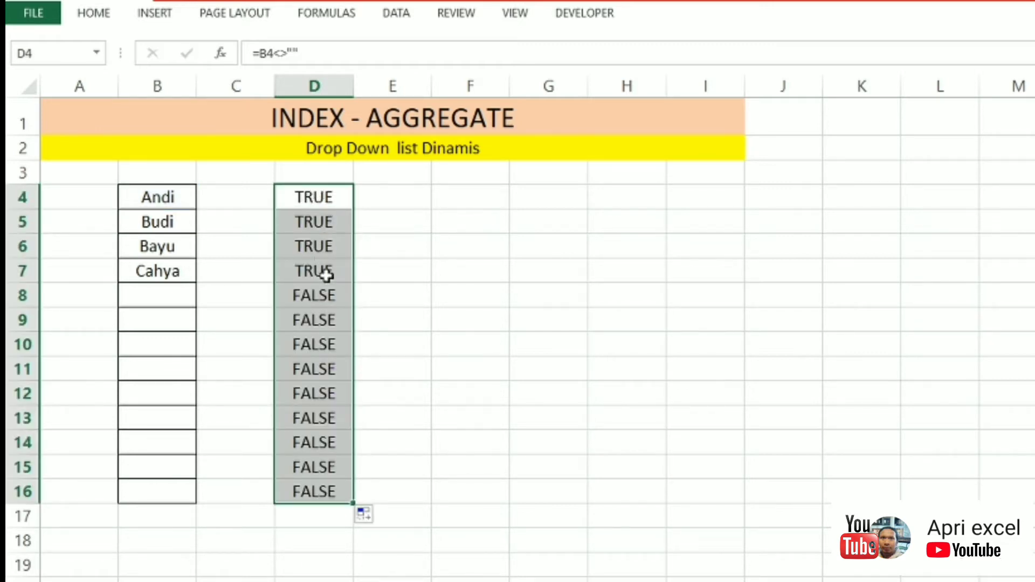
Add a sample name in B12 and the text Excel in B13 of the bordered list.
{"action": "left_click", "coordinate": [161, 396]}
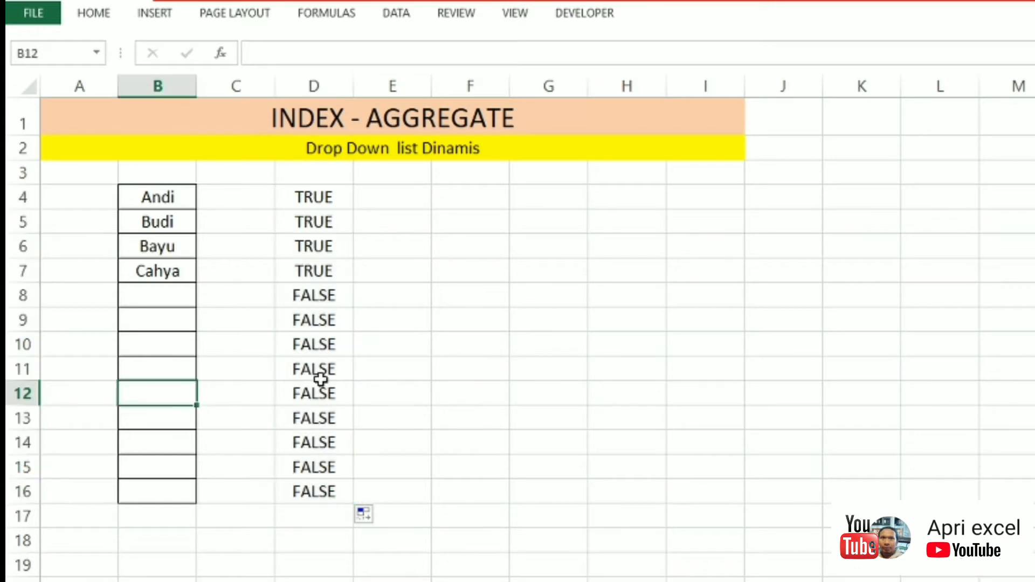
{"action": "type", "text": "Apri"}
{"action": "key", "text": "Return"}
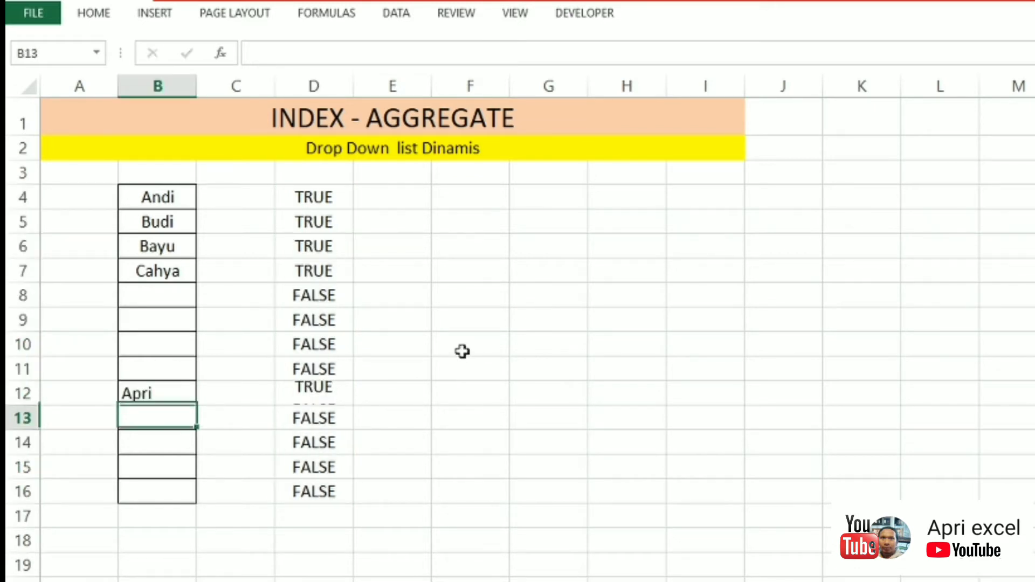
{"action": "type", "text": "Excel"}
{"action": "key", "text": "Return"}
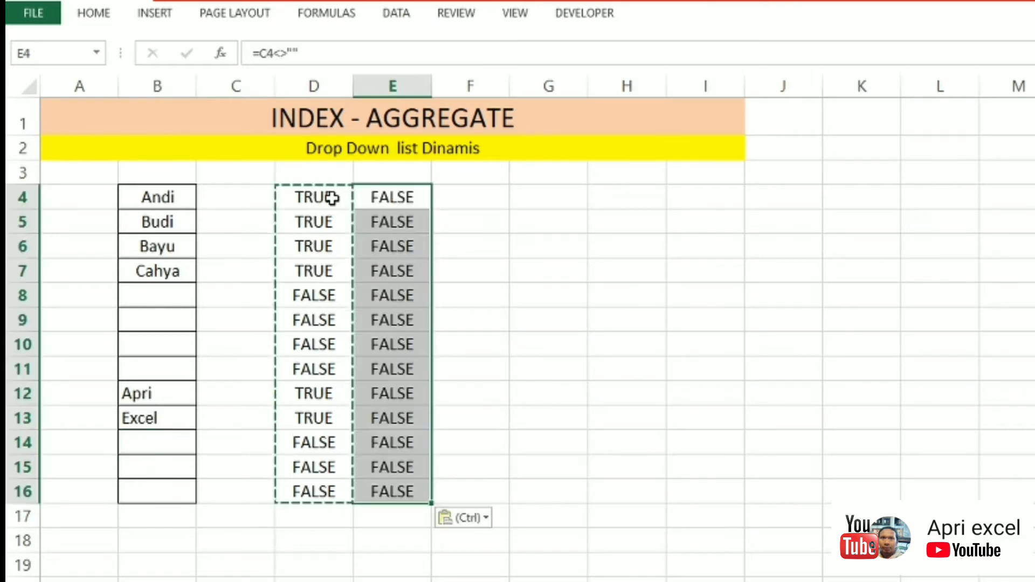
Replace the shifted formula in E4 with D4's test =B4<>"" and fill it down to E16.
{"action": "left_click", "coordinate": [331, 197]}
{"action": "left_click_drag", "start_coordinate": [301, 53], "coordinate": [216, 63]}
{"action": "left_click", "coordinate": [392, 196]}
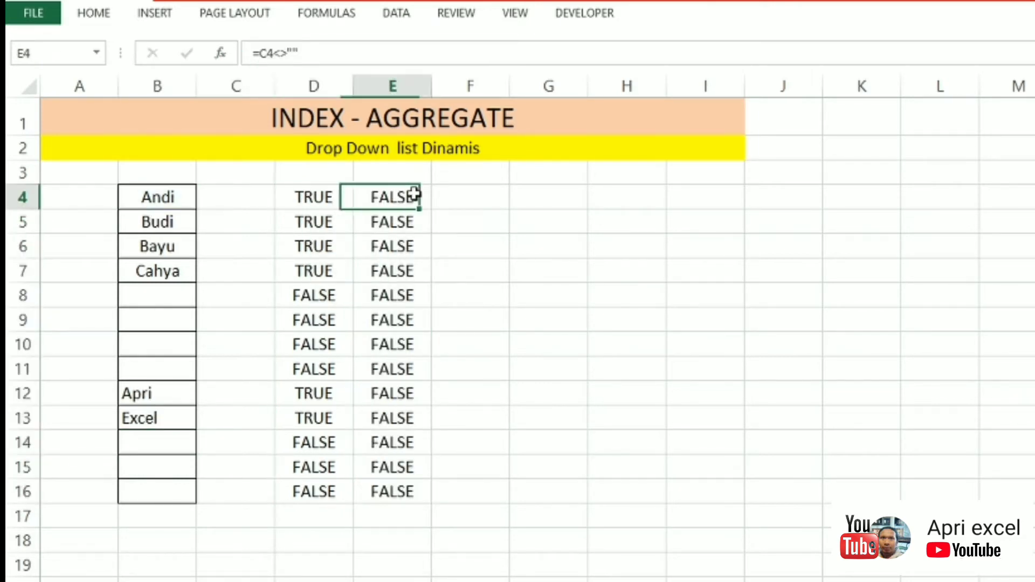
{"action": "double_click", "coordinate": [419, 196]}
{"action": "left_click_drag", "start_coordinate": [300, 53], "coordinate": [203, 51]}
{"action": "key", "text": "Return"}
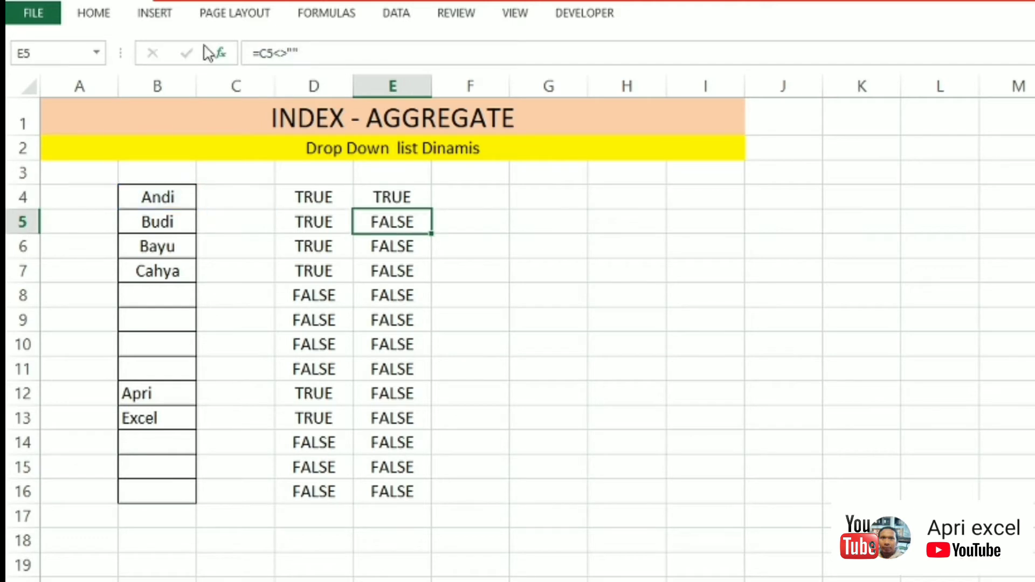
{"action": "left_click", "coordinate": [407, 198]}
{"action": "left_click_drag", "start_coordinate": [436, 212], "coordinate": [431, 498]}
Enter =D4/E4 in F4 to divide the two tests and fill it down to F16.
{"action": "left_click", "coordinate": [459, 192]}
{"action": "type", "text": "="}
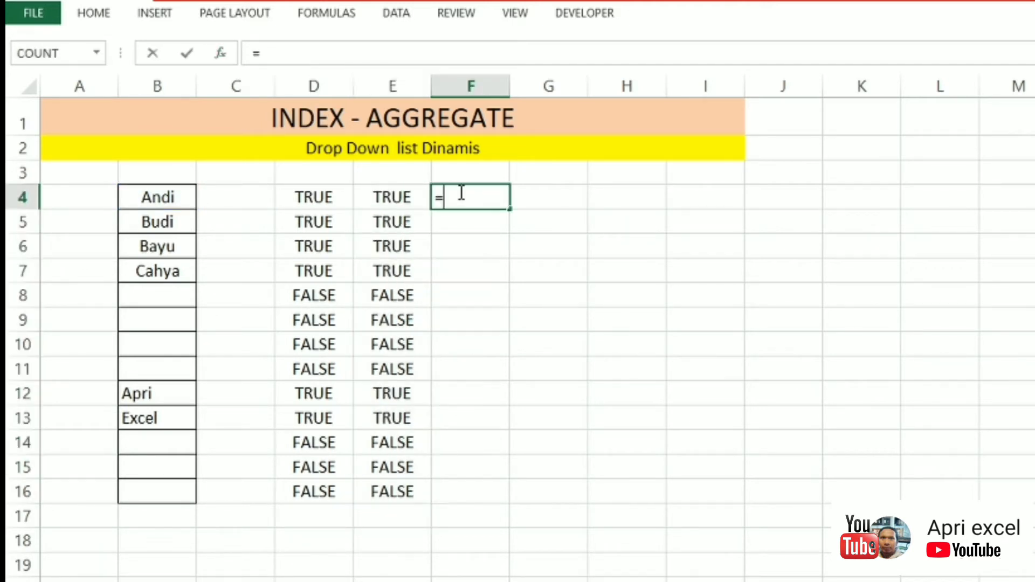
{"action": "left_click", "coordinate": [322, 193]}
{"action": "type", "text": "/"}
{"action": "left_click", "coordinate": [382, 195]}
{"action": "key", "text": "Return"}
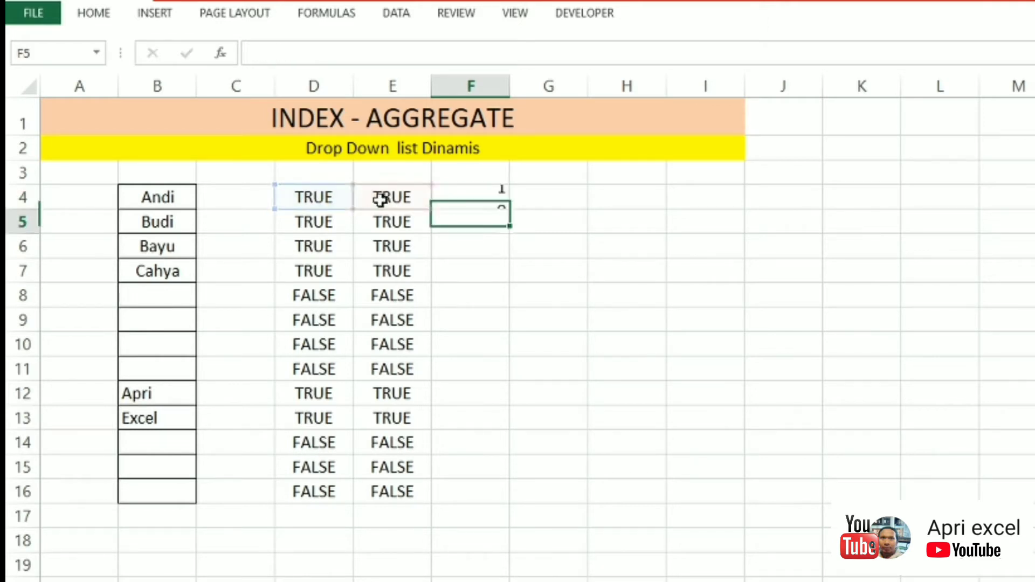
{"action": "left_click", "coordinate": [504, 200]}
{"action": "double_click", "coordinate": [508, 212]}
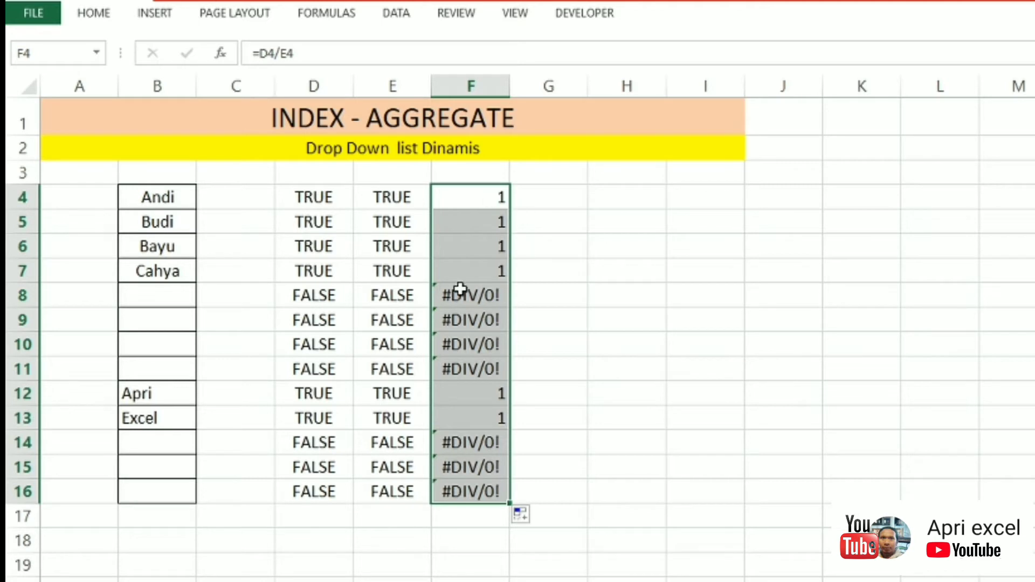
Enter =F4*ROW() in G4 and fill it down to G16.
{"action": "left_click", "coordinate": [550, 201]}
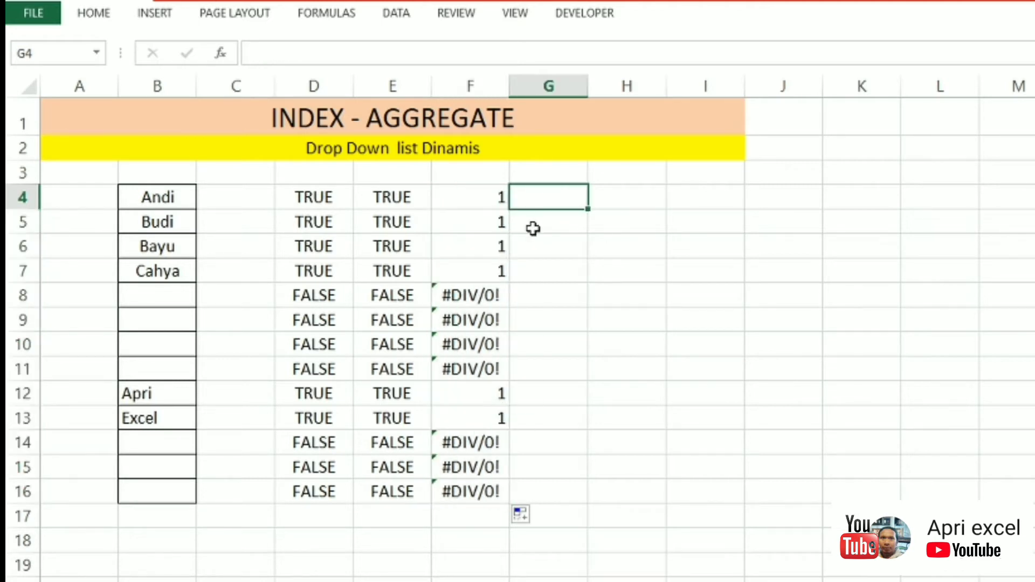
{"action": "type", "text": "="}
{"action": "left_click", "coordinate": [473, 197]}
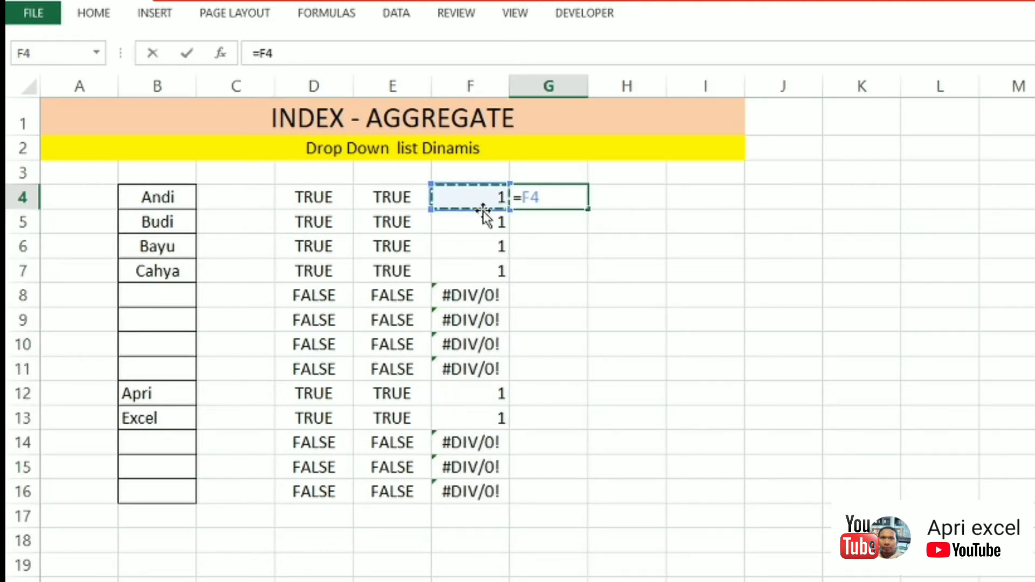
{"action": "type", "text": "*"}
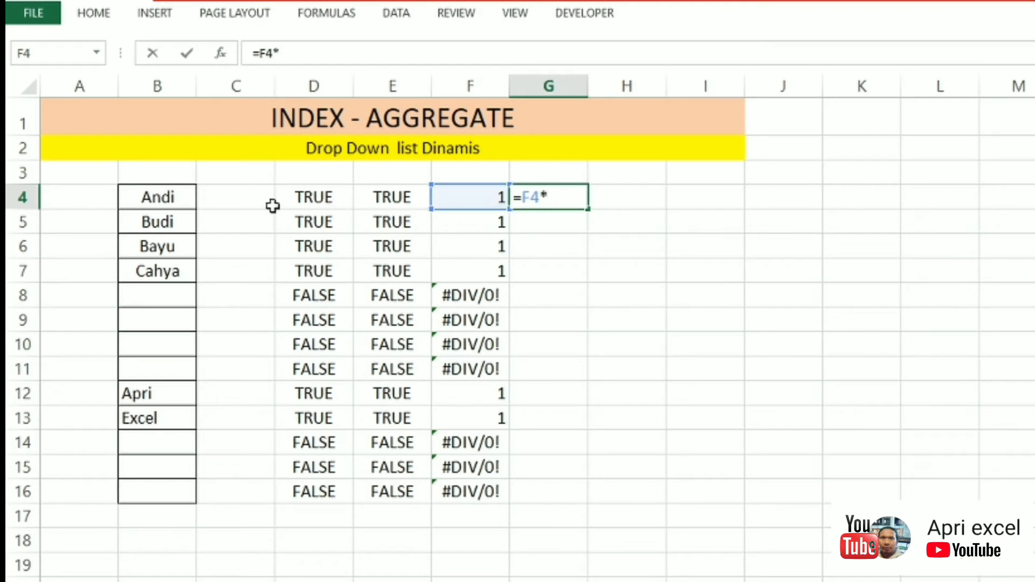
{"action": "type", "text": "ow"}
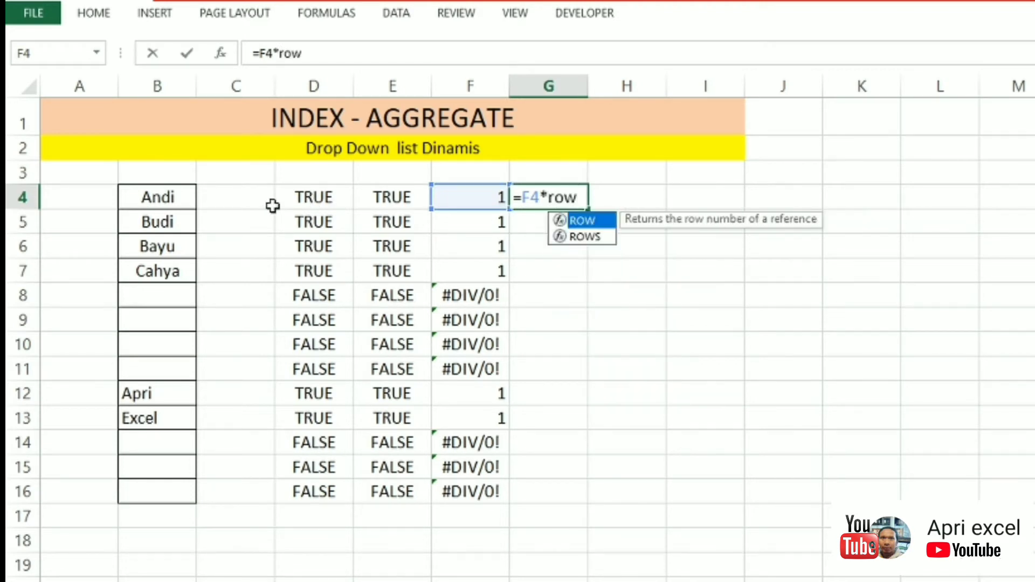
{"action": "type", "text": "()"}
{"action": "key", "text": "Return"}
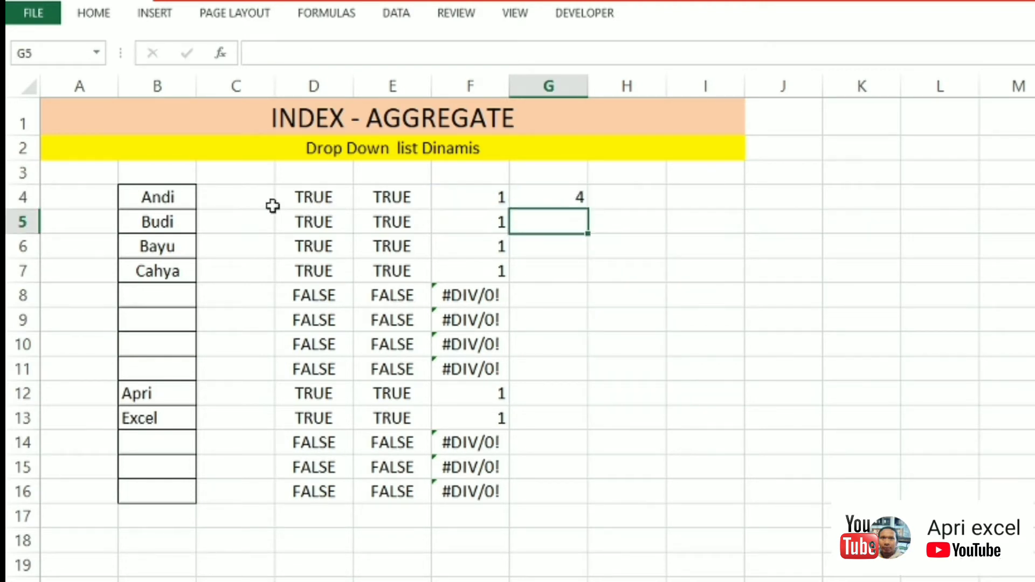
{"action": "left_click", "coordinate": [546, 195]}
{"action": "left_click_drag", "start_coordinate": [594, 209], "coordinate": [615, 501]}
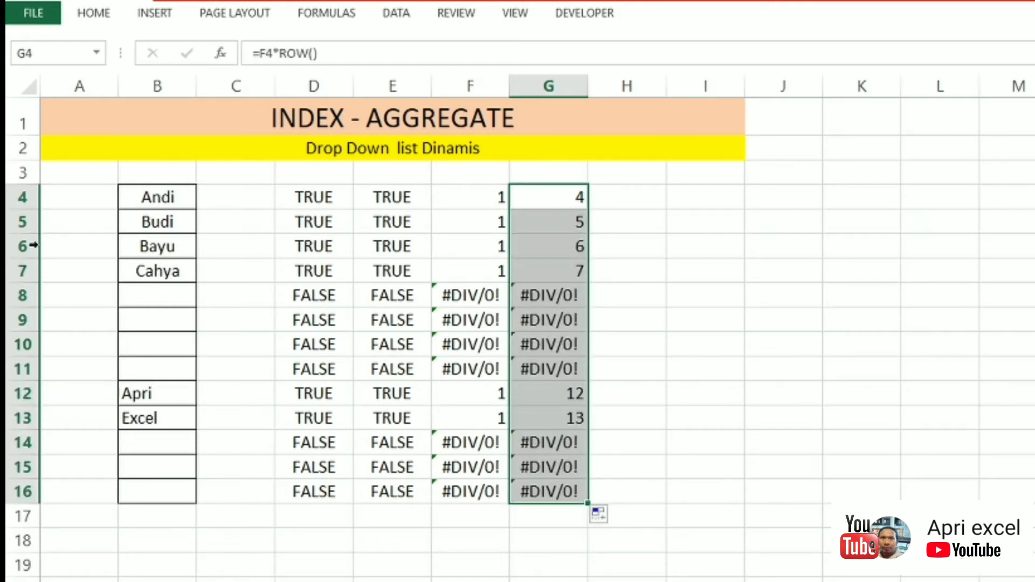
Compare the row numbers of rows 4, 6, 7 and 13 with the results in column G.
{"action": "left_click", "coordinate": [24, 198]}
{"action": "left_click", "coordinate": [24, 247]}
{"action": "left_click", "coordinate": [15, 275]}
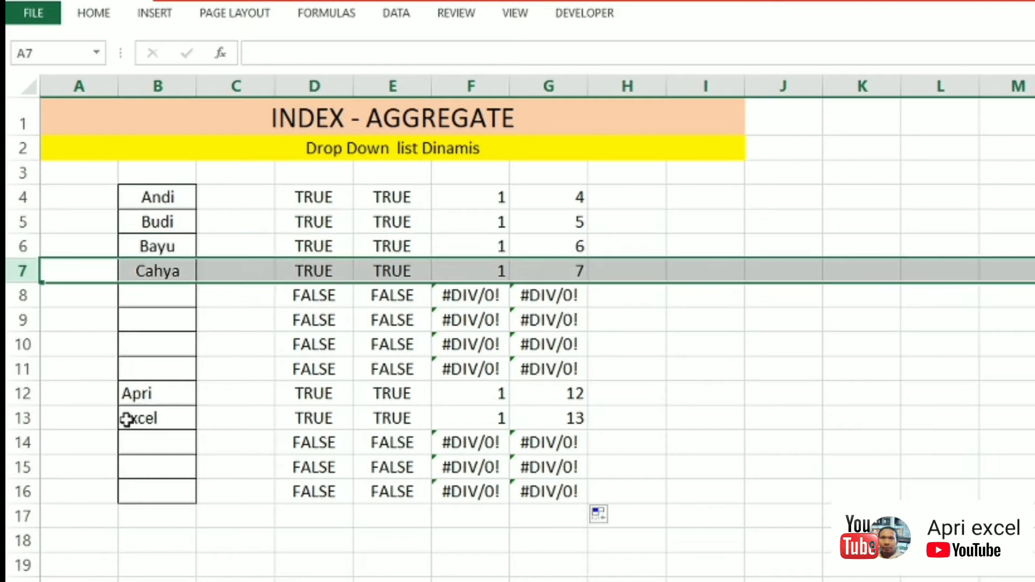
{"action": "left_click", "coordinate": [23, 418]}
Start a formula in I4 that tests the whole list range for non-blank cells, =B4:B16<>"".
{"action": "left_click", "coordinate": [703, 198]}
{"action": "left_click", "coordinate": [699, 294]}
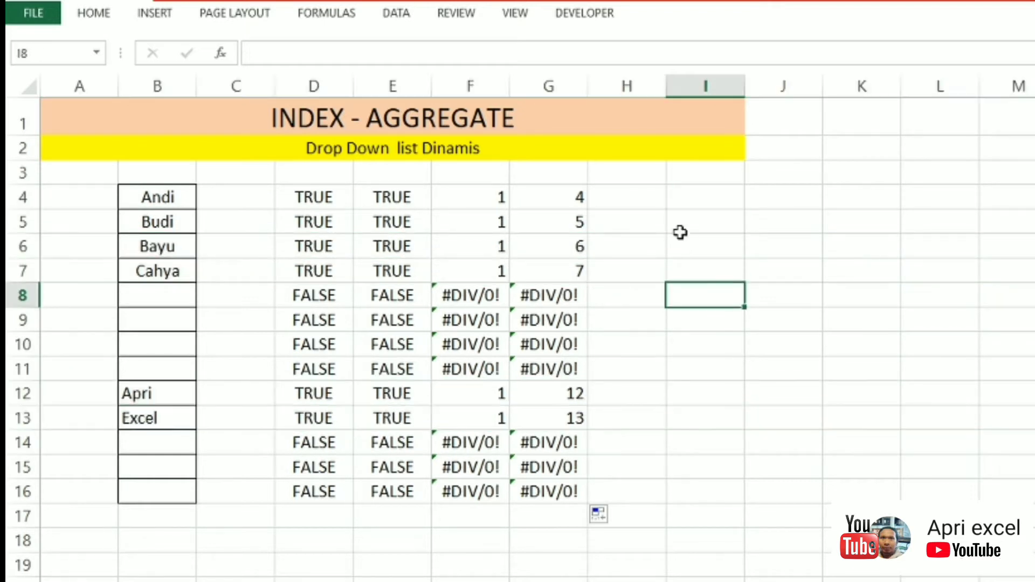
{"action": "left_click", "coordinate": [655, 200]}
{"action": "key", "text": "Right"}
{"action": "type", "text": "="}
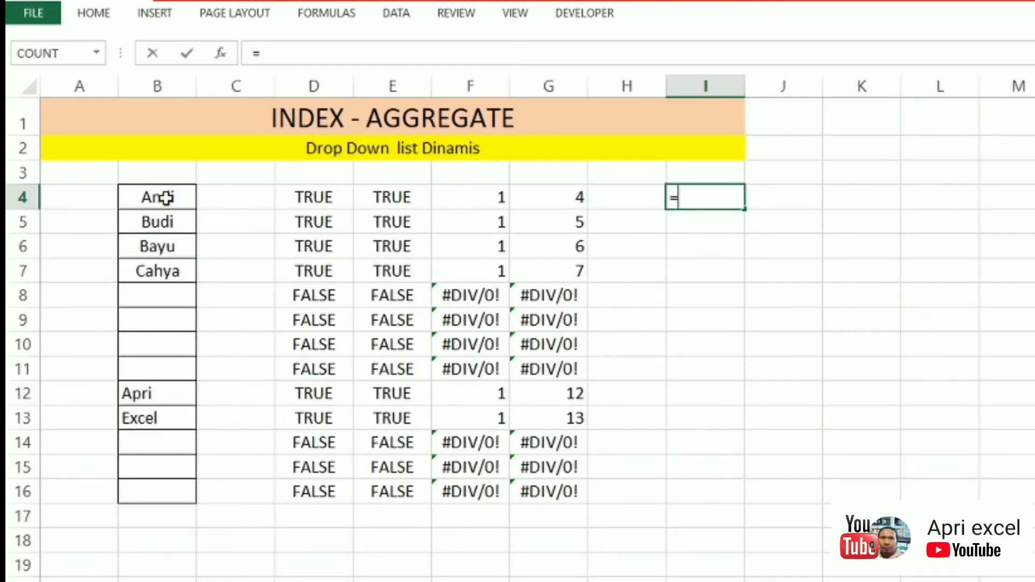
{"action": "left_click_drag", "start_coordinate": [162, 196], "coordinate": [157, 485]}
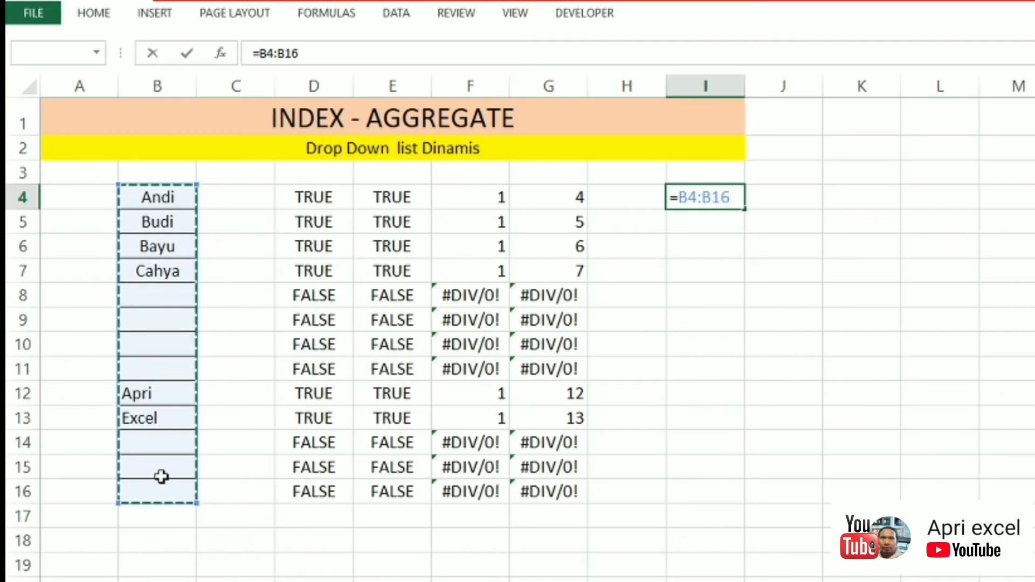
{"action": "left_click", "coordinate": [329, 53]}
{"action": "type", "text": "<>"}
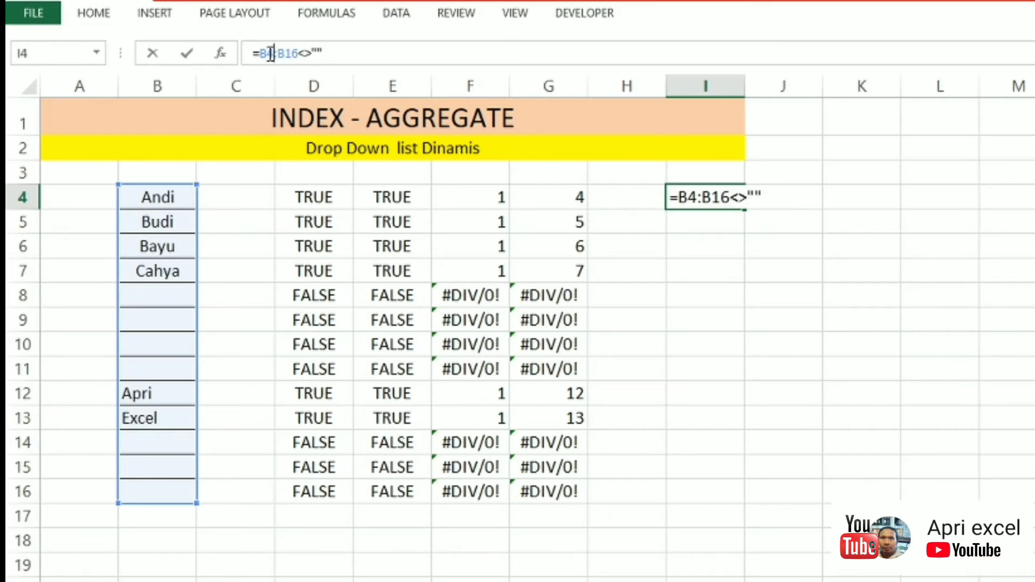
Make the range in I4's formula absolute as $B$4:$B$16 and enclose the comparison in parentheses.
{"action": "left_click", "coordinate": [271, 54]}
{"action": "key", "text": "F4"}
{"action": "left_click", "coordinate": [308, 52]}
{"action": "key", "text": "F4"}
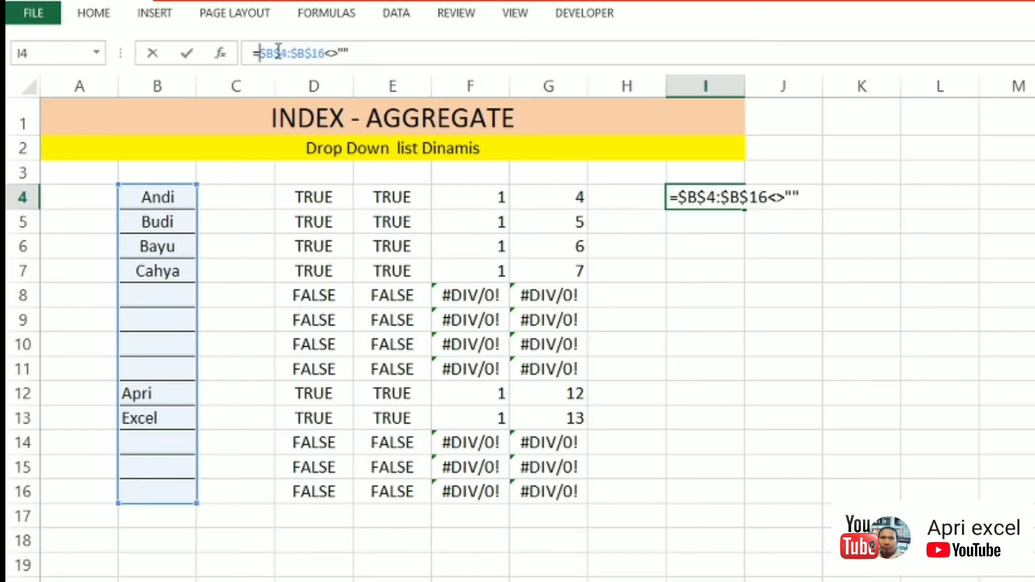
{"action": "left_click", "coordinate": [259, 52]}
{"action": "type", "text": "("}
{"action": "left_click", "coordinate": [372, 57]}
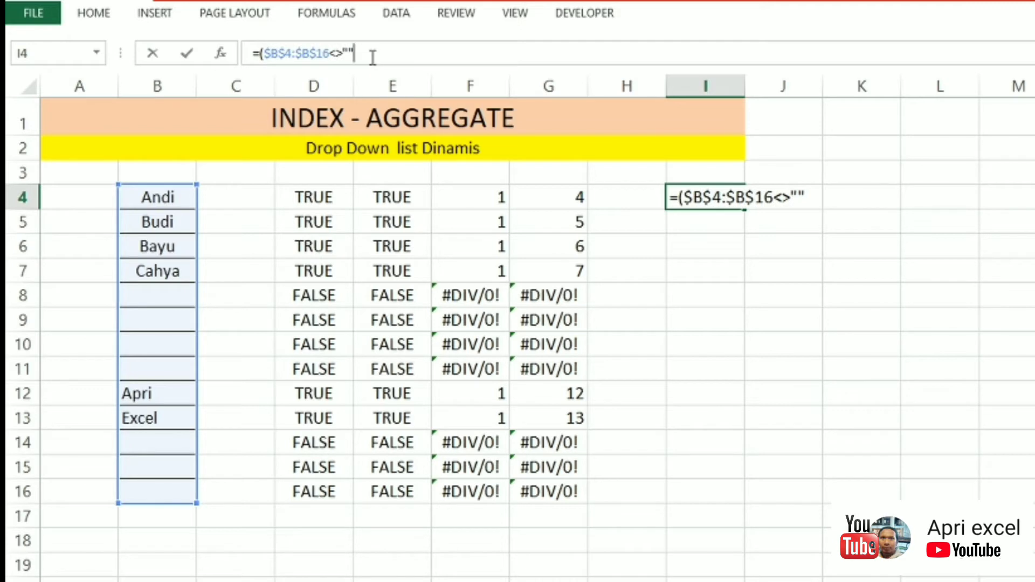
Evaluate the $B$4:$B$16<>"" comparison inside I4's formula to view its array, and restore the expression.
{"action": "left_click_drag", "start_coordinate": [355, 53], "coordinate": [266, 56]}
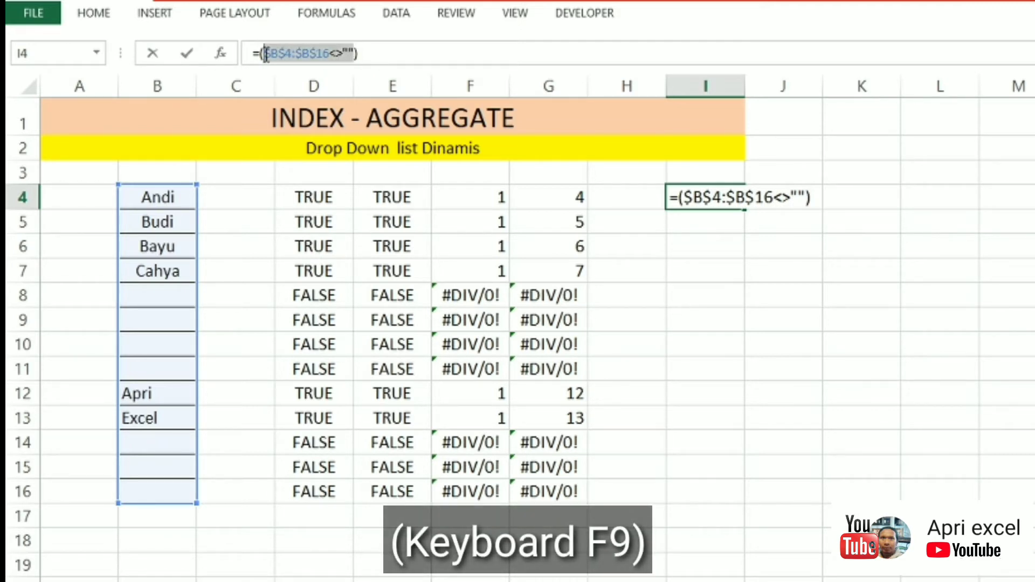
{"action": "key", "text": "F9"}
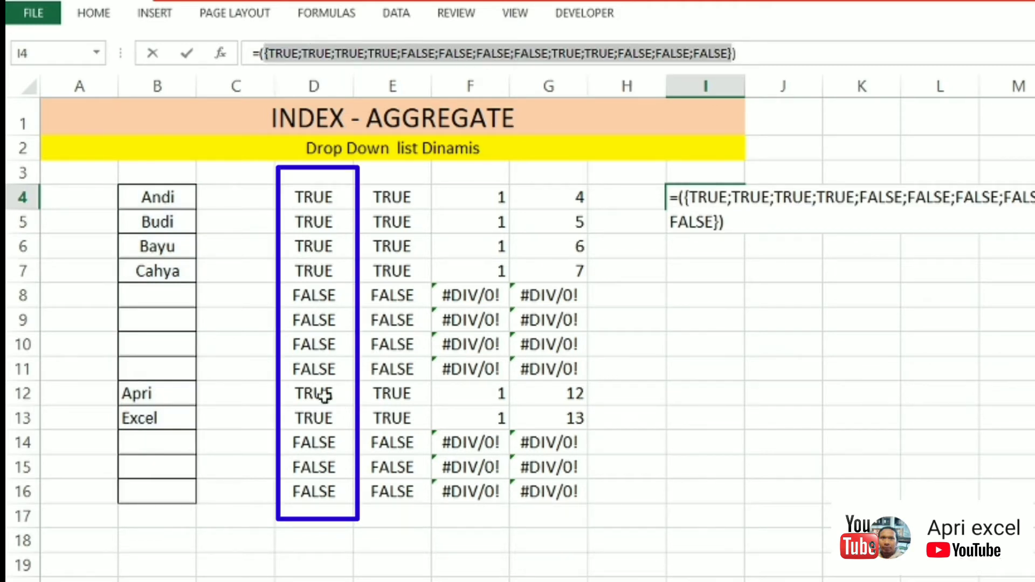
{"action": "key", "text": "ctrl+z"}
Extend I4's formula to divide the comparison by a copy of itself, =($B$4:$B$16<>"")/($B$4:$B$16<>"").
{"action": "left_click", "coordinate": [370, 56]}
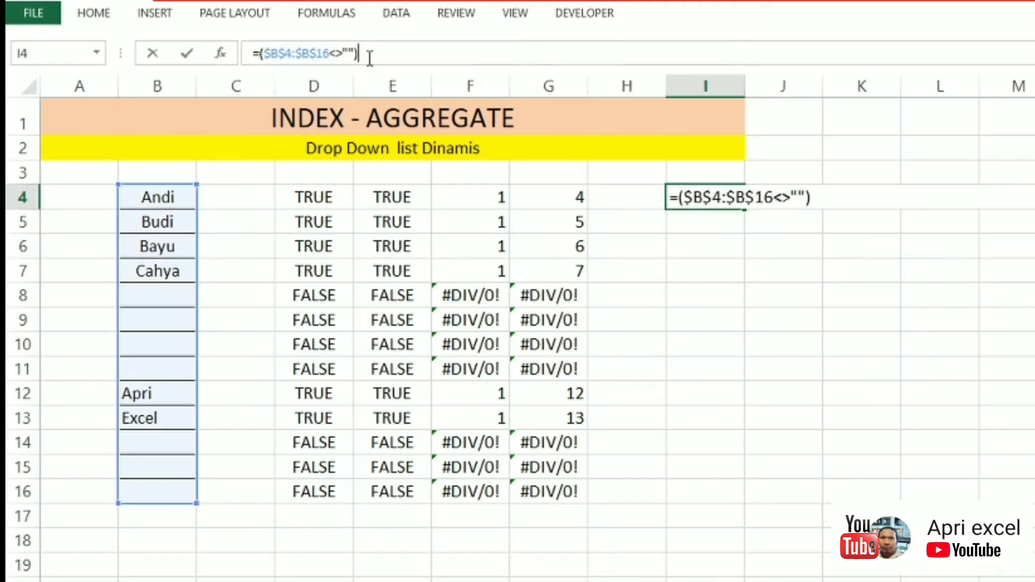
{"action": "left_click_drag", "start_coordinate": [358, 54], "coordinate": [258, 59]}
{"action": "key", "text": "ctrl+c"}
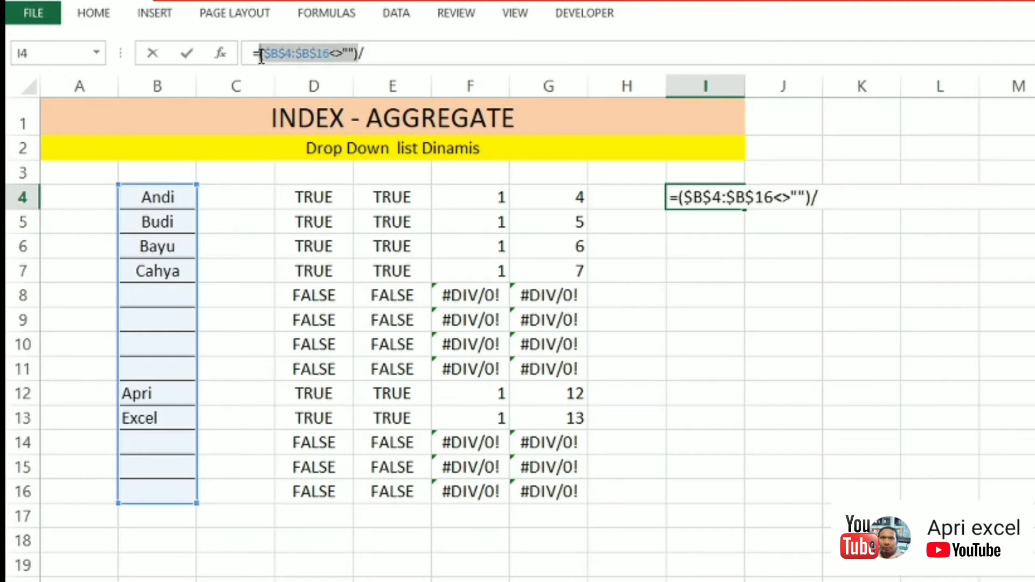
{"action": "left_click", "coordinate": [404, 47]}
{"action": "key", "text": "ctrl+v"}
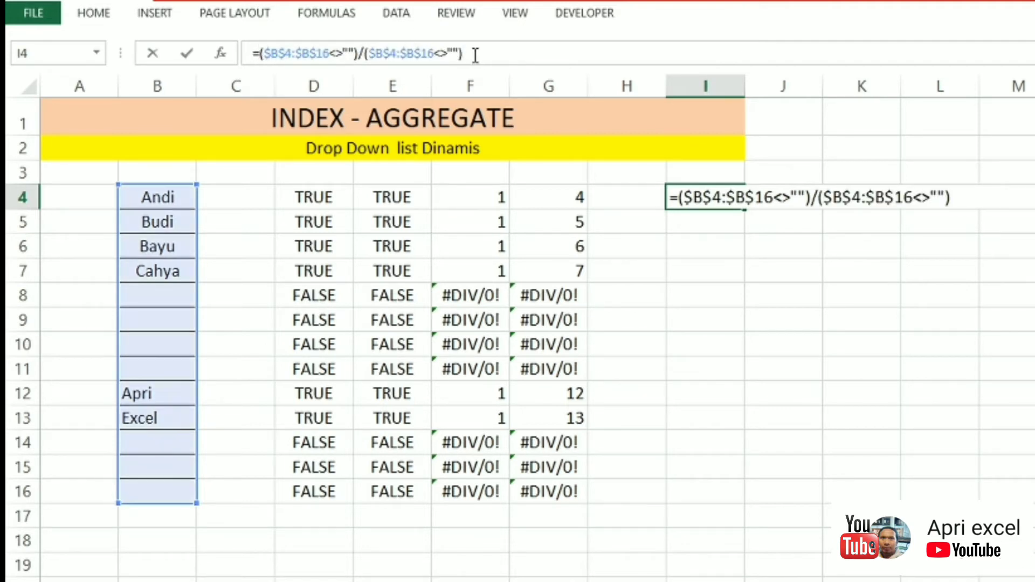
Evaluate the whole division expression in I4's formula to view its array, and restore the expression.
{"action": "left_click_drag", "start_coordinate": [476, 56], "coordinate": [266, 56]}
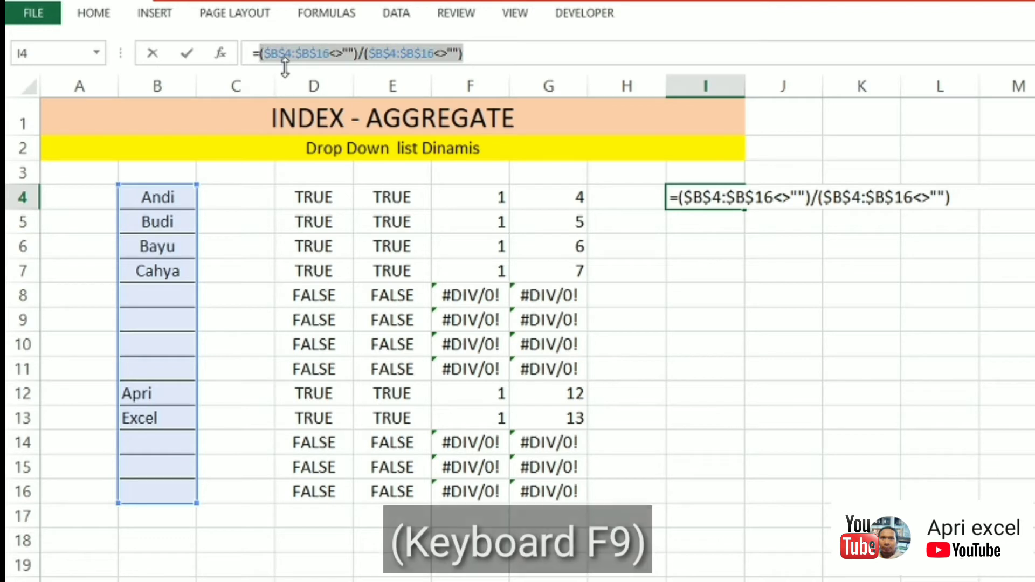
{"action": "key", "text": "F9"}
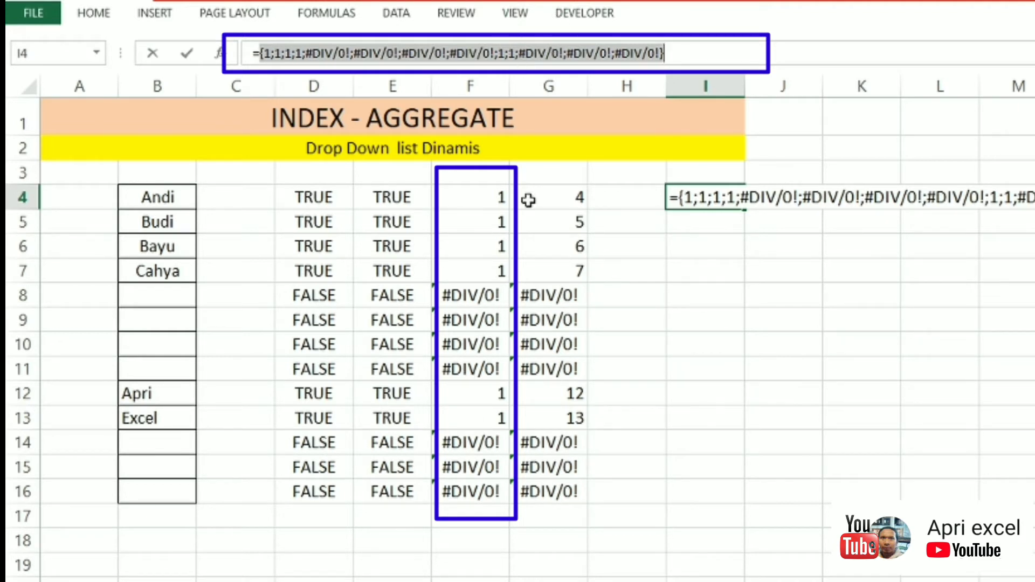
{"action": "key", "text": "ctrl+z"}
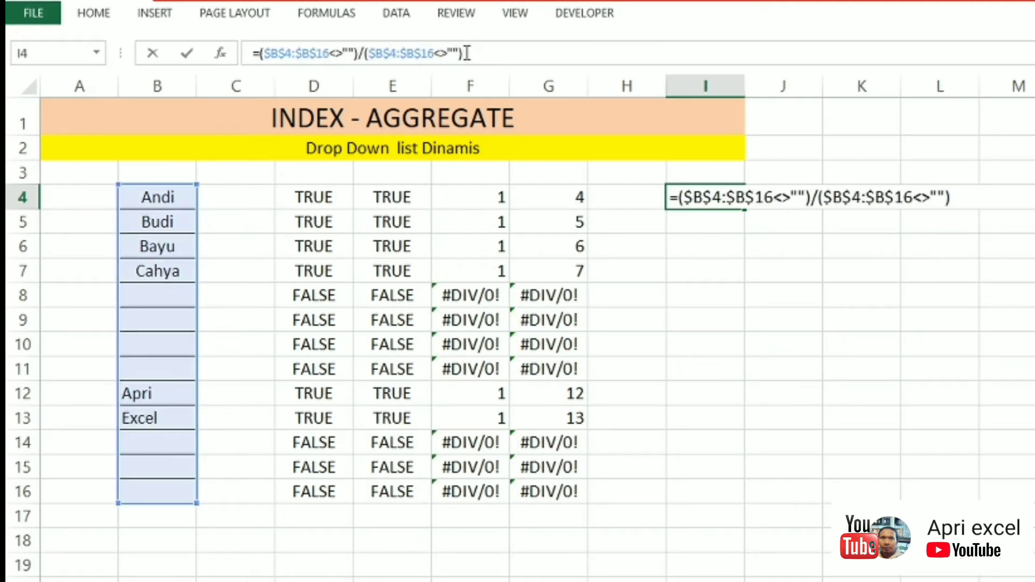
Multiply the division in I4's formula by *ROW($B:$B), with column B as an absolute reference, and enter the formula.
{"action": "type", "text": "row("}
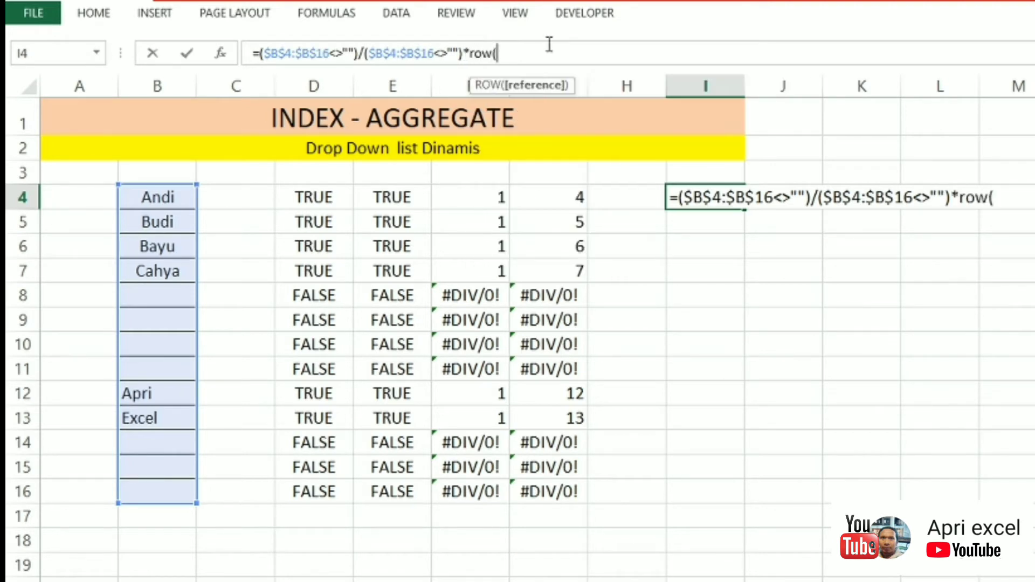
{"action": "left_click", "coordinate": [138, 89]}
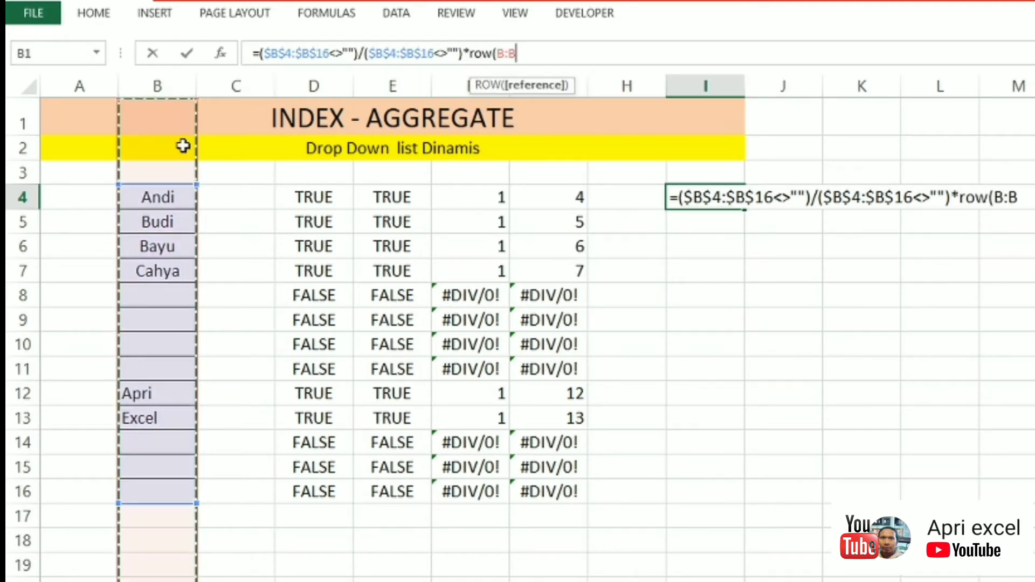
{"action": "key", "text": "F4"}
{"action": "type", "text": ")"}
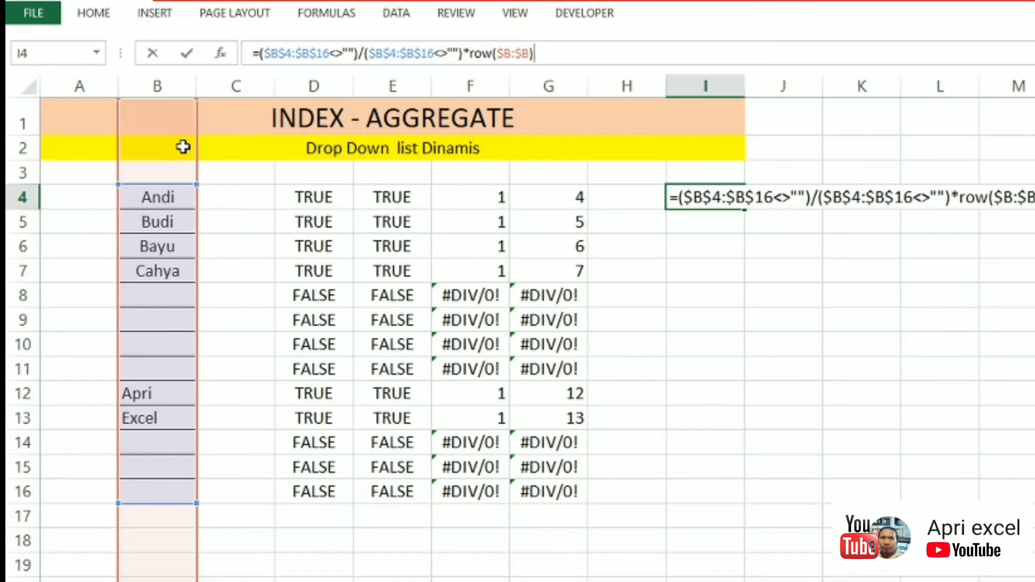
{"action": "key", "text": "ctrl+Return"}
Try to evaluate I4's complete expression, including ROW($B:$B), to view its array.
{"action": "left_click_drag", "start_coordinate": [539, 53], "coordinate": [273, 72]}
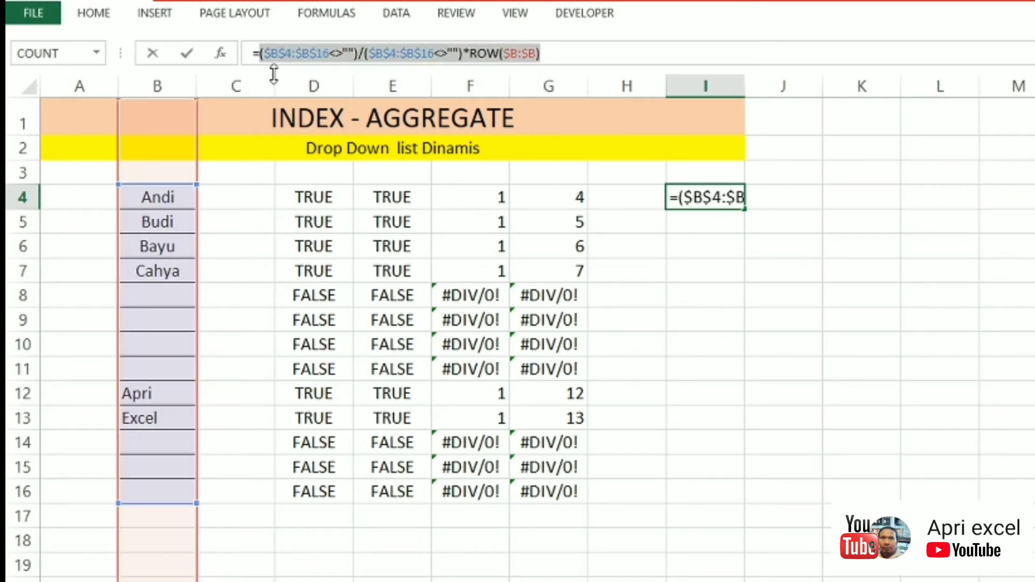
{"action": "key", "text": "F9"}
{"action": "left_click", "coordinate": [652, 377]}
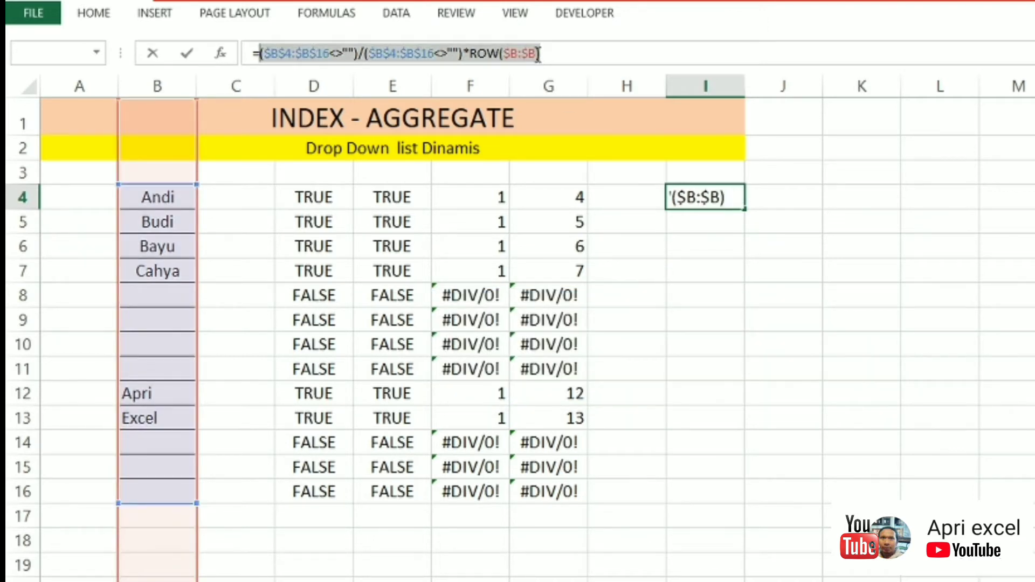
Evaluate I4's expression with the ROW reference narrowed to $B$4:$B$16, and discard the edit.
{"action": "left_click_drag", "start_coordinate": [537, 54], "coordinate": [517, 52]}
{"action": "key", "text": "Delete"}
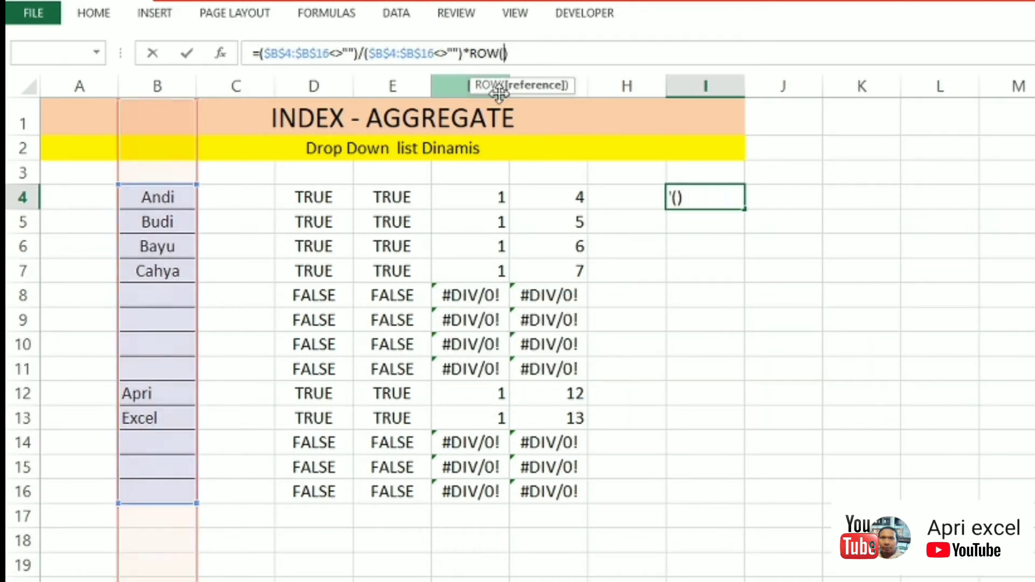
{"action": "left_click_drag", "start_coordinate": [138, 190], "coordinate": [150, 490]}
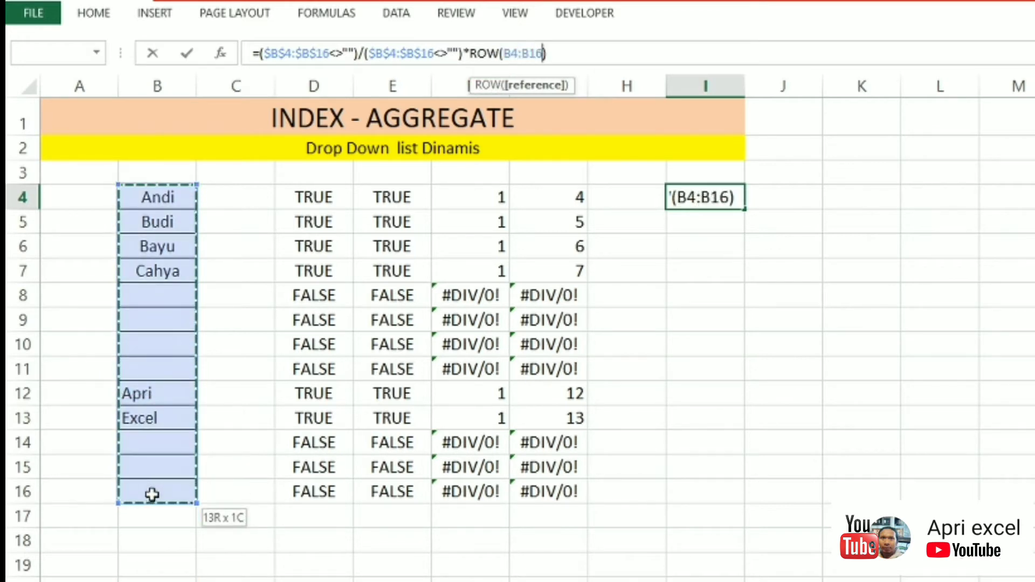
{"action": "key", "text": "F4"}
{"action": "left_click_drag", "start_coordinate": [573, 53], "coordinate": [259, 47]}
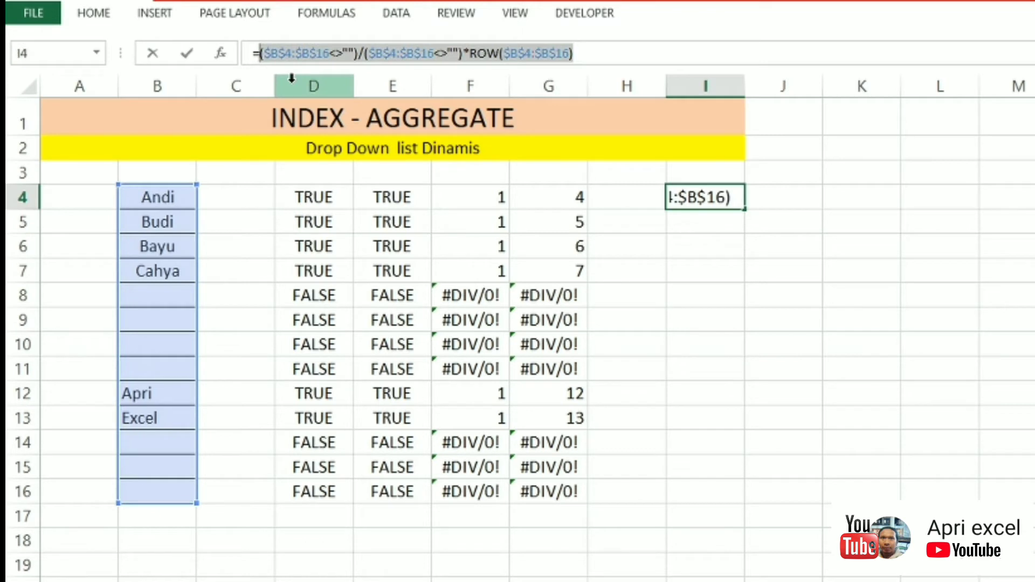
{"action": "key", "text": "F9"}
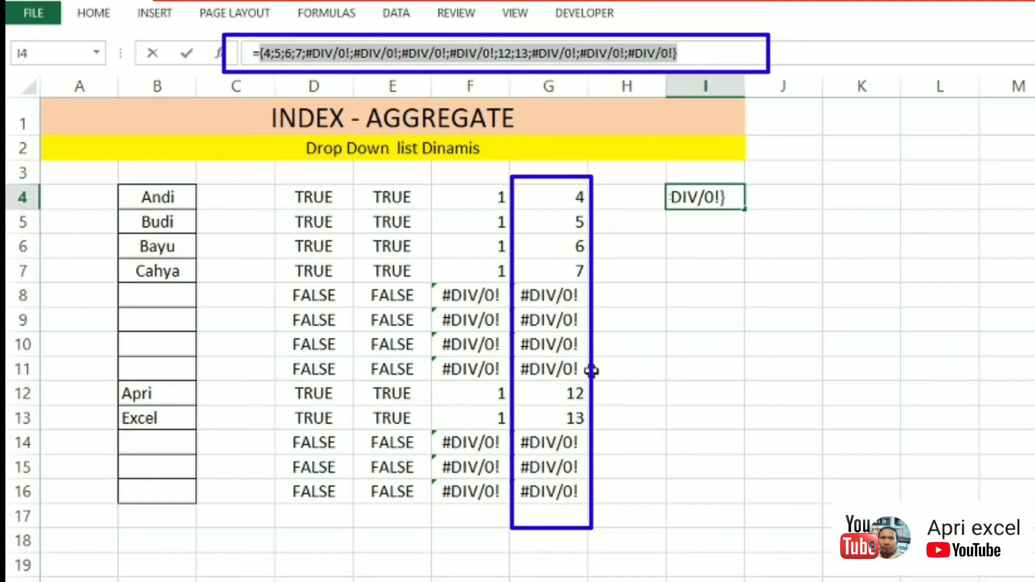
{"action": "key", "text": "Escape"}
{"action": "left_click", "coordinate": [723, 238]}
Start an AGGREGATE formula in J4 with function number 15 (SMALL).
{"action": "left_click", "coordinate": [771, 194]}
{"action": "type", "text": "="}
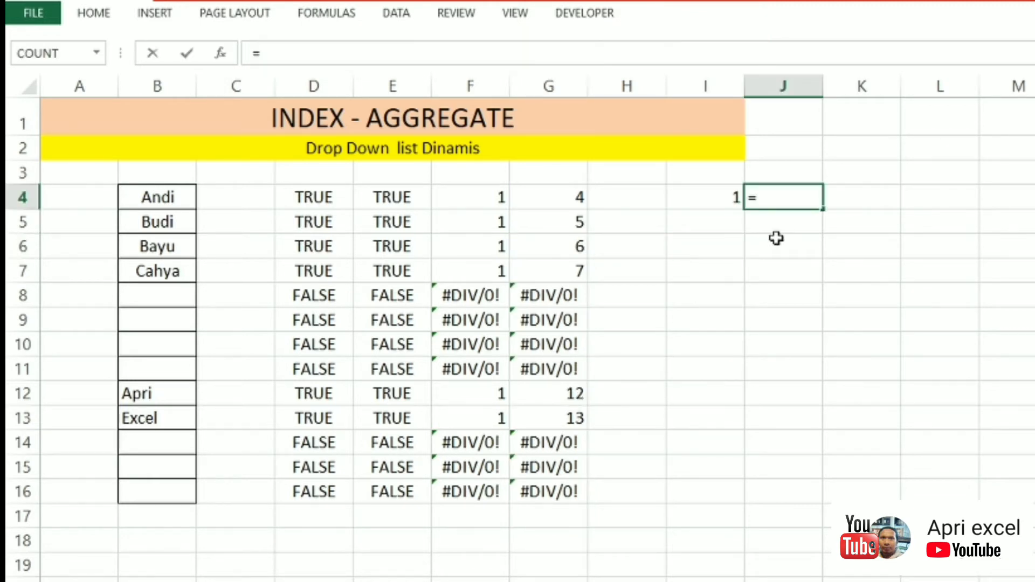
{"action": "type", "text": "Aggregate("}
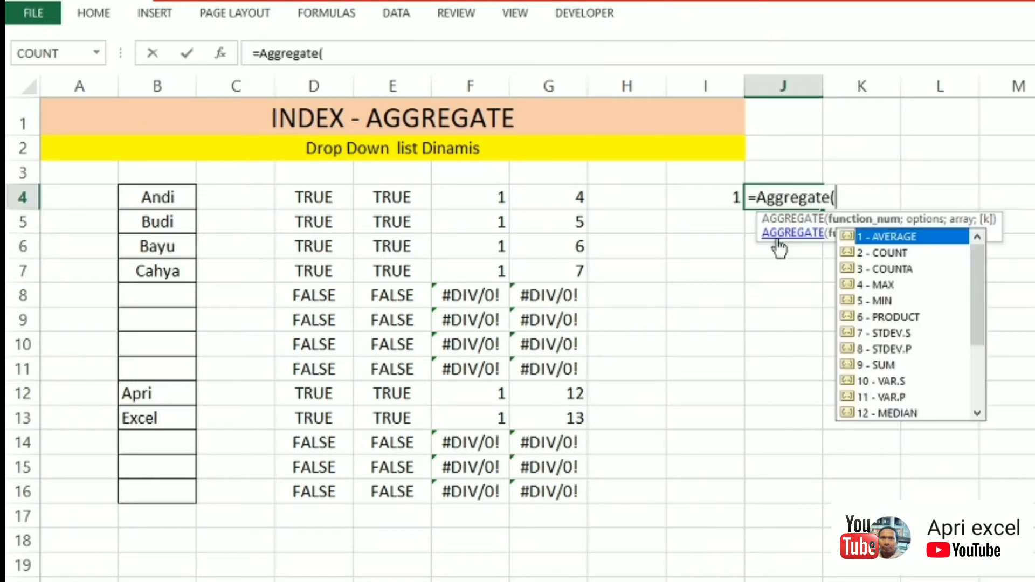
{"action": "scroll", "coordinate": [920, 275], "scroll_direction": "down", "scroll_amount": 1}
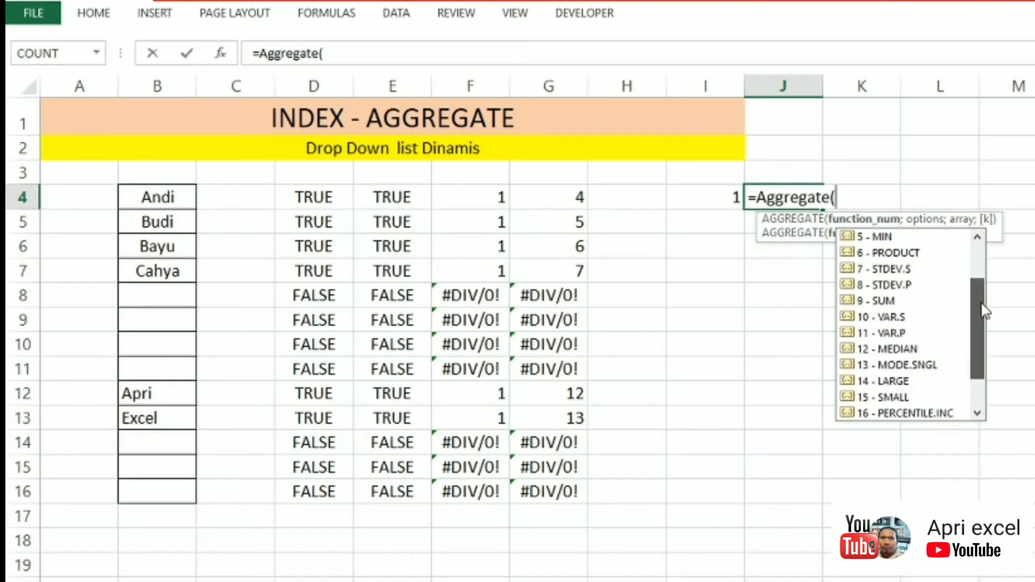
{"action": "left_click", "coordinate": [886, 397]}
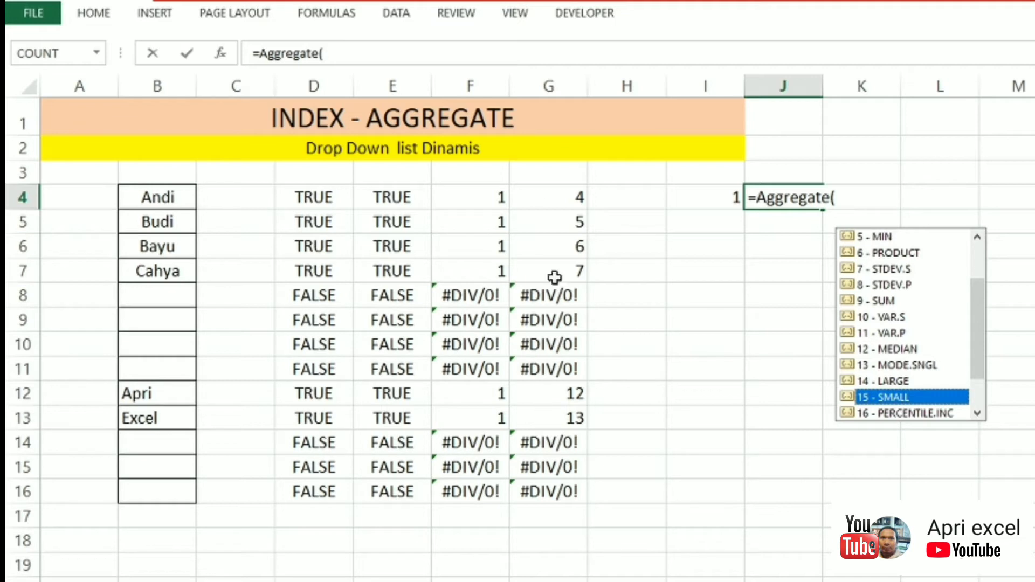
{"action": "left_click", "coordinate": [414, 57]}
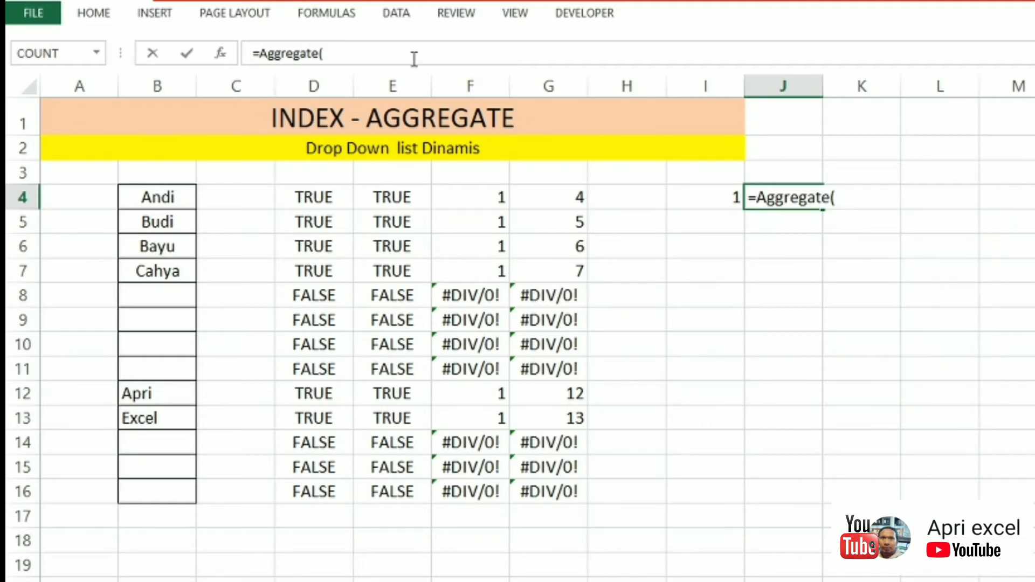
{"action": "type", "text": "15:"}
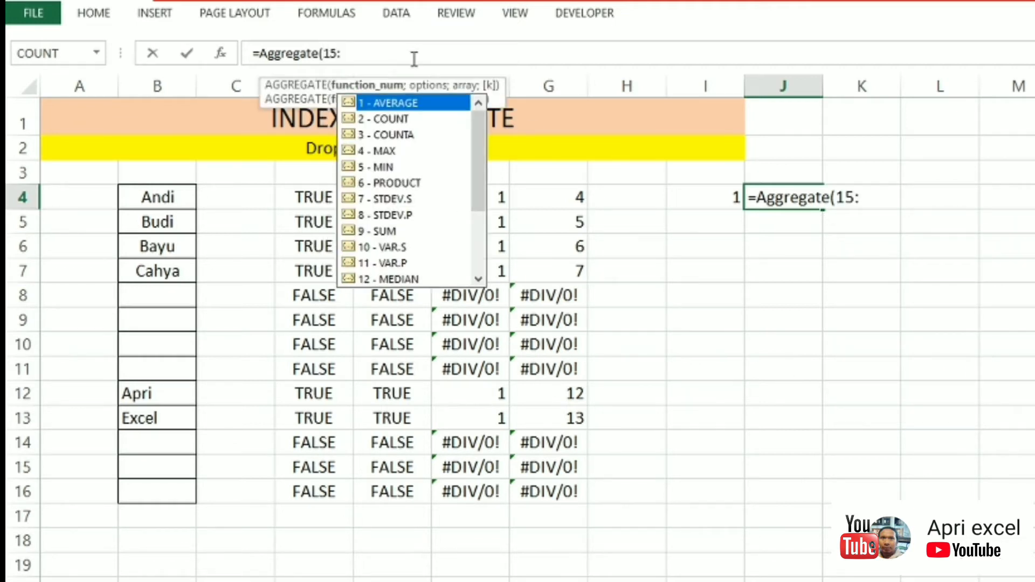
{"action": "key", "text": "BackSpace"}
{"action": "type", "text": ";"}
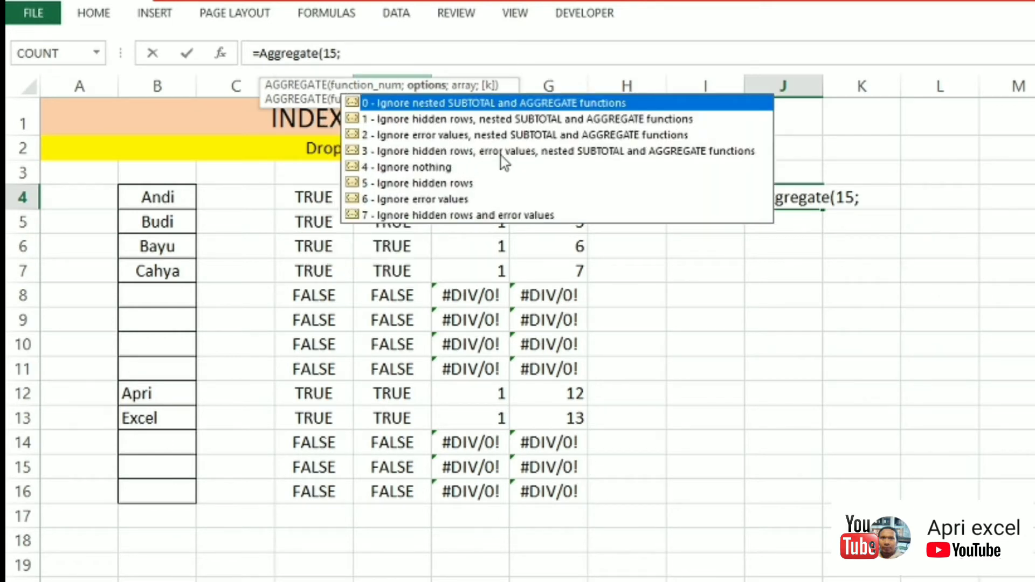
Set the AGGREGATE option to 3 (ignore hidden rows, error values, nested functions), reference I4 as the array, and enter the formula.
{"action": "left_click", "coordinate": [510, 155]}
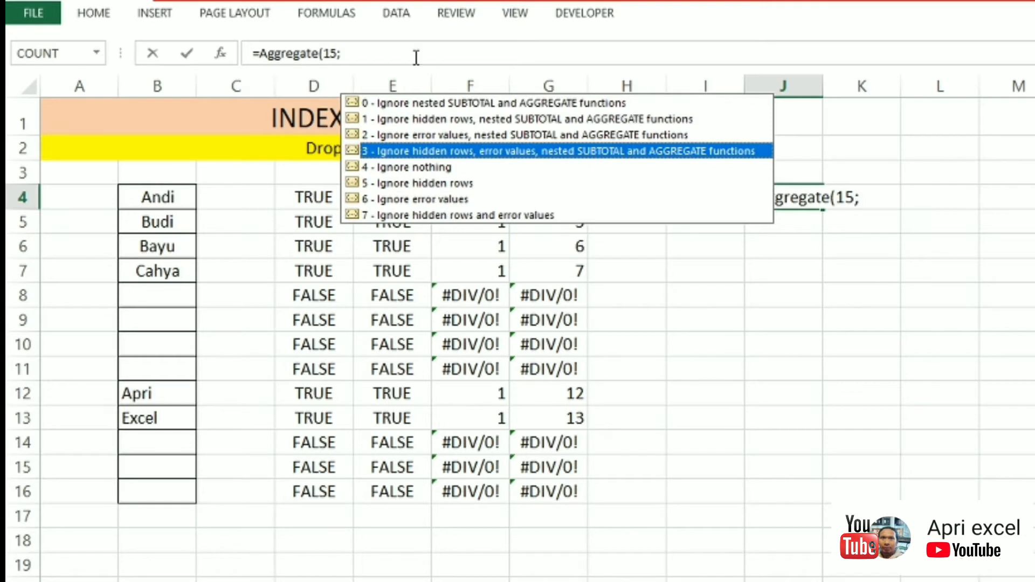
{"action": "type", "text": "3;"}
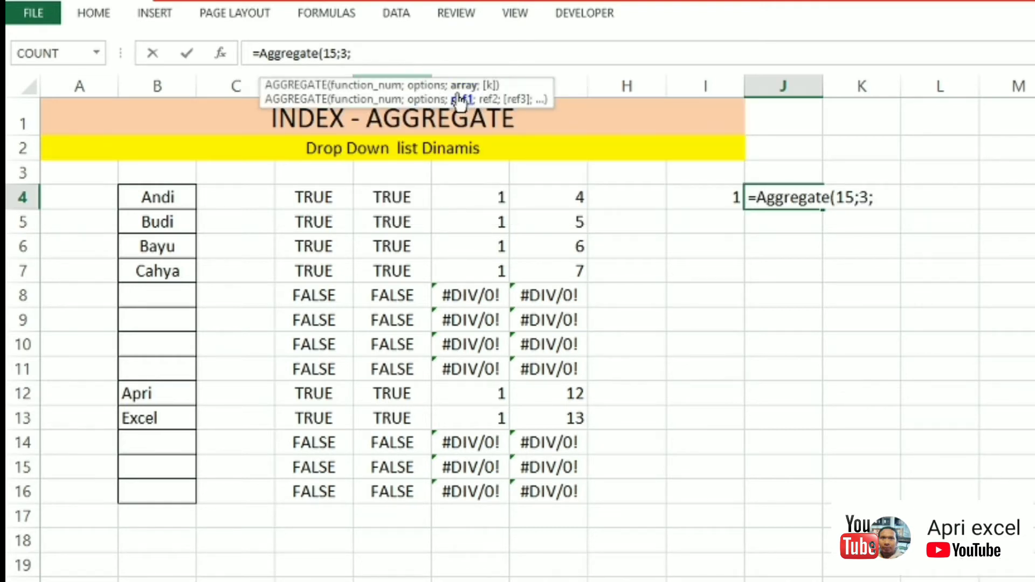
{"action": "left_click", "coordinate": [716, 197]}
{"action": "type", "text": ")"}
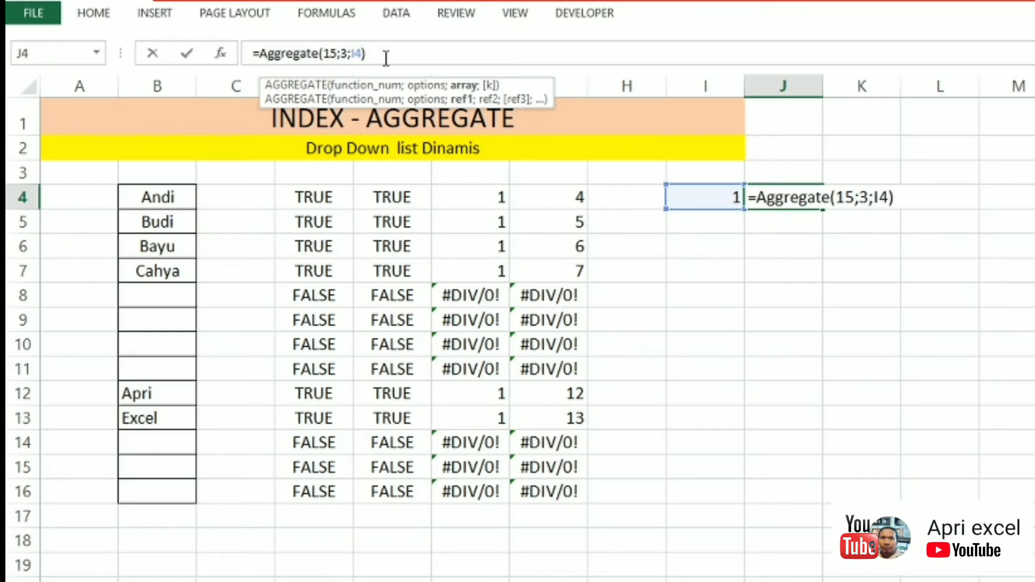
{"action": "key", "text": "Return"}
Replace the I4 reference in J4's AGGREGATE with I4's expression ($B$4:$B$16<>"")/($B$4:$B$16<>"")*ROW($B:$B).
{"action": "left_click", "coordinate": [716, 197]}
{"action": "left_click_drag", "start_coordinate": [541, 53], "coordinate": [266, 53]}
{"action": "key", "text": "Escape"}
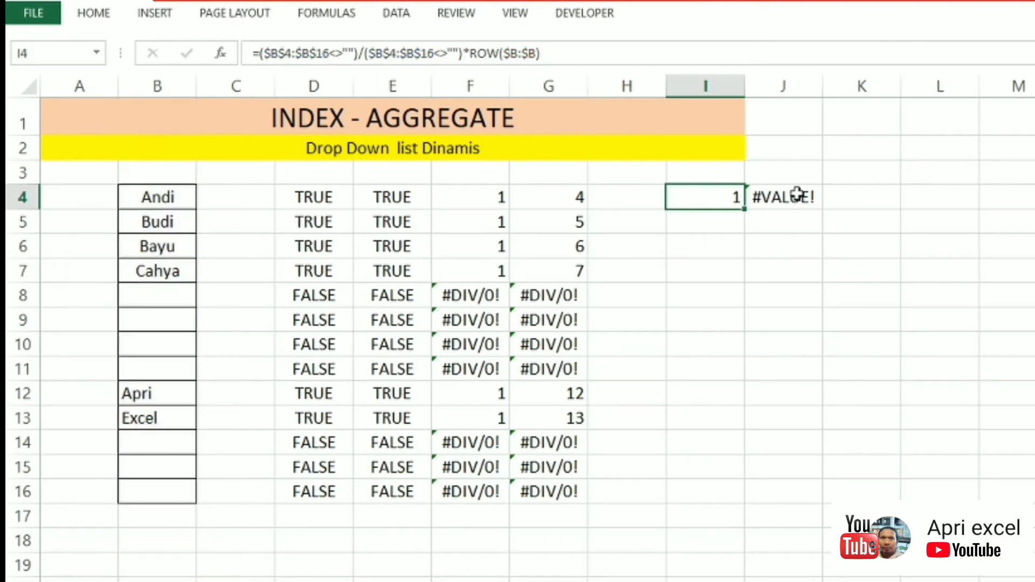
{"action": "left_click", "coordinate": [790, 197]}
{"action": "left_click", "coordinate": [362, 53]}
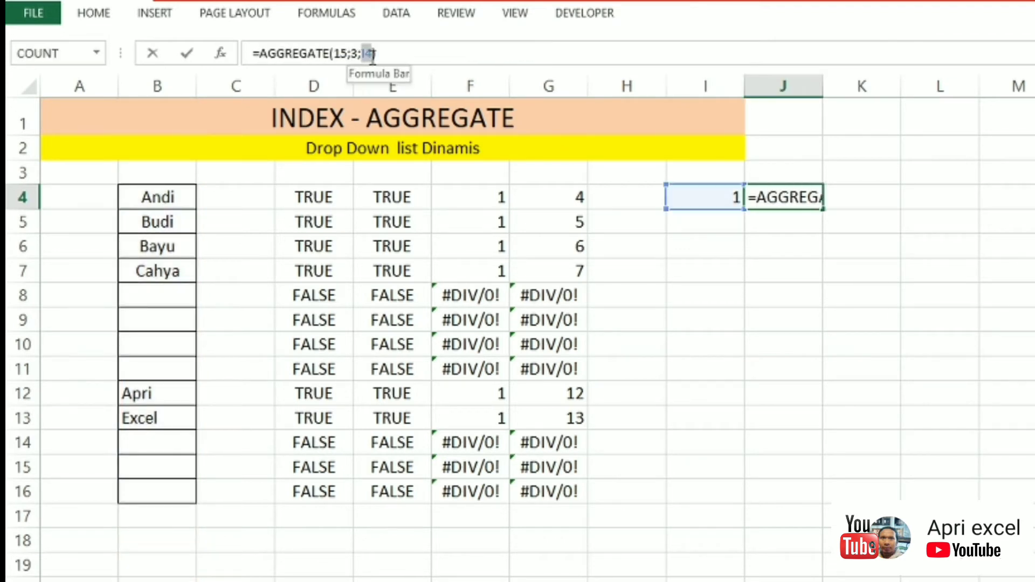
{"action": "key", "text": "Delete"}
{"action": "type", "text": "($B$4:$B$16<>\"\")/($B$4:$B$16<>\"\")*ROW($B:$B)"}
Complete J4's AGGREGATE with ROW(K1) as the k argument and fill the formula down to J16.
{"action": "type", "text": ";"}
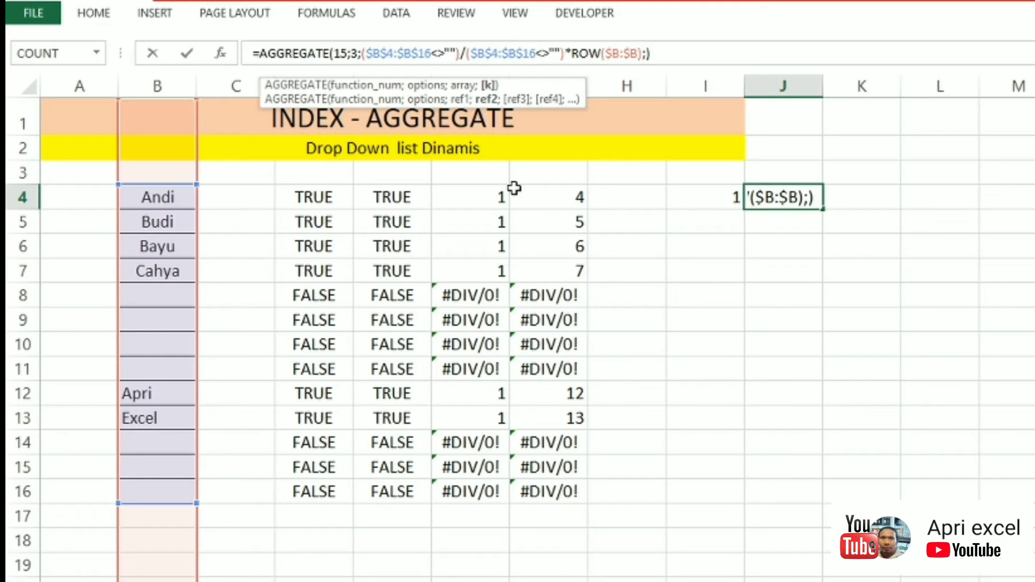
{"action": "type", "text": "row"}
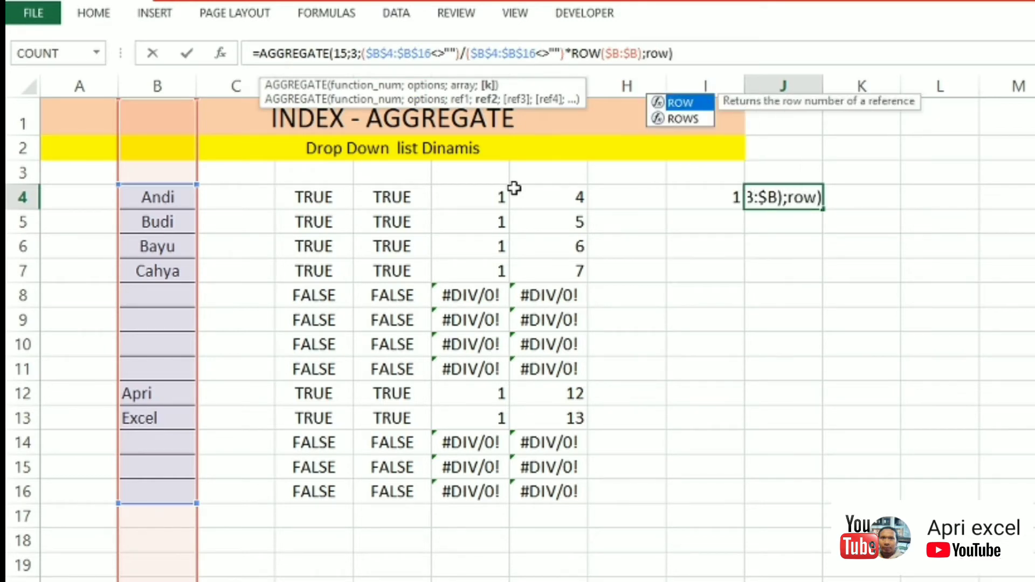
{"action": "type", "text": "("}
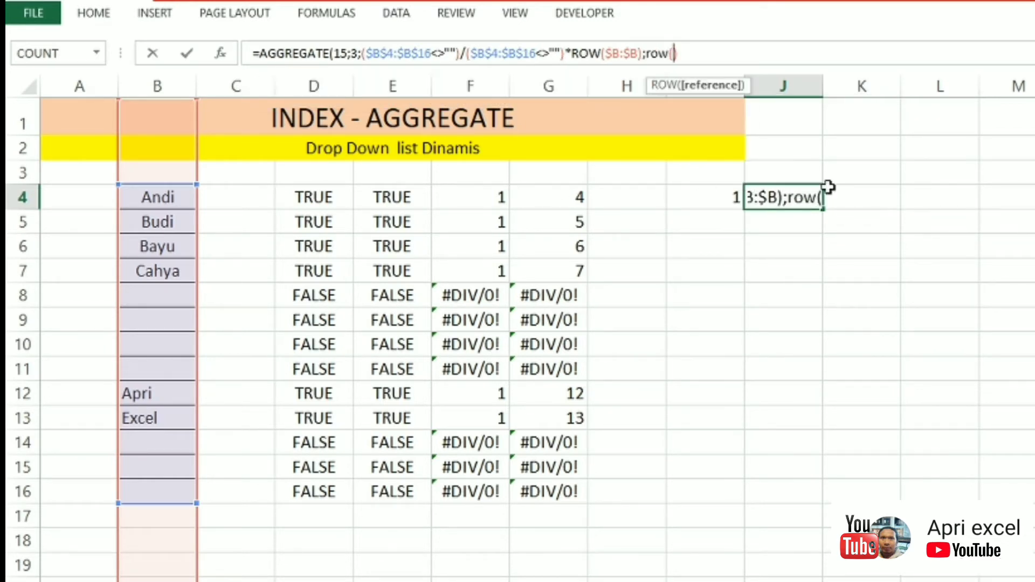
{"action": "left_click", "coordinate": [887, 116]}
{"action": "type", "text": ")"}
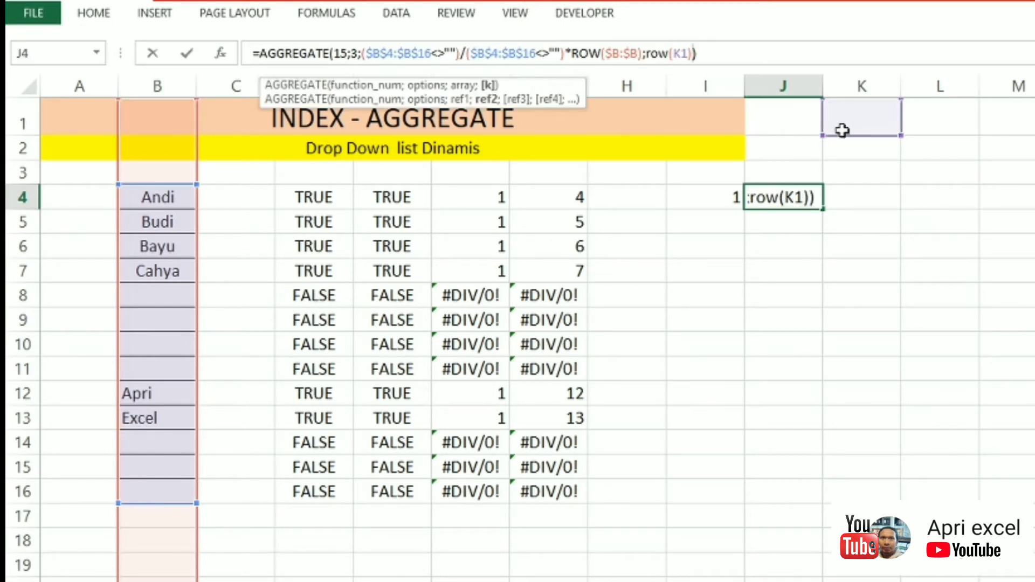
{"action": "key", "text": "Return"}
{"action": "left_click", "coordinate": [803, 197]}
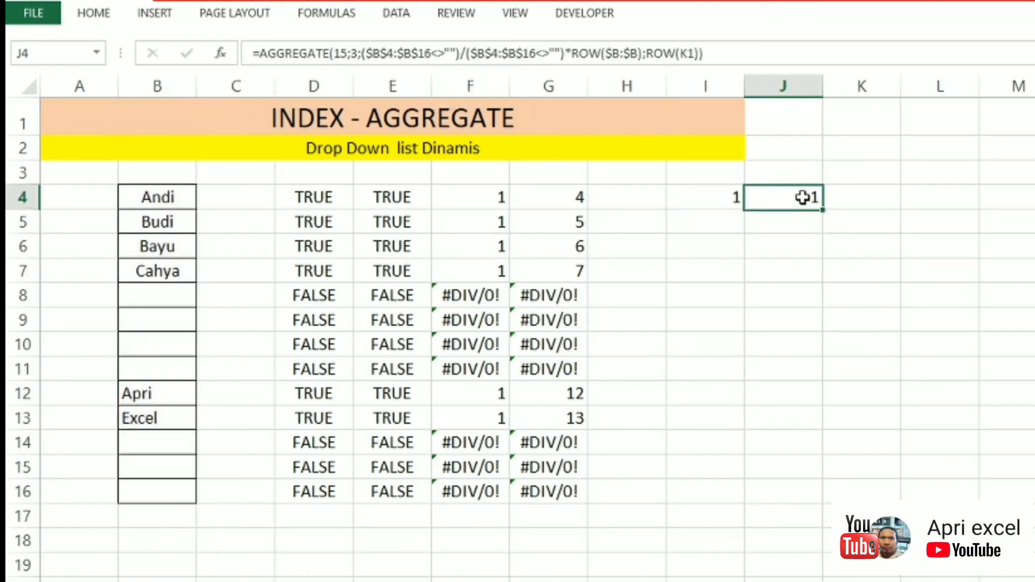
{"action": "left_click_drag", "start_coordinate": [824, 209], "coordinate": [814, 496]}
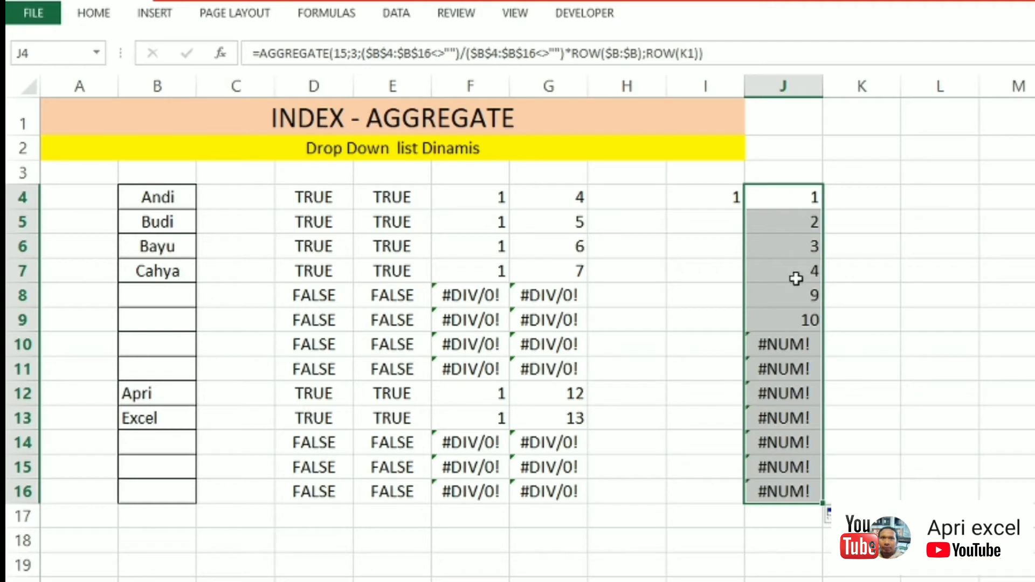
Number the list rows in A4:A16 from 1 to 13 beside the names.
{"action": "left_click", "coordinate": [84, 203]}
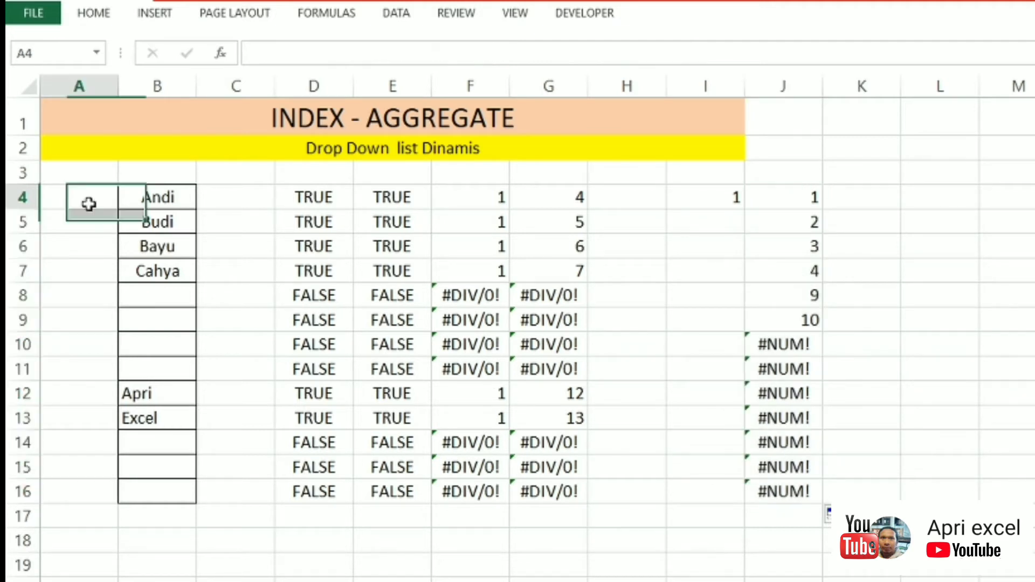
{"action": "key", "text": "Return"}
{"action": "type", "text": "2"}
{"action": "key", "text": "Return"}
{"action": "type", "text": "3"}
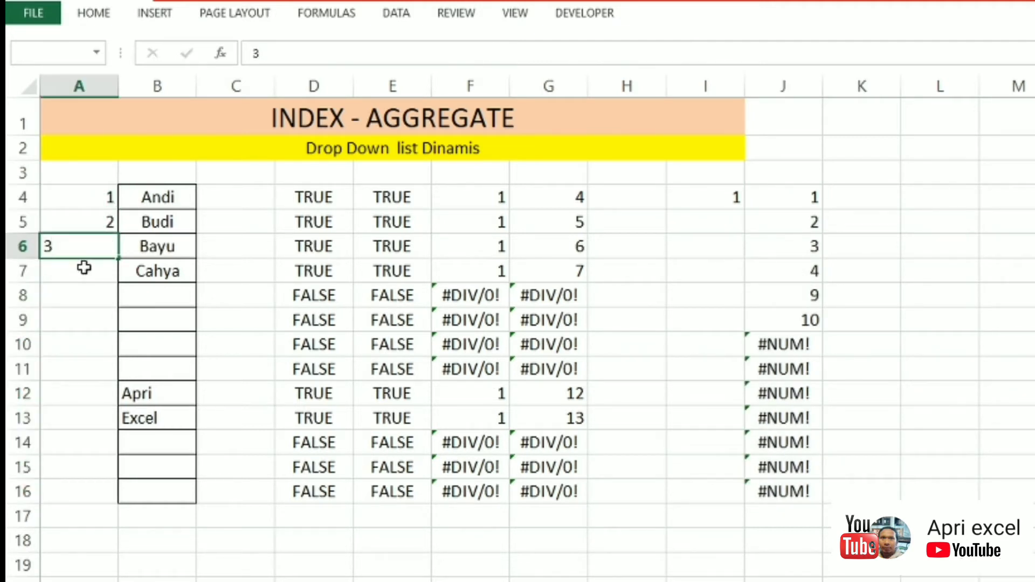
{"action": "key", "text": "Return"}
{"action": "left_click_drag", "start_coordinate": [79, 196], "coordinate": [129, 491]}
Compare the position numbers in A12:A13 with the row numbers in G12:G13 and G4:G6.
{"action": "left_click", "coordinate": [76, 393]}
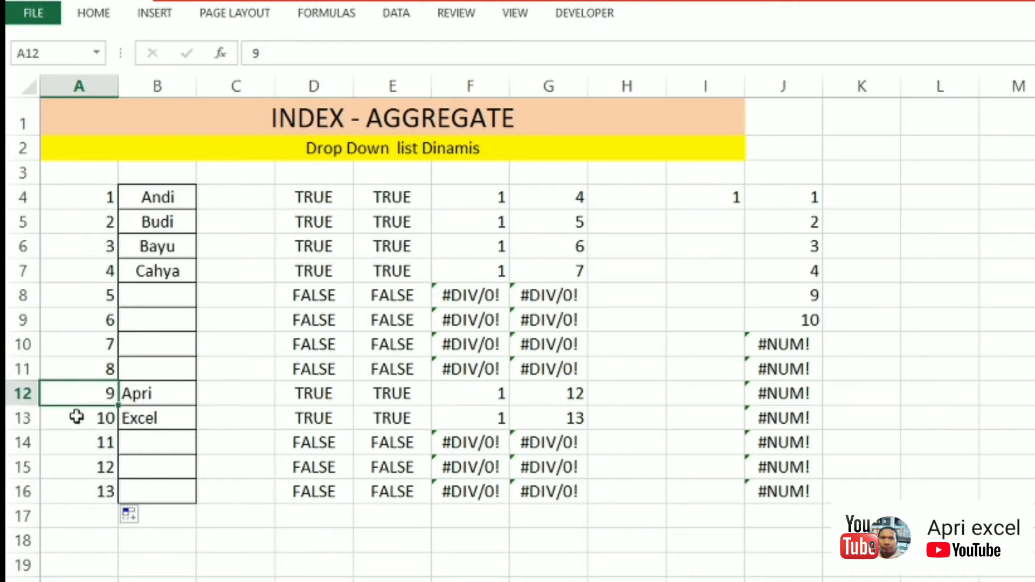
{"action": "left_click", "coordinate": [76, 417]}
{"action": "left_click", "coordinate": [549, 393]}
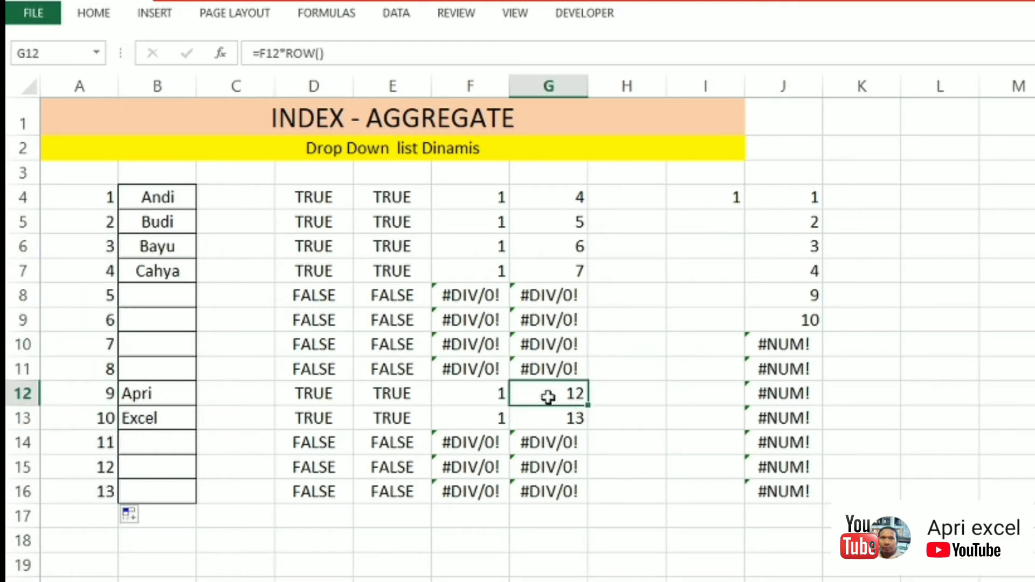
{"action": "left_click", "coordinate": [547, 418]}
{"action": "left_click", "coordinate": [565, 205]}
{"action": "left_click", "coordinate": [565, 221]}
{"action": "left_click", "coordinate": [566, 249]}
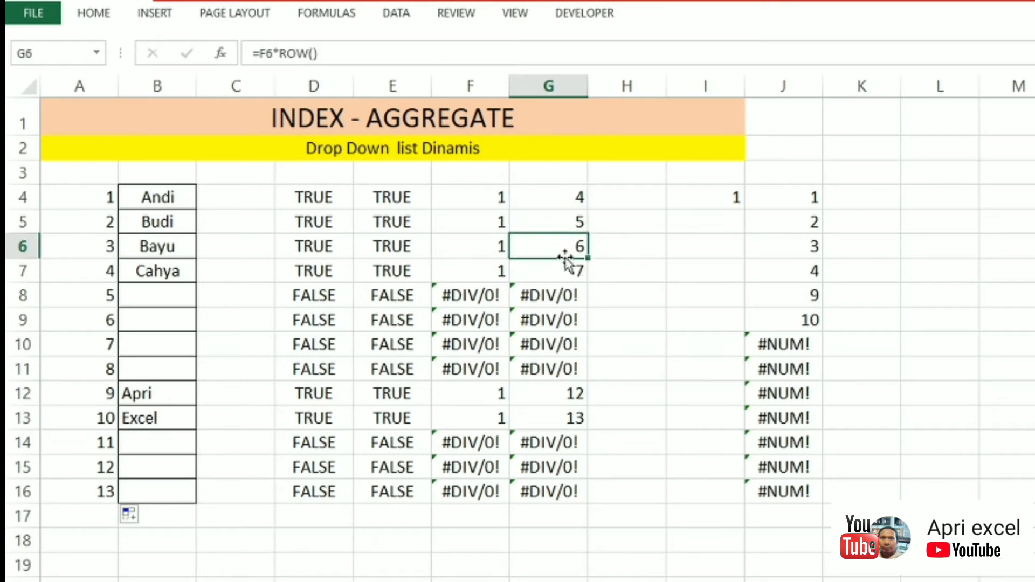
Change the first ROW reference in J4's AGGREGATE from the whole column to $B$4:$B$16 and fill the formula down to J16.
{"action": "left_click", "coordinate": [562, 272]}
{"action": "left_click", "coordinate": [805, 197]}
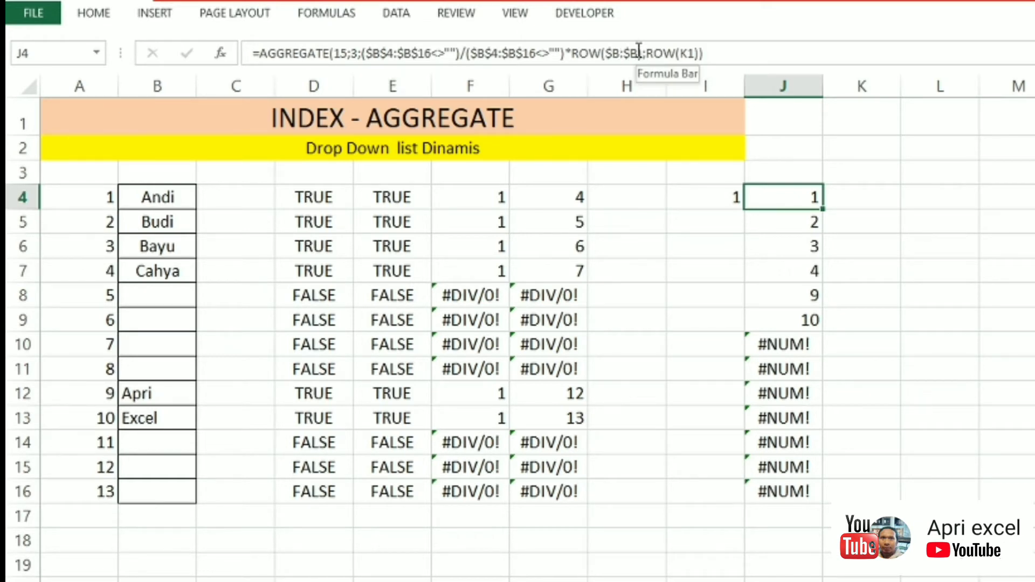
{"action": "left_click_drag", "start_coordinate": [640, 53], "coordinate": [618, 53]}
{"action": "key", "text": "BackSpace"}
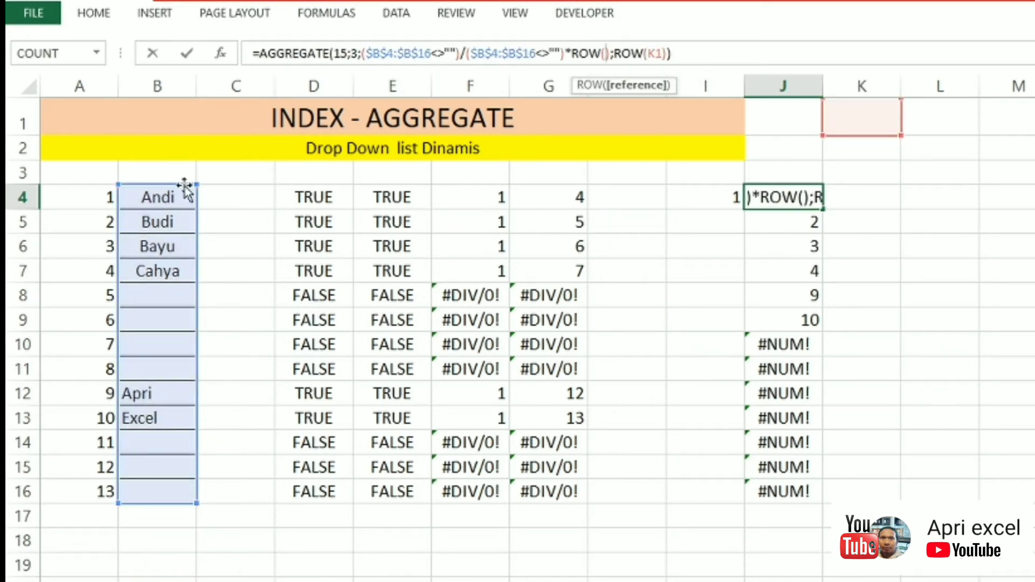
{"action": "left_click_drag", "start_coordinate": [146, 195], "coordinate": [175, 402]}
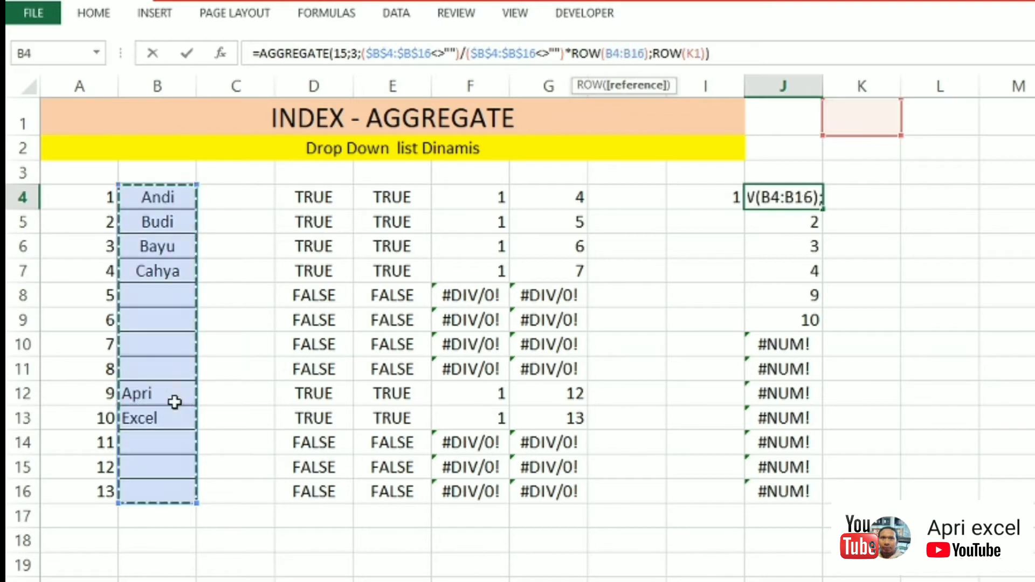
{"action": "key", "text": "F4"}
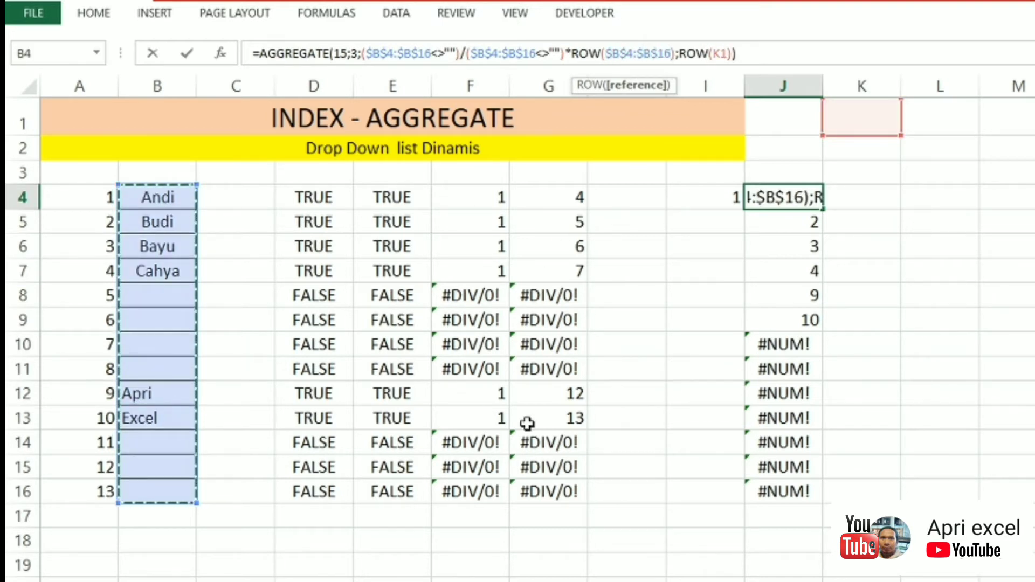
{"action": "key", "text": "Return"}
{"action": "left_click", "coordinate": [809, 198]}
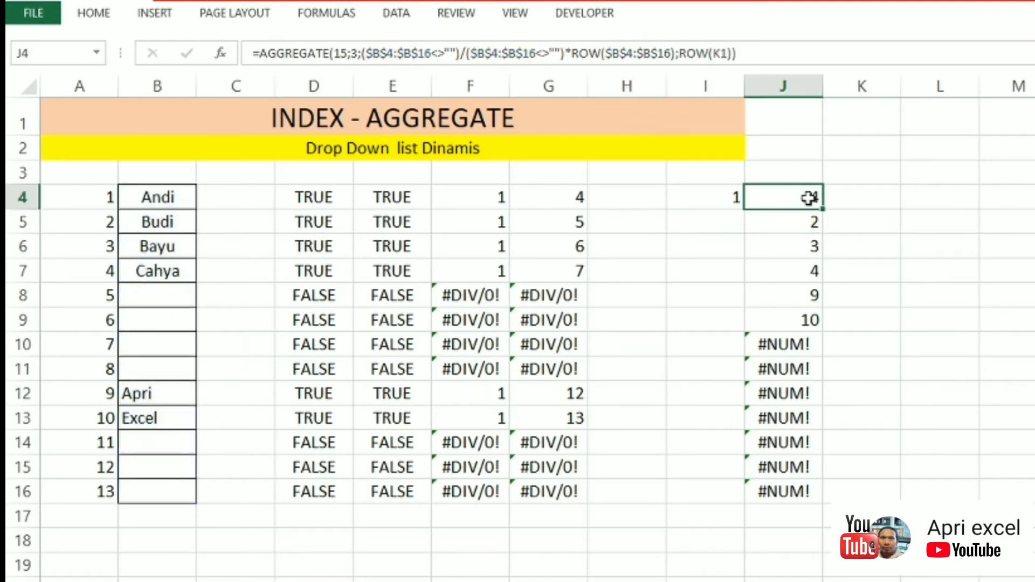
{"action": "left_click_drag", "start_coordinate": [825, 209], "coordinate": [809, 494]}
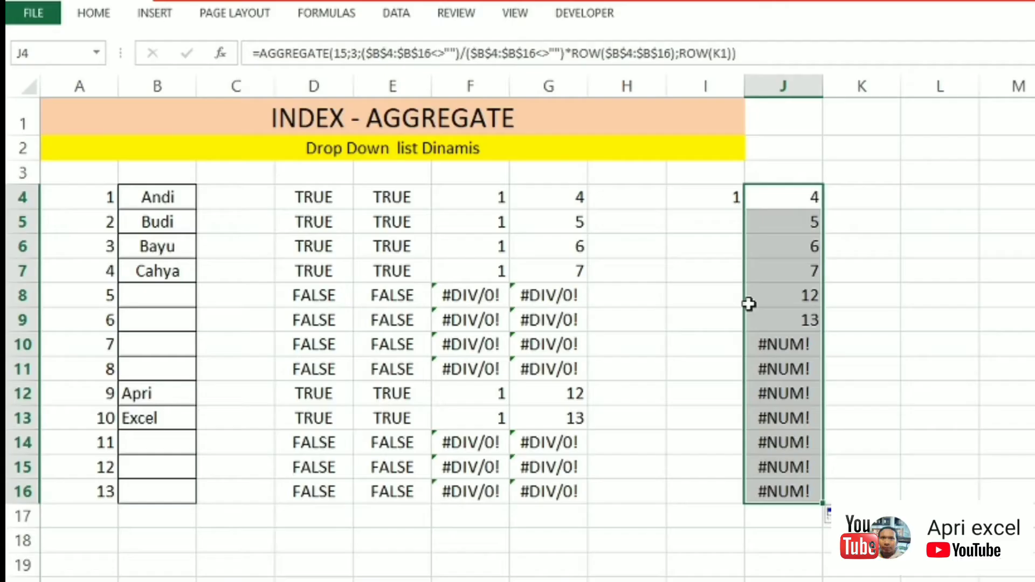
{"action": "left_click", "coordinate": [787, 198]}
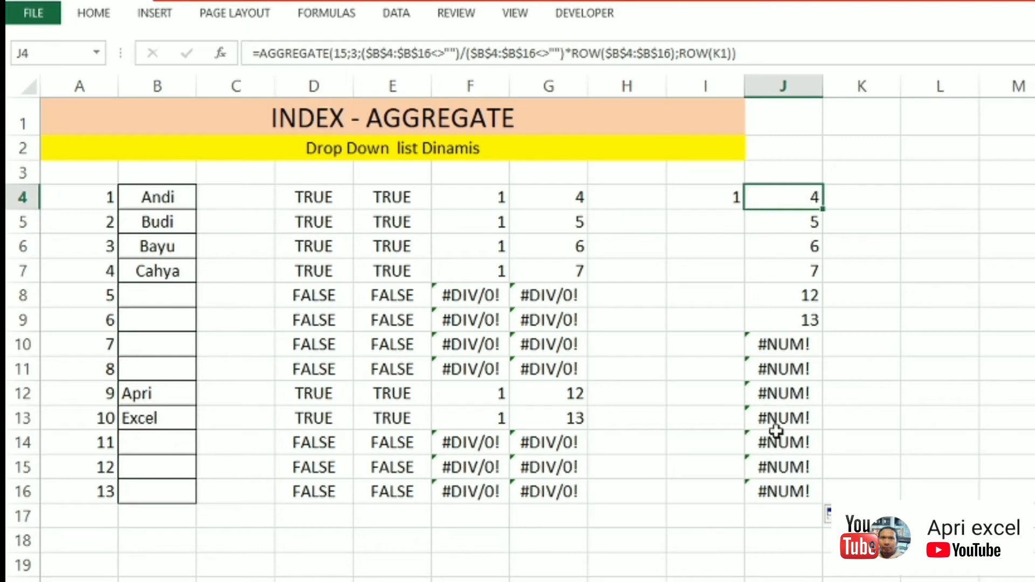
Clear the helper formulas in D4:G16 and I4, and move the AGGREGATE formulas from J4:J16 to D4:D16.
{"action": "left_click_drag", "start_coordinate": [536, 201], "coordinate": [289, 492]}
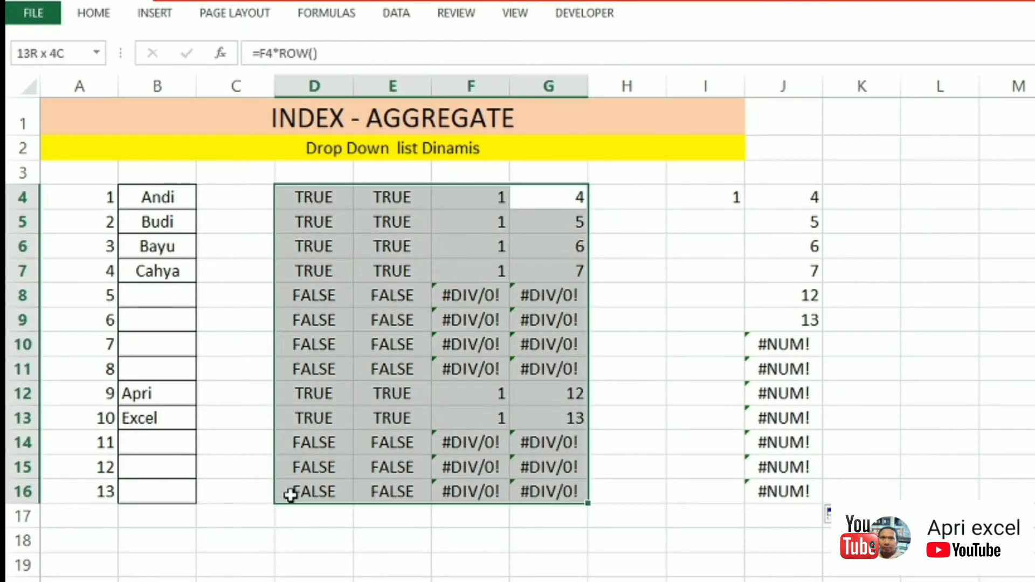
{"action": "key", "text": "Delete"}
{"action": "left_click", "coordinate": [722, 203]}
{"action": "key", "text": "Delete"}
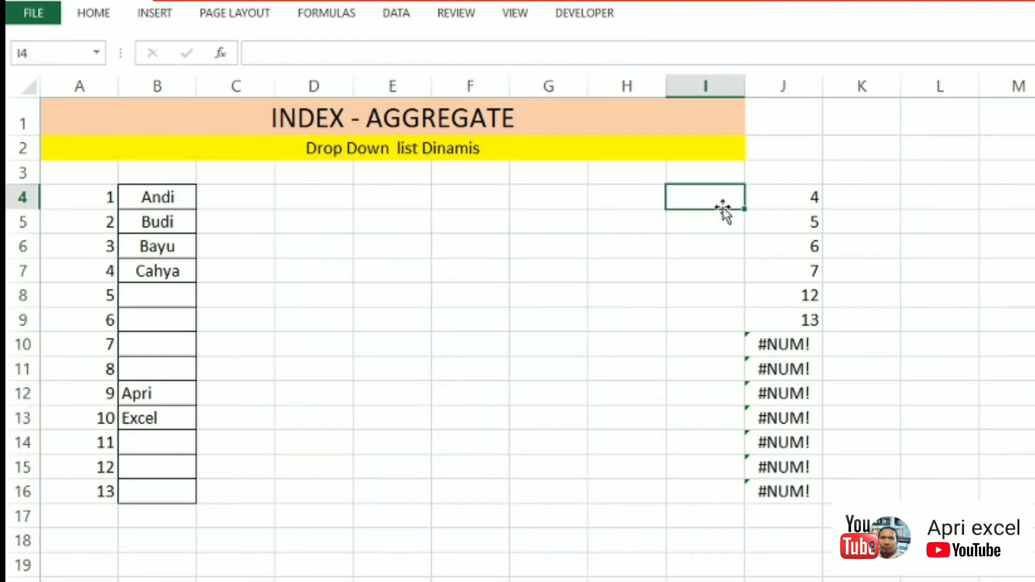
{"action": "left_click_drag", "start_coordinate": [782, 198], "coordinate": [762, 484]}
{"action": "left_click_drag", "start_coordinate": [746, 254], "coordinate": [306, 236]}
Enter =INDEX($B:$B;D4) in F4 to return the name at the row number in D4.
{"action": "left_click", "coordinate": [467, 194]}
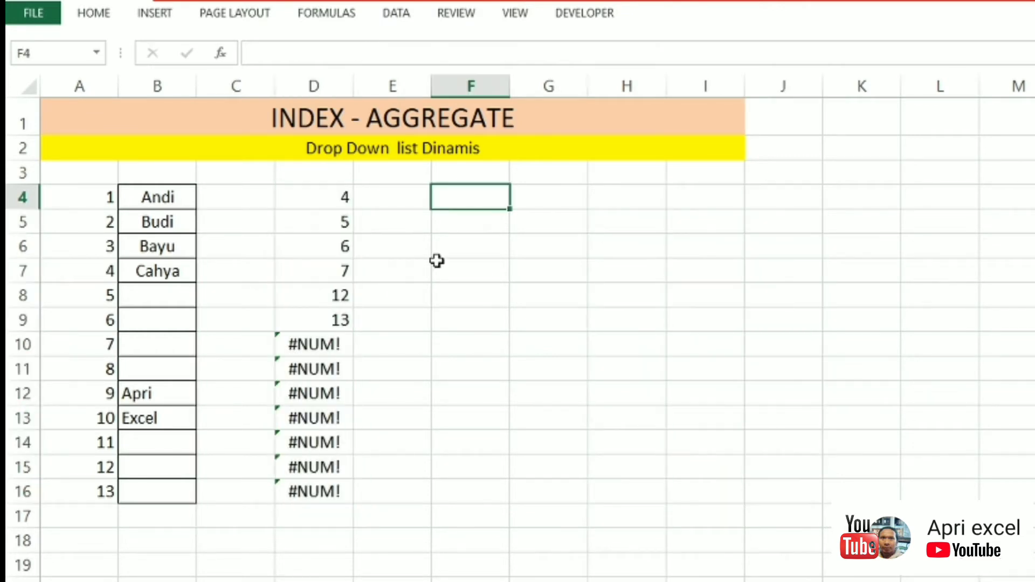
{"action": "type", "text": "=index"}
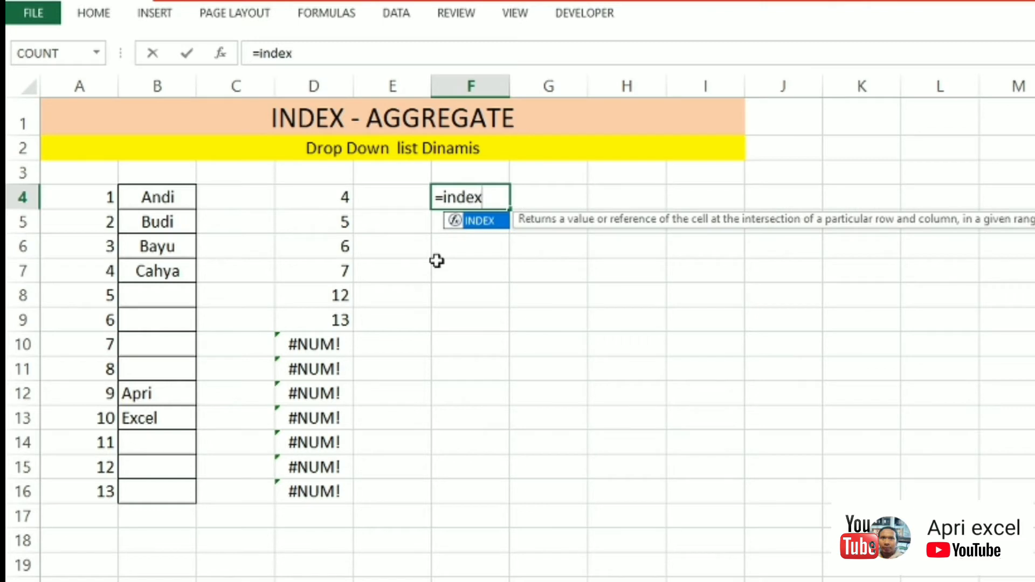
{"action": "type", "text": "("}
{"action": "left_click_drag", "start_coordinate": [158, 196], "coordinate": [158, 491]}
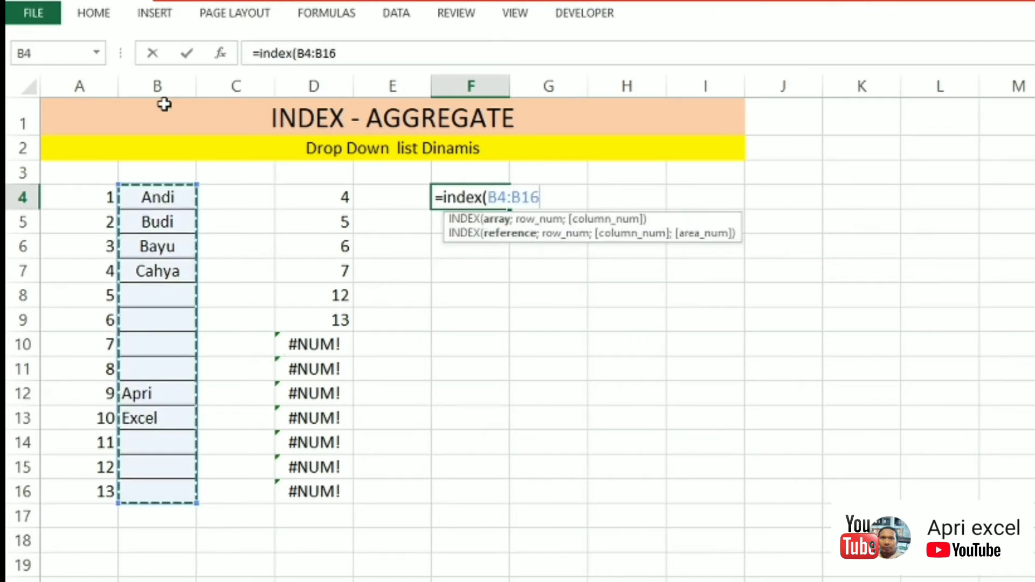
{"action": "left_click", "coordinate": [165, 82]}
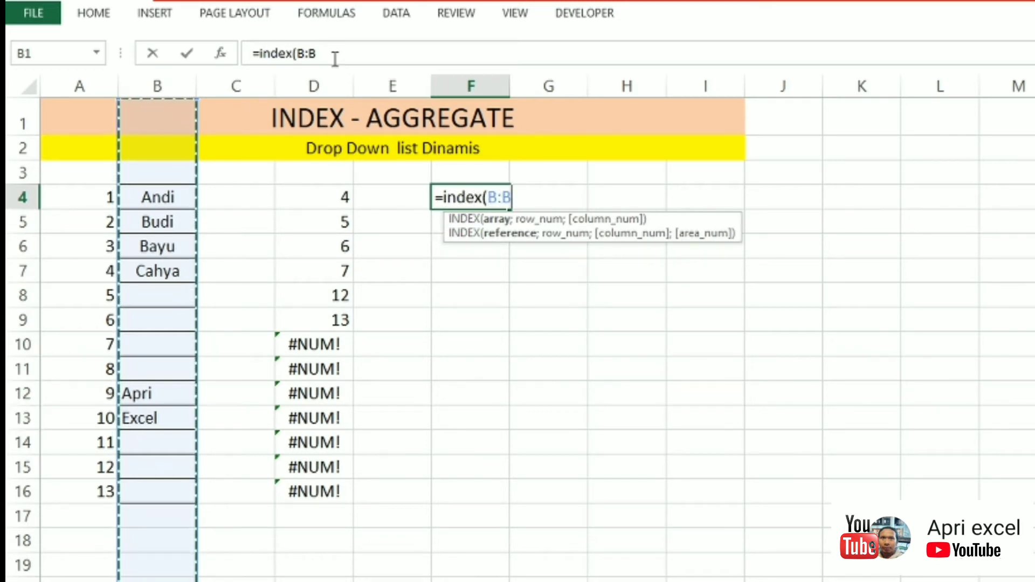
{"action": "key", "text": "F4"}
{"action": "left_click", "coordinate": [357, 55]}
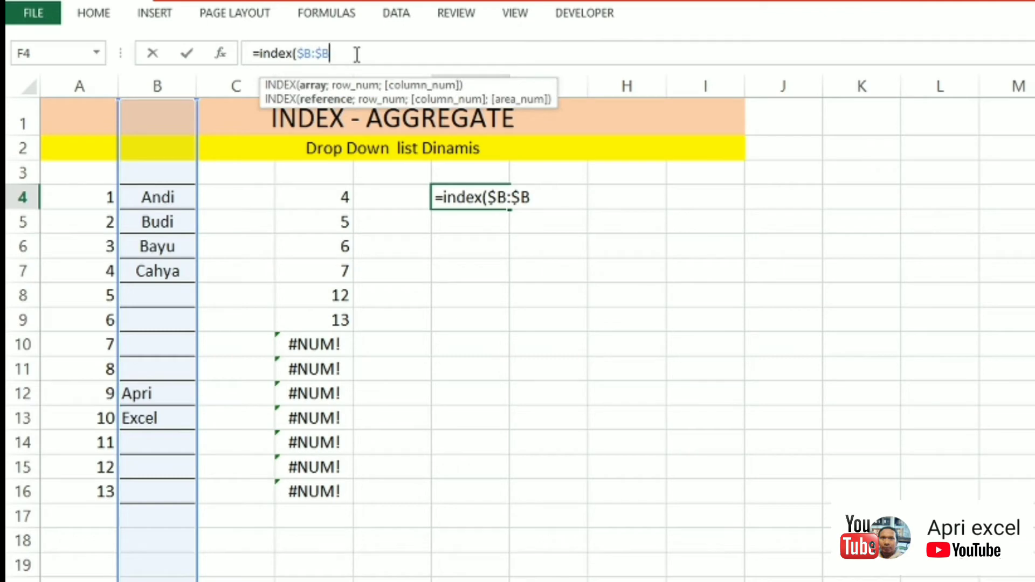
{"action": "type", "text": ";"}
{"action": "left_click", "coordinate": [315, 198]}
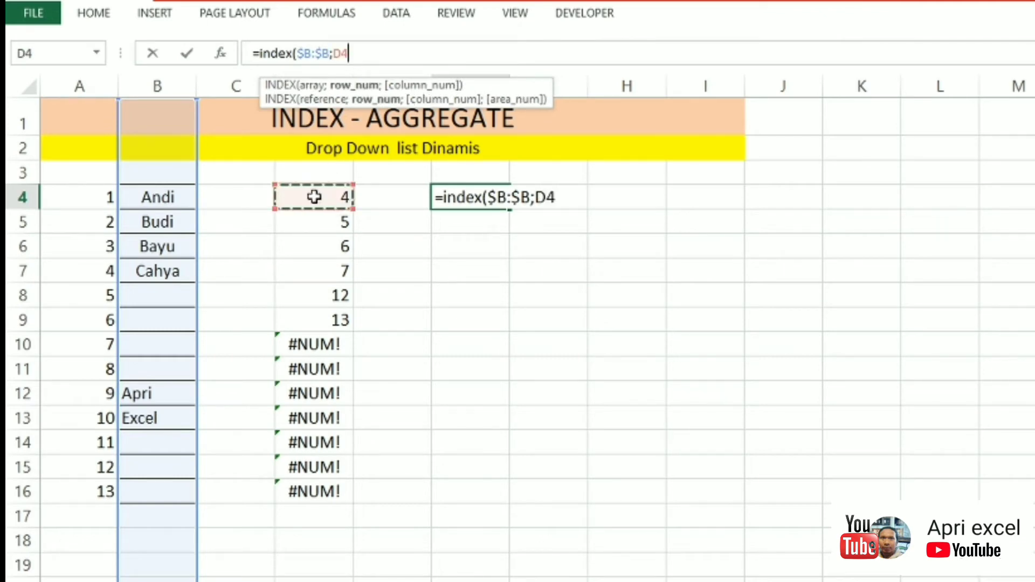
{"action": "type", "text": ")"}
{"action": "key", "text": "ctrl+Return"}
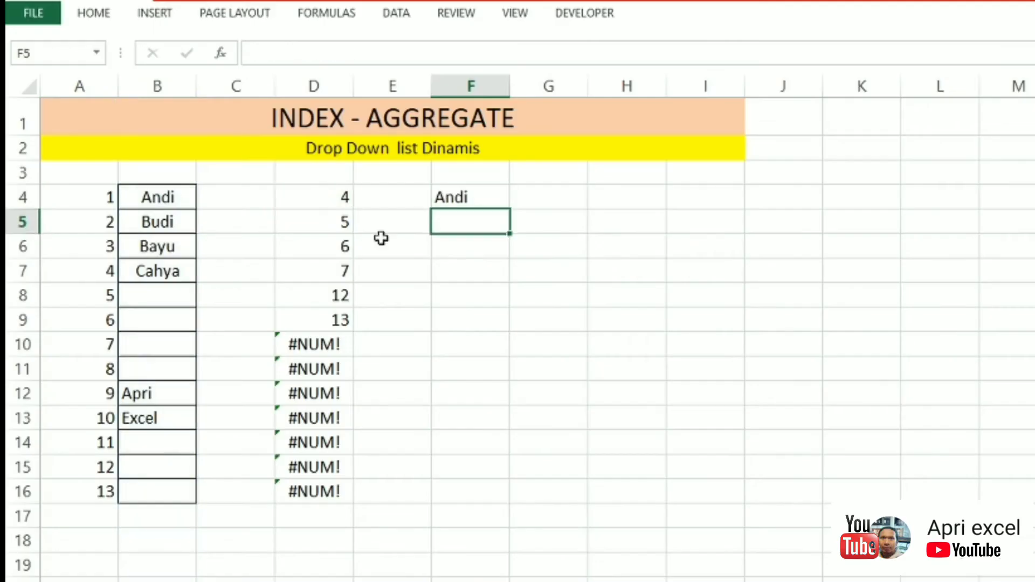
Fill F4's INDEX formula down to F16 and compare the extracted list with the source names in B4:B16.
{"action": "left_click", "coordinate": [801, 340]}
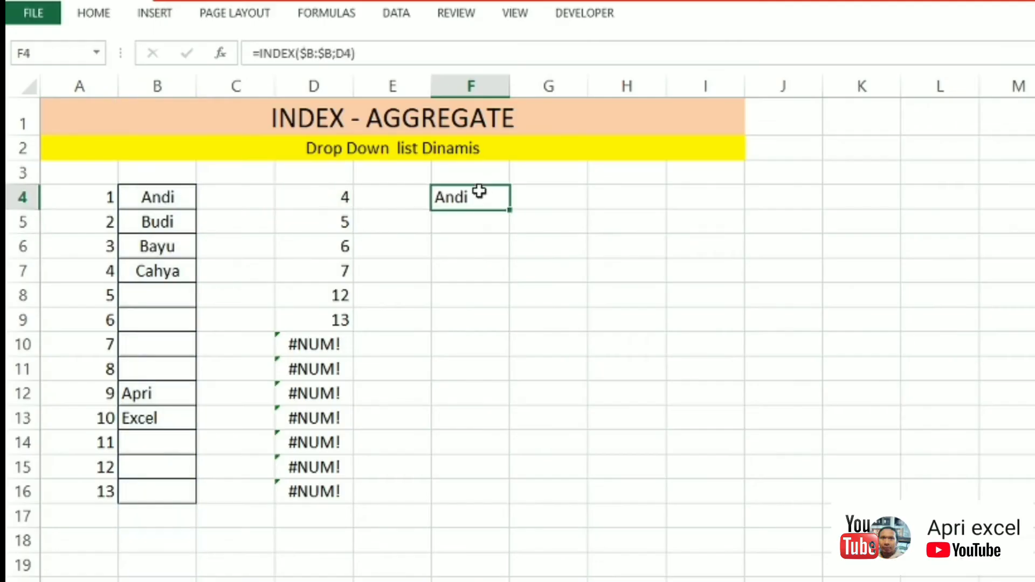
{"action": "left_click_drag", "start_coordinate": [861, 358], "coordinate": [493, 500]}
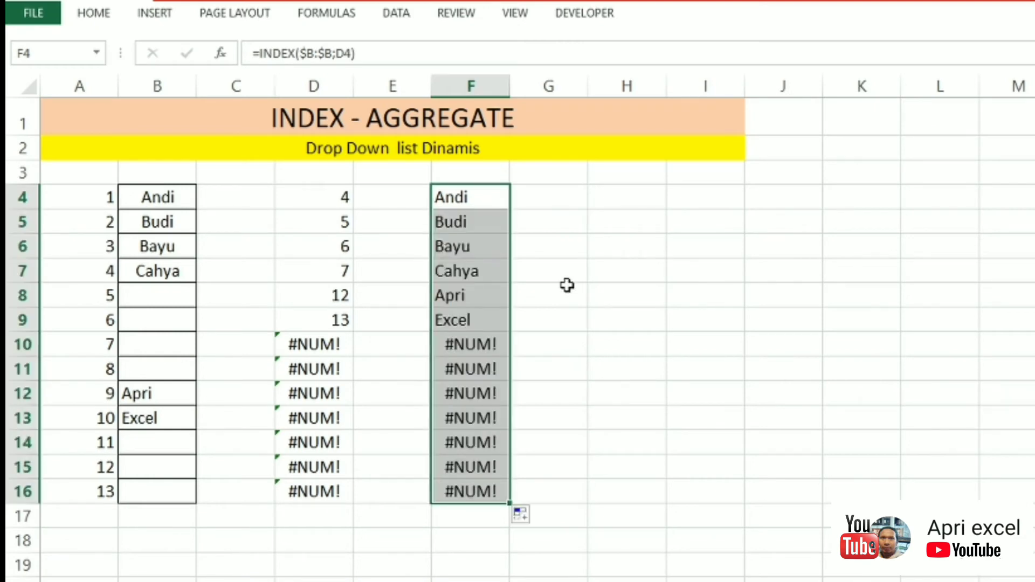
{"action": "left_click", "coordinate": [485, 204]}
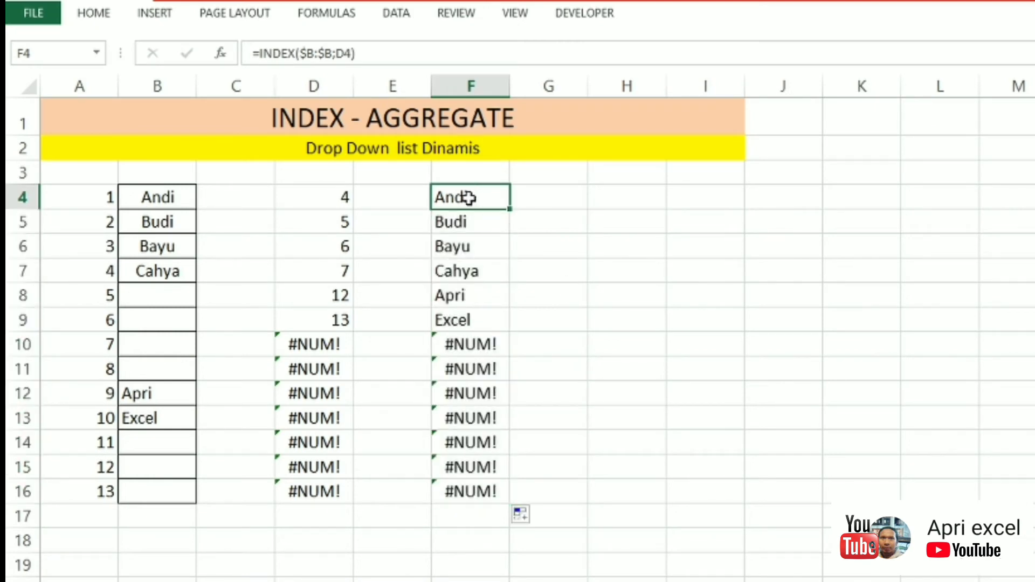
{"action": "left_click_drag", "start_coordinate": [469, 198], "coordinate": [469, 492]}
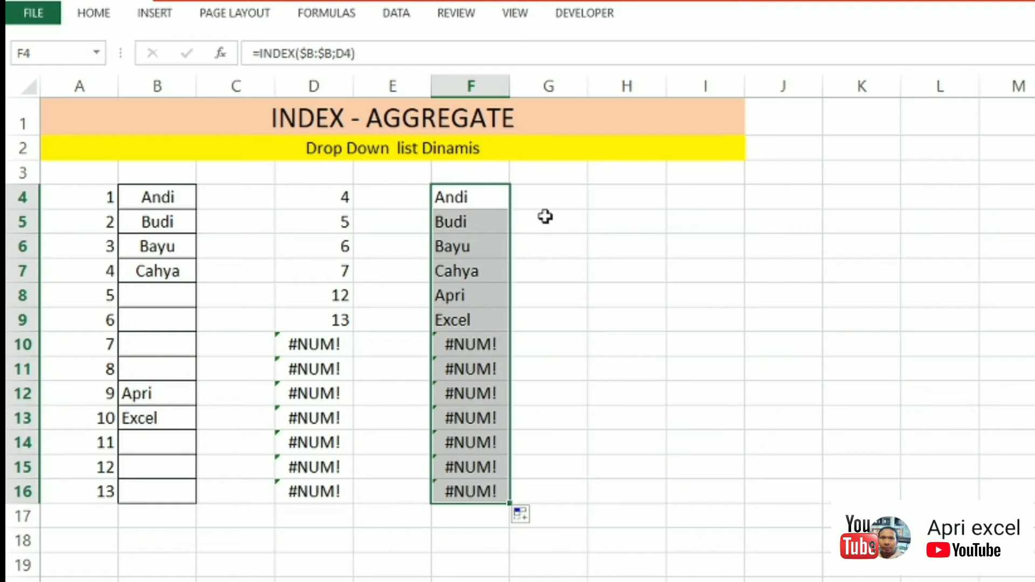
{"action": "left_click_drag", "start_coordinate": [152, 197], "coordinate": [148, 490]}
{"action": "left_click", "coordinate": [591, 196]}
{"action": "type", "text": "="}
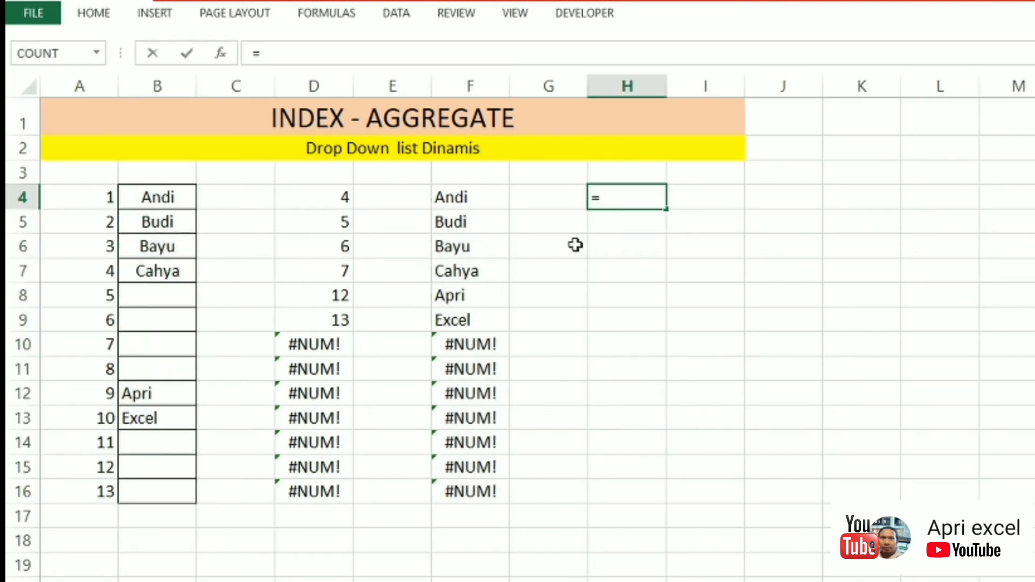
{"action": "key", "text": "Escape"}
Start an OFFSET formula in G4 with reference $F$4:$F$16, 0 rows and 0 columns.
{"action": "left_click", "coordinate": [561, 198]}
{"action": "type", "text": "=offse"}
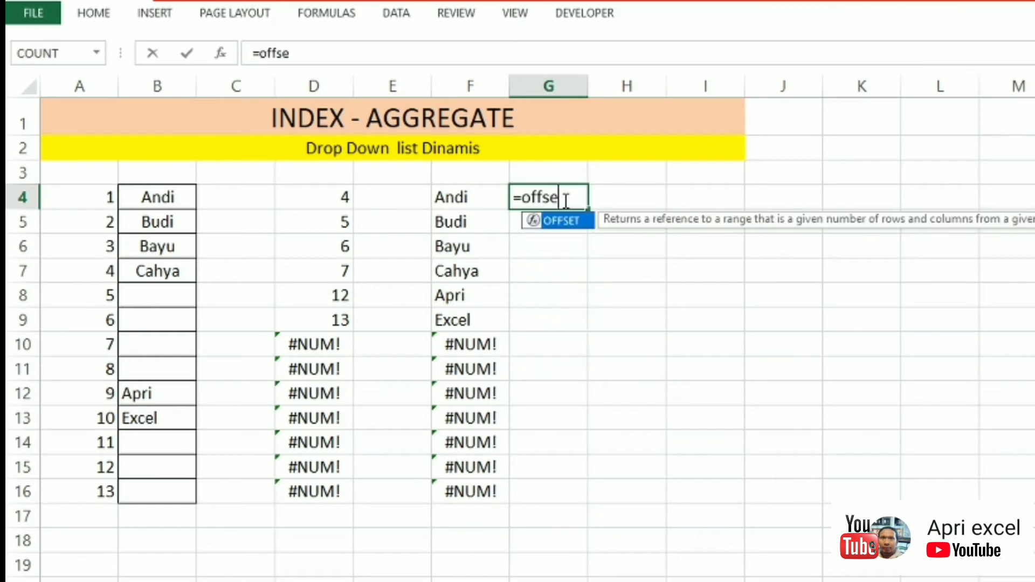
{"action": "type", "text": "t("}
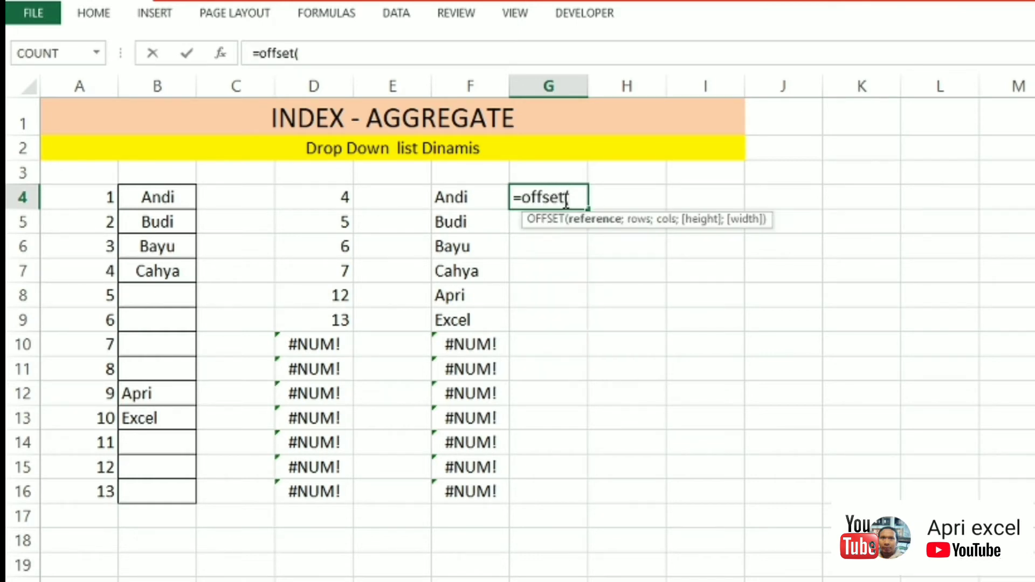
{"action": "left_click_drag", "start_coordinate": [459, 205], "coordinate": [439, 492]}
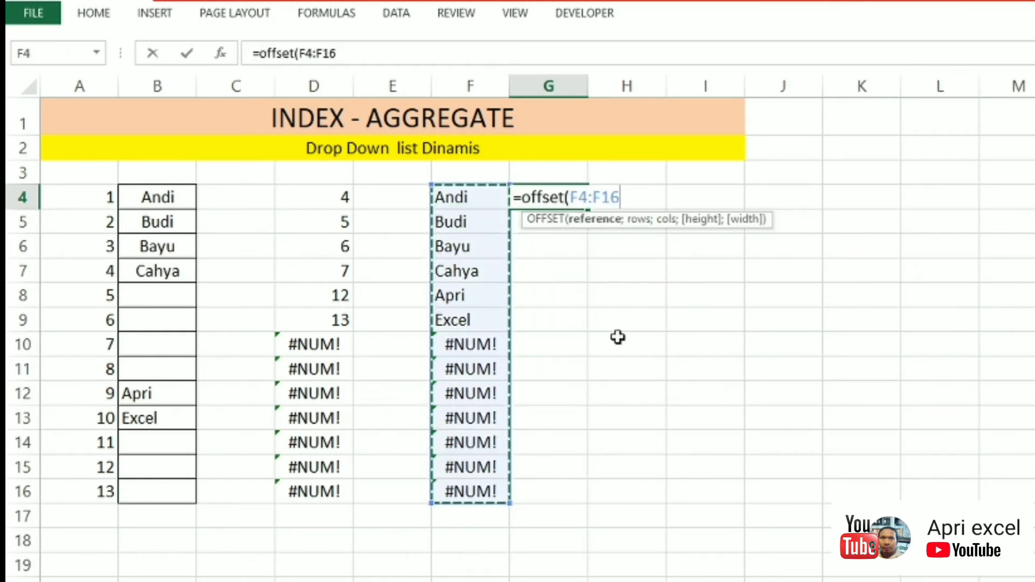
{"action": "key", "text": "F4"}
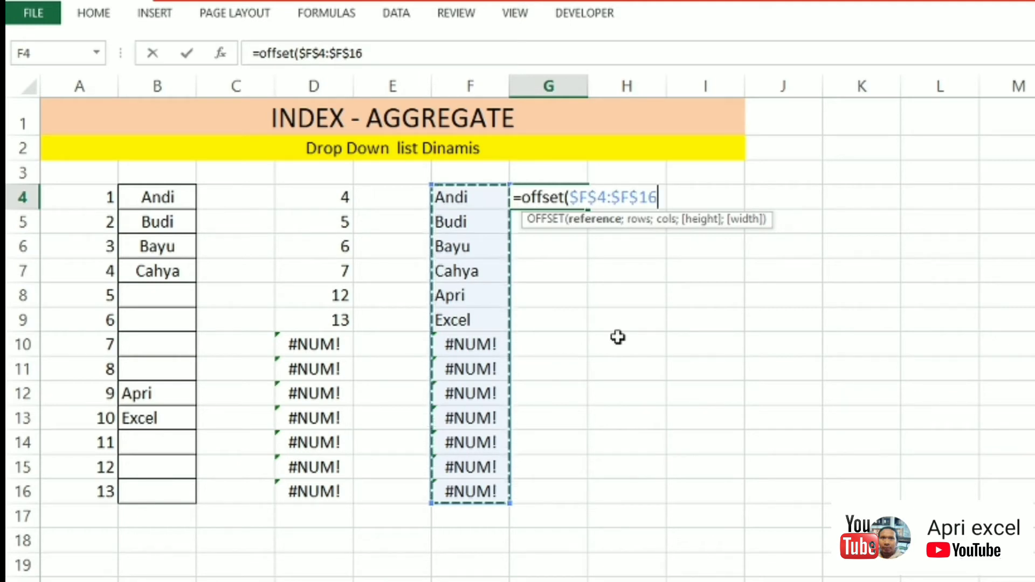
{"action": "type", "text": ";0;0"}
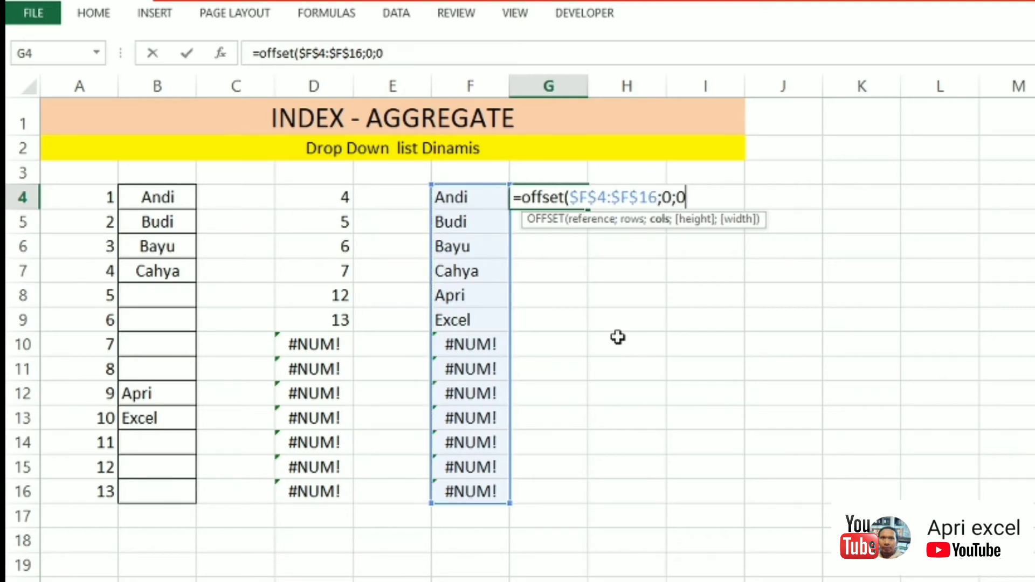
Complete G4's OFFSET formula with COUNTA(F:F) as the height and 1 as the width.
{"action": "type", "text": ";cou"}
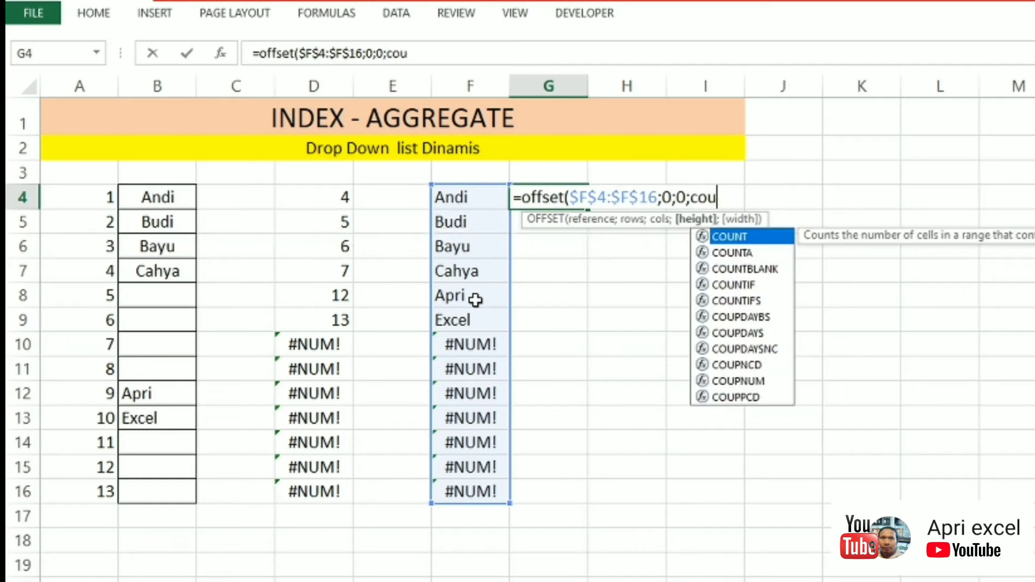
{"action": "type", "text": "t"}
{"action": "key", "text": "BackSpace"}
{"action": "type", "text": "nta("}
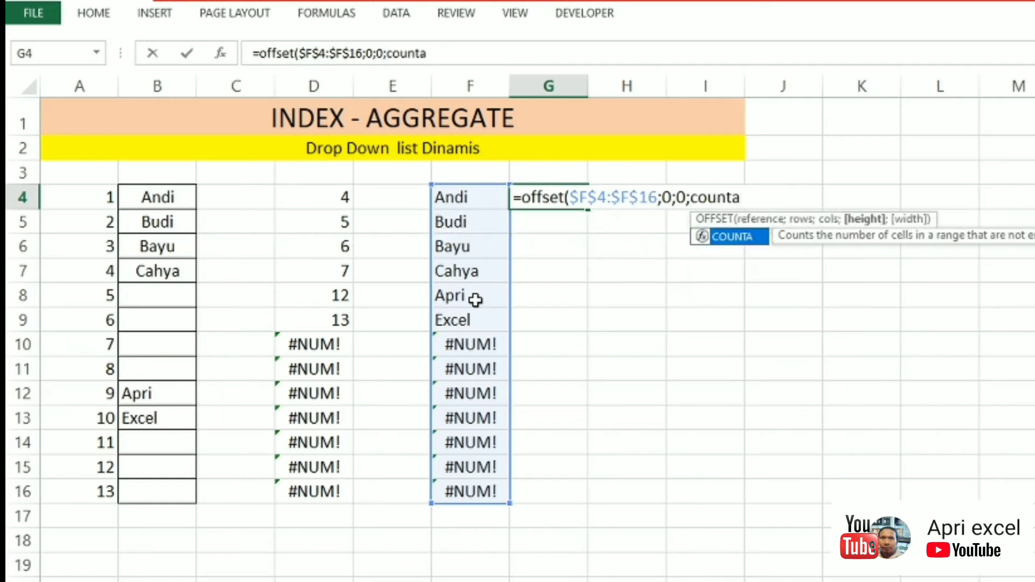
{"action": "left_click", "coordinate": [490, 92]}
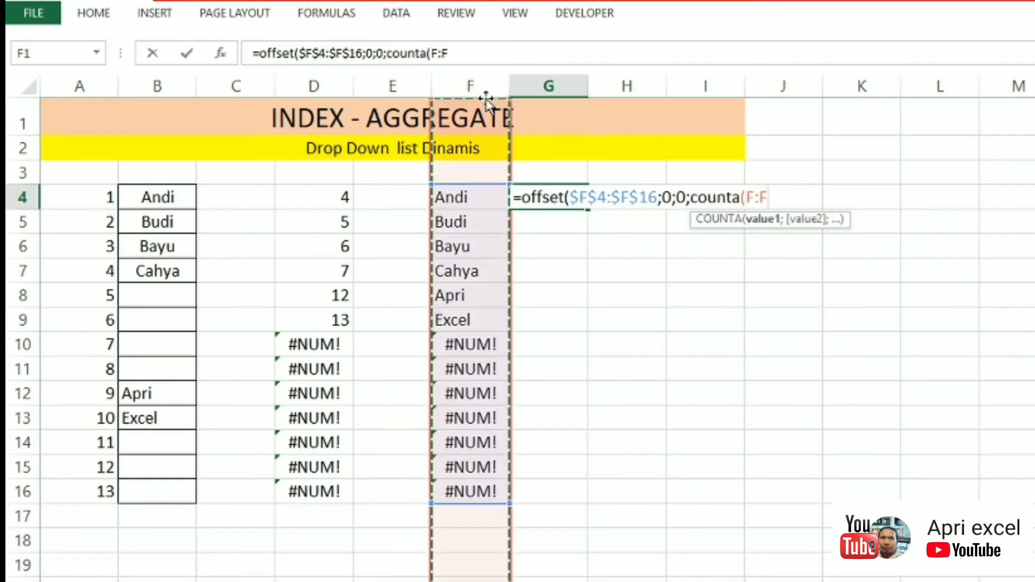
{"action": "type", "text": ");1"}
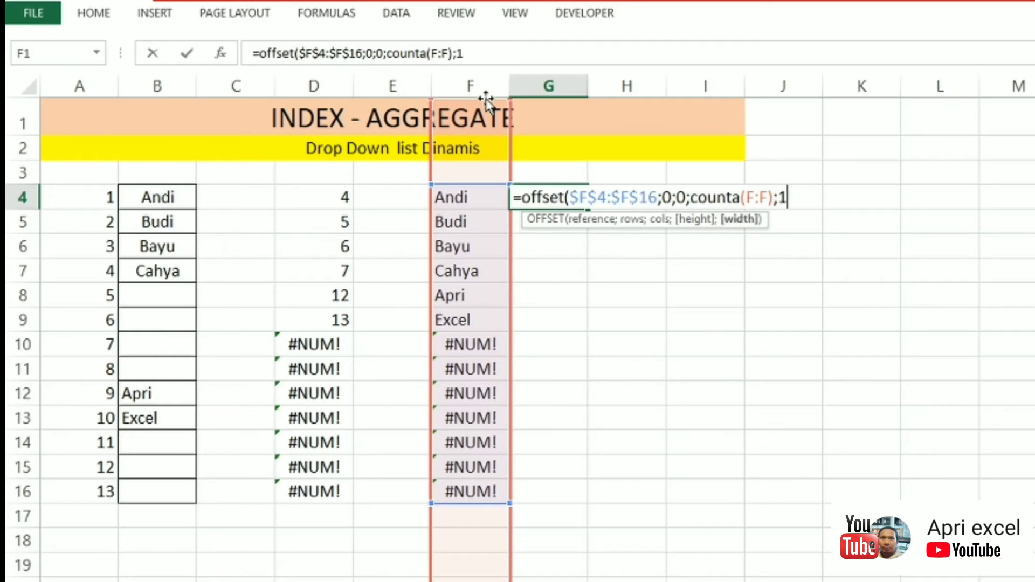
{"action": "type", "text": ")"}
{"action": "key", "text": "ctrl+Return"}
Try filling the OFFSET formula down column G, and clear the copies from G5:G16.
{"action": "left_click_drag", "start_coordinate": [588, 209], "coordinate": [593, 480]}
{"action": "left_click_drag", "start_coordinate": [548, 221], "coordinate": [559, 480]}
{"action": "key", "text": "Delete"}
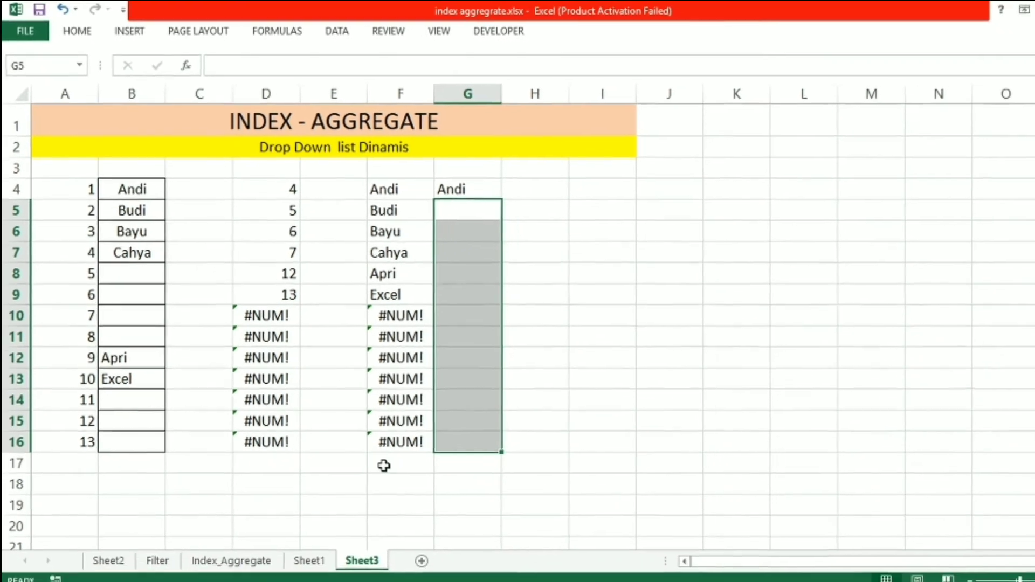
Enter =COUNTA(F:F) in E17 to check how many cells of column F are counted, including the error rows.
{"action": "left_click", "coordinate": [347, 465]}
{"action": "type", "text": "=co"}
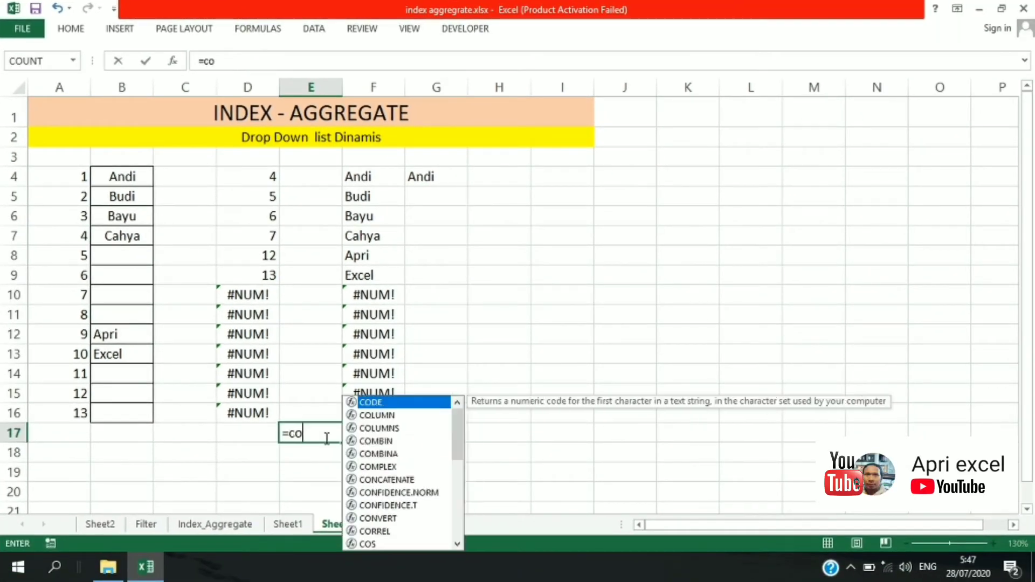
{"action": "type", "text": "unta("}
{"action": "left_click", "coordinate": [393, 86]}
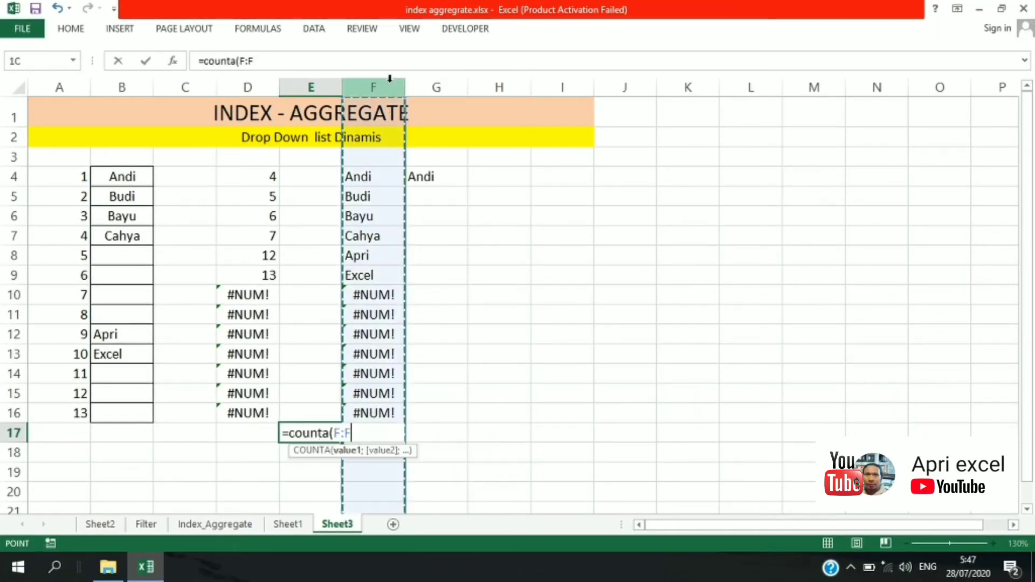
{"action": "type", "text": ")"}
{"action": "key", "text": "Return"}
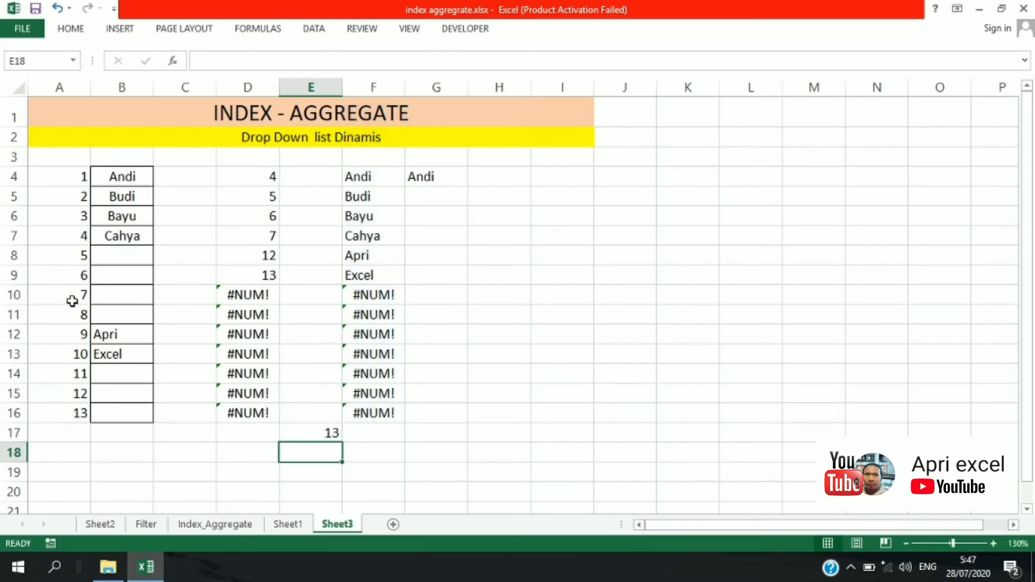
{"action": "left_click_drag", "start_coordinate": [72, 301], "coordinate": [81, 413]}
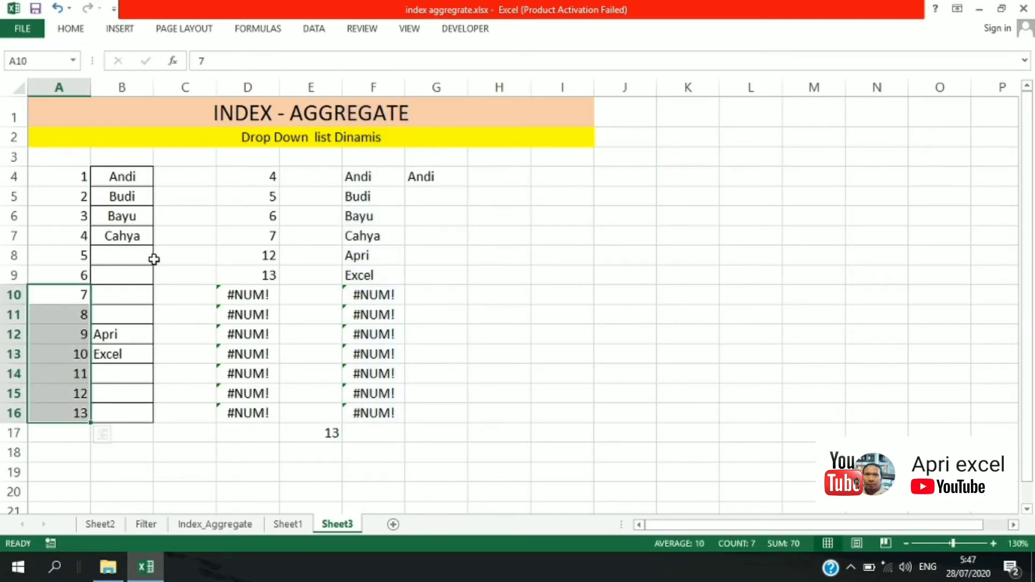
Start an AGGREGATE formula in E18 with function number 3 (COUNTA).
{"action": "left_click_drag", "start_coordinate": [358, 275], "coordinate": [384, 177]}
{"action": "left_click", "coordinate": [329, 436]}
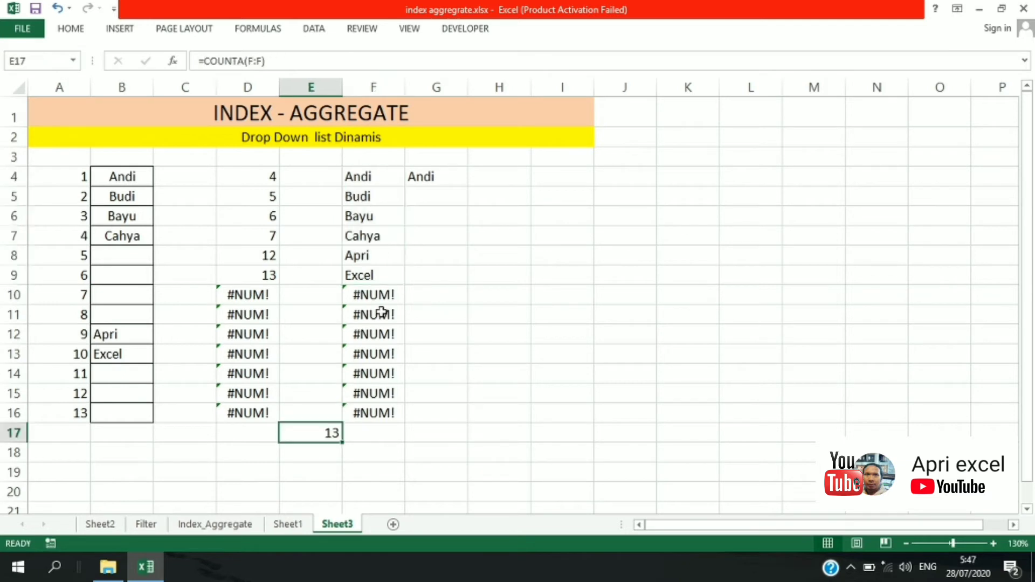
{"action": "left_click", "coordinate": [318, 457]}
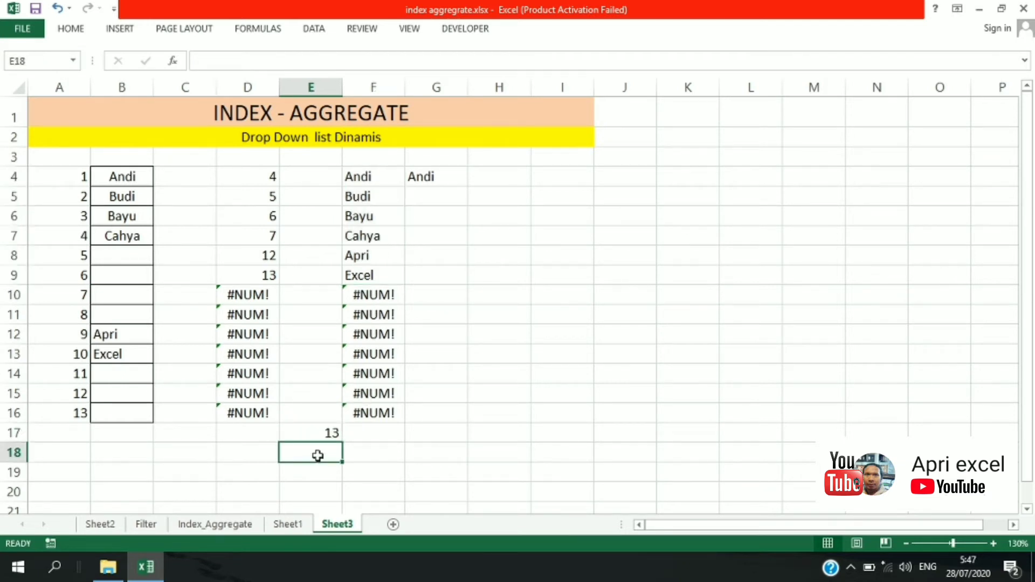
{"action": "type", "text": "=aggte"}
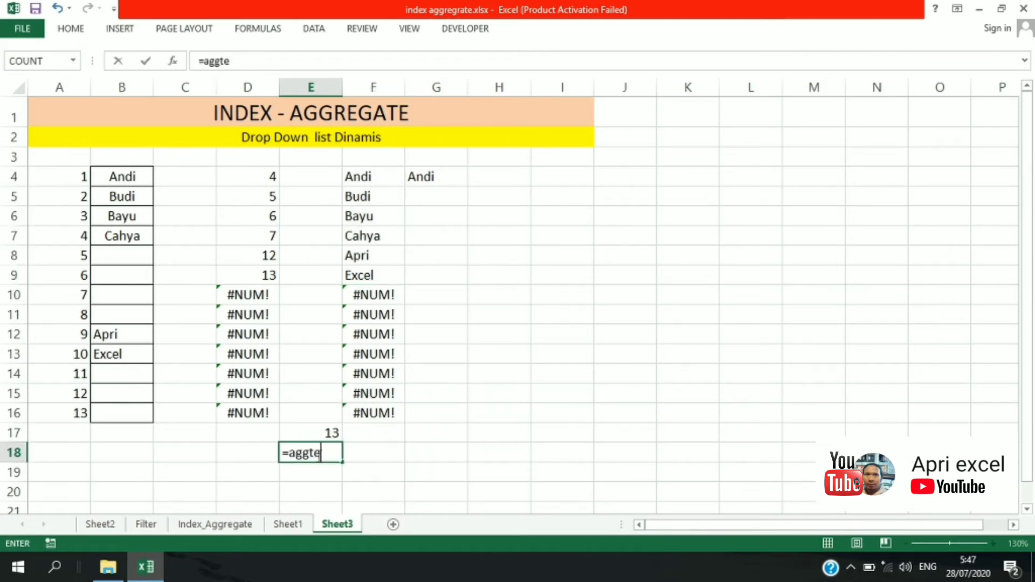
{"action": "key", "text": "BackSpace"}
{"action": "key", "text": "BackSpace"}
{"action": "type", "text": "regate("}
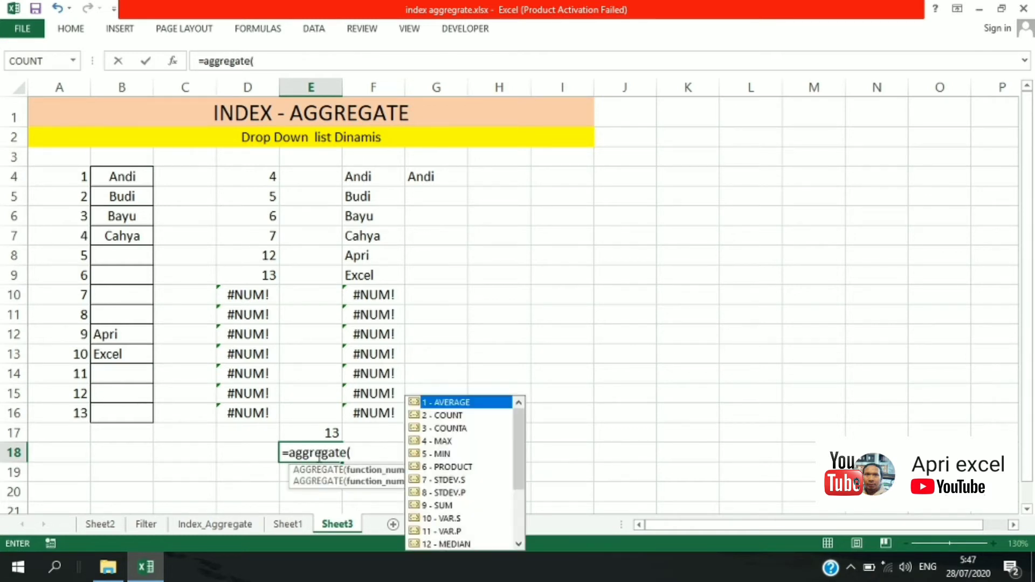
{"action": "left_click", "coordinate": [456, 429]}
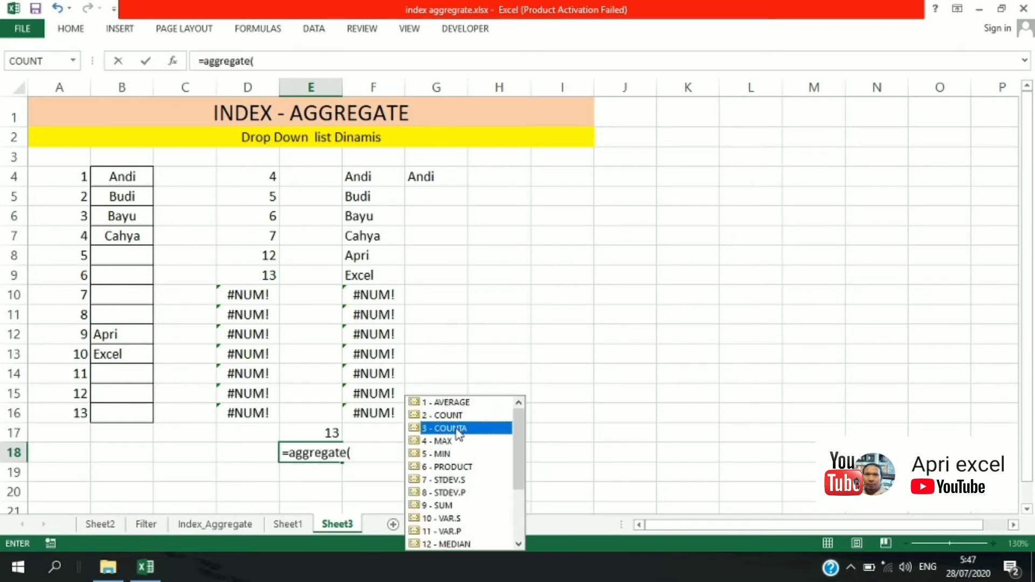
{"action": "double_click", "coordinate": [457, 430]}
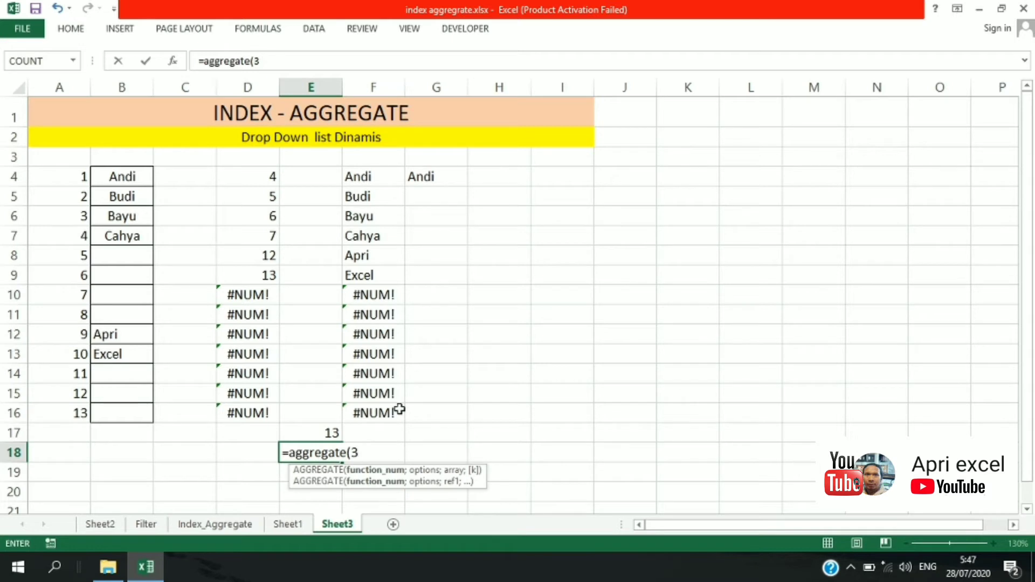
Complete E18's AGGREGATE formula with option 6 (ignore error values) and the absolute column reference $F:$F.
{"action": "type", "text": ";"}
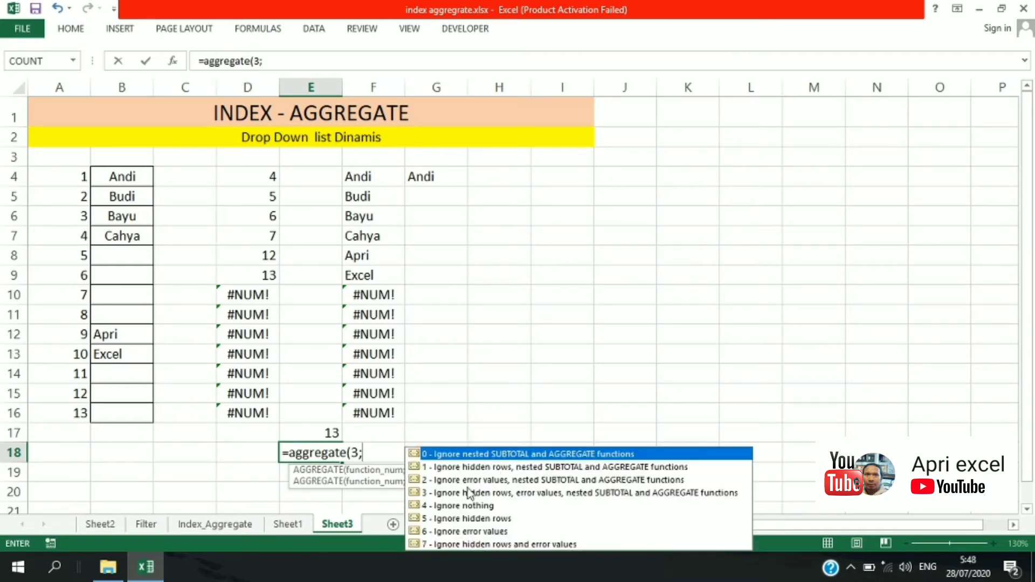
{"action": "left_click", "coordinate": [454, 532]}
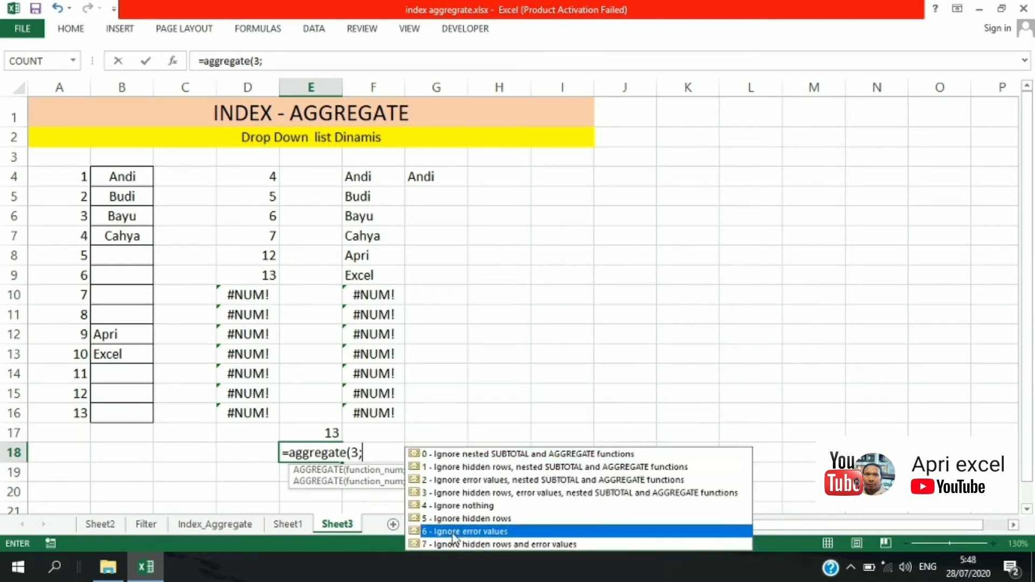
{"action": "double_click", "coordinate": [453, 532]}
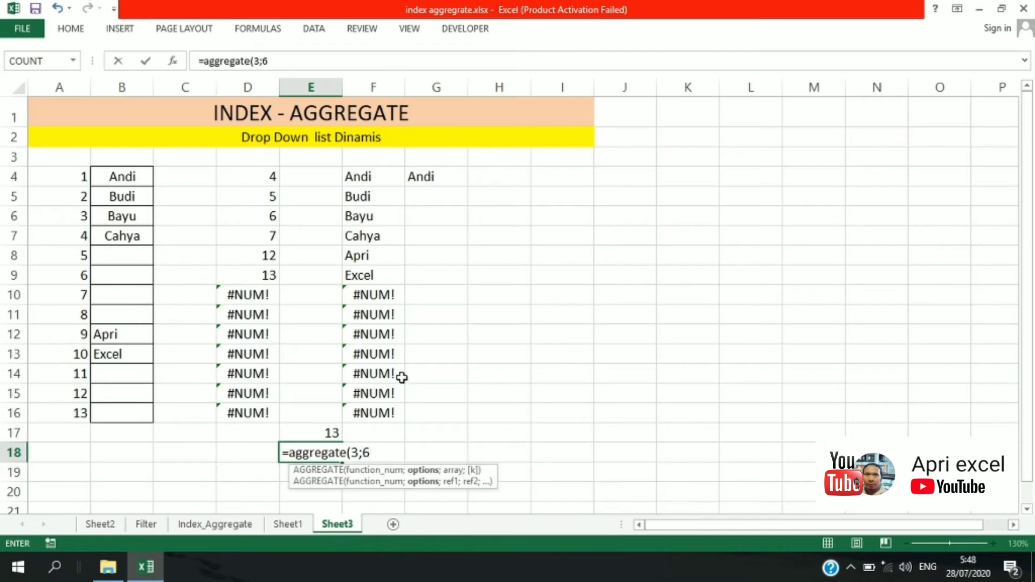
{"action": "type", "text": ";"}
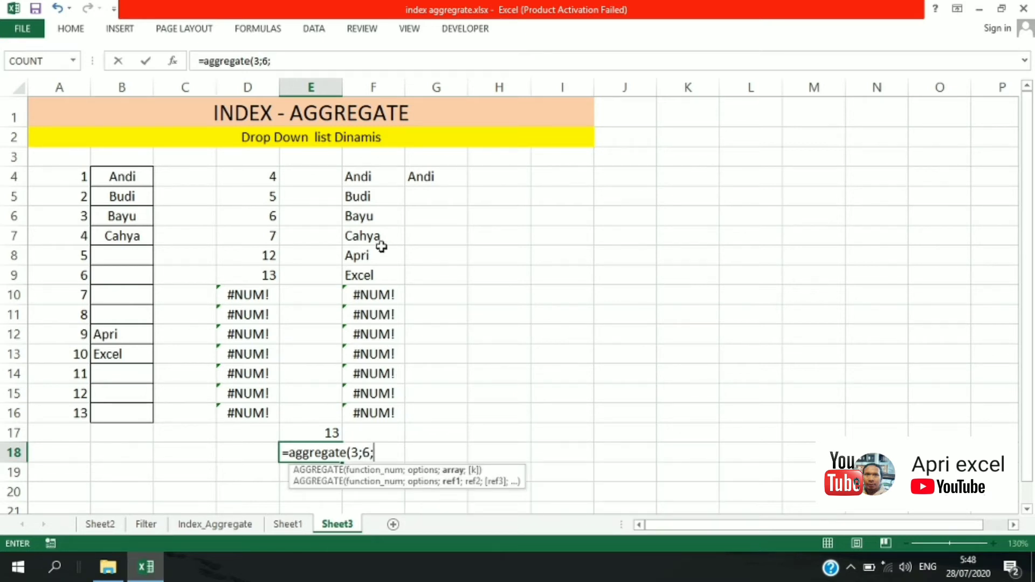
{"action": "left_click", "coordinate": [388, 85]}
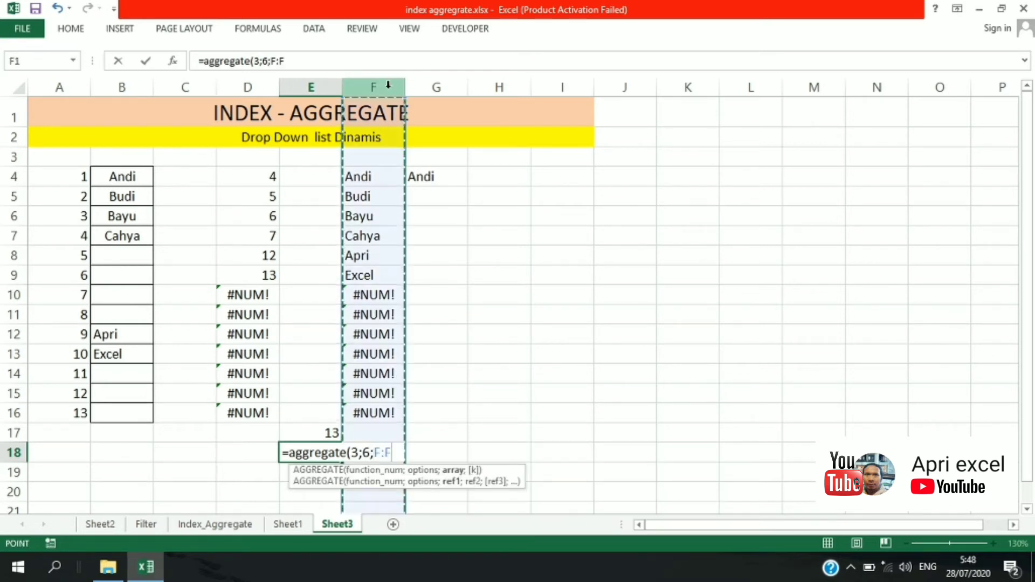
{"action": "key", "text": "F4"}
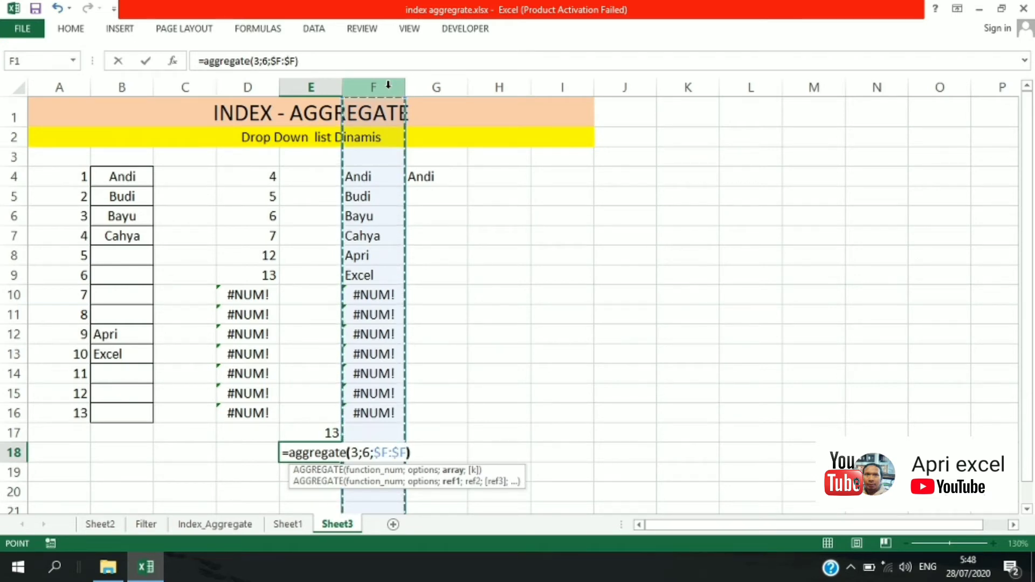
{"action": "type", "text": ")"}
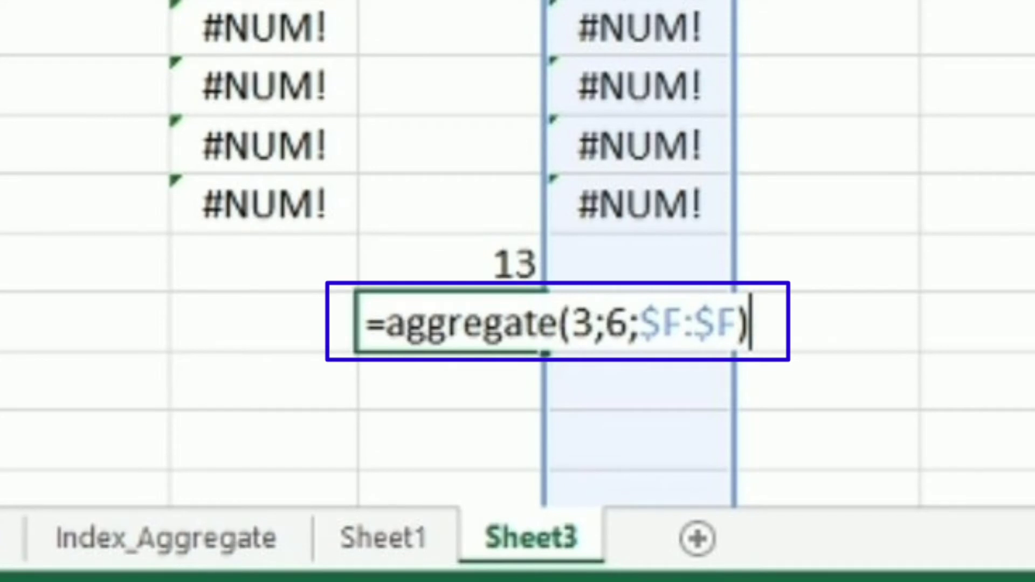
{"action": "key", "text": "Return"}
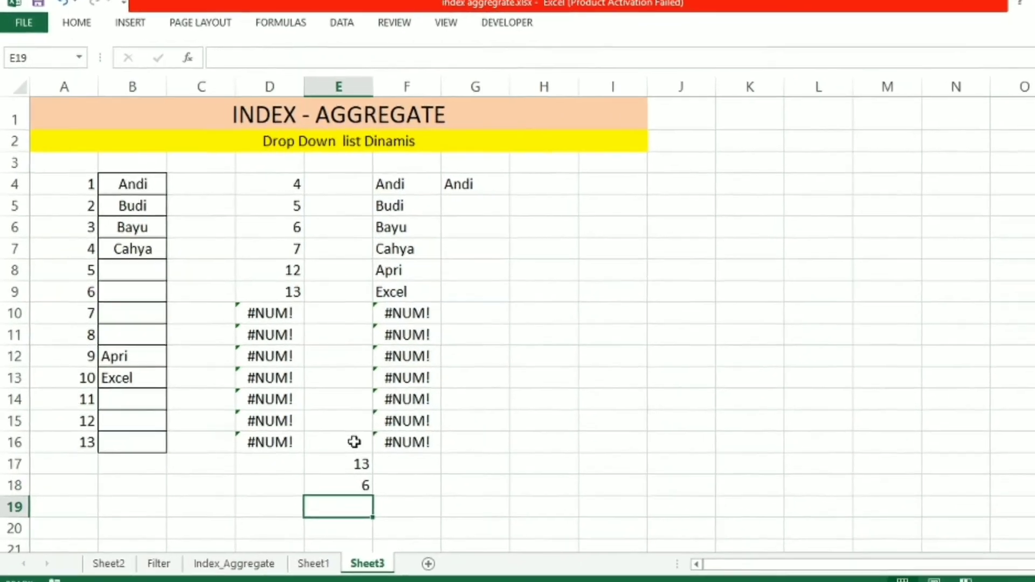
Copy the AGGREGATE(3;6;$F:$F) expression from E18's formula without its equals sign, and leave E18 unedited.
{"action": "left_click", "coordinate": [324, 452]}
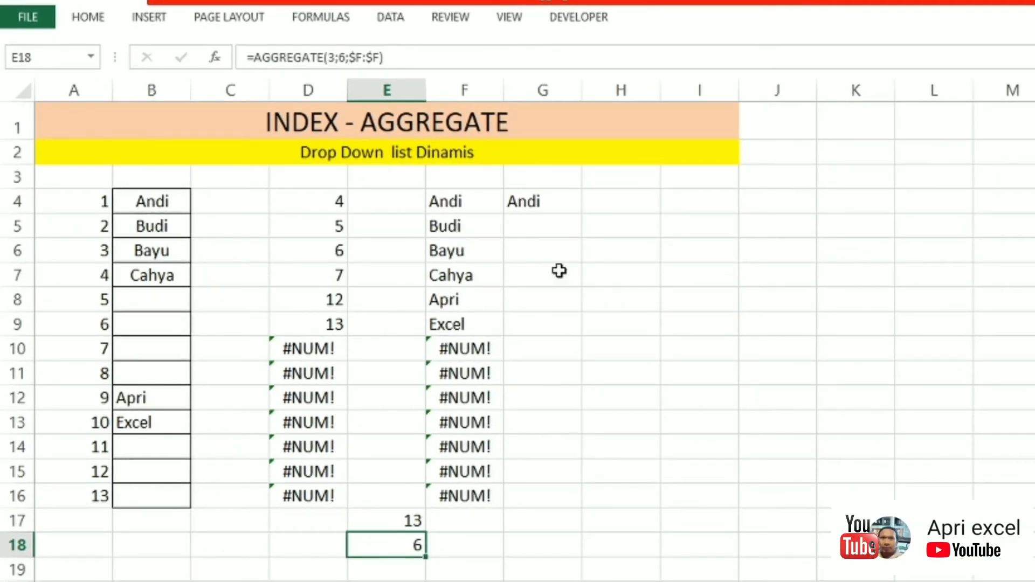
{"action": "left_click", "coordinate": [574, 209]}
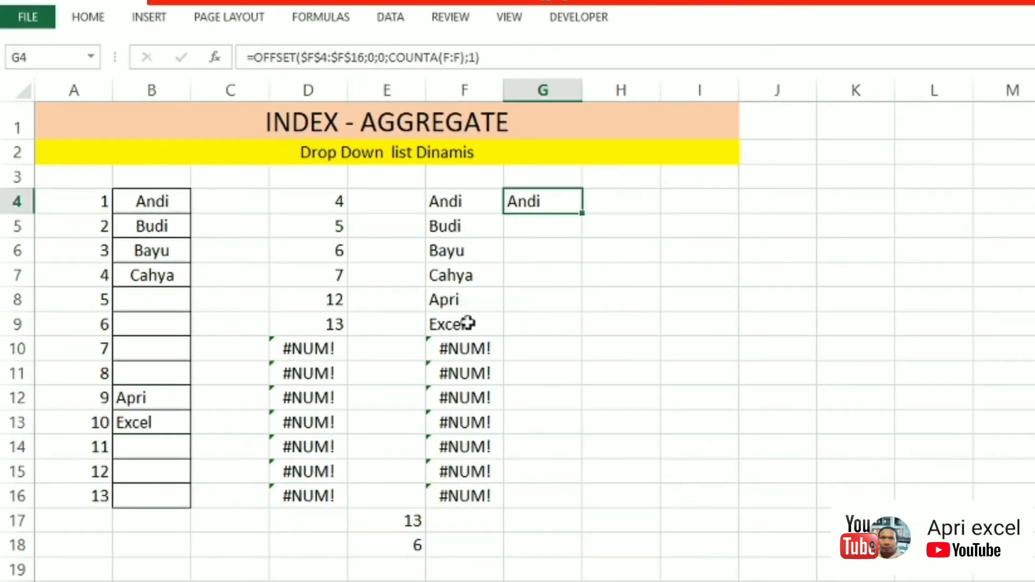
{"action": "left_click", "coordinate": [422, 543]}
{"action": "left_click_drag", "start_coordinate": [393, 58], "coordinate": [246, 63]}
{"action": "key", "text": "ctrl+c"}
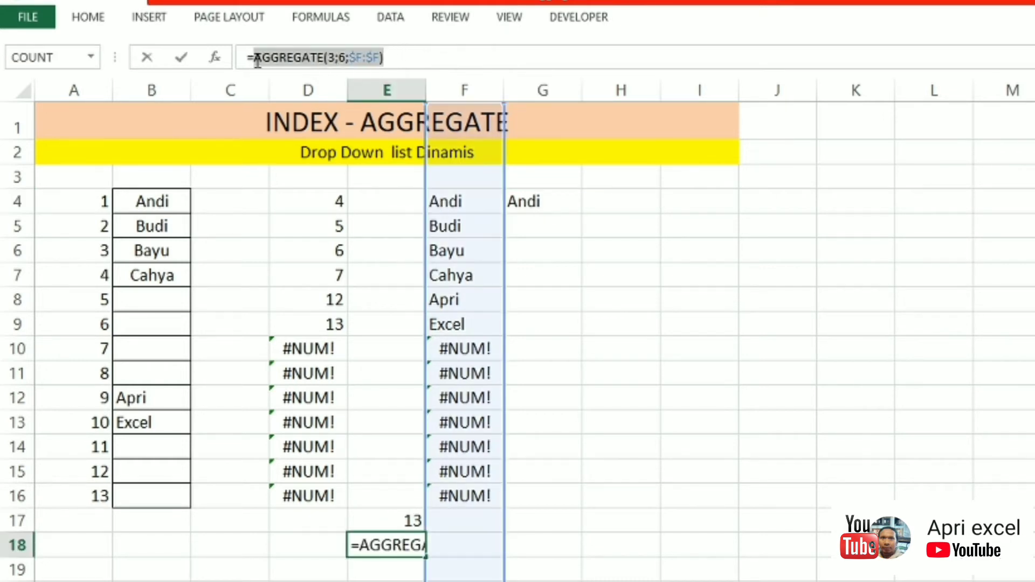
{"action": "key", "text": "Escape"}
Replace COUNTA(F:F) in G4's OFFSET formula with the copied AGGREGATE(3;6;$F:$F) expression.
{"action": "left_click", "coordinate": [526, 201]}
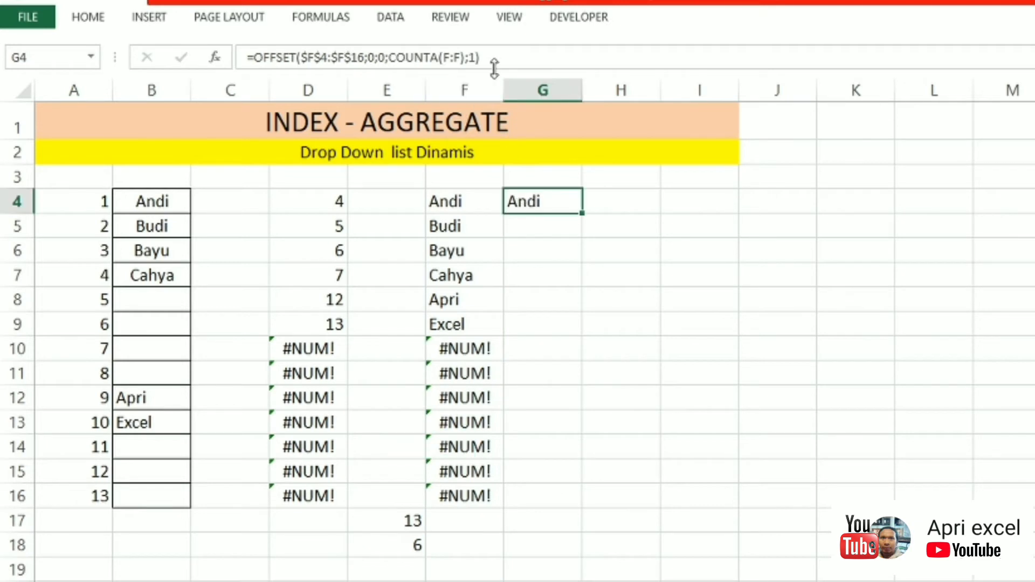
{"action": "left_click_drag", "start_coordinate": [464, 58], "coordinate": [398, 68]}
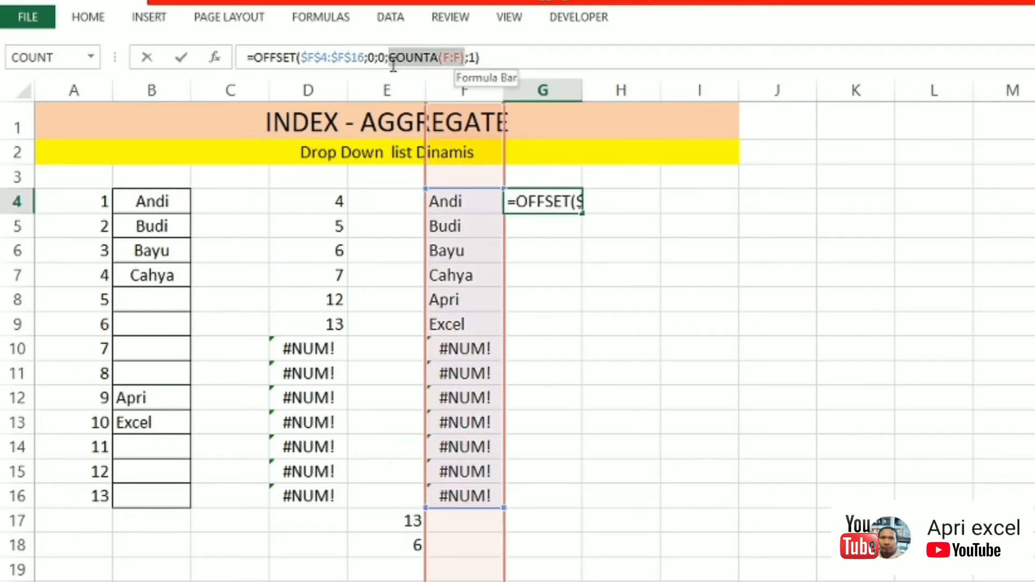
{"action": "key", "text": "ctrl+v"}
{"action": "key", "text": "Return"}
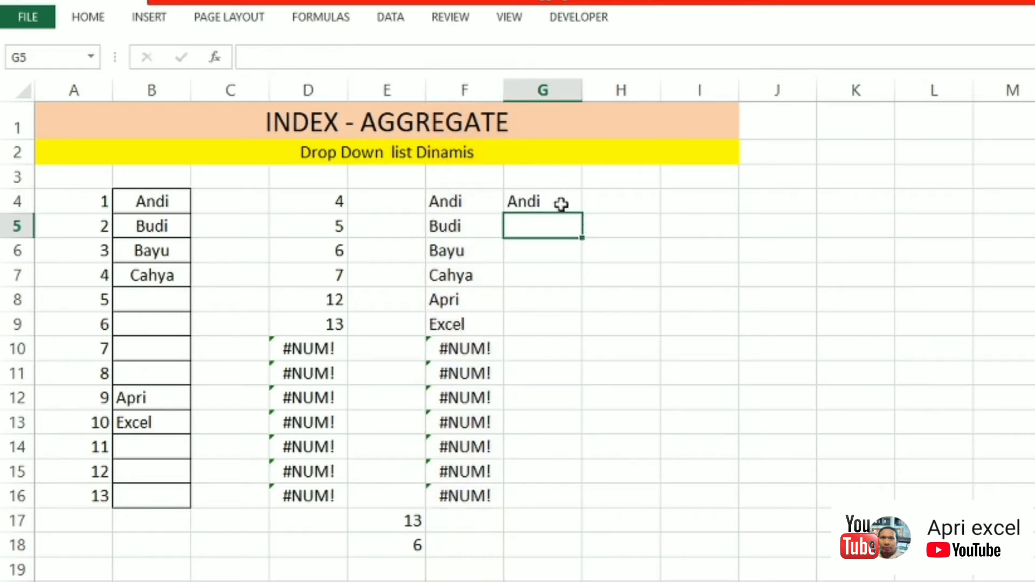
Copy the complete OFFSET formula from G4, including the equals sign, and leave the cell unedited.
{"action": "left_click", "coordinate": [561, 204]}
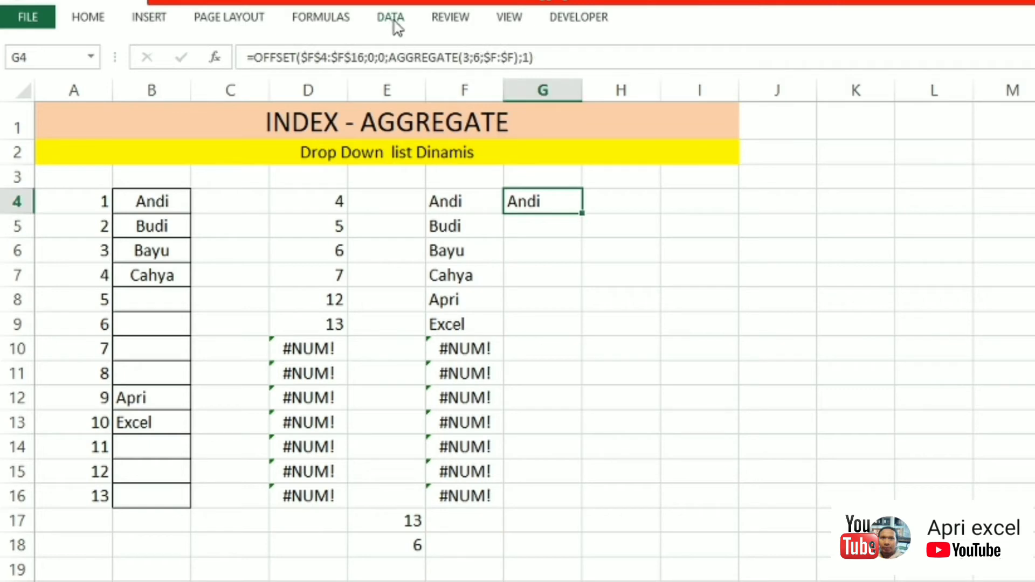
{"action": "left_click_drag", "start_coordinate": [554, 62], "coordinate": [178, 62]}
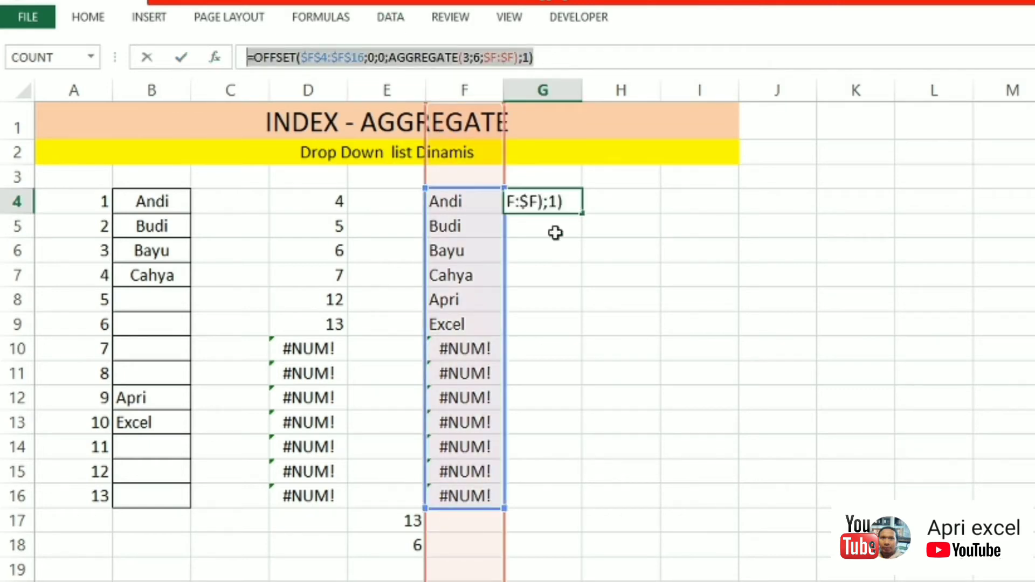
{"action": "key", "text": "Escape"}
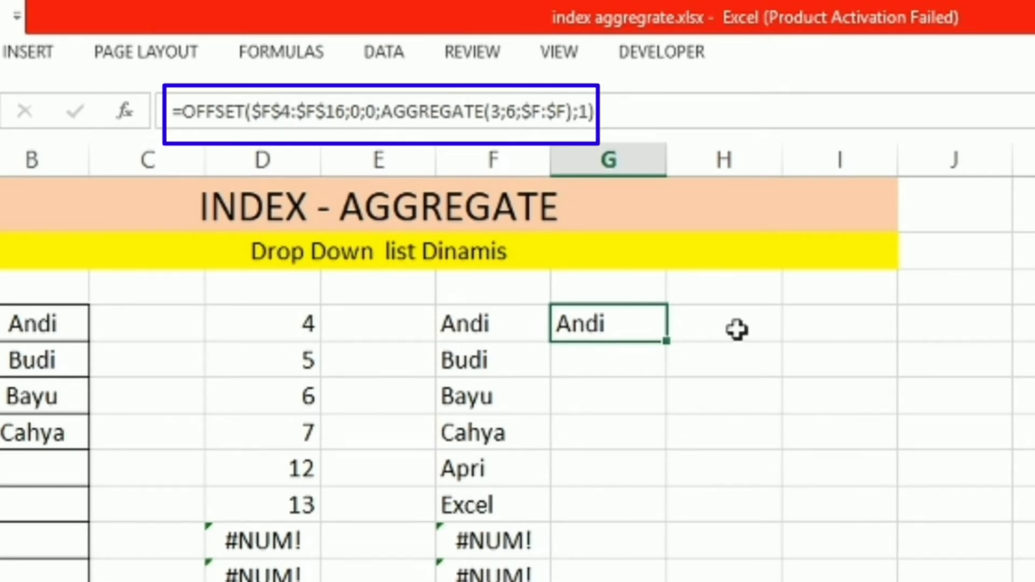
Add List data validation to H4 with =OFFSET($F$4:$F$16;0;0;AGGREGATE(3;6;$F:$F);1) as its source.
{"action": "left_click", "coordinate": [737, 330]}
{"action": "left_click", "coordinate": [384, 52]}
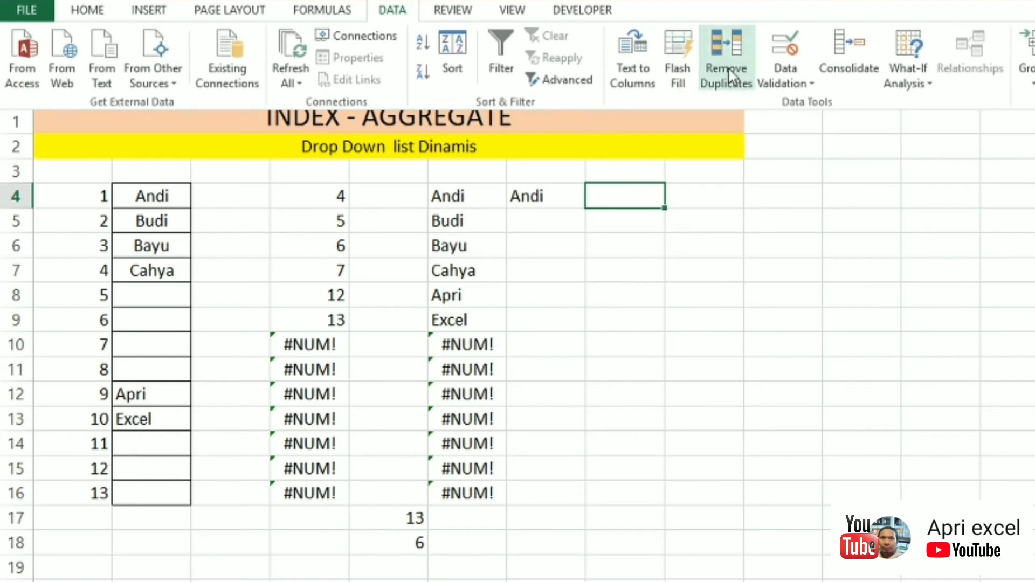
{"action": "left_click", "coordinate": [787, 81]}
{"action": "left_click", "coordinate": [793, 107]}
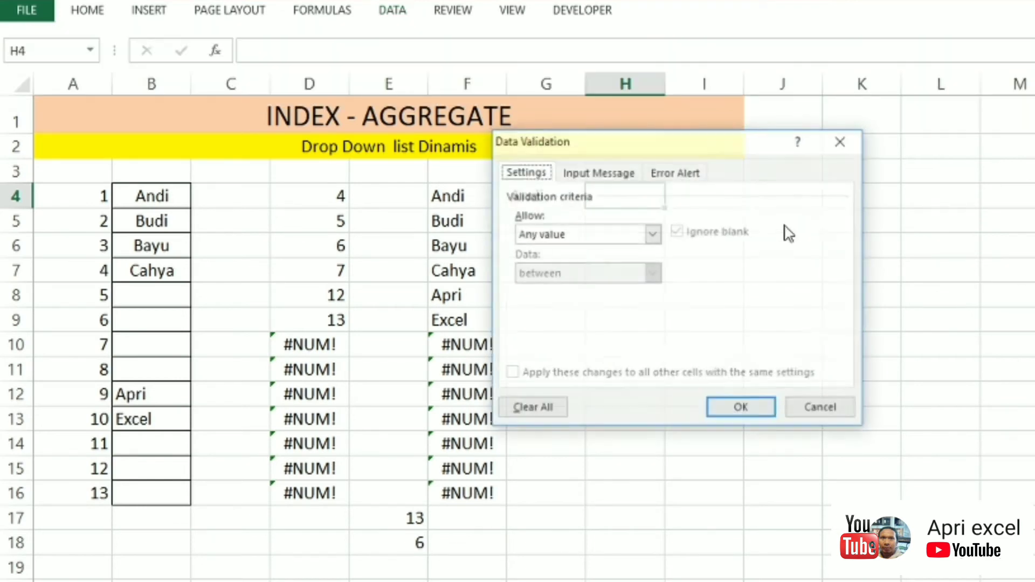
{"action": "left_click", "coordinate": [632, 240]}
{"action": "left_click", "coordinate": [587, 286]}
{"action": "left_click", "coordinate": [623, 313]}
{"action": "key", "text": "ctrl+v"}
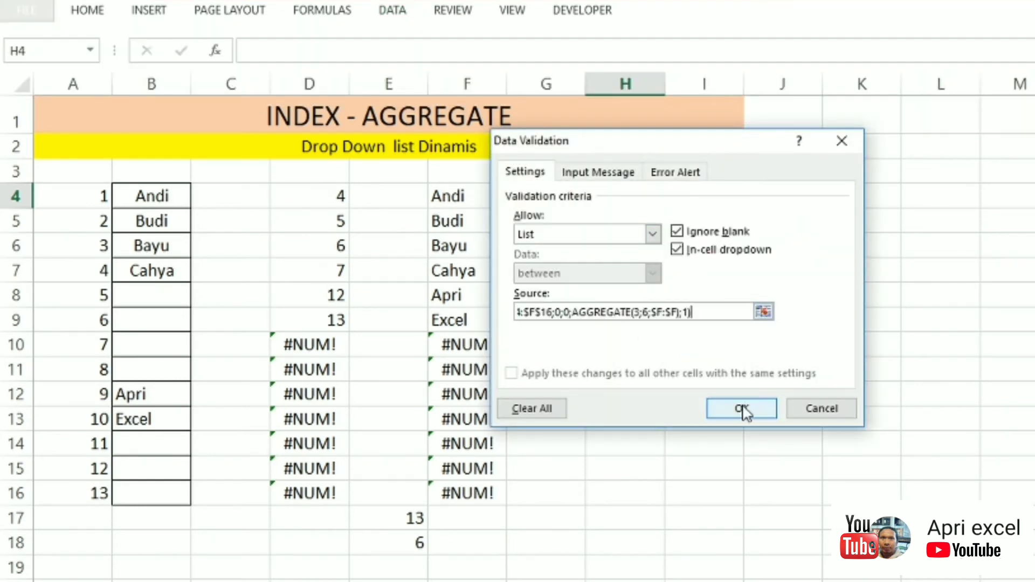
{"action": "left_click", "coordinate": [743, 410]}
Test H4's drop-down list by choosing the third, second and fifth names one after another.
{"action": "left_click", "coordinate": [678, 204]}
{"action": "left_click", "coordinate": [663, 247]}
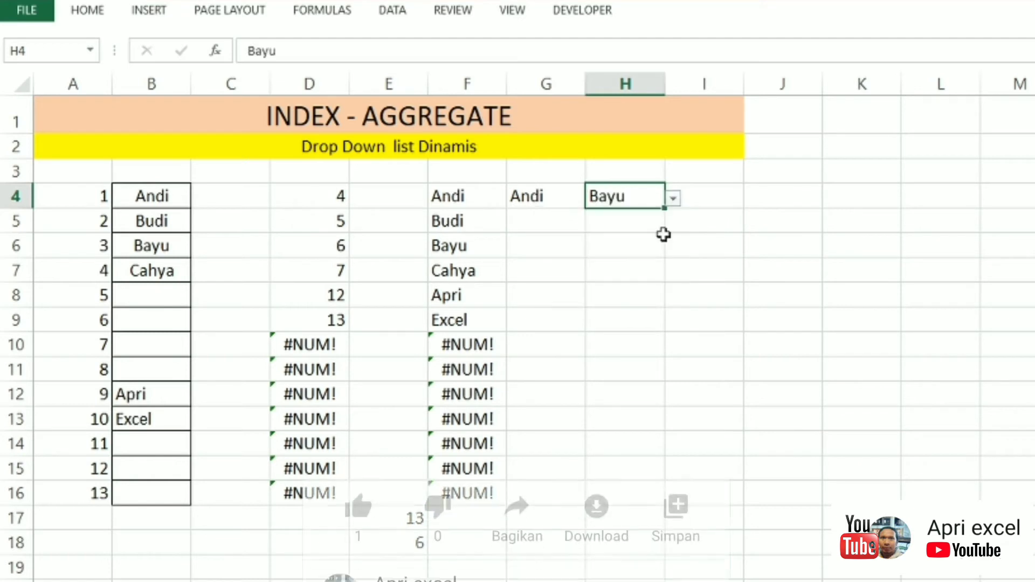
{"action": "left_click", "coordinate": [677, 195]}
{"action": "left_click", "coordinate": [668, 202]}
{"action": "left_click", "coordinate": [672, 199]}
{"action": "left_click", "coordinate": [656, 233]}
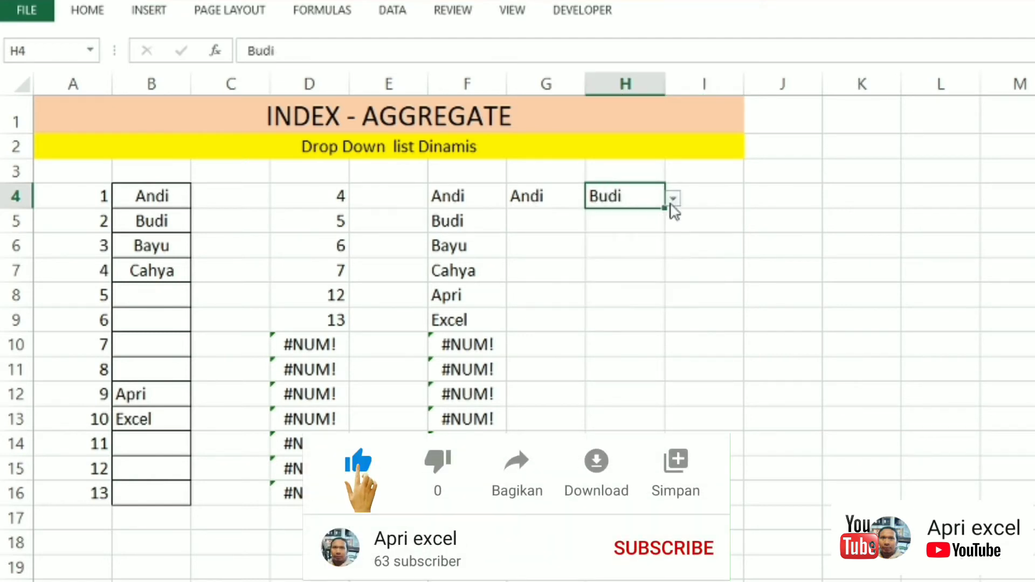
{"action": "left_click", "coordinate": [672, 198]}
{"action": "left_click", "coordinate": [641, 283]}
Enter "werwer" in B10 and choose this new entry from H4's drop-down list.
{"action": "left_click", "coordinate": [152, 340]}
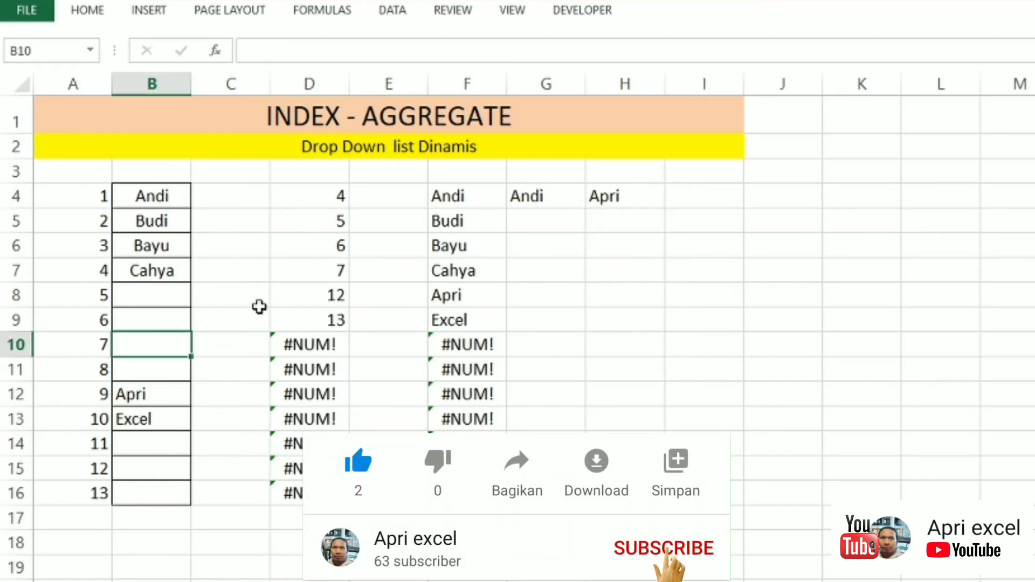
{"action": "type", "text": "werwer"}
{"action": "left_click", "coordinate": [671, 288]}
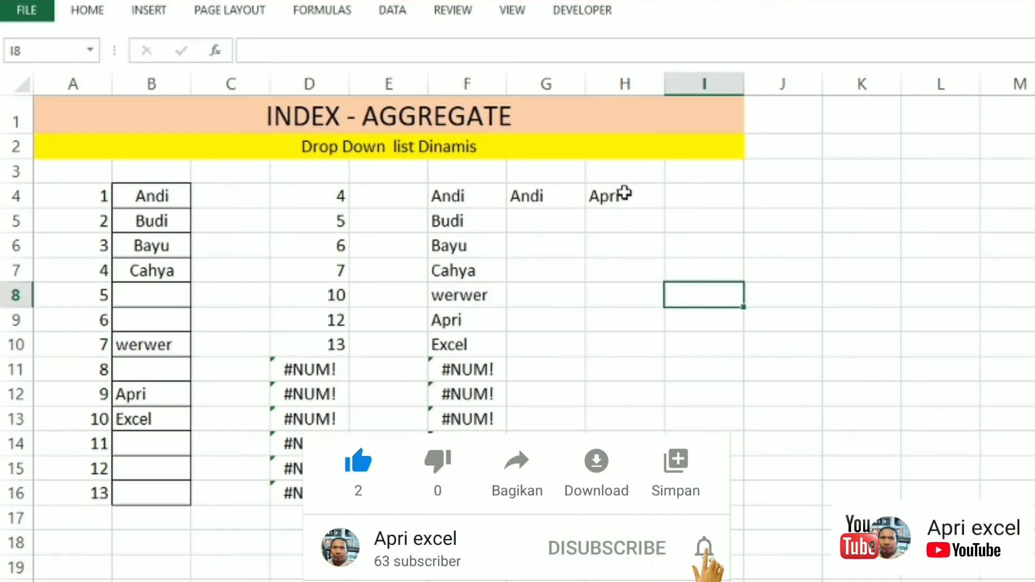
{"action": "left_click", "coordinate": [624, 195]}
{"action": "left_click", "coordinate": [672, 198]}
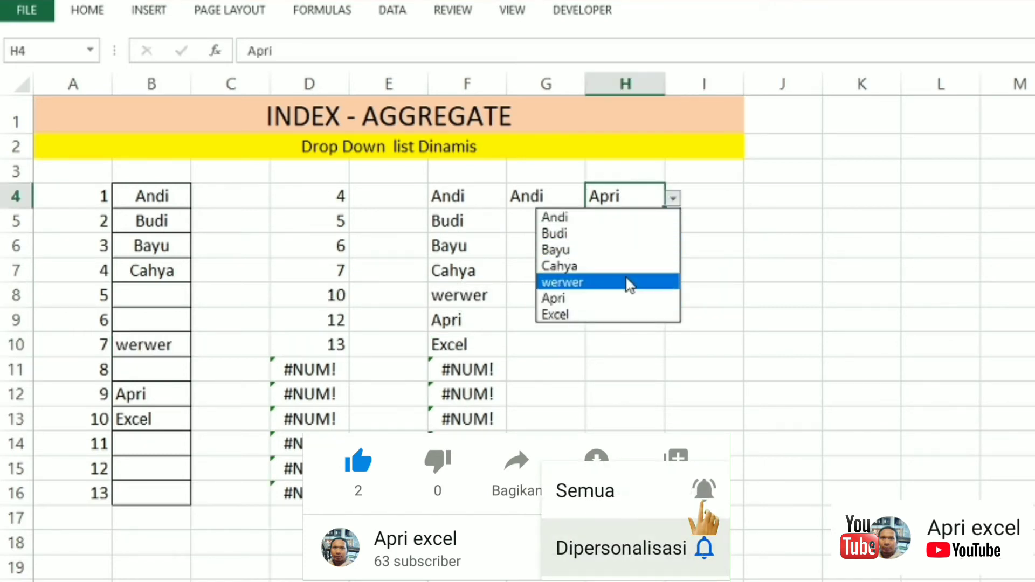
{"action": "left_click", "coordinate": [639, 280]}
Enter "werewe" in B16 and pick another entry from H4's drop-down list.
{"action": "left_click", "coordinate": [146, 487]}
{"action": "type", "text": "werewe"}
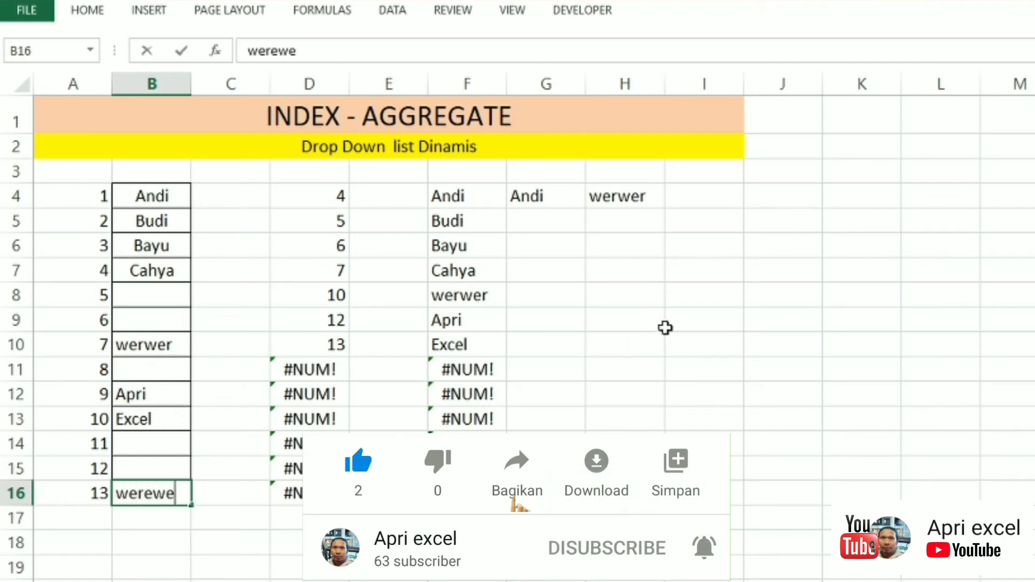
{"action": "left_click", "coordinate": [669, 324]}
{"action": "left_click", "coordinate": [639, 204]}
{"action": "left_click", "coordinate": [673, 199]}
{"action": "left_click", "coordinate": [626, 328]}
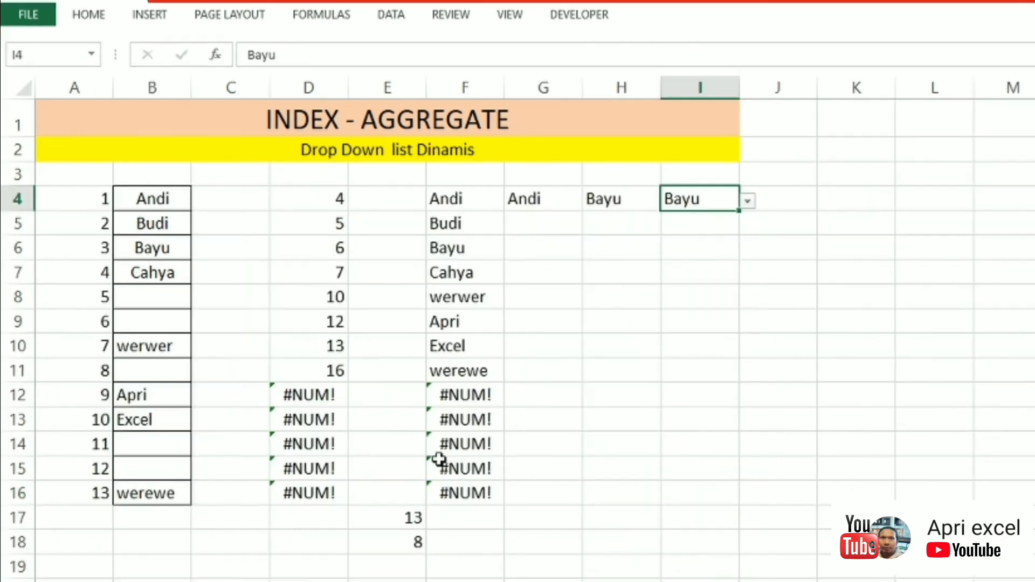
Clear the duplicated drop-down entry from I4 and select B17 below the source list.
{"action": "left_click", "coordinate": [622, 272]}
{"action": "left_click", "coordinate": [687, 200]}
{"action": "left_click", "coordinate": [610, 200]}
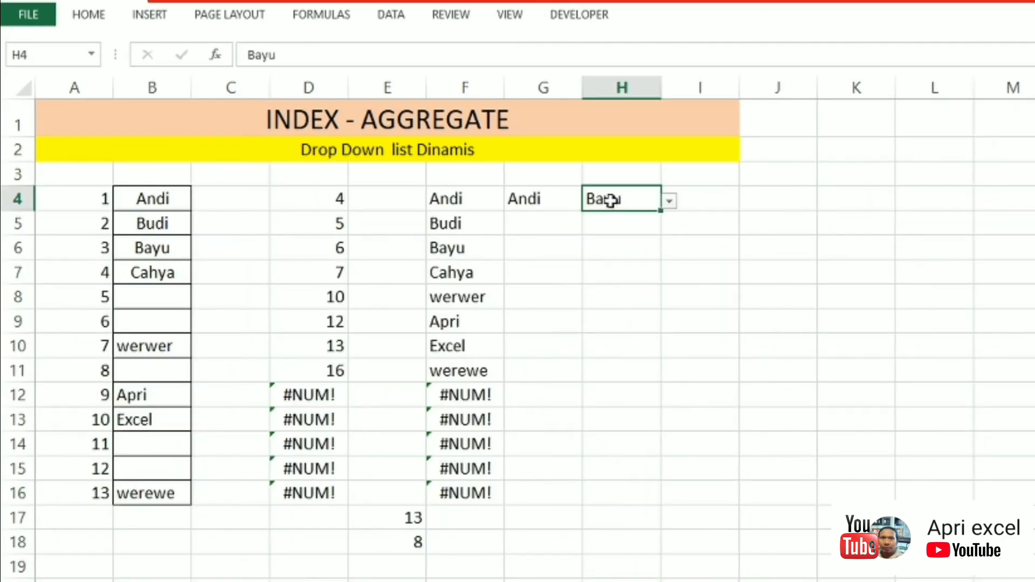
{"action": "left_click", "coordinate": [133, 514]}
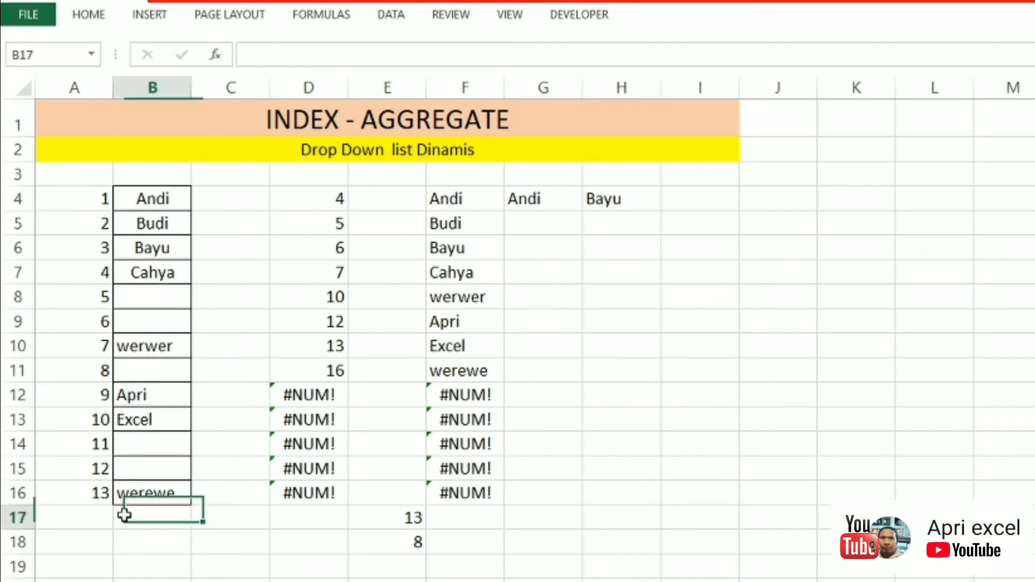
Enter "wertwet" in B17 and check H4's drop-down list for the new entry.
{"action": "left_click_drag", "start_coordinate": [164, 206], "coordinate": [171, 496]}
{"action": "left_click", "coordinate": [153, 514]}
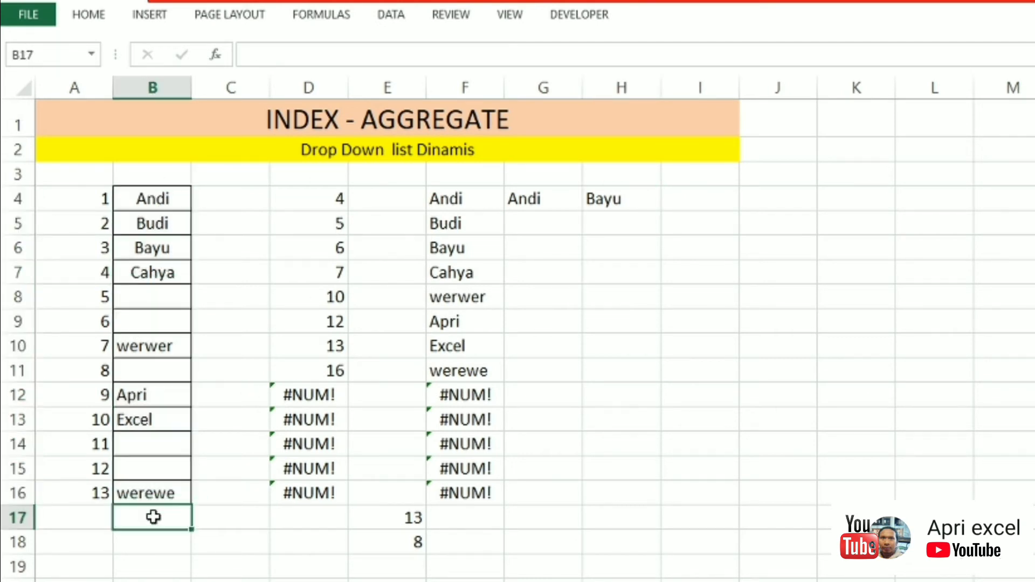
{"action": "type", "text": "wertwet"}
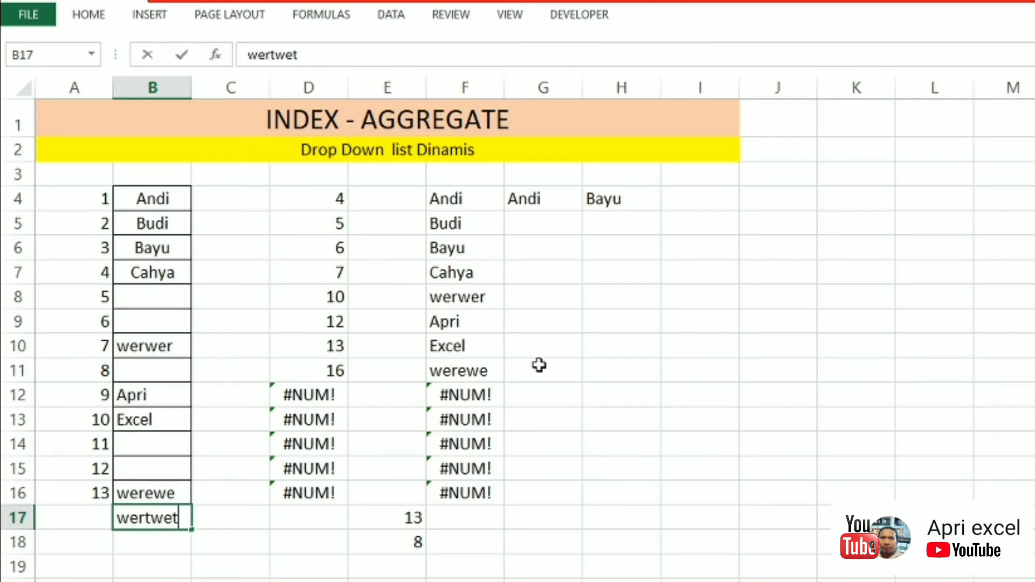
{"action": "left_click_drag", "start_coordinate": [539, 362], "coordinate": [541, 378]}
{"action": "left_click", "coordinate": [549, 201]}
{"action": "left_click", "coordinate": [593, 200]}
{"action": "left_click", "coordinate": [668, 202]}
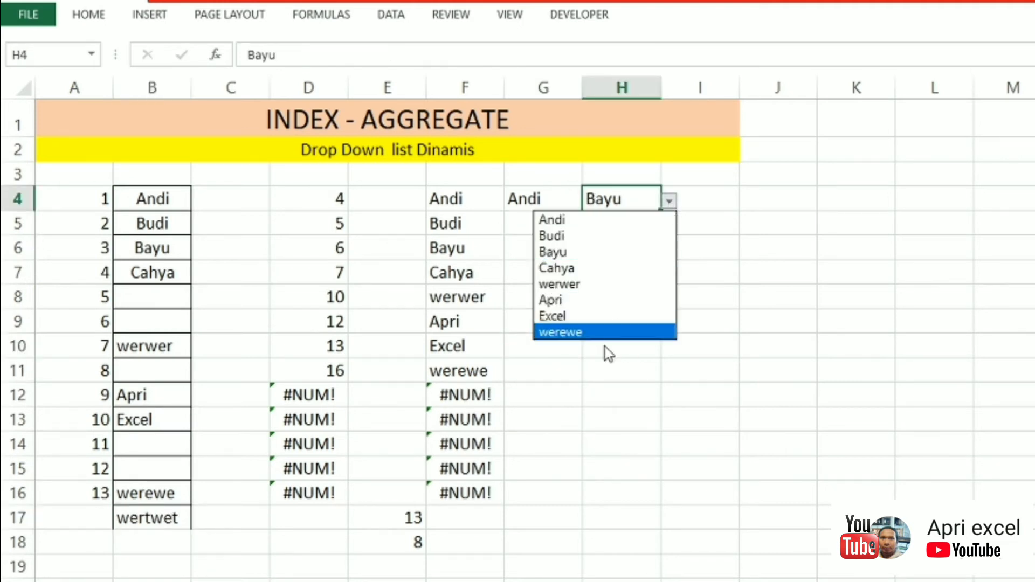
{"action": "key", "text": "Escape"}
Replace the entry in B17 with "jfoiasjdifj" and check H4's drop-down list for it.
{"action": "left_click", "coordinate": [146, 513]}
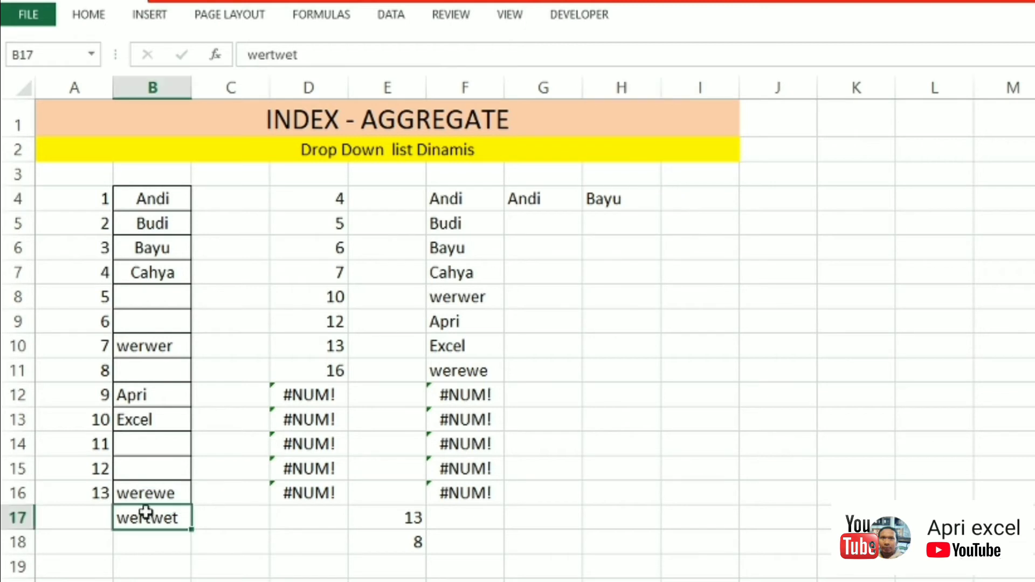
{"action": "type", "text": "jfoiasjdifj"}
{"action": "left_click_drag", "start_coordinate": [630, 419], "coordinate": [619, 369]}
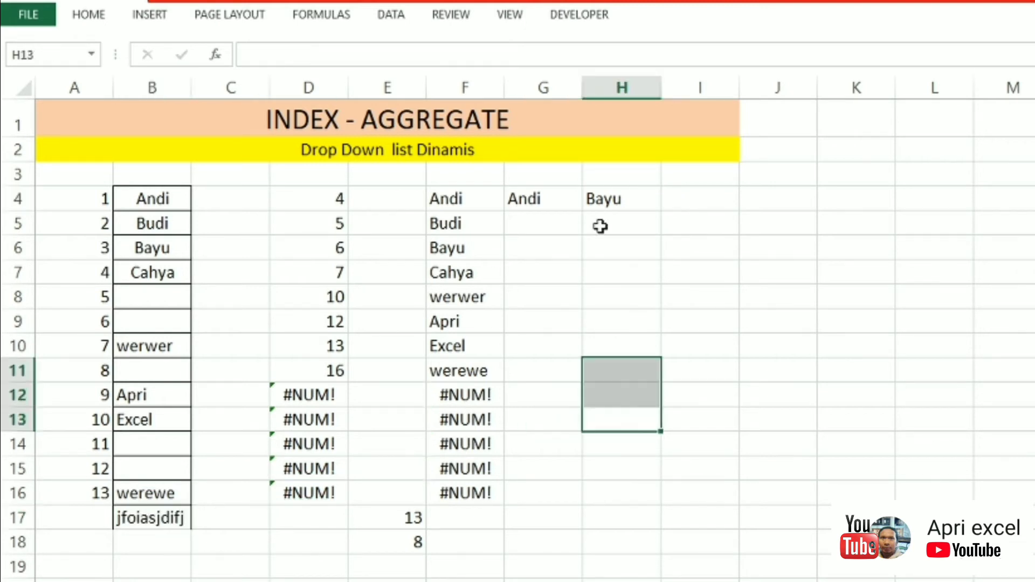
{"action": "left_click", "coordinate": [565, 197]}
{"action": "left_click", "coordinate": [647, 199]}
{"action": "left_click", "coordinate": [669, 200]}
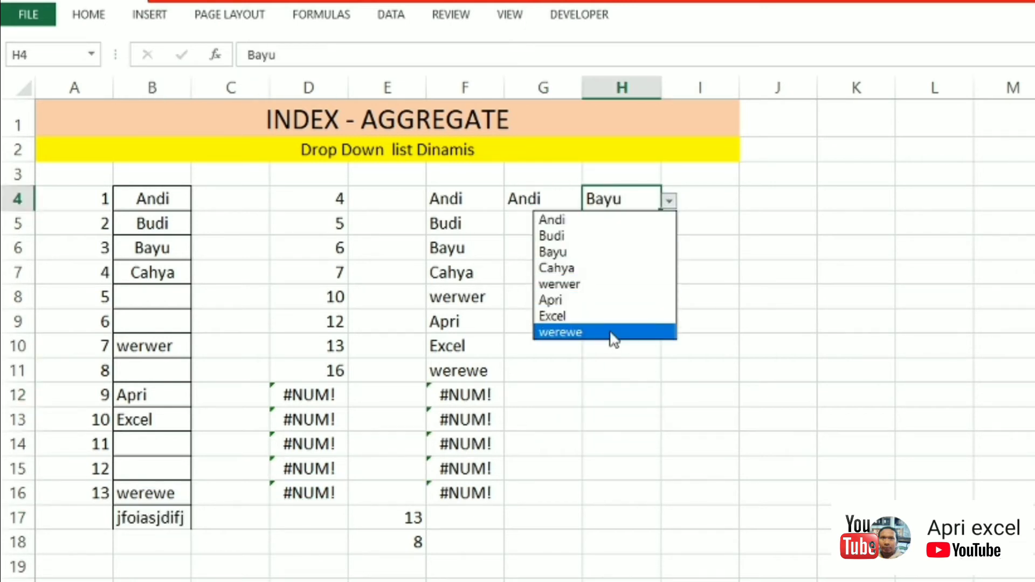
{"action": "left_click", "coordinate": [621, 187]}
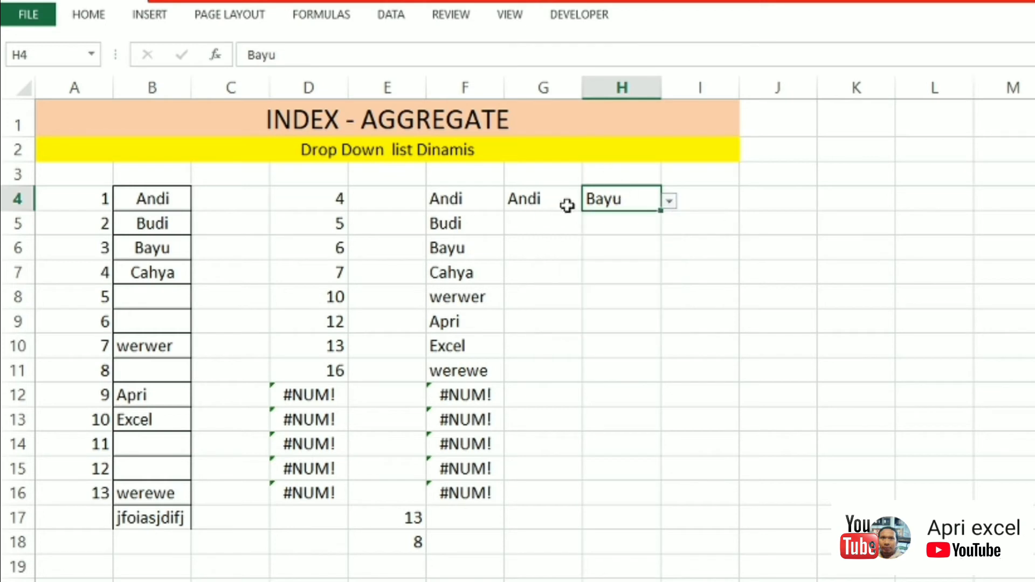
Extend all three source ranges in D4's AGGREGATE formula to $B$4:$B$1600.
{"action": "left_click", "coordinate": [309, 199]}
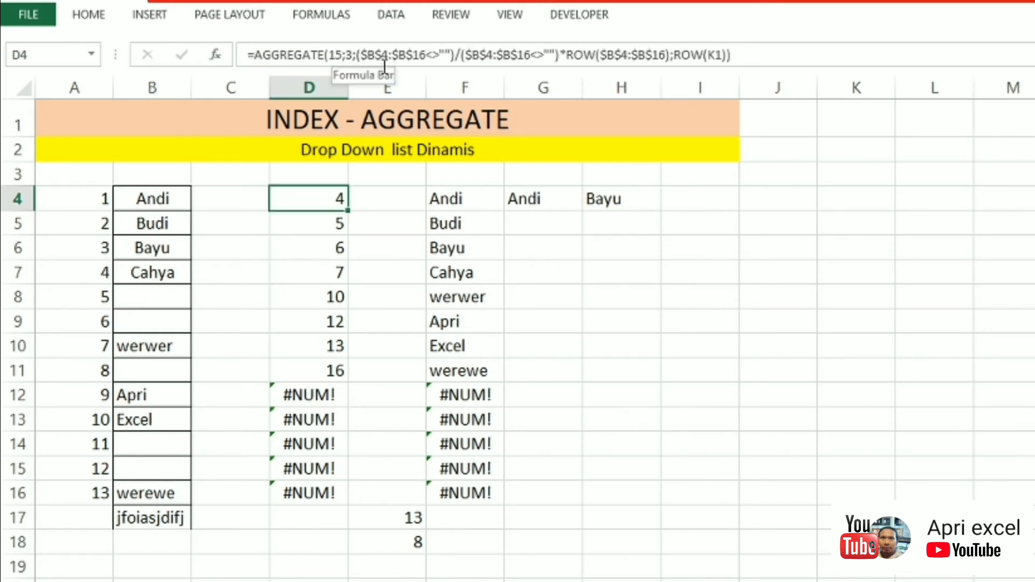
{"action": "left_click", "coordinate": [627, 55]}
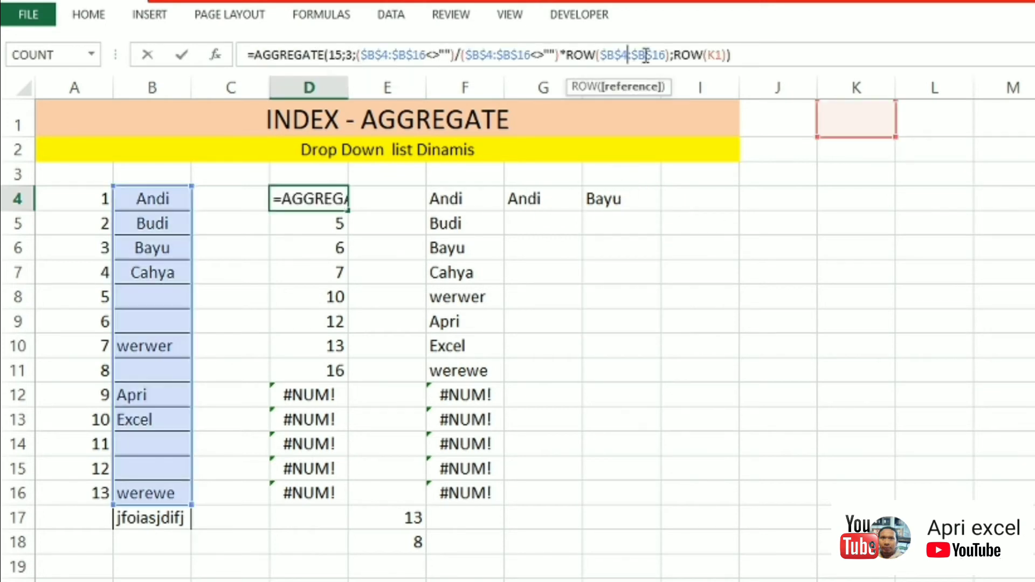
{"action": "left_click", "coordinate": [425, 55]}
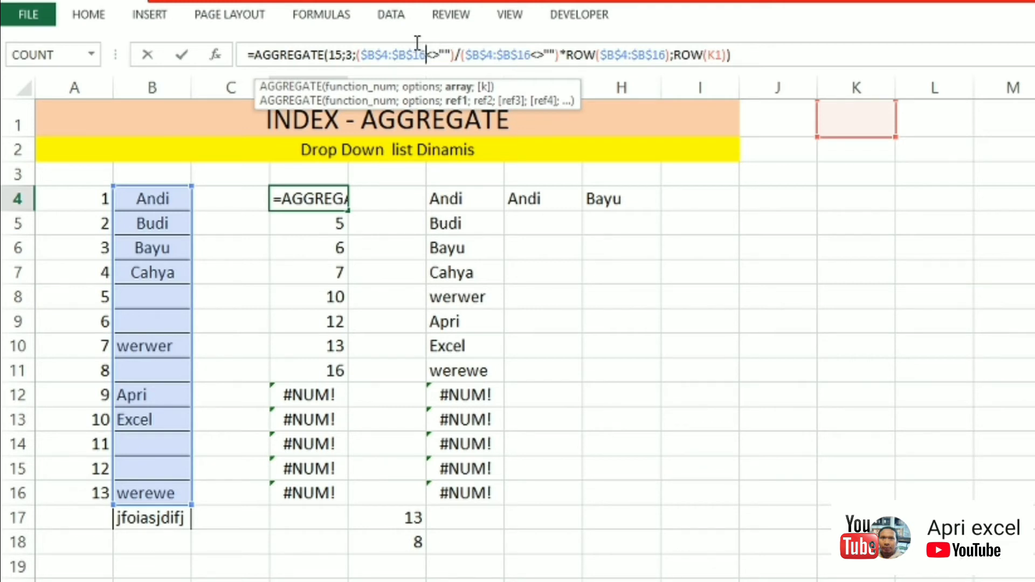
{"action": "type", "text": "00"}
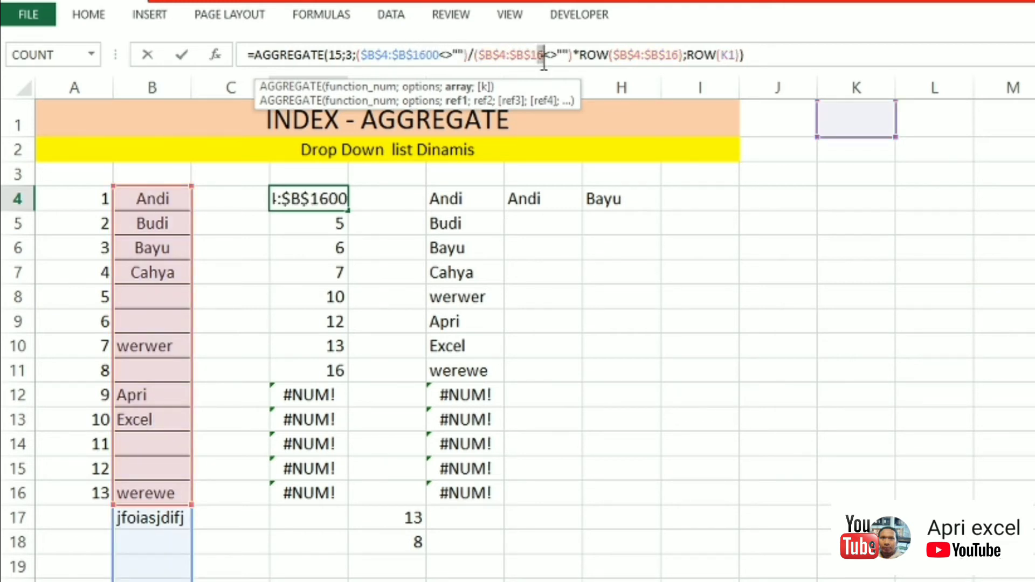
{"action": "type", "text": "00"}
{"action": "type", "text": "00"}
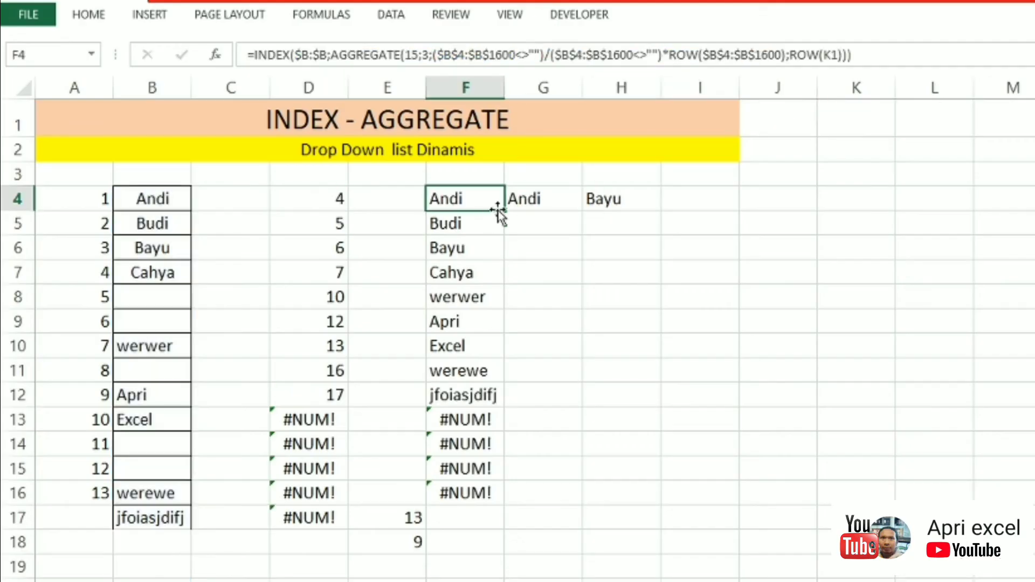
Fill F4's INDEX-AGGREGATE formula, covering $B$4:$B$1600, down column F past row 29.
{"action": "double_click", "coordinate": [504, 210]}
{"action": "scroll", "coordinate": [686, 266], "scroll_direction": "down", "scroll_amount": 4}
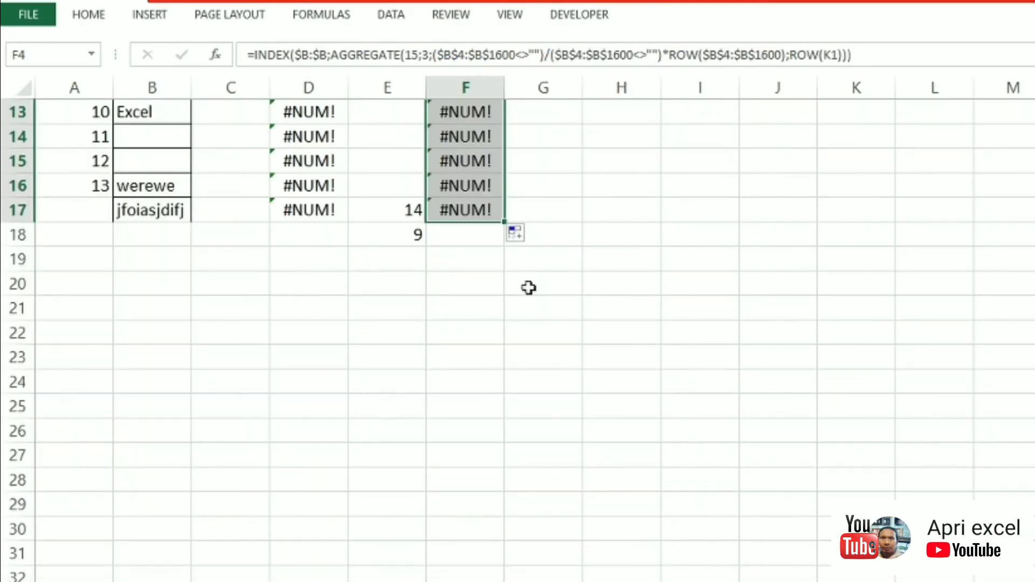
{"action": "left_click_drag", "start_coordinate": [502, 220], "coordinate": [462, 526]}
{"action": "scroll", "coordinate": [539, 378], "scroll_direction": "down", "scroll_amount": 2}
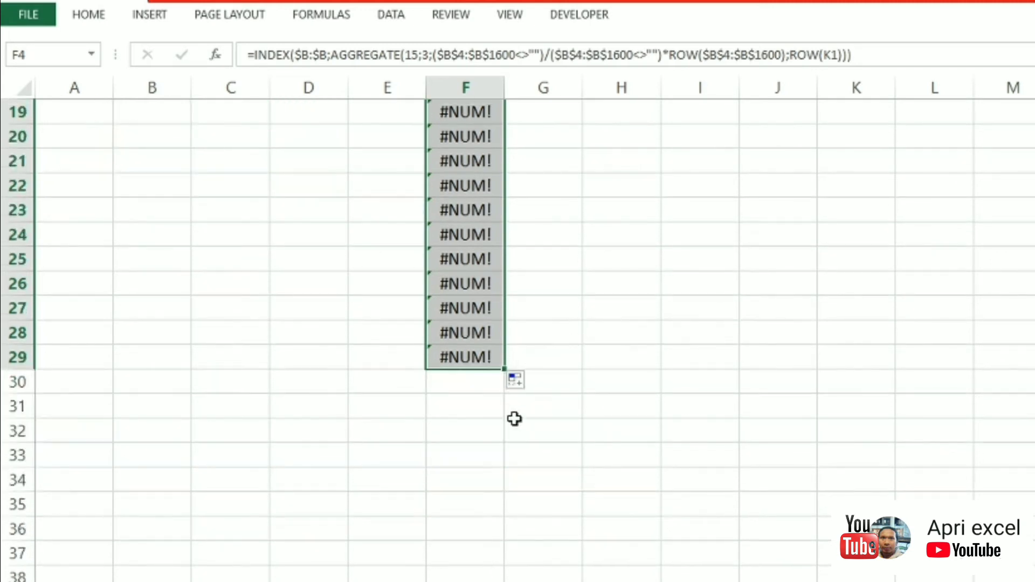
{"action": "double_click", "coordinate": [504, 370]}
{"action": "scroll", "coordinate": [677, 291], "scroll_direction": "up", "scroll_amount": 6}
{"action": "scroll", "coordinate": [675, 290], "scroll_direction": "down", "scroll_amount": 2}
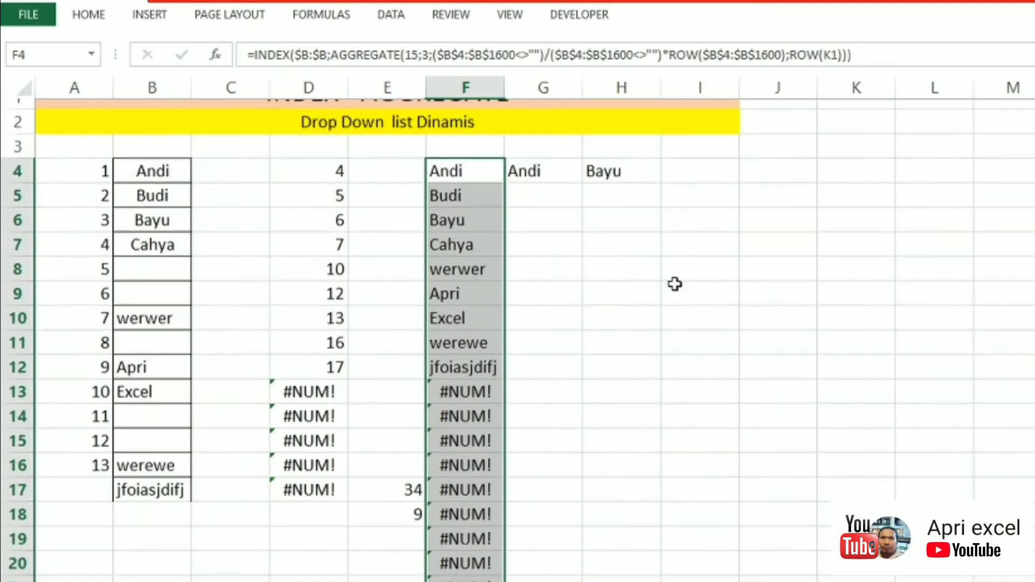
Add test entries below the source list: "qwerqw" in B23, "qwerqwe" in B26 and "qwerqe" in B31.
{"action": "left_click", "coordinate": [151, 503]}
{"action": "type", "text": "qwerqw"}
{"action": "left_click", "coordinate": [636, 502]}
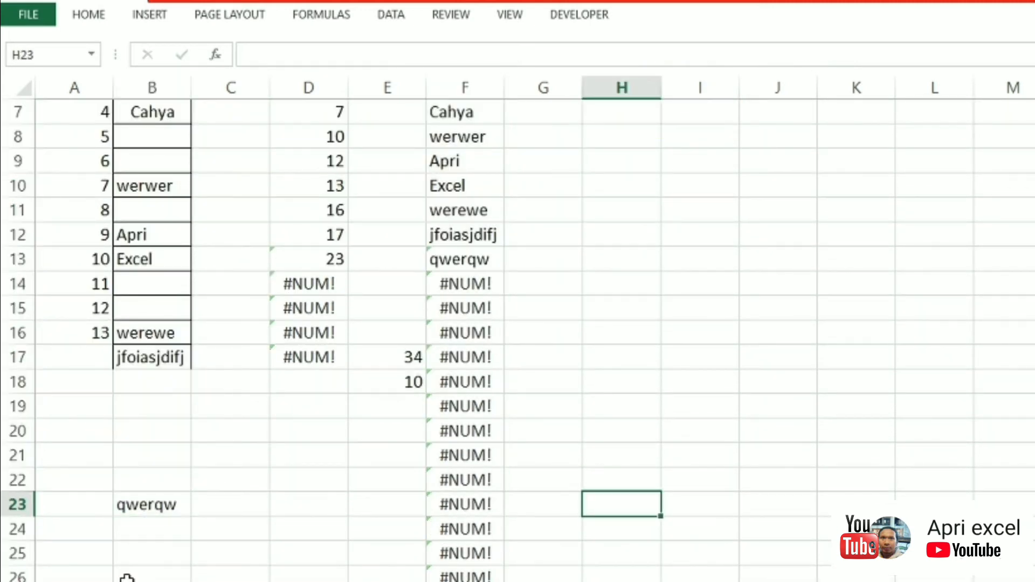
{"action": "left_click", "coordinate": [129, 574]}
{"action": "type", "text": "qwerqwe"}
{"action": "scroll", "coordinate": [625, 464], "scroll_direction": "down", "scroll_amount": 2}
{"action": "left_click", "coordinate": [656, 448]}
{"action": "left_click", "coordinate": [157, 553]}
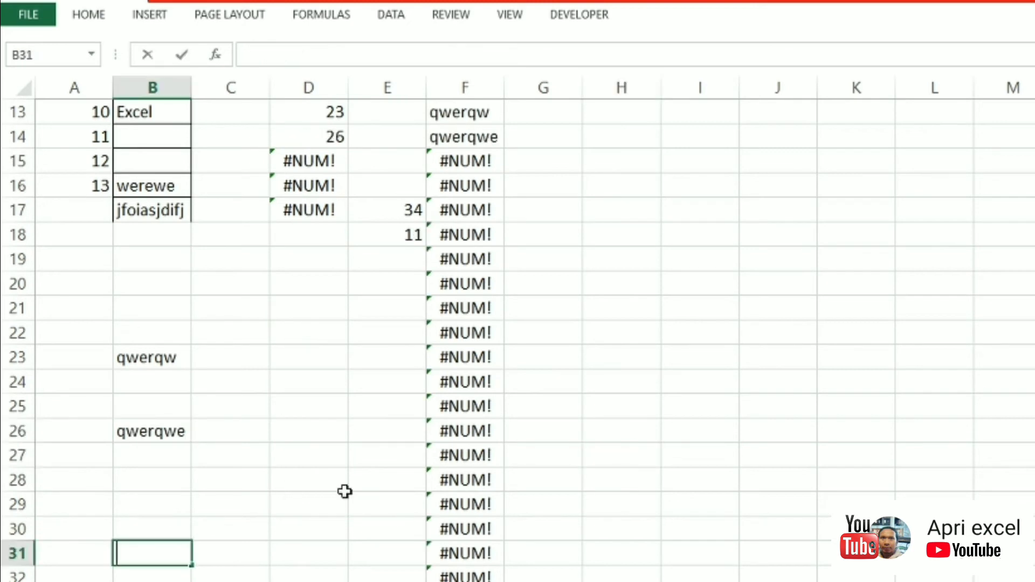
{"action": "type", "text": "qwerqe"}
{"action": "left_click", "coordinate": [627, 409]}
{"action": "scroll", "coordinate": [620, 398], "scroll_direction": "up", "scroll_amount": 4}
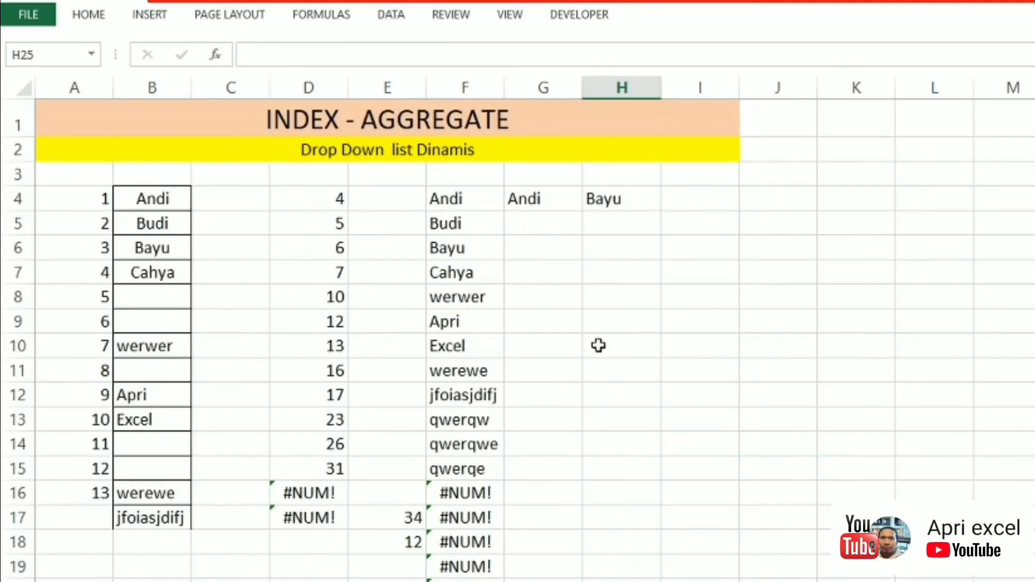
Choose the newly added entry "qwerqe" from H4's drop-down list.
{"action": "left_click", "coordinate": [604, 199]}
{"action": "left_click", "coordinate": [669, 201]}
{"action": "scroll", "coordinate": [646, 312], "scroll_direction": "down", "scroll_amount": 1}
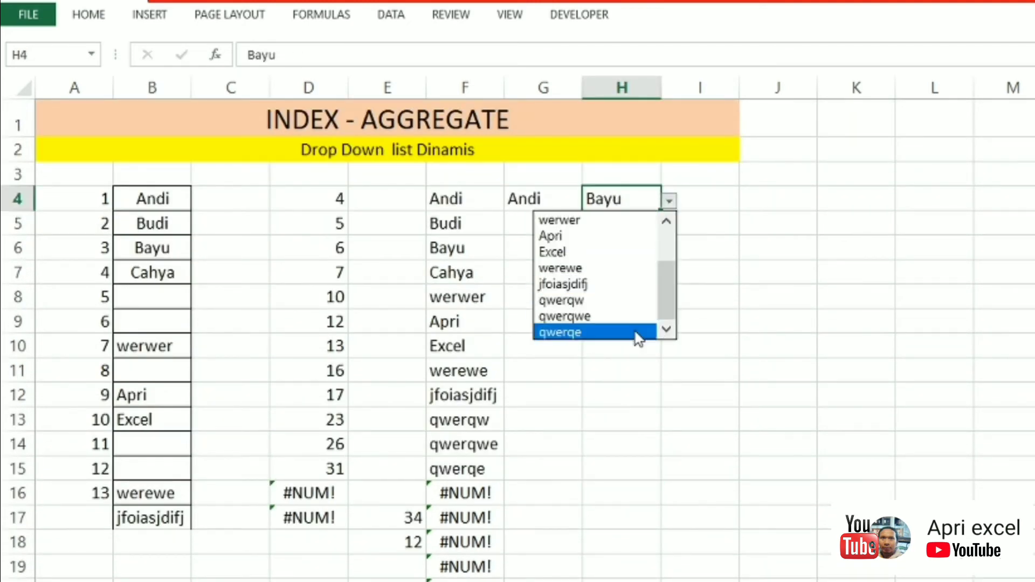
{"action": "left_click", "coordinate": [638, 335]}
{"action": "left_click", "coordinate": [768, 321]}
{"action": "scroll", "coordinate": [250, 399], "scroll_direction": "down", "scroll_amount": 6}
{"action": "scroll", "coordinate": [235, 400], "scroll_direction": "up", "scroll_amount": 4}
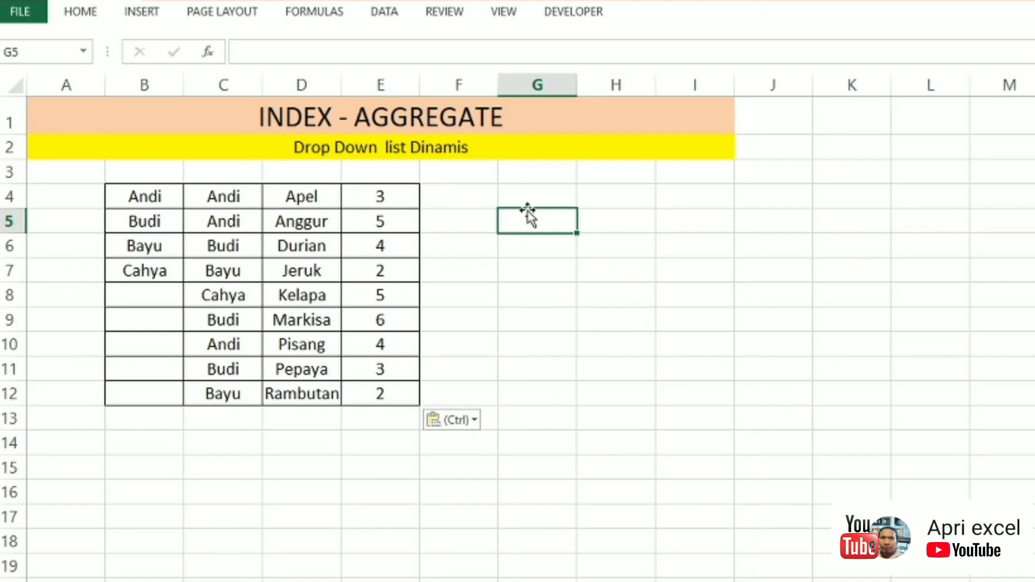
{"action": "left_click", "coordinate": [153, 197]}
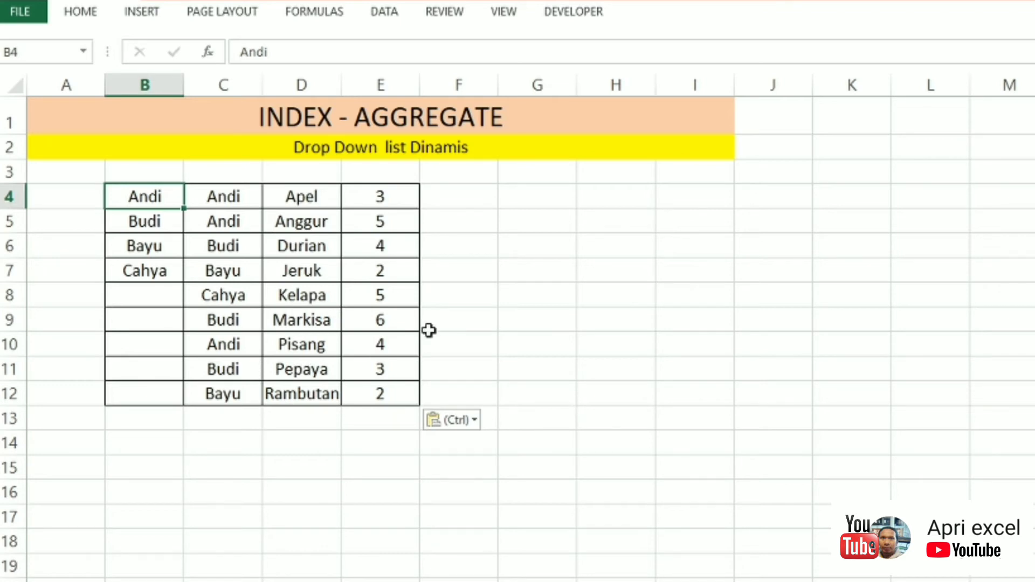
{"action": "left_click", "coordinate": [529, 195]}
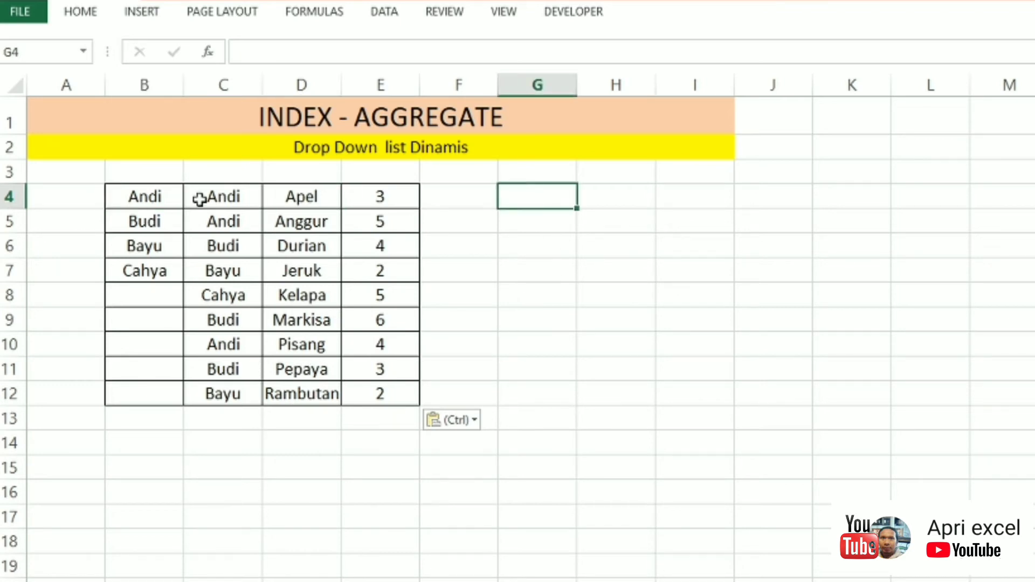
{"action": "left_click", "coordinate": [520, 243]}
Apply a list data validation to G4 with =$B$4:$B$7 as its source.
{"action": "left_click", "coordinate": [520, 198]}
{"action": "left_click", "coordinate": [383, 12]}
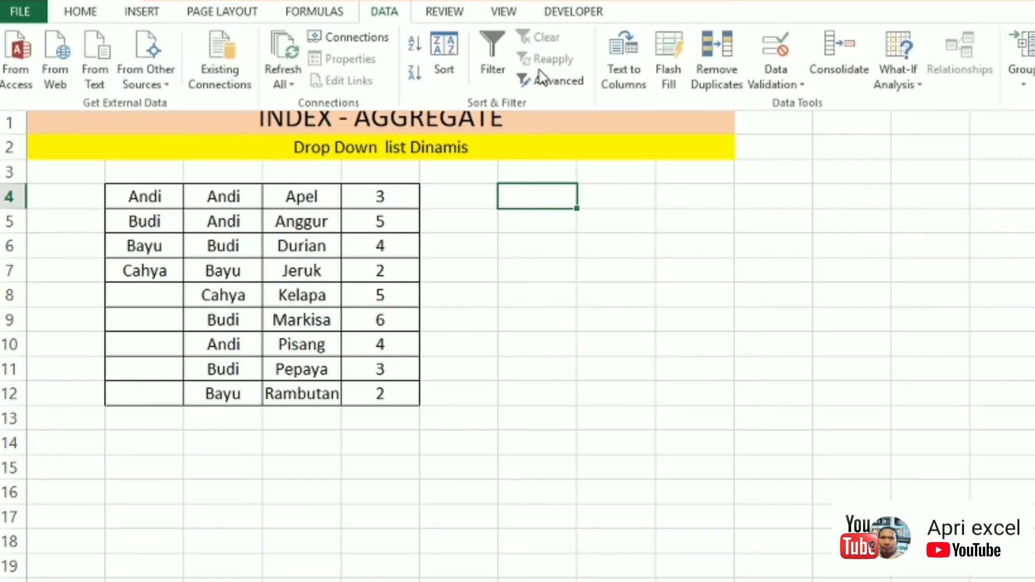
{"action": "left_click", "coordinate": [791, 82]}
{"action": "left_click", "coordinate": [814, 102]}
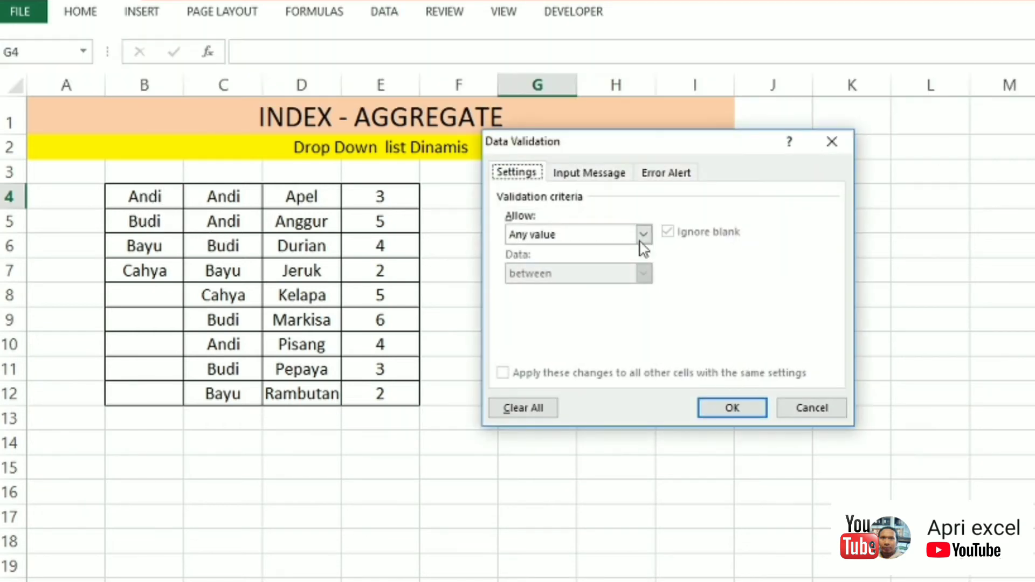
{"action": "left_click", "coordinate": [643, 237]}
{"action": "left_click", "coordinate": [556, 290]}
{"action": "left_click", "coordinate": [753, 309]}
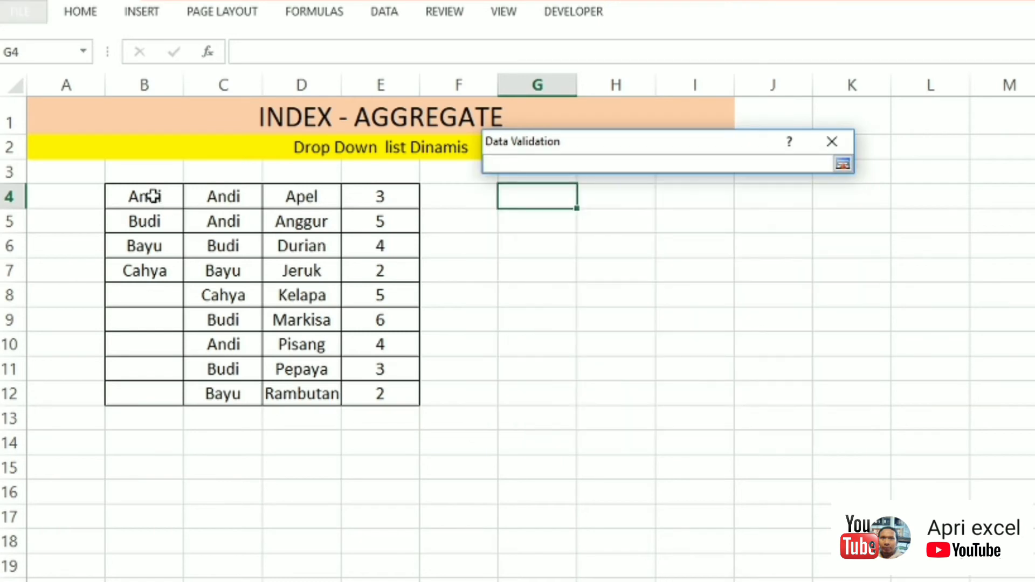
{"action": "left_click_drag", "start_coordinate": [144, 196], "coordinate": [138, 270]}
{"action": "key", "text": "Return"}
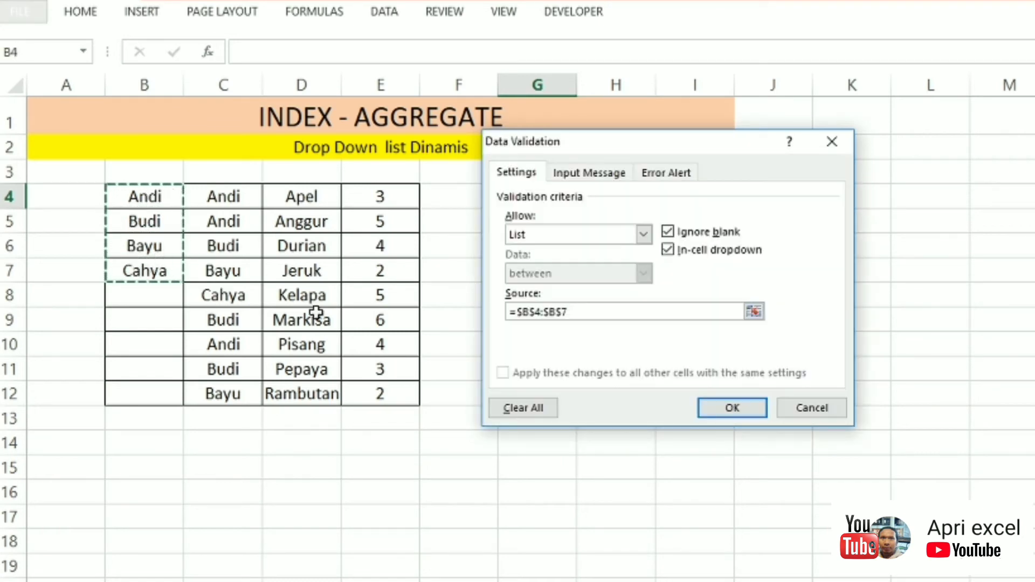
{"action": "left_click", "coordinate": [747, 413]}
Test G4's drop-down list by choosing each of the four names, ending with the fourth one.
{"action": "left_click", "coordinate": [586, 200]}
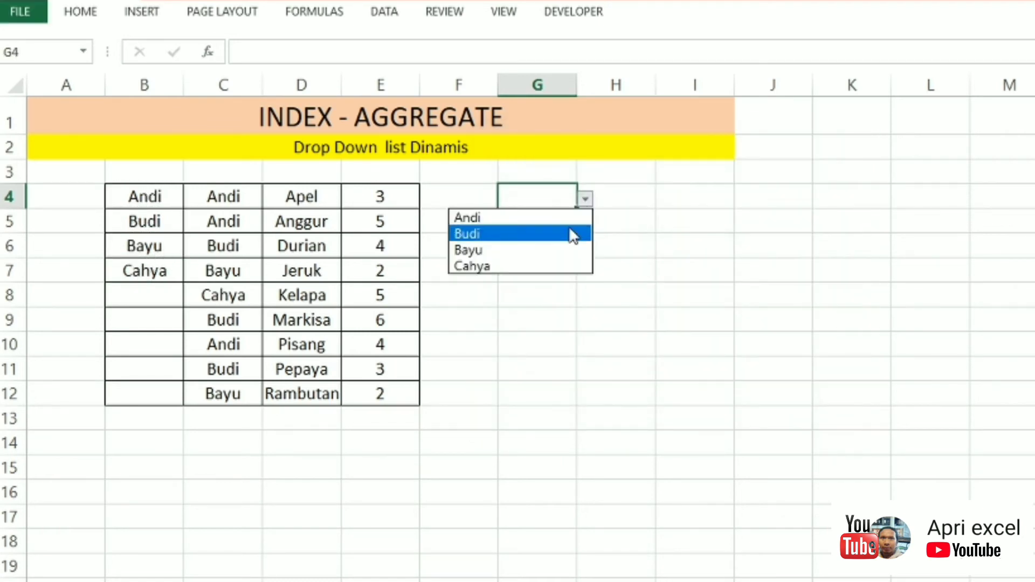
{"action": "left_click", "coordinate": [577, 234]}
{"action": "left_click", "coordinate": [586, 199]}
{"action": "left_click", "coordinate": [578, 218]}
{"action": "left_click", "coordinate": [586, 199]}
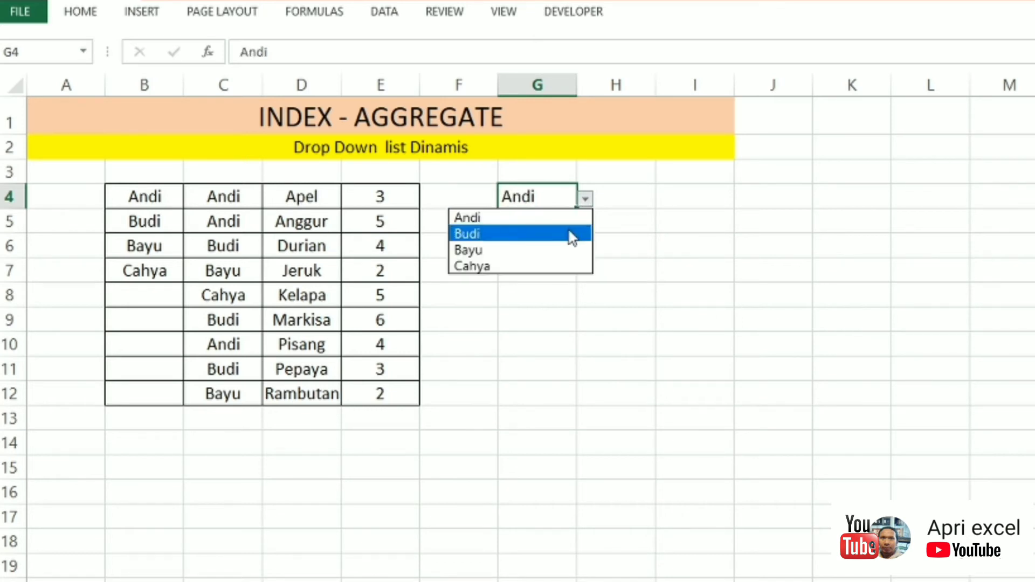
{"action": "left_click", "coordinate": [571, 234]}
{"action": "left_click", "coordinate": [586, 200]}
{"action": "left_click", "coordinate": [563, 251]}
{"action": "left_click", "coordinate": [585, 199]}
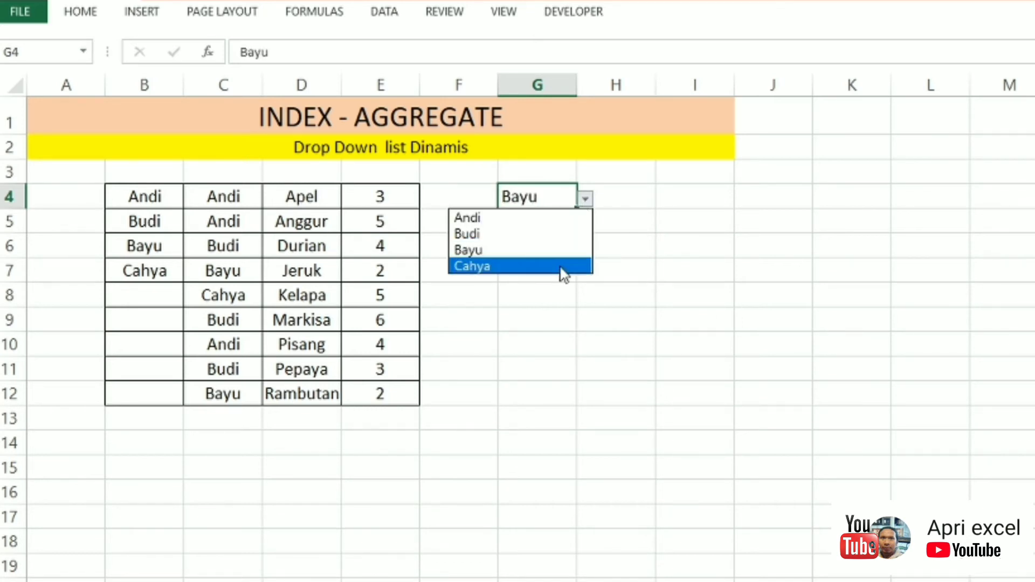
{"action": "left_click", "coordinate": [560, 267]}
{"action": "left_click", "coordinate": [553, 274]}
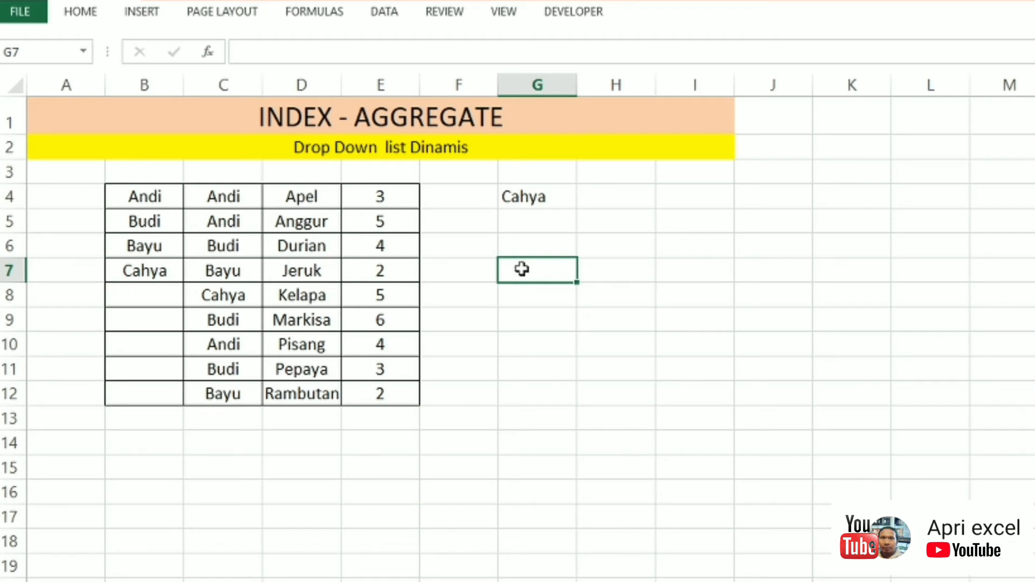
Start a formula in H4 that compares the names in C4:C12 with the selected name, =C4:C12=G4.
{"action": "key", "text": "Right"}
{"action": "key", "text": "Up"}
{"action": "key", "text": "Up"}
{"action": "key", "text": "Up"}
{"action": "type", "text": "="}
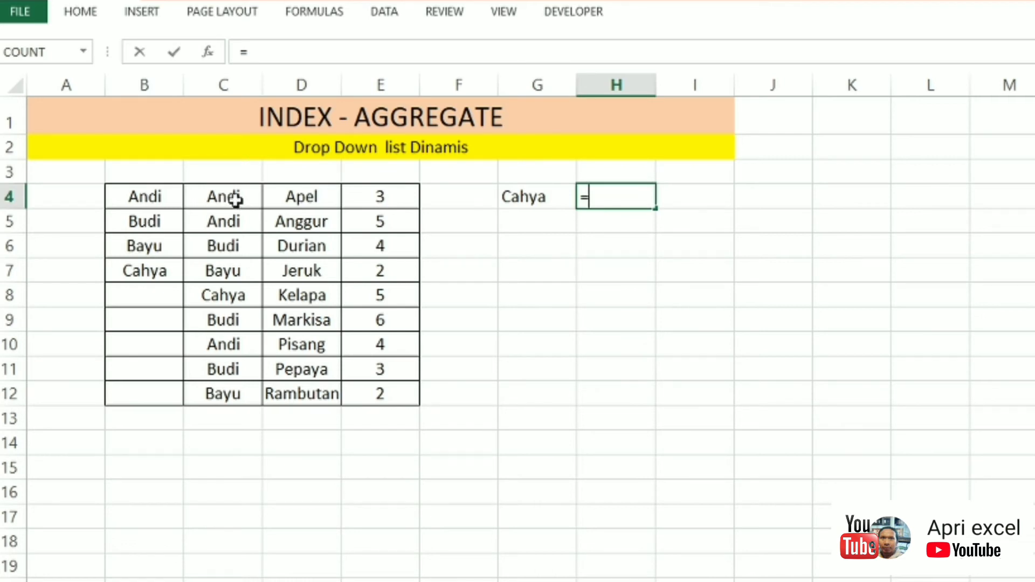
{"action": "left_click_drag", "start_coordinate": [237, 197], "coordinate": [242, 398]}
{"action": "left_click", "coordinate": [320, 57]}
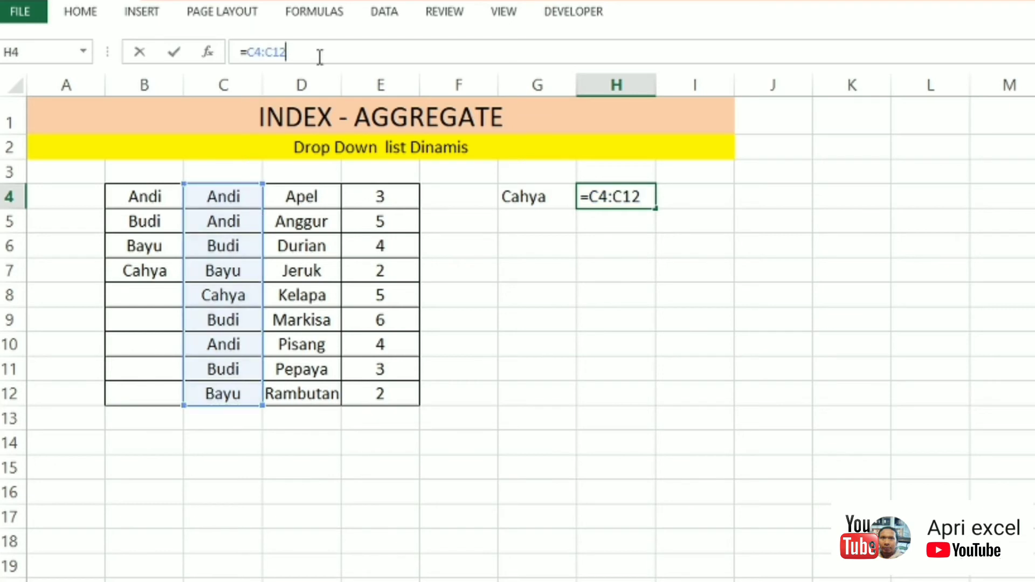
{"action": "left_click", "coordinate": [510, 197]}
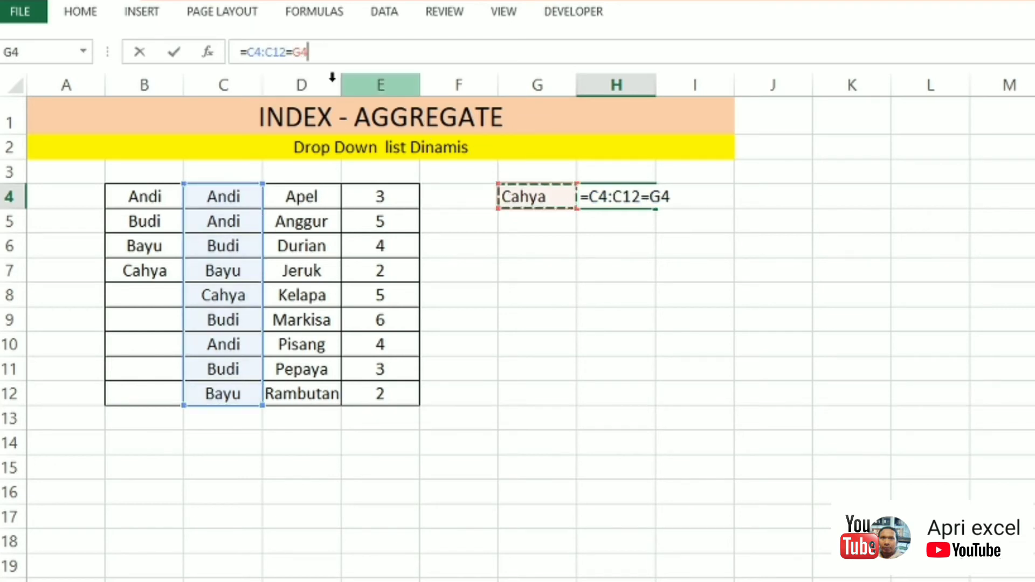
Make the references in H4's comparison absolute and enclose it in parentheses, giving =($C$4:$C$12=$G$4).
{"action": "left_click", "coordinate": [266, 51]}
{"action": "key", "text": "F4"}
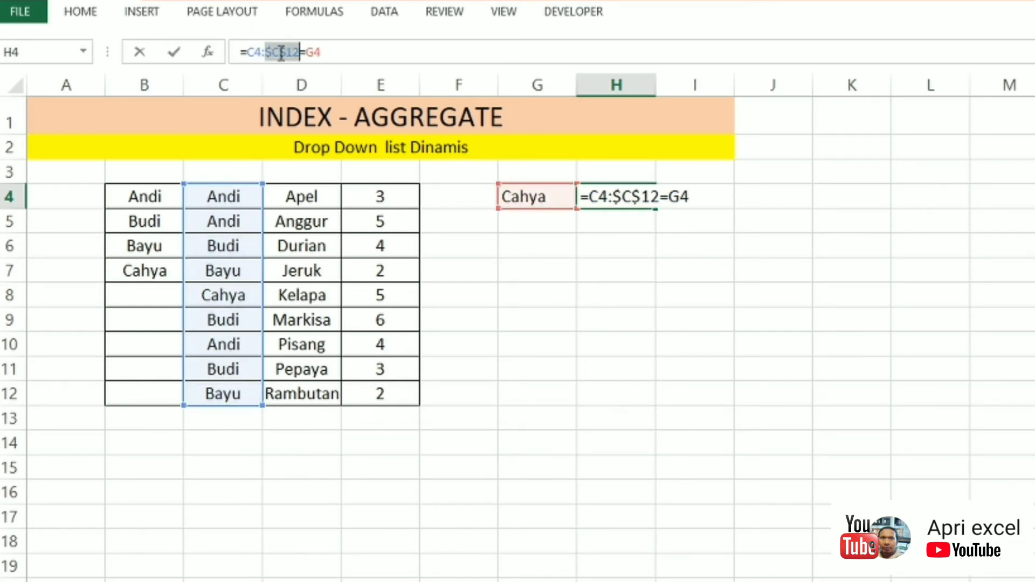
{"action": "left_click", "coordinate": [253, 53]}
{"action": "key", "text": "F4"}
{"action": "left_click", "coordinate": [323, 51]}
{"action": "key", "text": "F4"}
{"action": "left_click", "coordinate": [377, 48]}
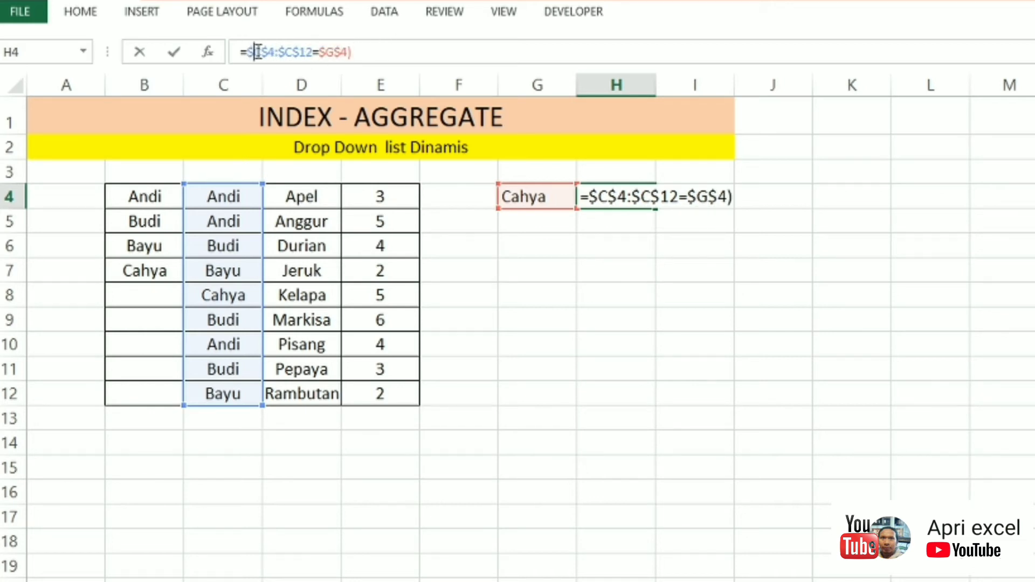
{"action": "type", "text": "("}
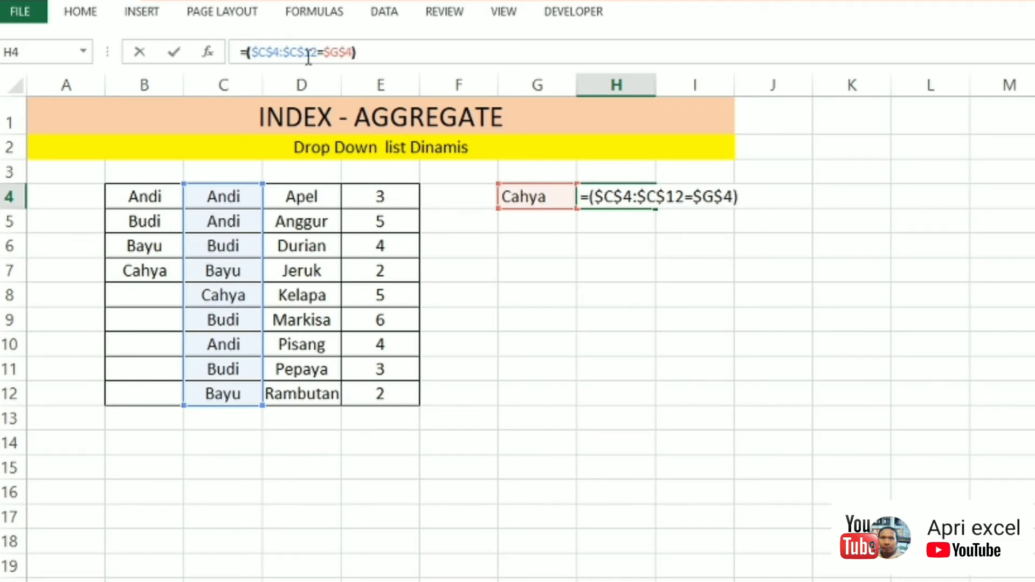
Evaluate the $C$4:$C$12=$G$4 comparison inside H4's formula to examine its result array, and undo the evaluation.
{"action": "left_click_drag", "start_coordinate": [352, 54], "coordinate": [254, 54]}
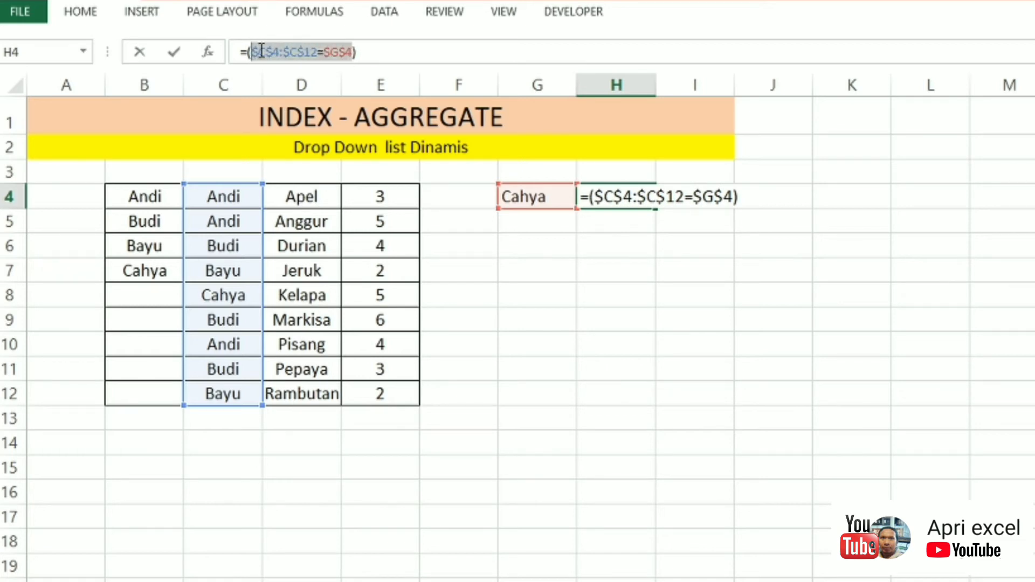
{"action": "key", "text": "F9"}
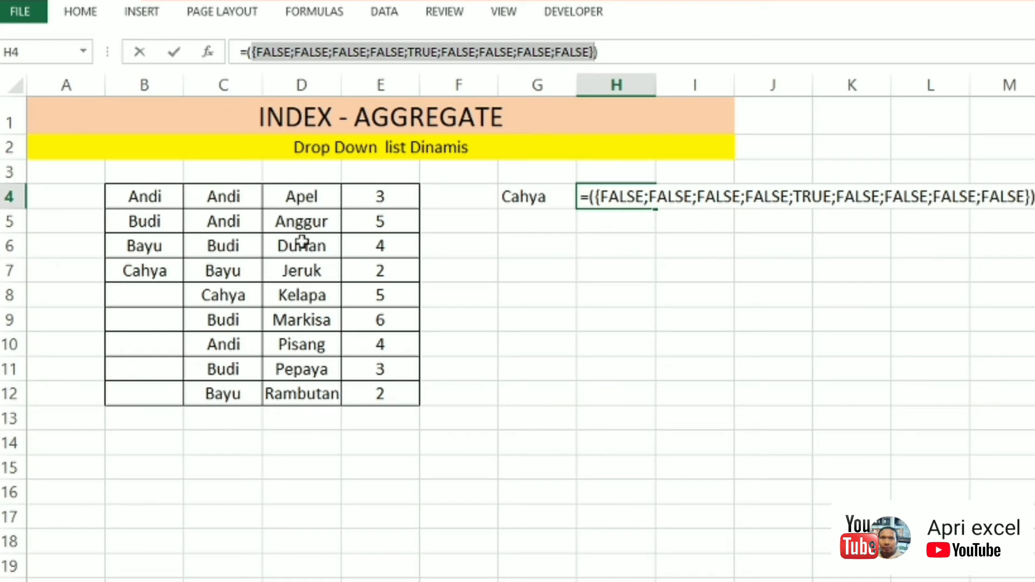
{"action": "key", "text": "ctrl+z"}
Extend H4's formula by dividing the comparison by an identical ($C$4:$C$12=$G$4) and adding a multiplication operator.
{"action": "left_click", "coordinate": [431, 47]}
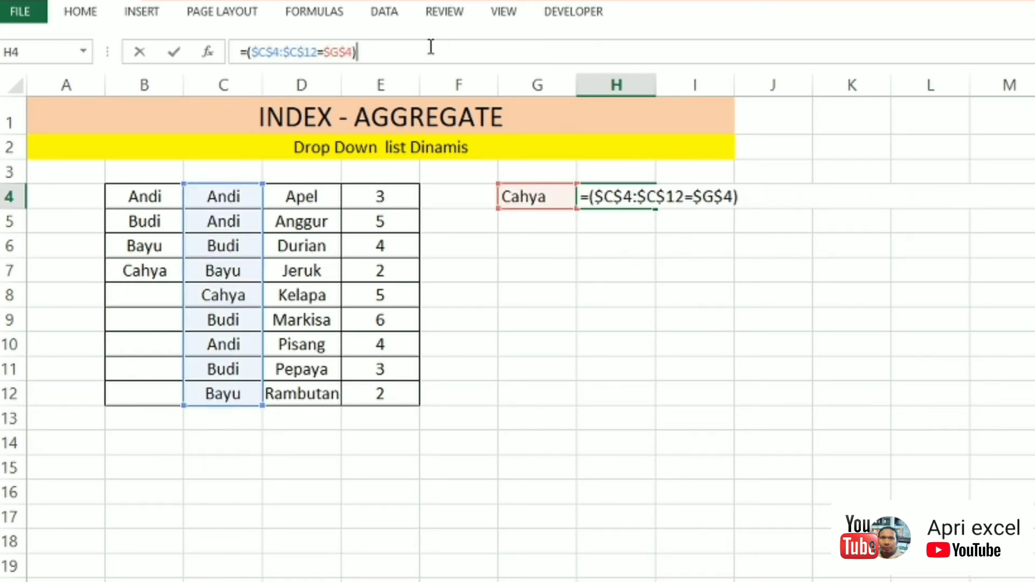
{"action": "left_click_drag", "start_coordinate": [356, 53], "coordinate": [251, 43]}
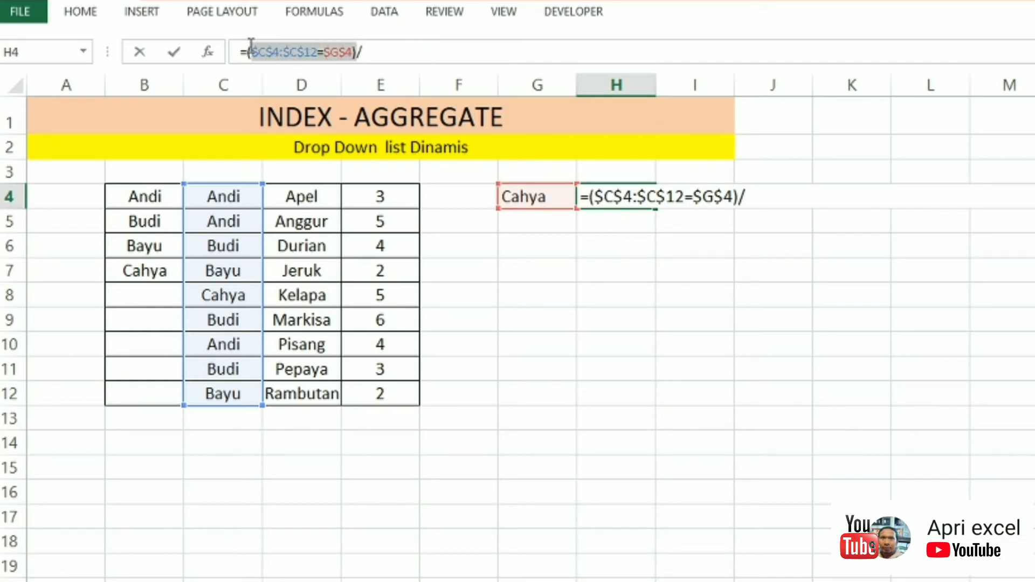
{"action": "left_click", "coordinate": [444, 47]}
{"action": "type", "text": "($C$4:$C$12=$G$4)"}
{"action": "type", "text": "*"}
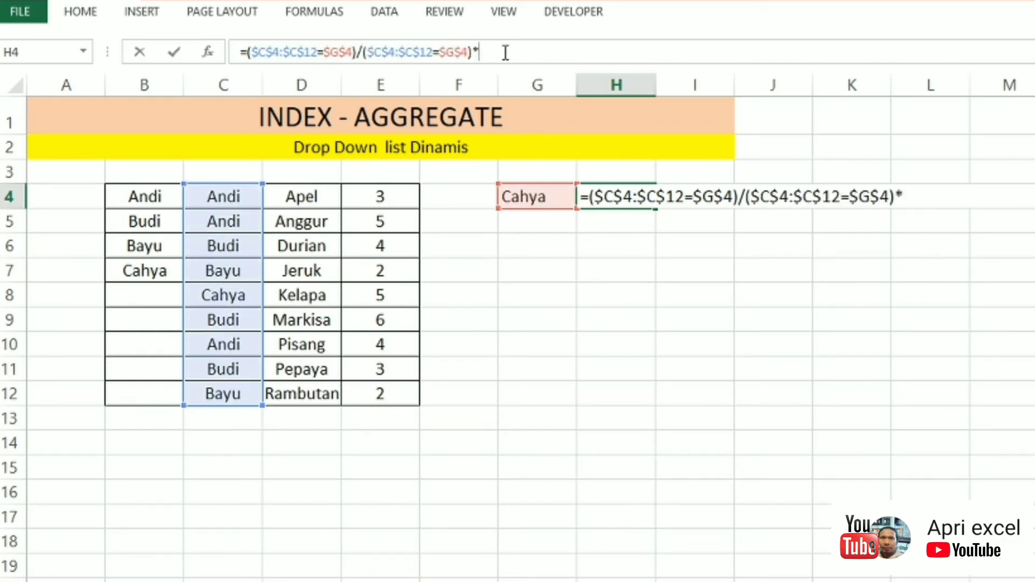
Complete H4's formula with ROW($C$4:$C$12) as the multiplier, using absolute references, and enter it.
{"action": "type", "text": "row("}
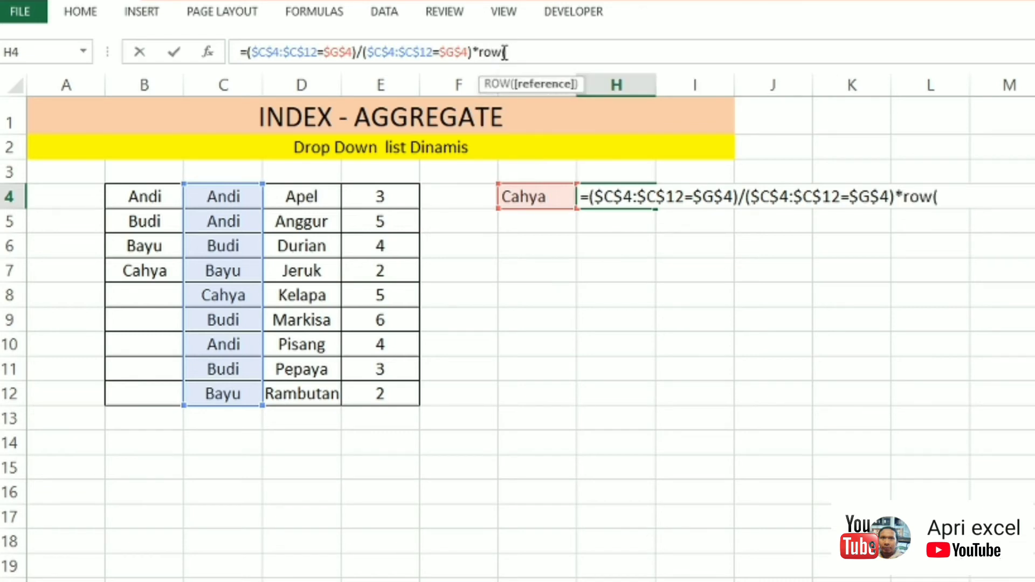
{"action": "left_click_drag", "start_coordinate": [229, 199], "coordinate": [234, 397]}
{"action": "type", "text": ")"}
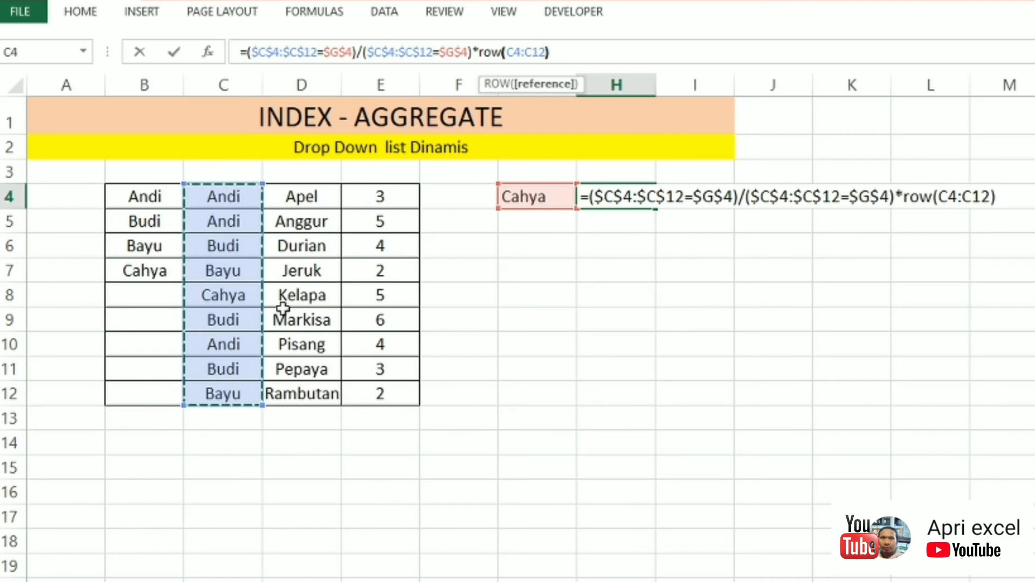
{"action": "left_click", "coordinate": [504, 52]}
{"action": "left_click", "coordinate": [515, 53]}
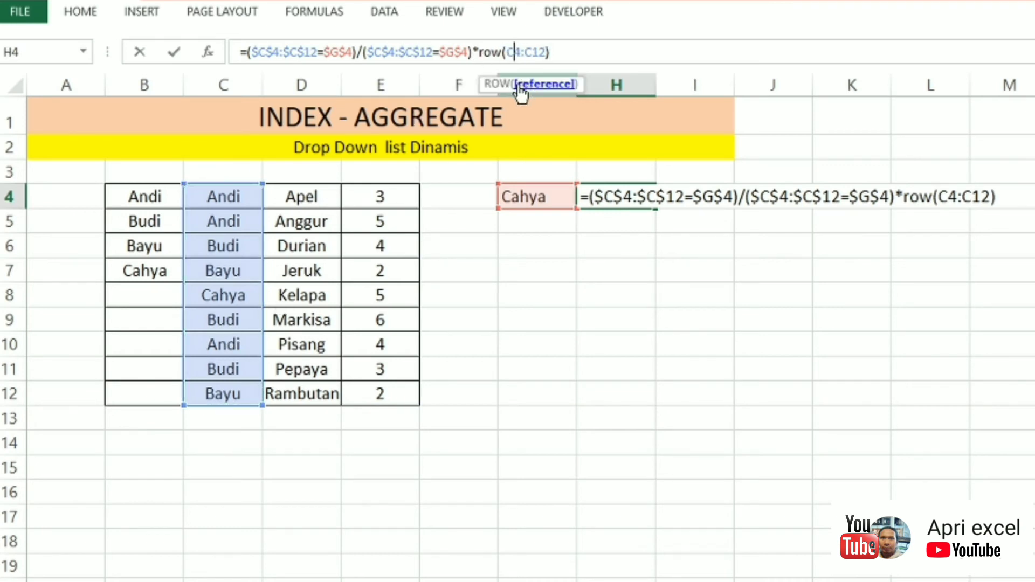
{"action": "key", "text": "F4"}
{"action": "left_click", "coordinate": [549, 51]}
{"action": "key", "text": "F4"}
{"action": "key", "text": "Return"}
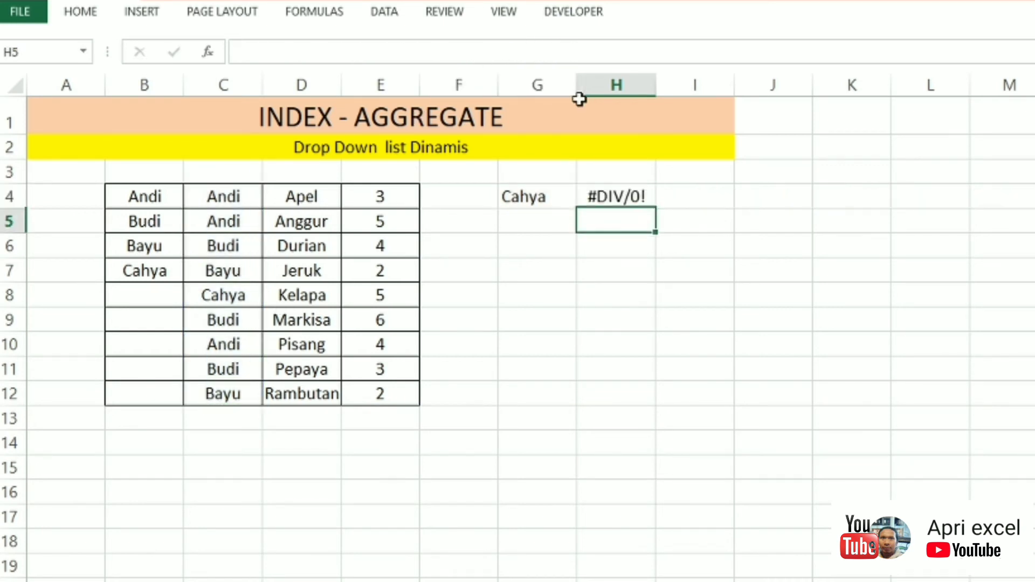
Copy the whole expression from H4's formula without its equals sign, leaving the cell's formula as it is.
{"action": "left_click", "coordinate": [594, 194]}
{"action": "left_click", "coordinate": [246, 52]}
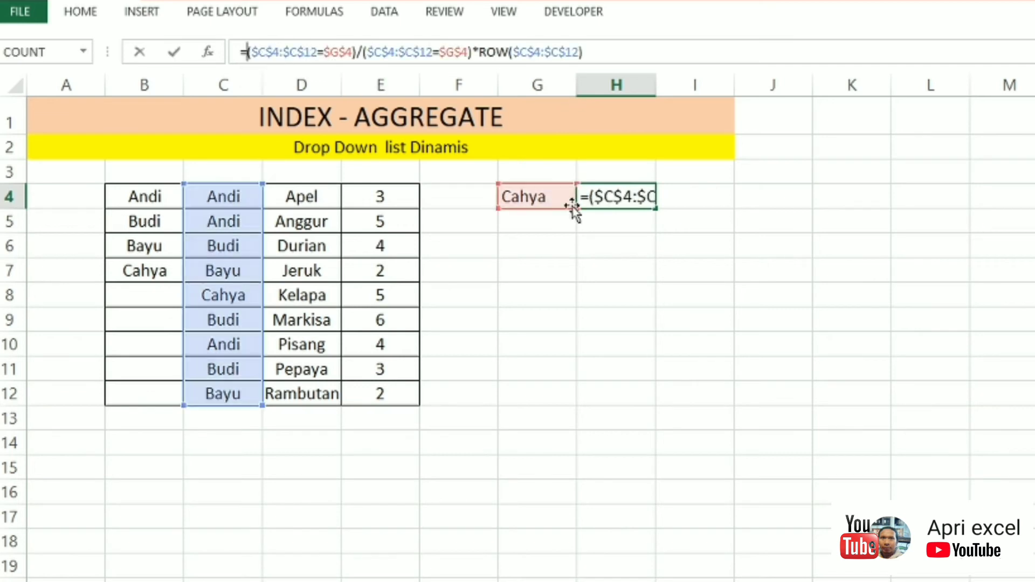
{"action": "key", "text": "Return"}
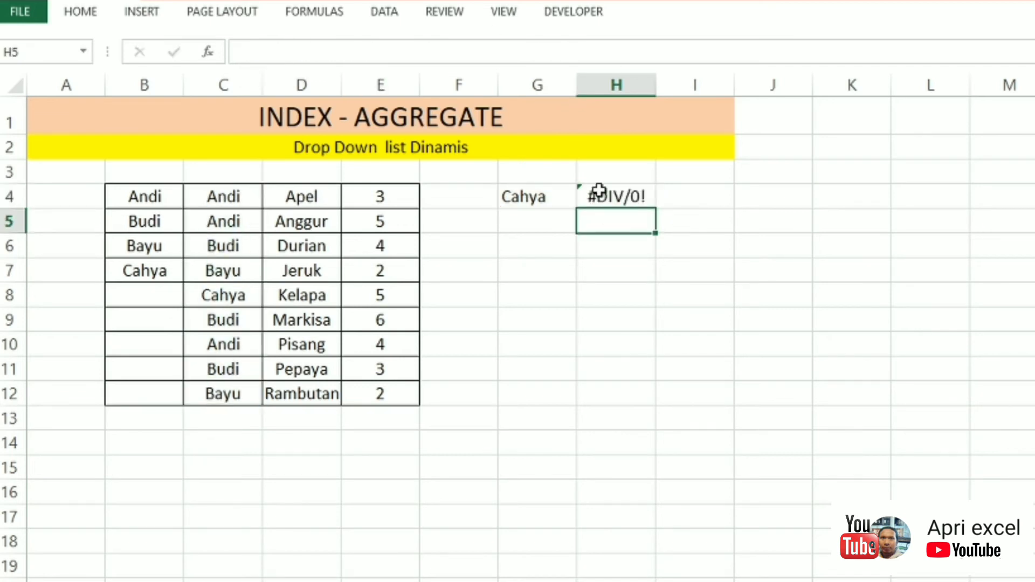
{"action": "left_click", "coordinate": [598, 191]}
{"action": "left_click_drag", "start_coordinate": [608, 52], "coordinate": [246, 45]}
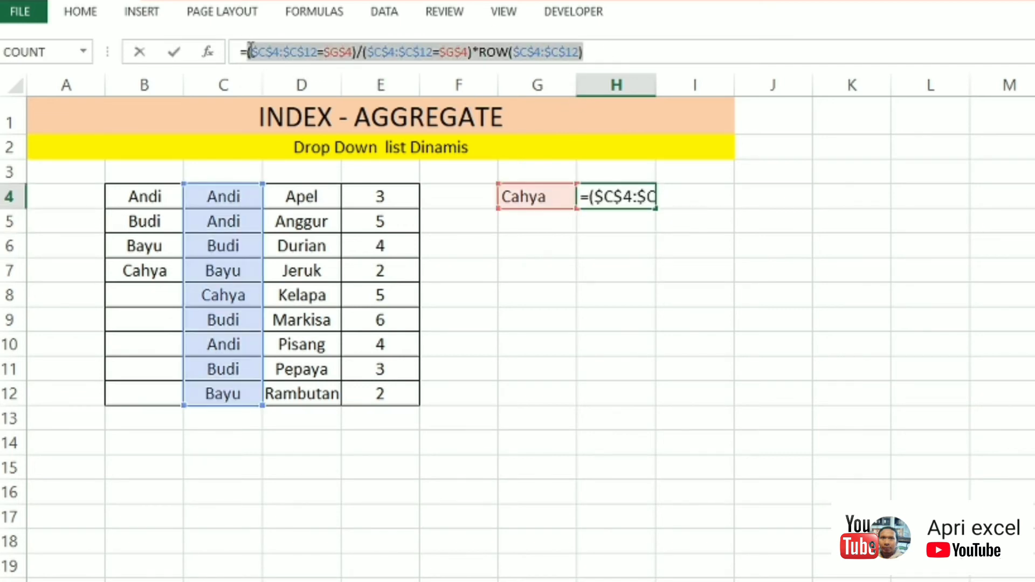
{"action": "key", "text": "Escape"}
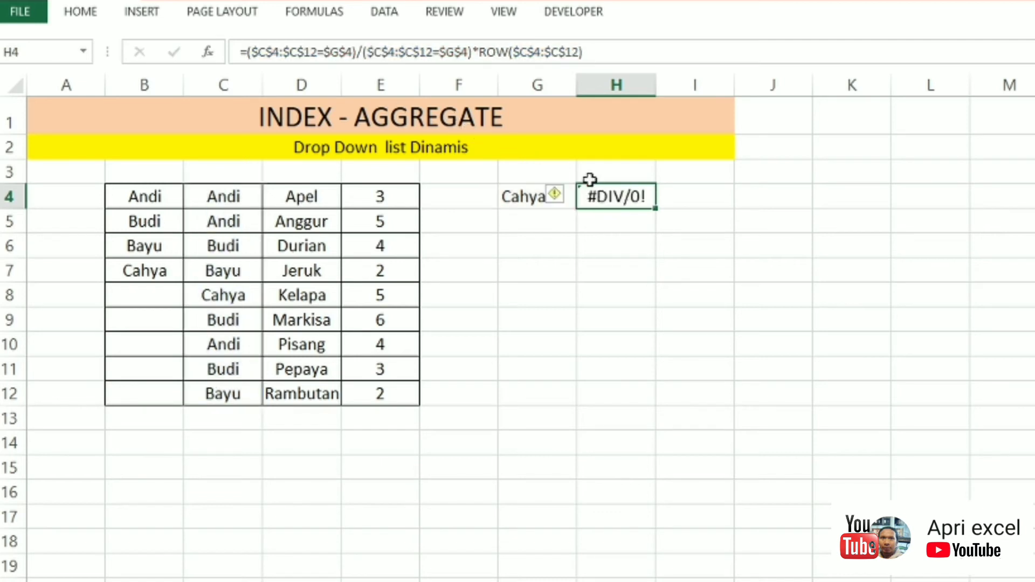
Start an AGGREGATE formula in I4 with function number 15 and option 3, ignoring hidden rows, error values and nested functions.
{"action": "left_click", "coordinate": [660, 192]}
{"action": "left_click", "coordinate": [291, 58]}
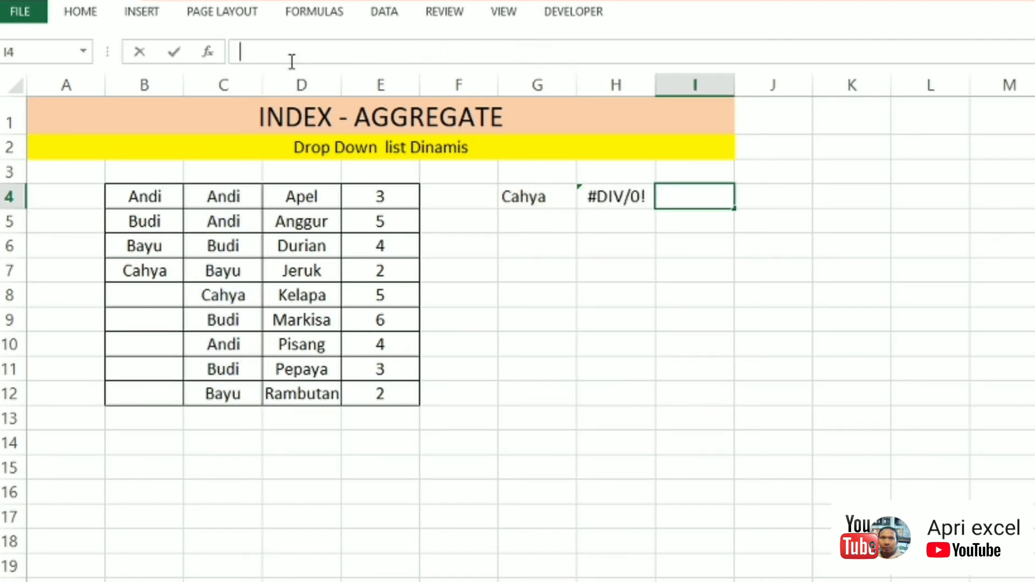
{"action": "type", "text": "=aggregate("}
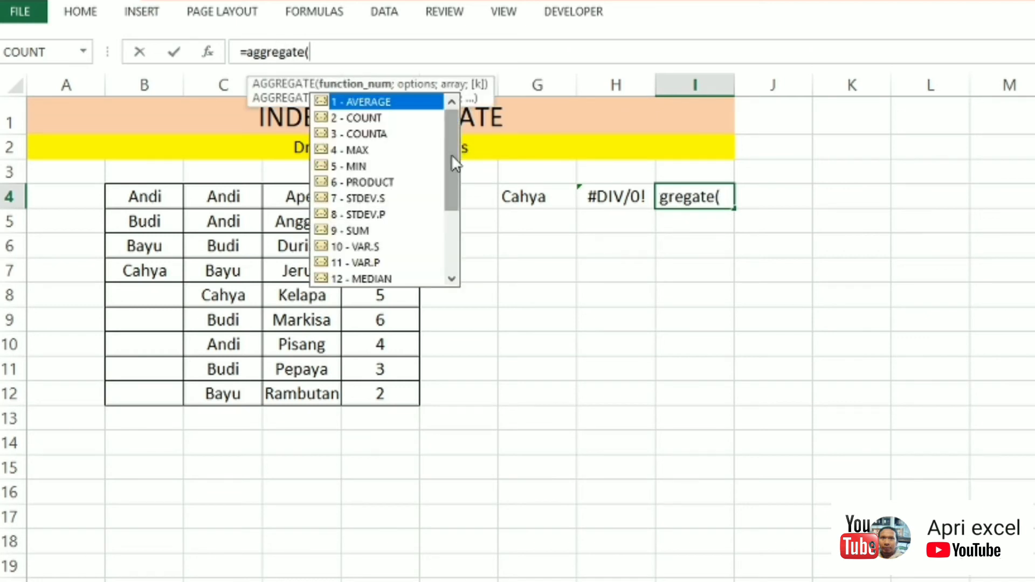
{"action": "left_click_drag", "start_coordinate": [451, 154], "coordinate": [450, 208]}
{"action": "double_click", "coordinate": [361, 230]}
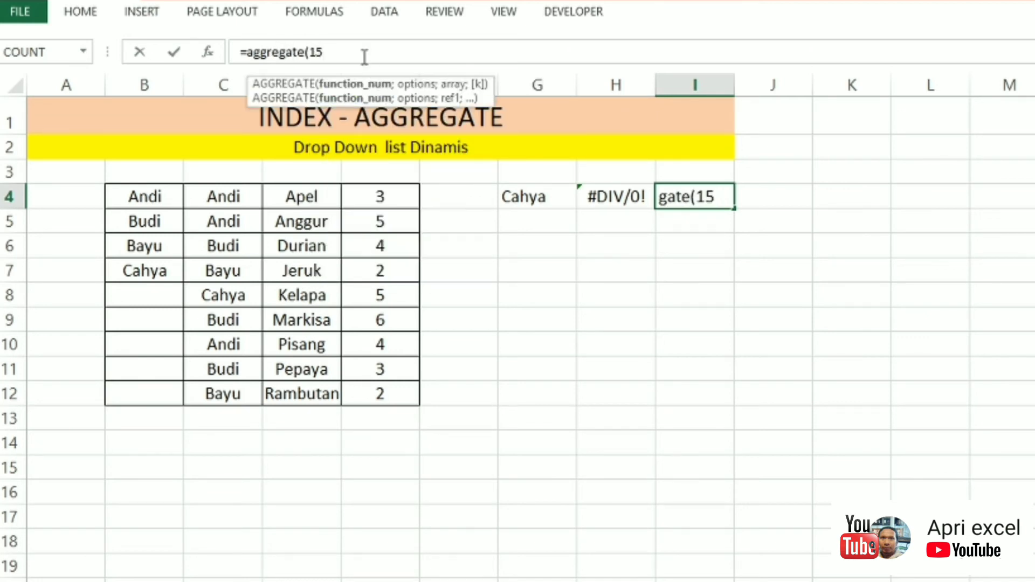
{"action": "type", "text": ";"}
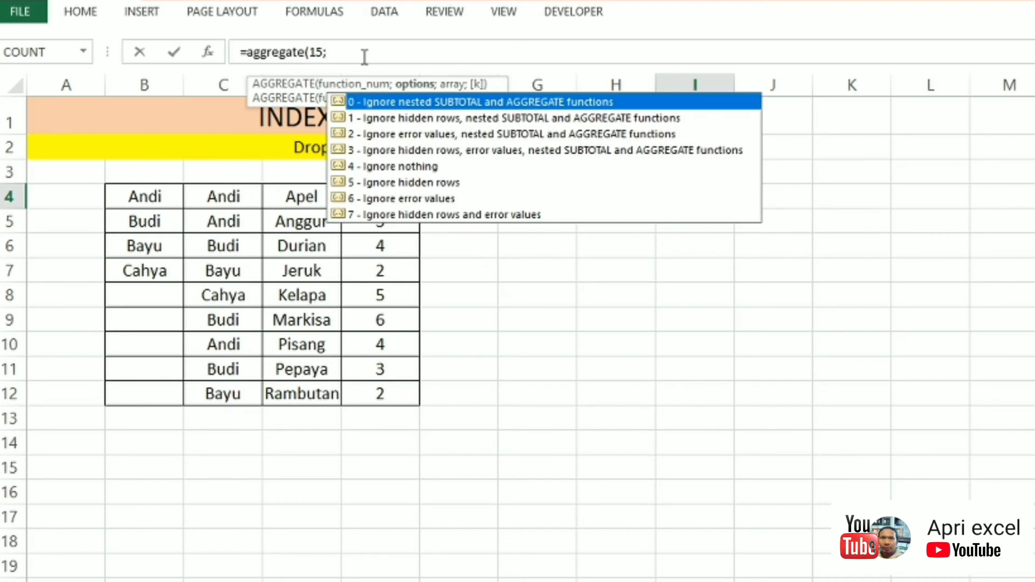
{"action": "double_click", "coordinate": [437, 150]}
{"action": "type", "text": ";"}
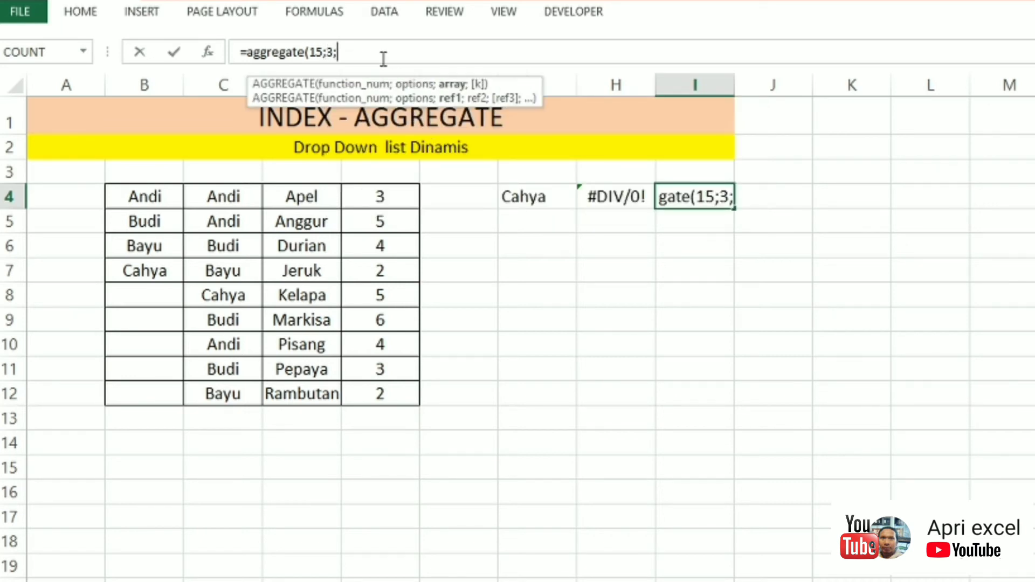
Complete I4's AGGREGATE formula with the copied expression as the array and ROW(J1) as k, and enter it.
{"action": "type", "text": "($C$4:$C$12=$G$4)/($C$4:$C$12=$G$4)*ROW($C$4:$C$12)"}
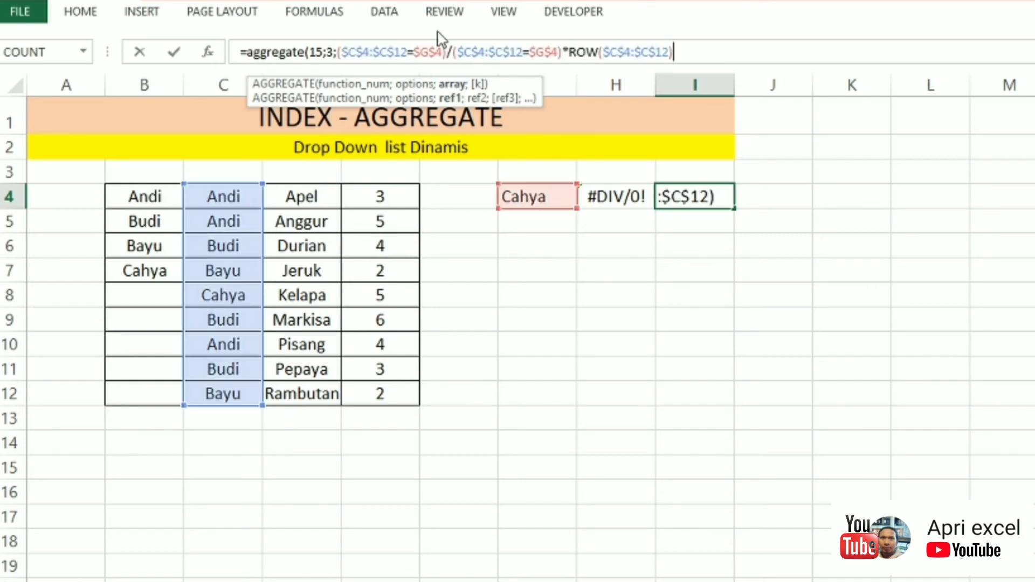
{"action": "type", "text": ";row("}
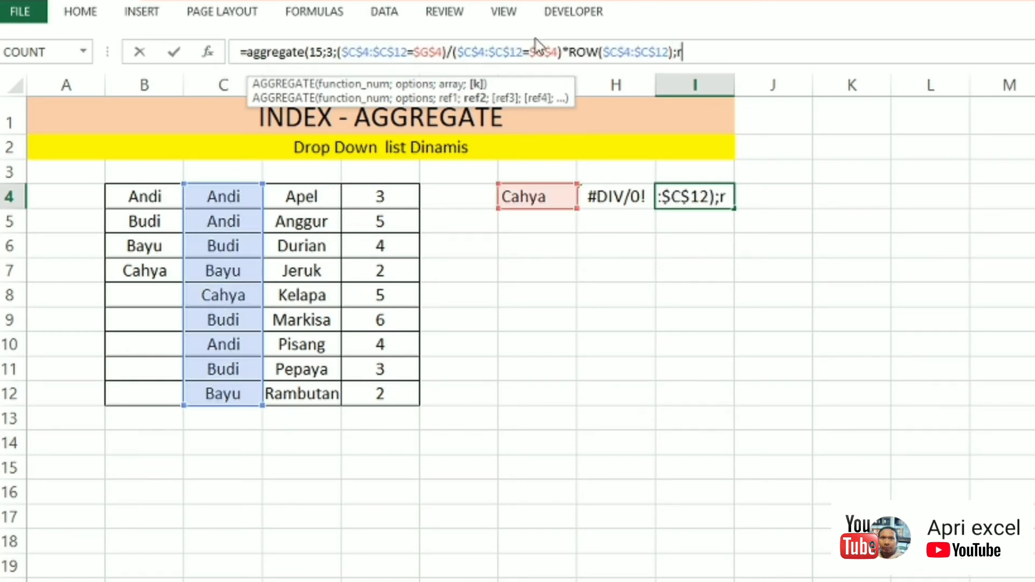
{"action": "left_click", "coordinate": [762, 116]}
{"action": "type", "text": ")"}
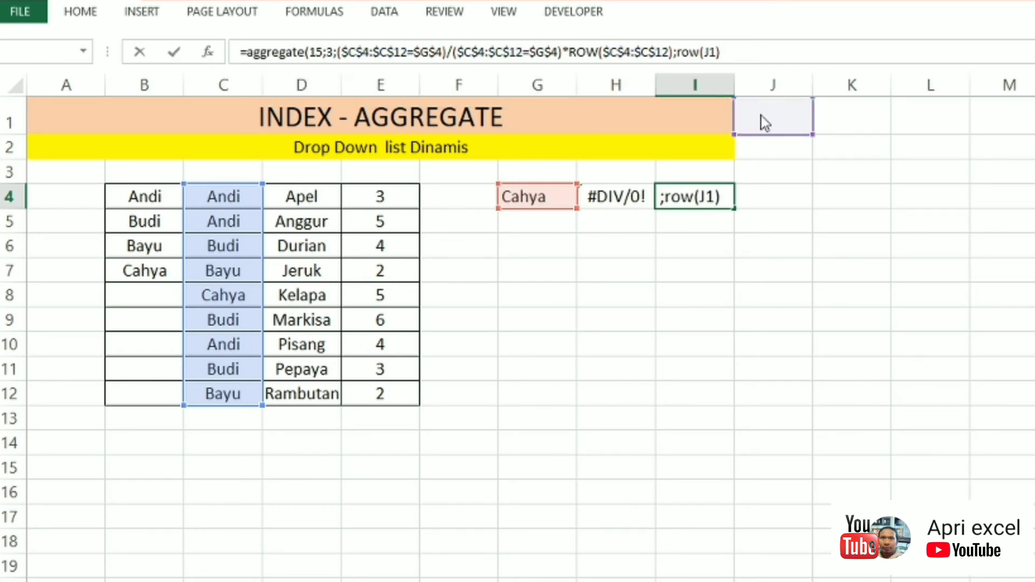
{"action": "key", "text": "Return"}
Fill the AGGREGATE formula from I4 down to I12.
{"action": "left_click", "coordinate": [604, 396]}
{"action": "left_click", "coordinate": [696, 195]}
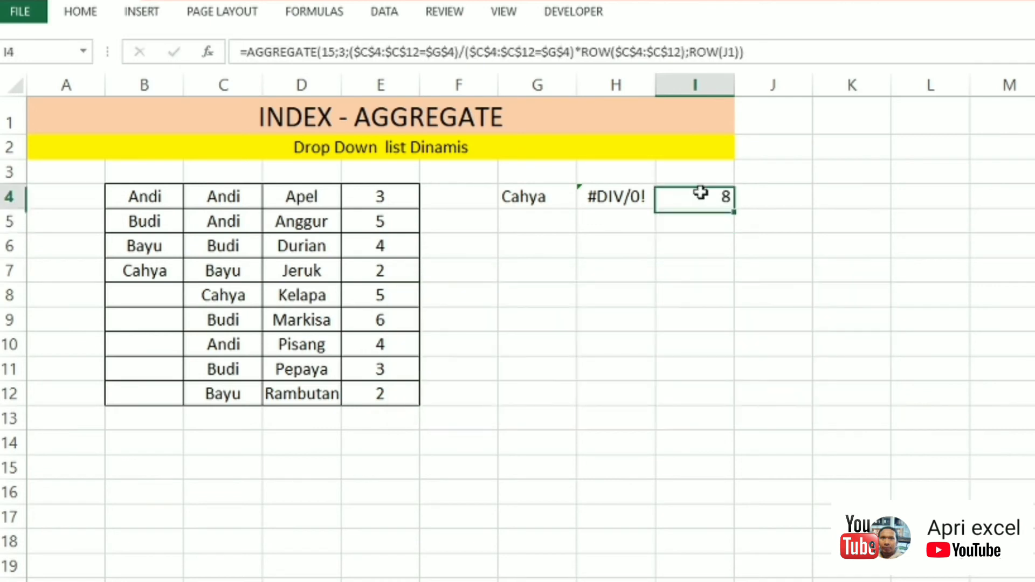
{"action": "left_click_drag", "start_coordinate": [738, 228], "coordinate": [731, 412]}
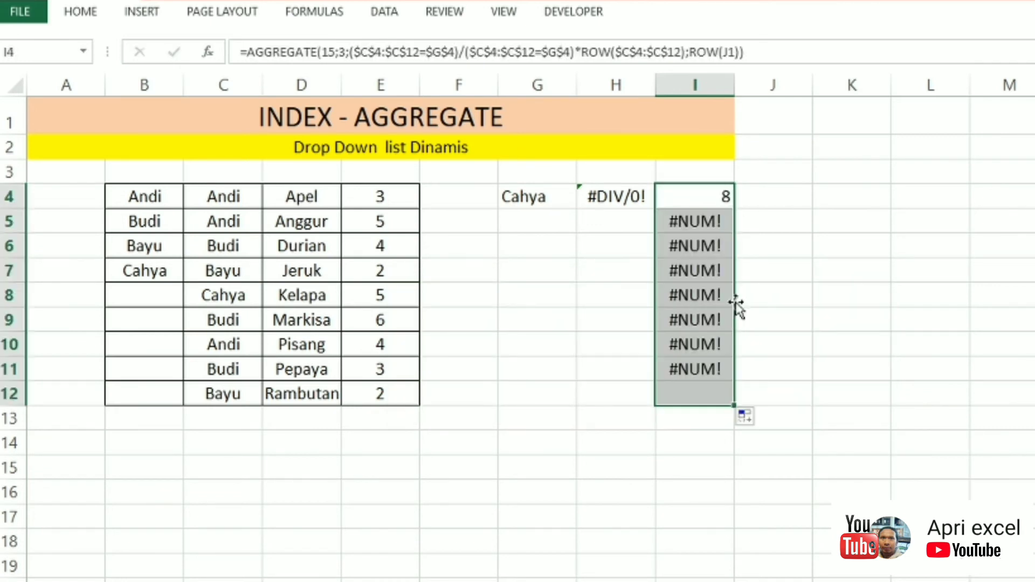
Choose the second name from G4's drop-down list.
{"action": "left_click", "coordinate": [545, 198]}
{"action": "left_click", "coordinate": [584, 200]}
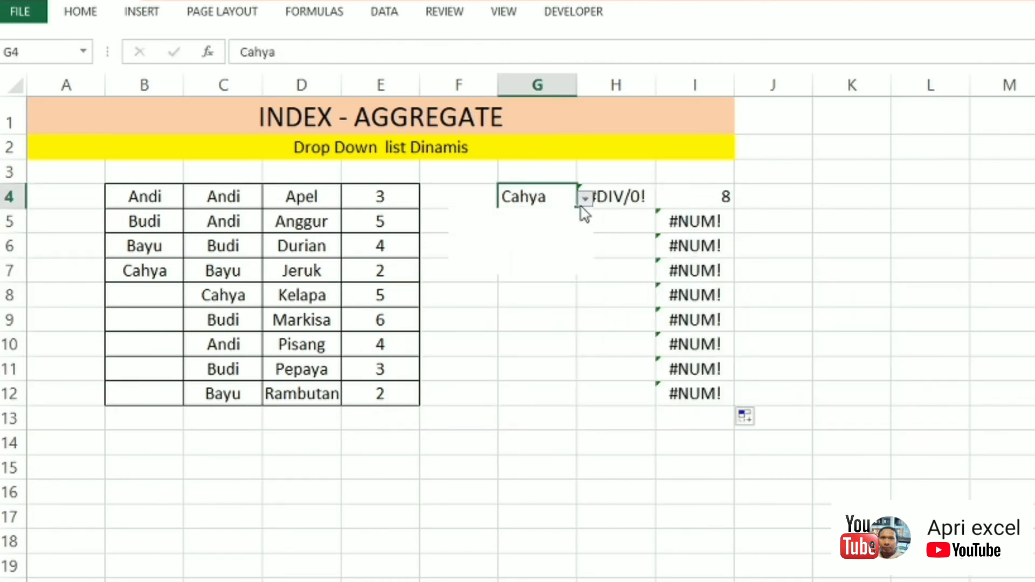
{"action": "left_click", "coordinate": [588, 229]}
Replace H4's content with the start of an INDEX formula that uses $B$4:$E$12 as its array.
{"action": "key", "text": "Right"}
{"action": "type", "text": "idn"}
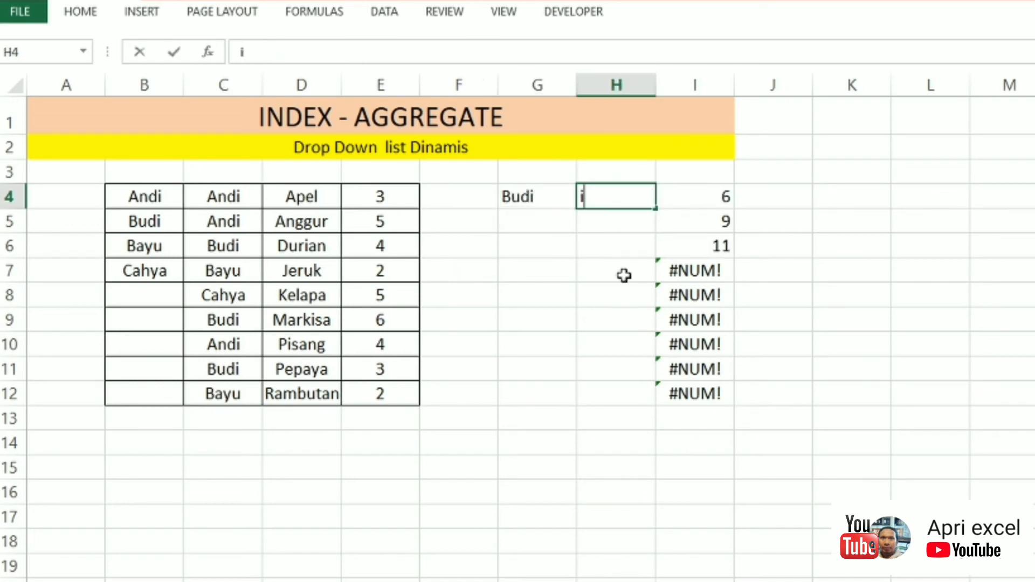
{"action": "key", "text": "BackSpace"}
{"action": "key", "text": "BackSpace"}
{"action": "key", "text": "BackSpace"}
{"action": "type", "text": "=inde"}
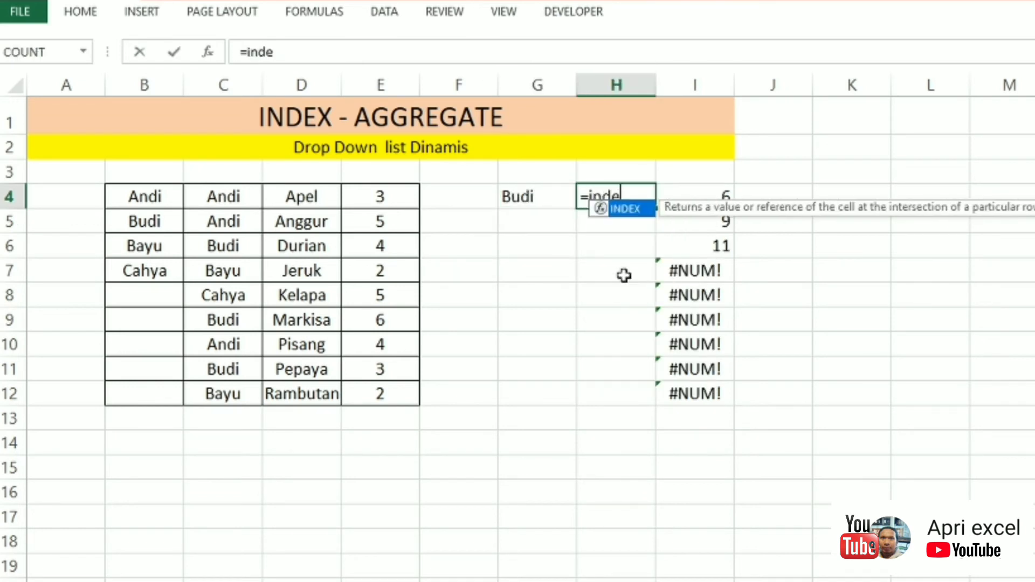
{"action": "type", "text": "x("}
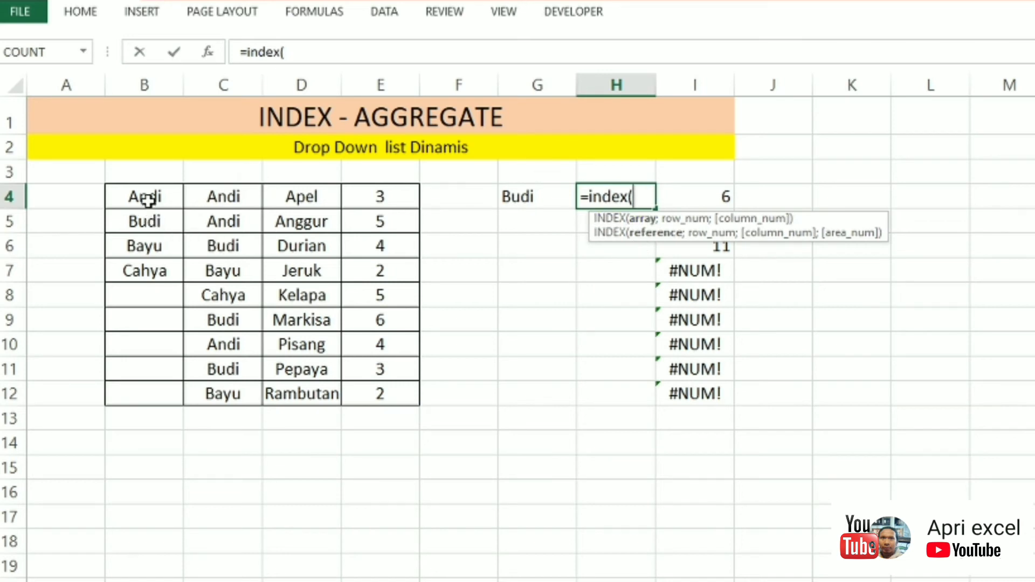
{"action": "left_click_drag", "start_coordinate": [173, 193], "coordinate": [408, 394]}
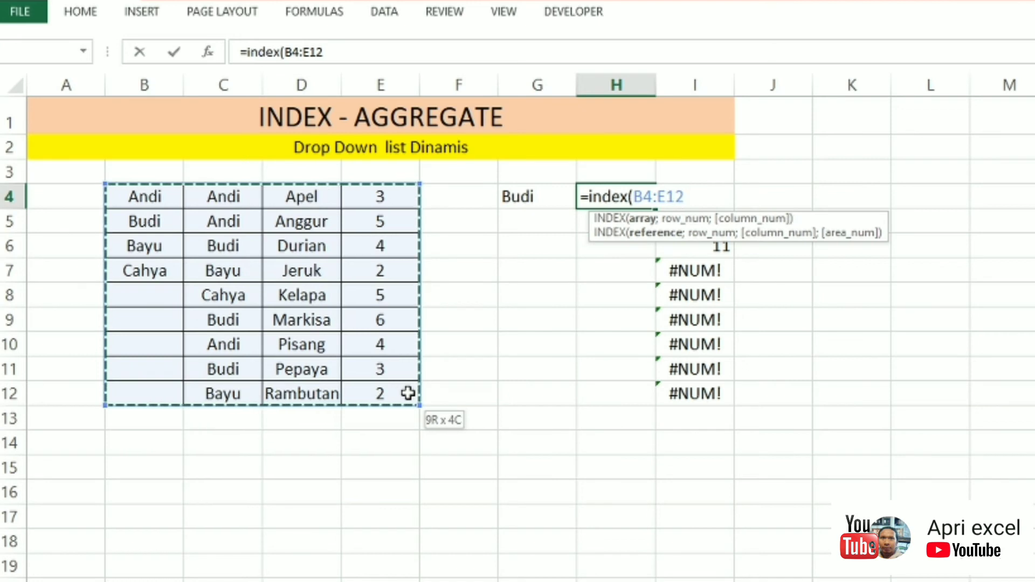
{"action": "key", "text": "F4"}
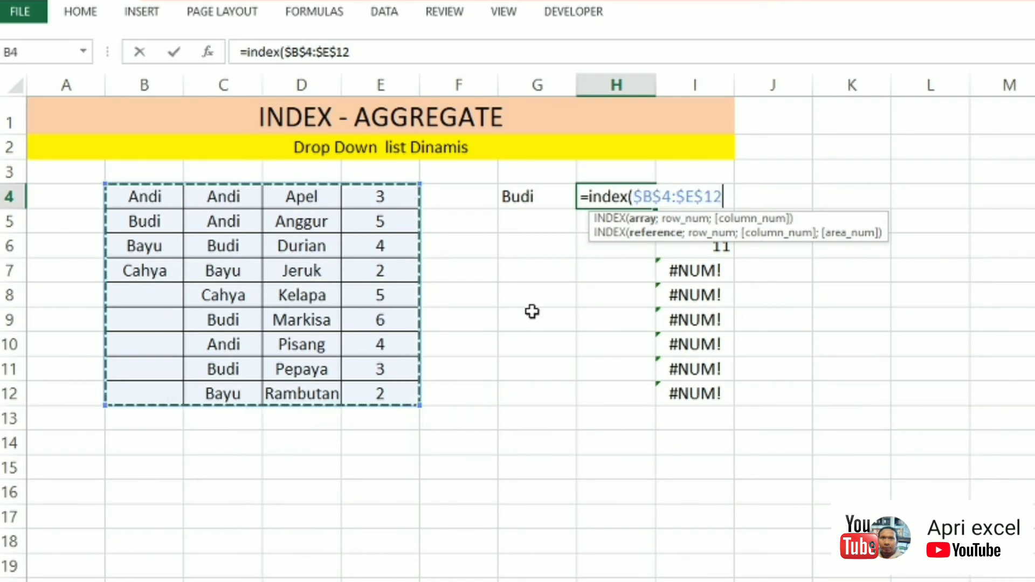
Complete H4's INDEX formula with I4 as the row number, giving =INDEX($B$4:$E$12;I4).
{"action": "type", "text": ";"}
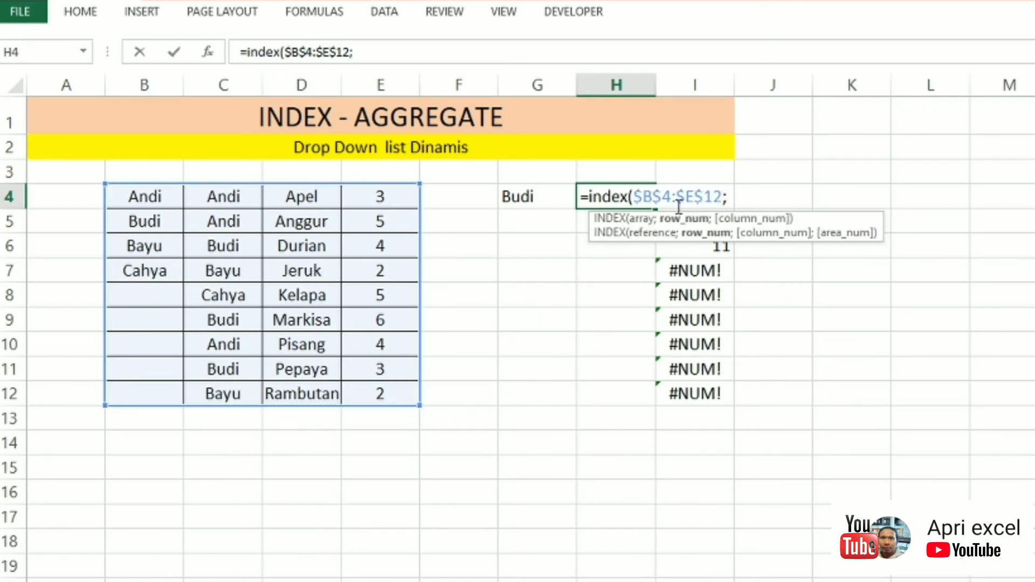
{"action": "left_click", "coordinate": [744, 194]}
{"action": "key", "text": "Left"}
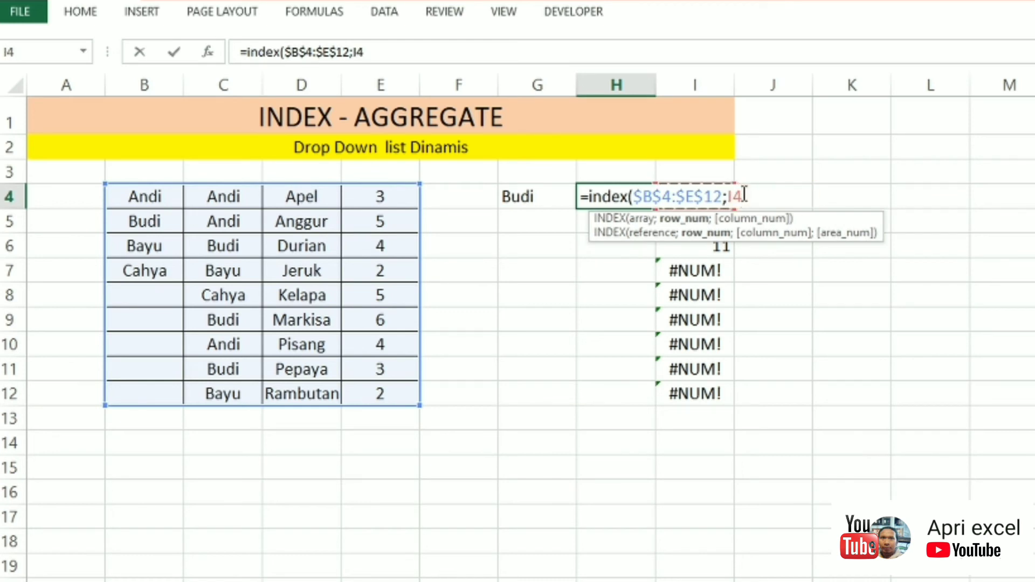
{"action": "left_click", "coordinate": [388, 52]}
{"action": "type", "text": ")"}
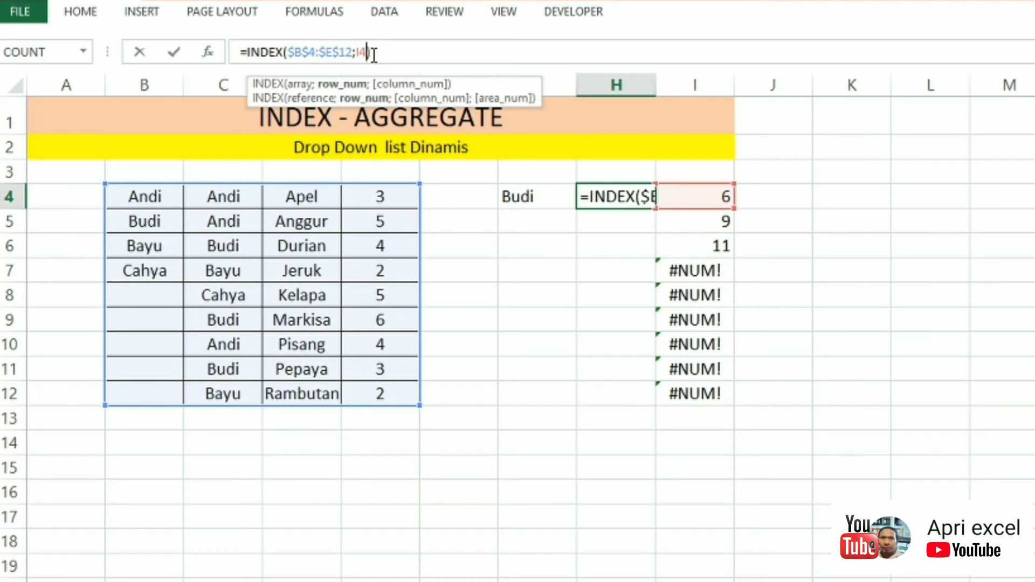
Add column number 3 to H4's INDEX formula, giving =INDEX($B$4:$E$12;I4;3), and fill it down to H12.
{"action": "key", "text": "Left"}
{"action": "type", "text": ";"}
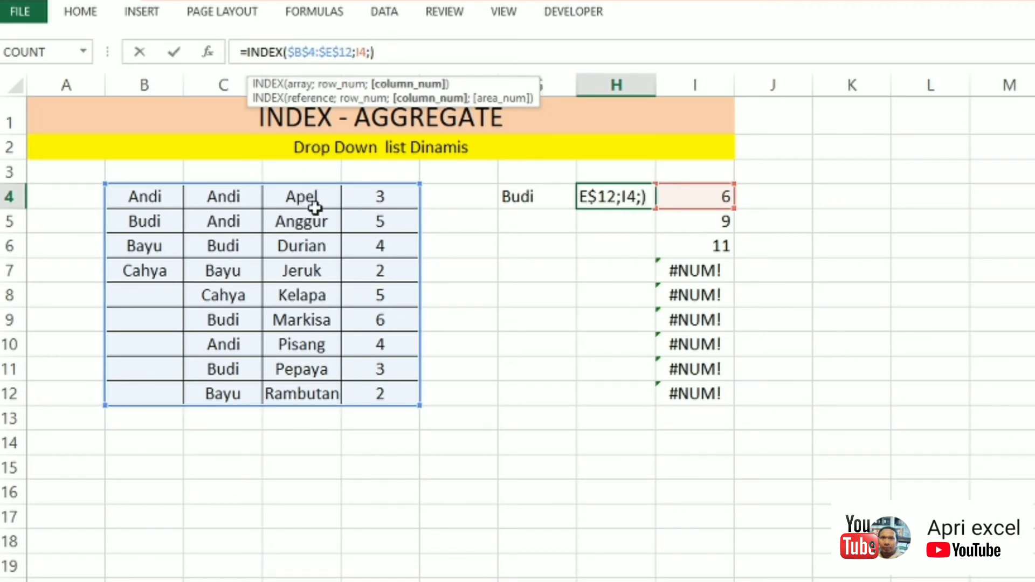
{"action": "type", "text": "3"}
{"action": "key", "text": "Return"}
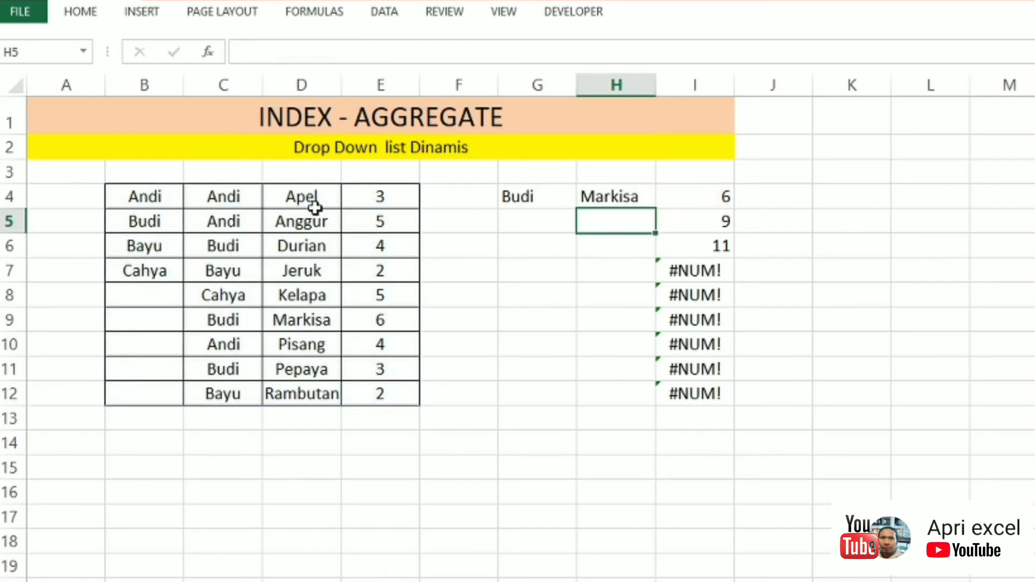
{"action": "left_click", "coordinate": [643, 204]}
{"action": "left_click_drag", "start_coordinate": [655, 210], "coordinate": [655, 403]}
Test the formulas with the third and fourth names in G4's drop-down list and examine the results in H5:H12.
{"action": "left_click", "coordinate": [585, 199]}
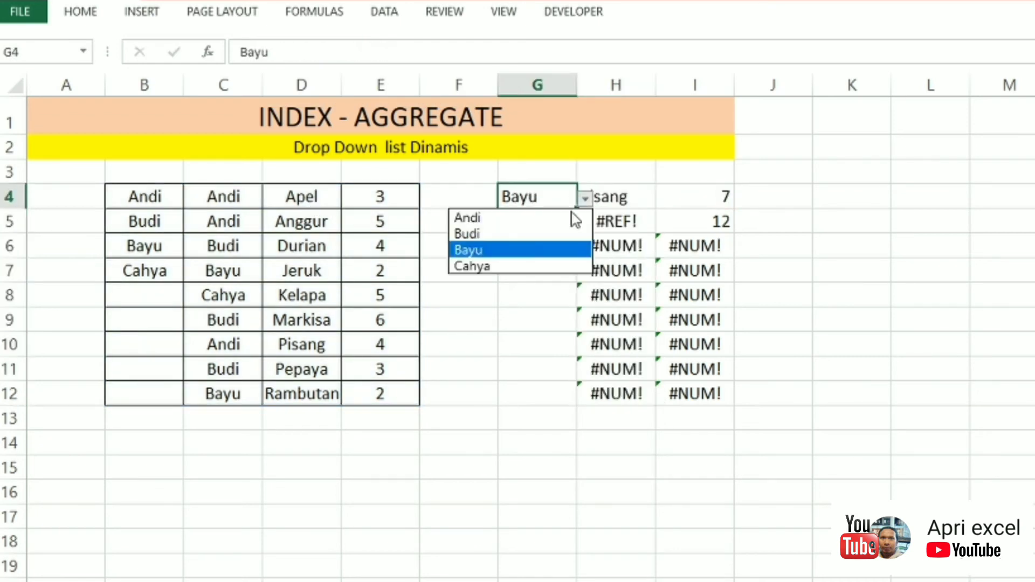
{"action": "left_click", "coordinate": [531, 266]}
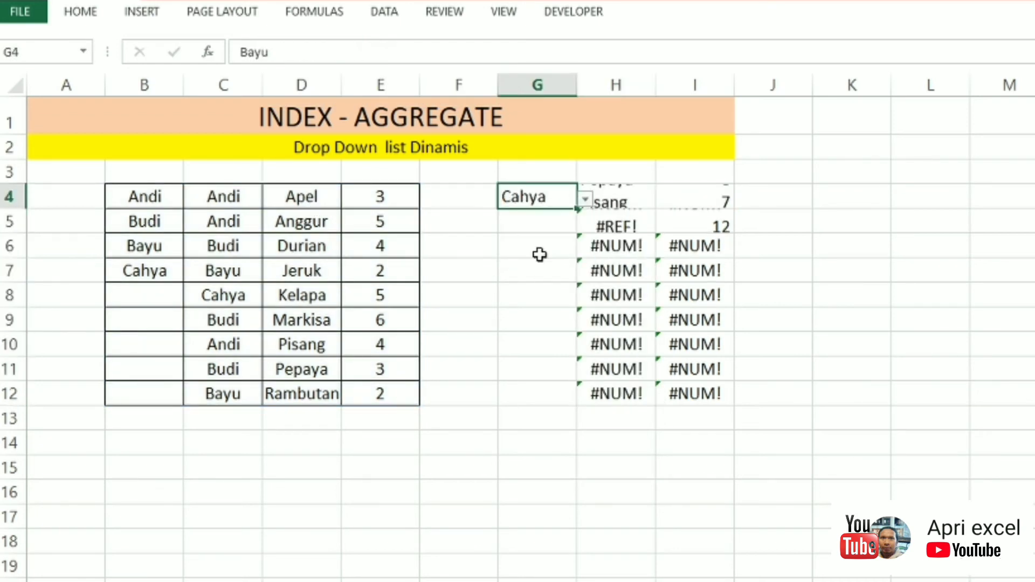
{"action": "left_click", "coordinate": [636, 197]}
{"action": "left_click_drag", "start_coordinate": [648, 233], "coordinate": [598, 391]}
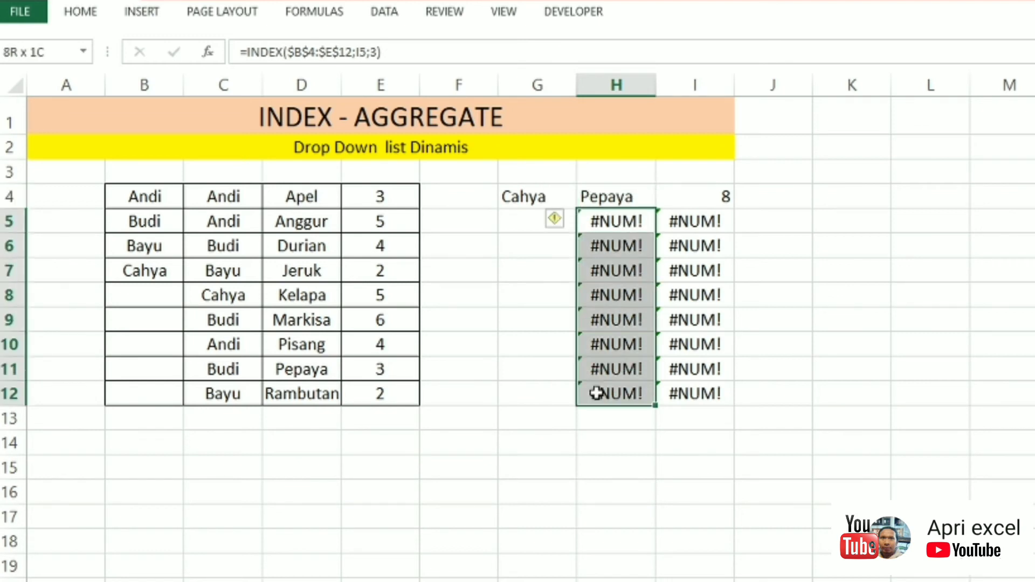
Wrap H4's INDEX formula in IFERROR with an empty text fallback, giving =IFERROR(INDEX($B$4:$E$12;I4;3);"").
{"action": "left_click", "coordinate": [605, 199]}
{"action": "left_click", "coordinate": [257, 51]}
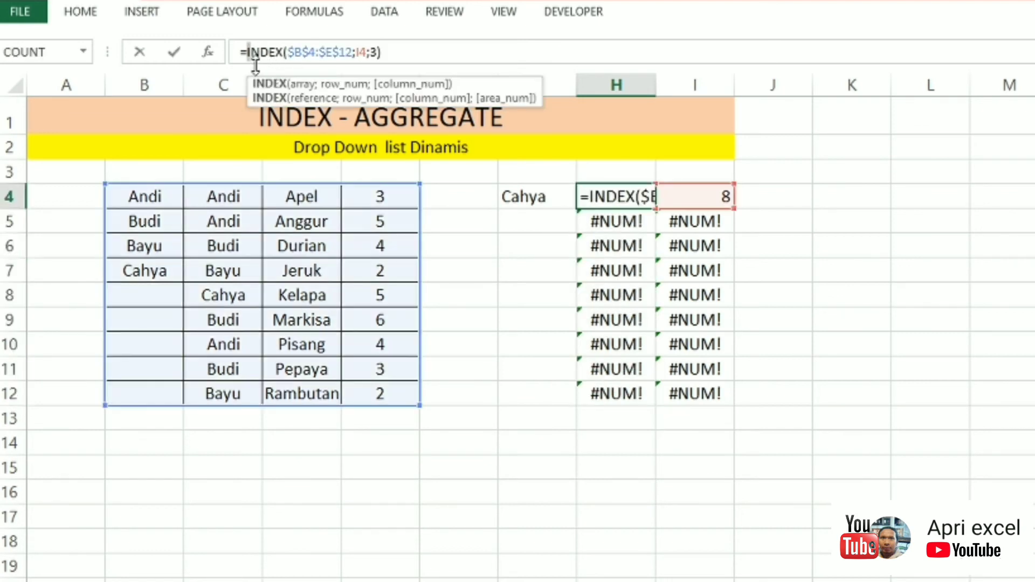
{"action": "type", "text": "iferro"}
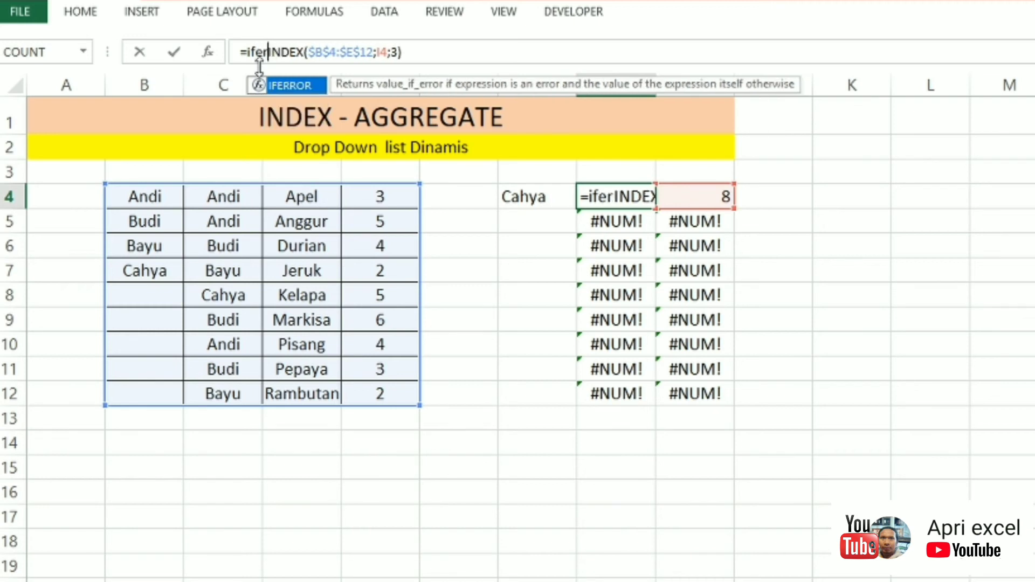
{"action": "type", "text": "r("}
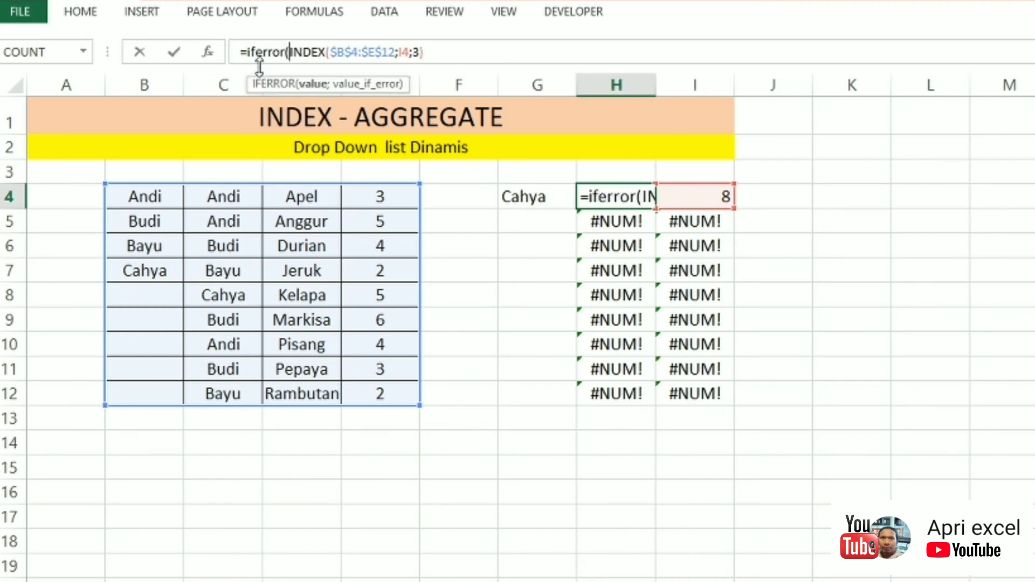
{"action": "type", "text": ";\"\")"}
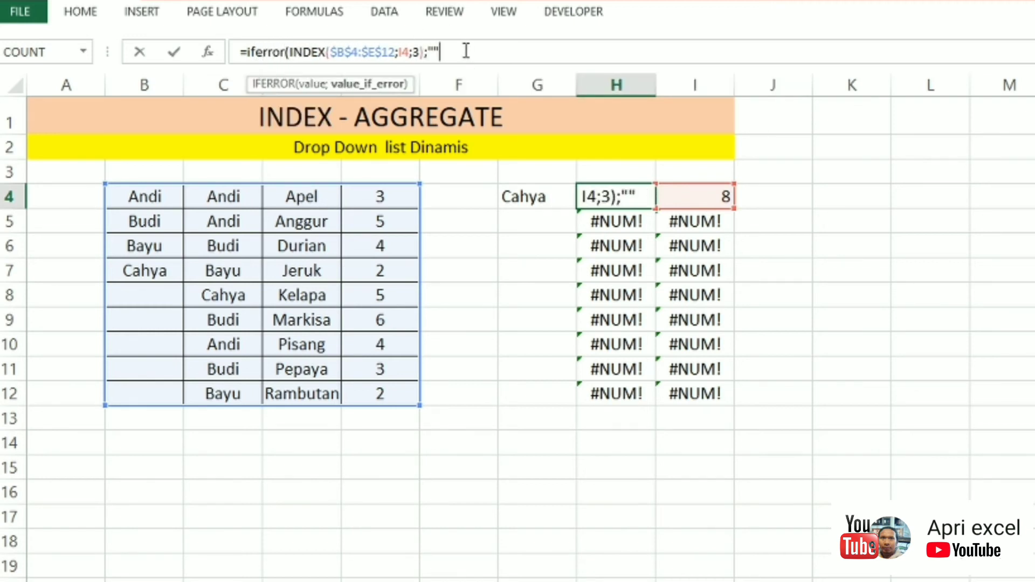
{"action": "key", "text": "Return"}
Fill H4's IFERROR formula down to H12.
{"action": "left_click", "coordinate": [631, 197]}
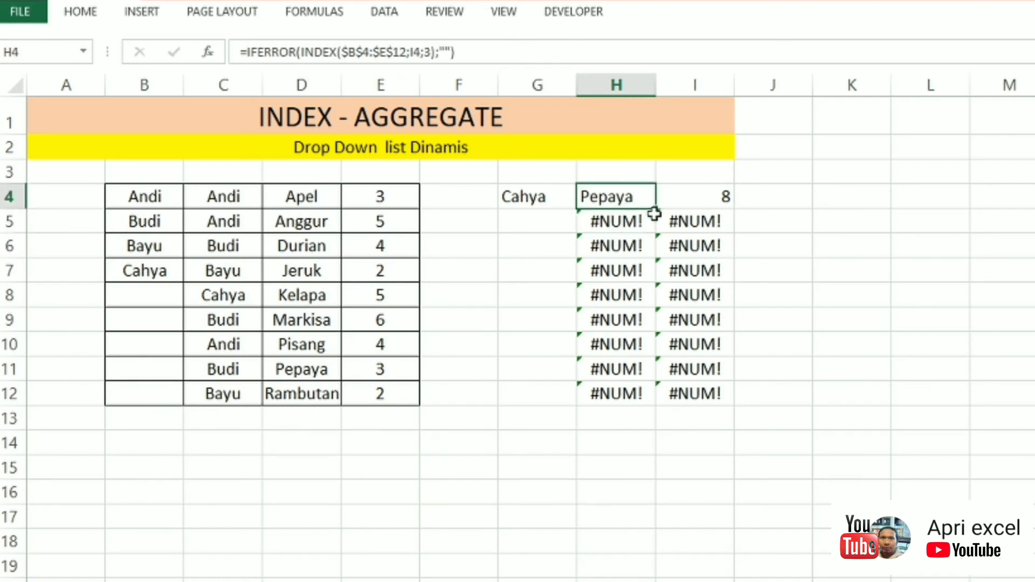
{"action": "left_click_drag", "start_coordinate": [654, 210], "coordinate": [647, 385]}
{"action": "left_click", "coordinate": [795, 273]}
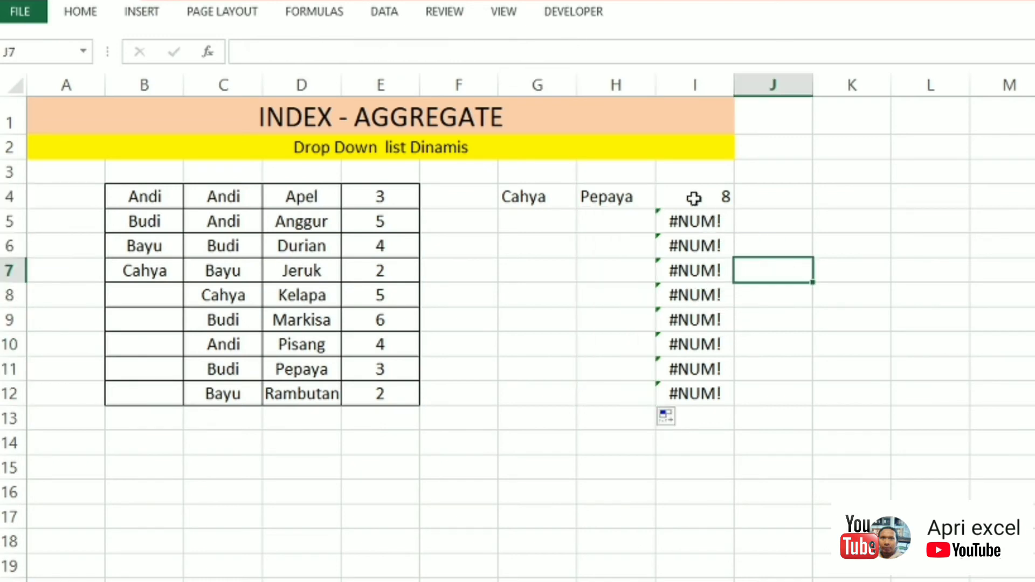
{"action": "left_click", "coordinate": [691, 199]}
{"action": "left_click", "coordinate": [630, 195]}
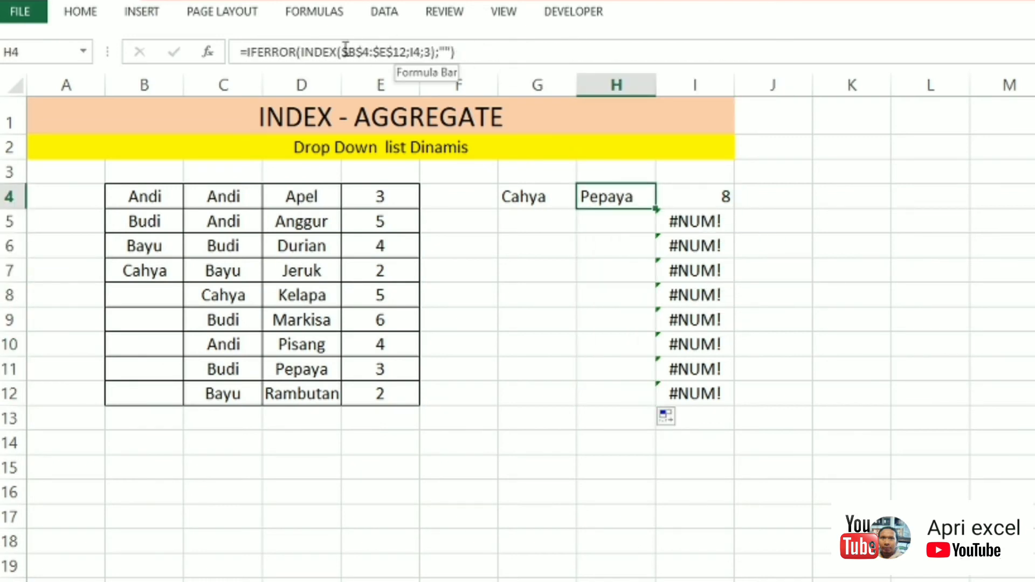
{"action": "left_click", "coordinate": [424, 54]}
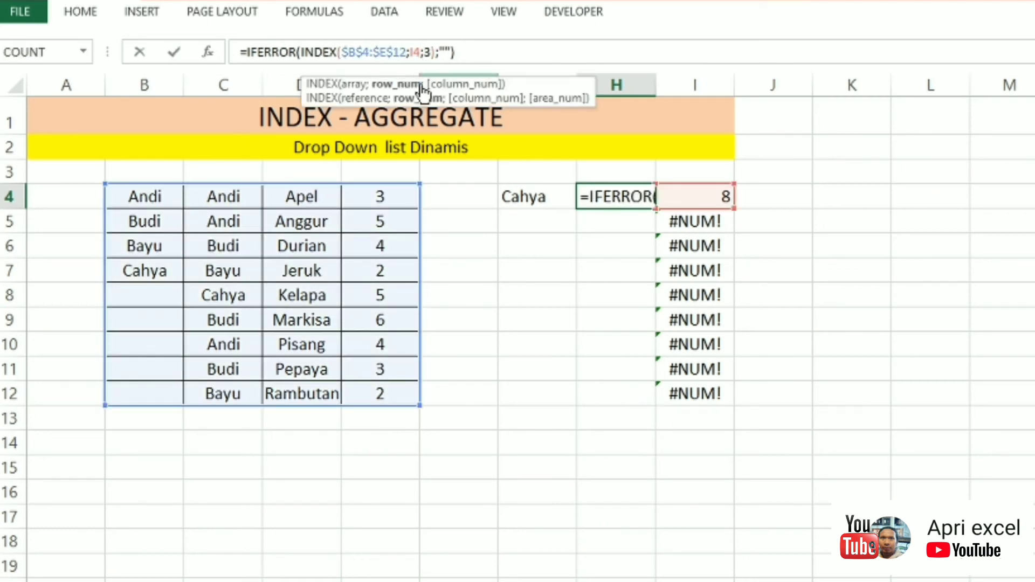
{"action": "left_click", "coordinate": [409, 99]}
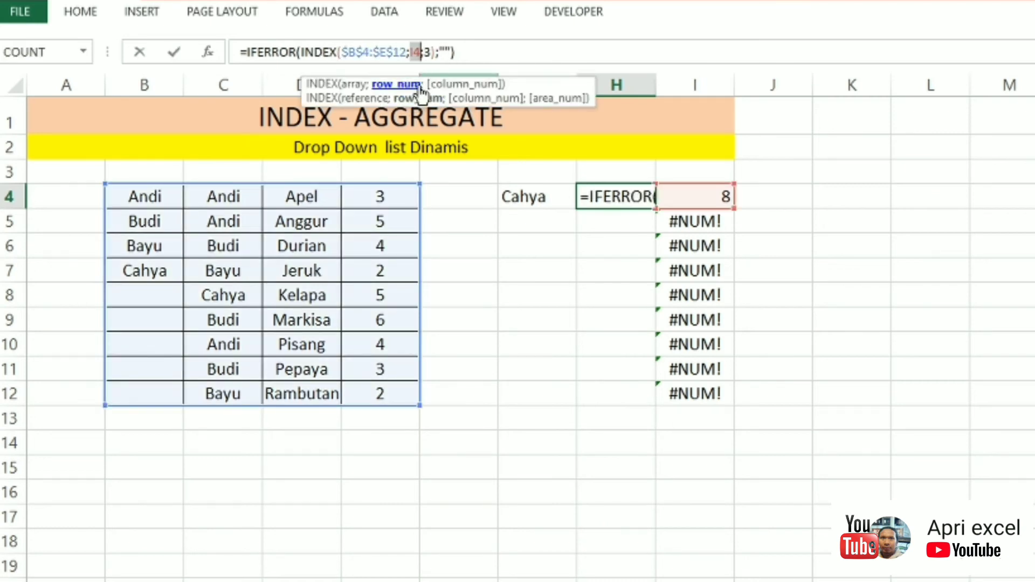
{"action": "key", "text": "Escape"}
Copy the AGGREGATE expression from I4's formula without its equals sign, leaving I4 unchanged.
{"action": "left_click", "coordinate": [701, 197]}
{"action": "left_click_drag", "start_coordinate": [750, 51], "coordinate": [246, 52]}
{"action": "key", "text": "ctrl+c"}
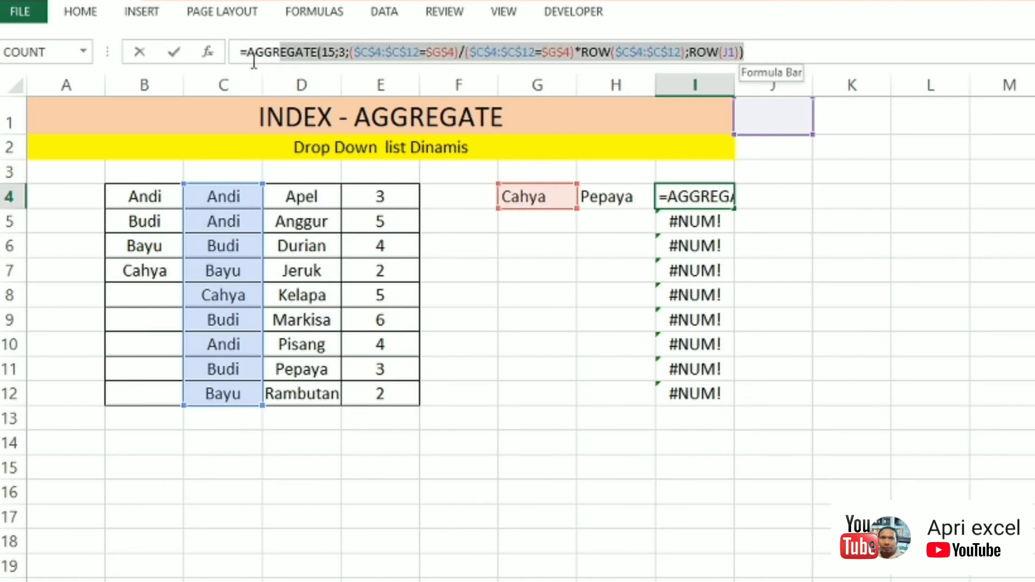
{"action": "key", "text": "Escape"}
Replace the I4 row number in H4's IFERROR-INDEX formula with the copied AGGREGATE expression.
{"action": "left_click", "coordinate": [592, 193]}
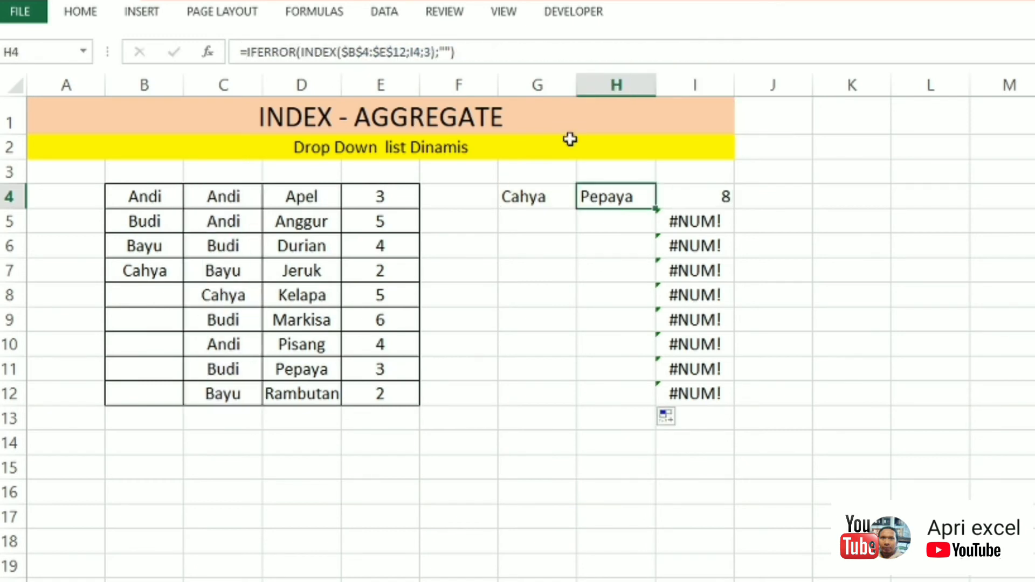
{"action": "double_click", "coordinate": [428, 52]}
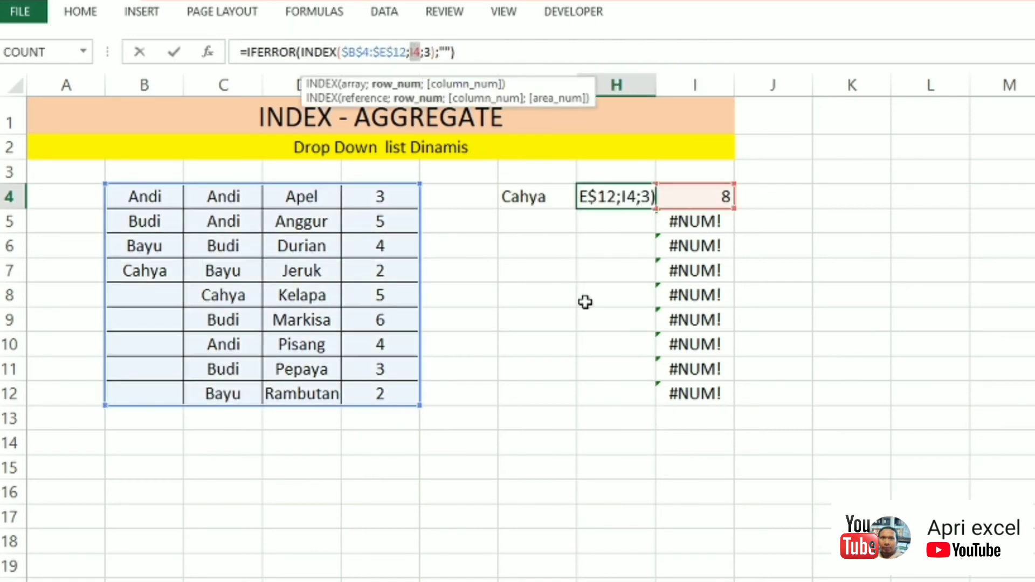
{"action": "key", "text": "ctrl+v"}
{"action": "key", "text": "Return"}
Fill H4's combined IFERROR, INDEX and AGGREGATE formula down to H12.
{"action": "left_click", "coordinate": [610, 203]}
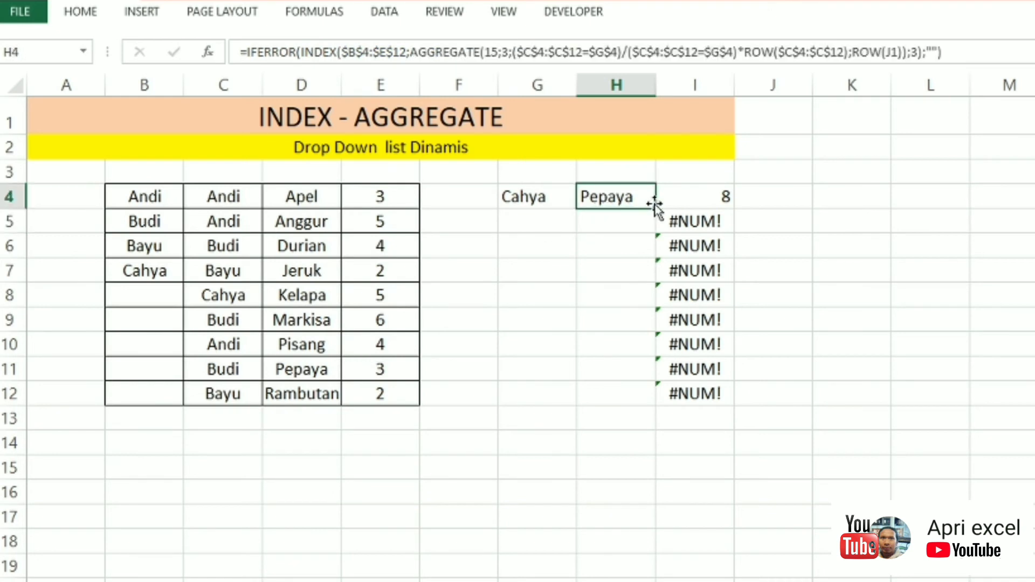
{"action": "left_click_drag", "start_coordinate": [657, 208], "coordinate": [629, 405]}
{"action": "left_click", "coordinate": [797, 319]}
Delete helper column I from the sheet.
{"action": "left_click", "coordinate": [701, 85]}
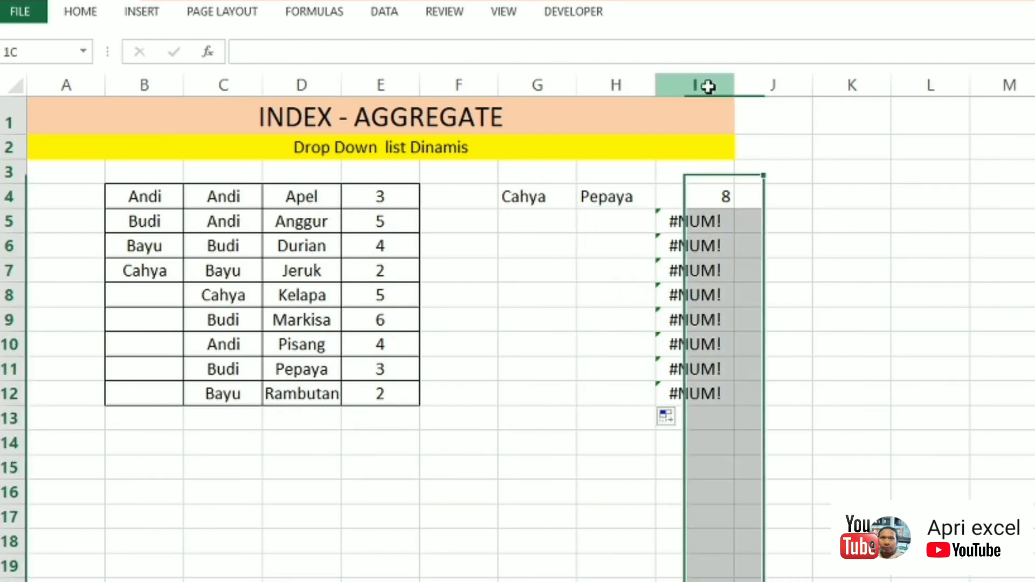
{"action": "right_click", "coordinate": [700, 86]}
{"action": "left_click", "coordinate": [770, 245]}
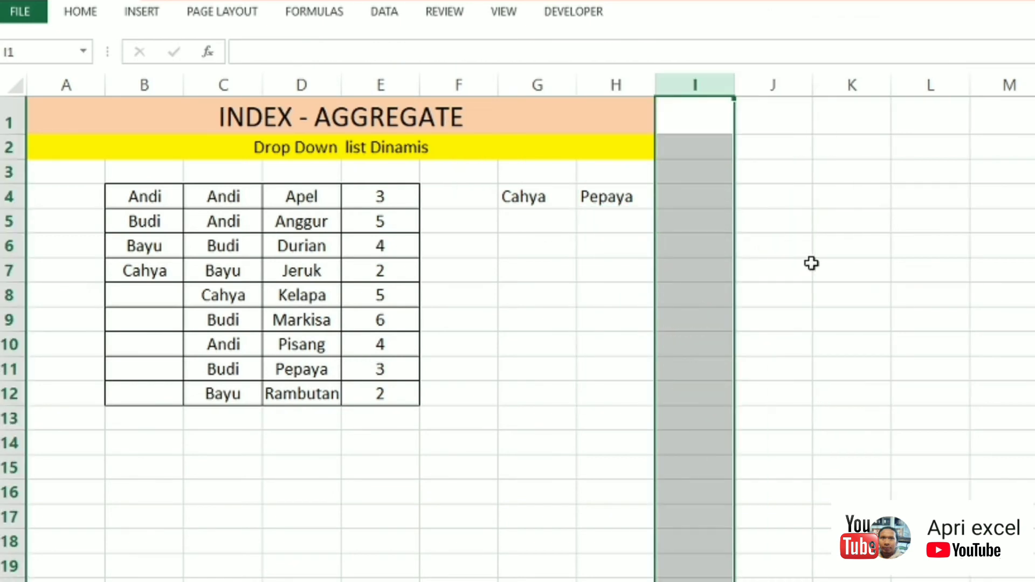
Check the item list in column H by choosing each of the four names in G4 in turn and examining column C.
{"action": "left_click", "coordinate": [647, 210]}
{"action": "left_click", "coordinate": [569, 202]}
{"action": "left_click", "coordinate": [584, 198]}
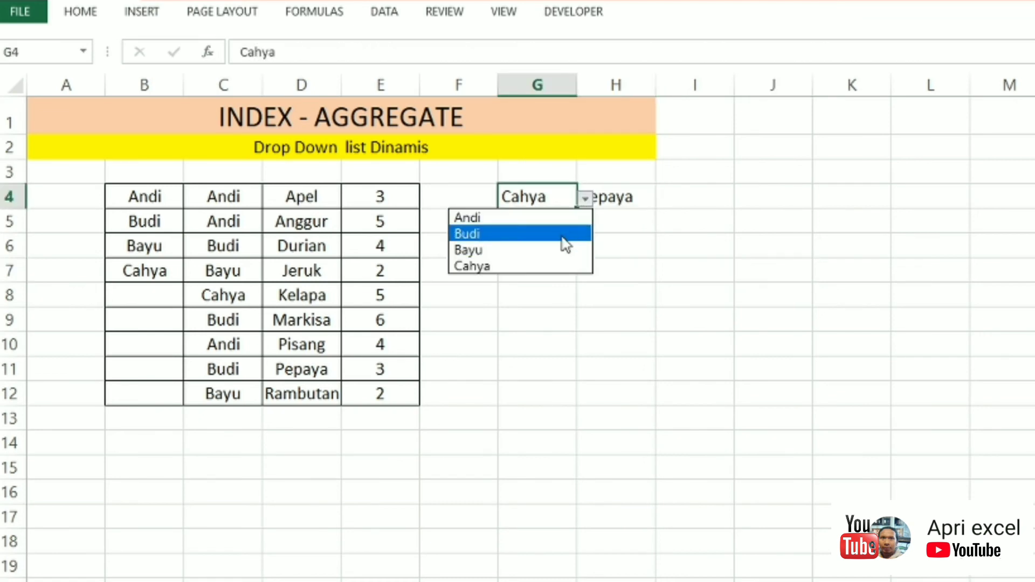
{"action": "left_click", "coordinate": [571, 235]}
{"action": "left_click", "coordinate": [586, 199]}
{"action": "left_click", "coordinate": [569, 217]}
{"action": "left_click", "coordinate": [585, 198]}
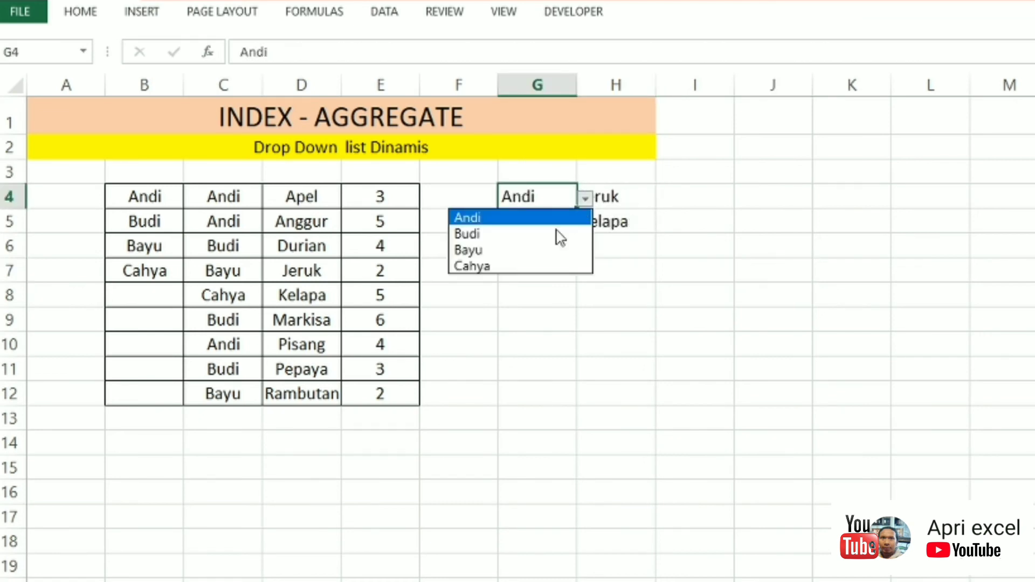
{"action": "left_click", "coordinate": [558, 250]}
{"action": "left_click", "coordinate": [585, 199]}
{"action": "left_click", "coordinate": [533, 267]}
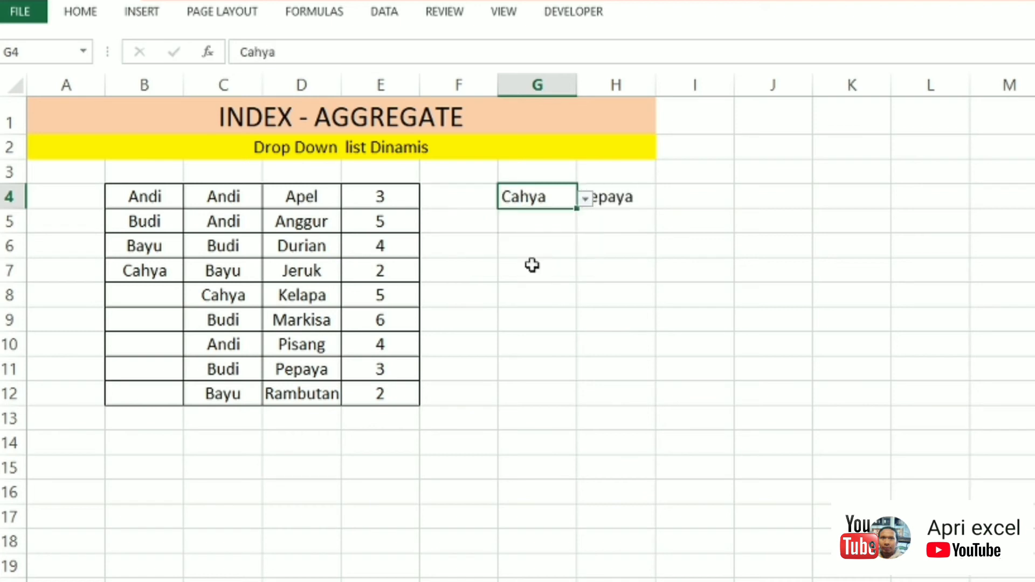
{"action": "left_click", "coordinate": [248, 273]}
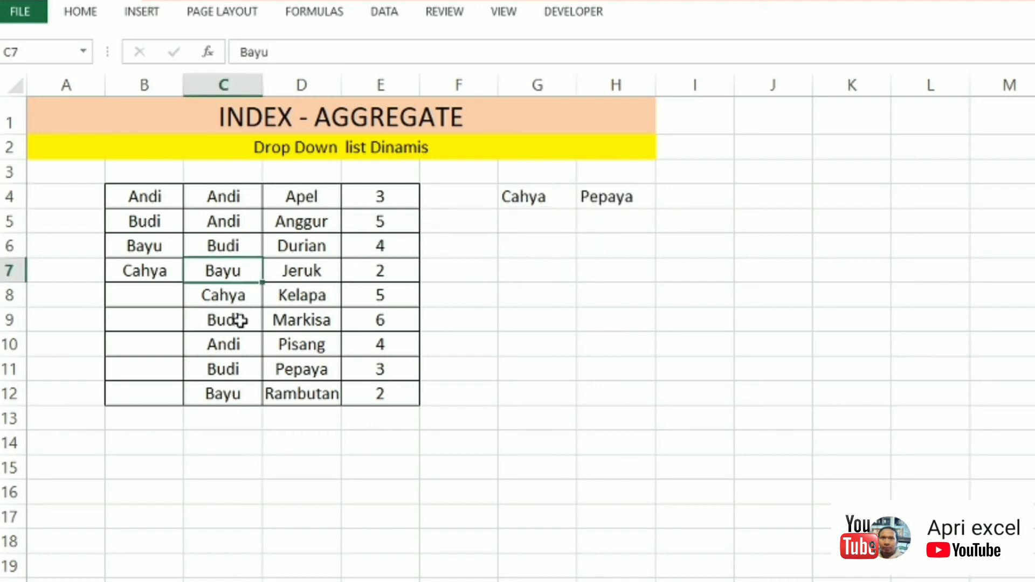
{"action": "left_click", "coordinate": [227, 384]}
Widen column H and choose the third name from G4's drop-down list.
{"action": "left_click_drag", "start_coordinate": [651, 94], "coordinate": [688, 93]}
{"action": "left_click", "coordinate": [566, 196]}
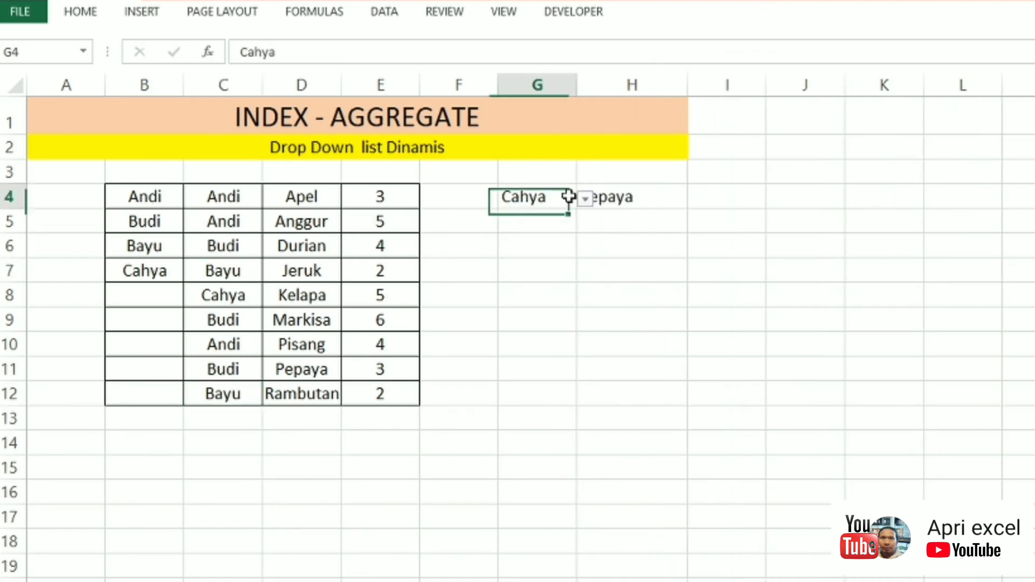
{"action": "left_click", "coordinate": [585, 199]}
{"action": "left_click", "coordinate": [539, 251]}
Compare the items listed in column H with the chosen name's rows in columns C and D.
{"action": "left_click", "coordinate": [601, 250]}
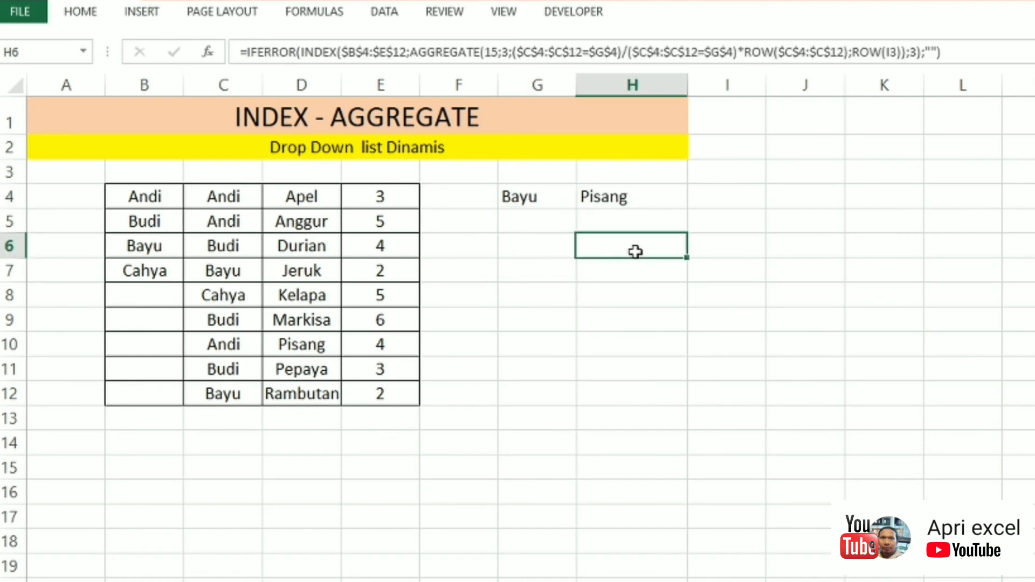
{"action": "left_click", "coordinate": [256, 396]}
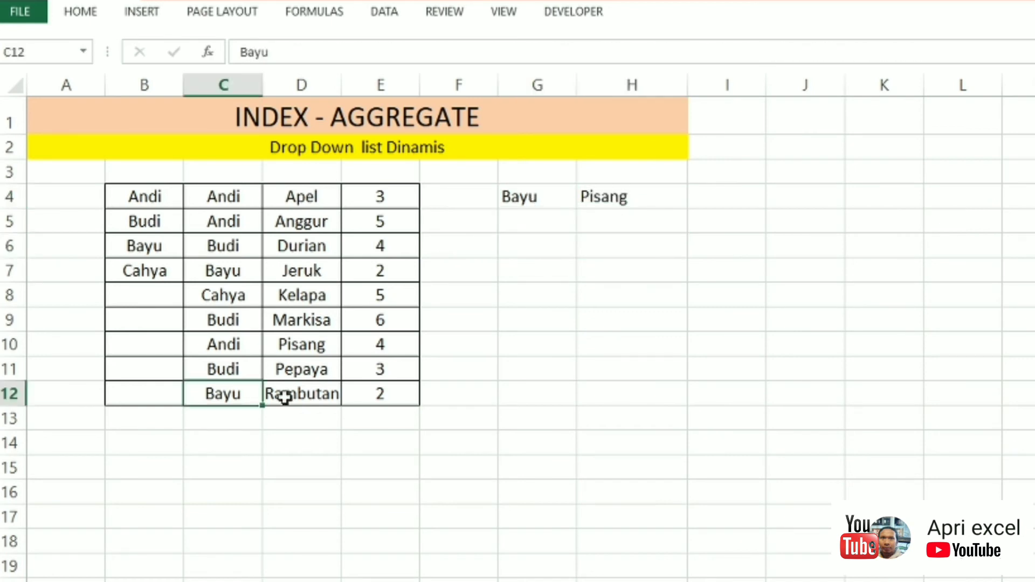
{"action": "left_click", "coordinate": [241, 273]}
{"action": "left_click", "coordinate": [301, 272]}
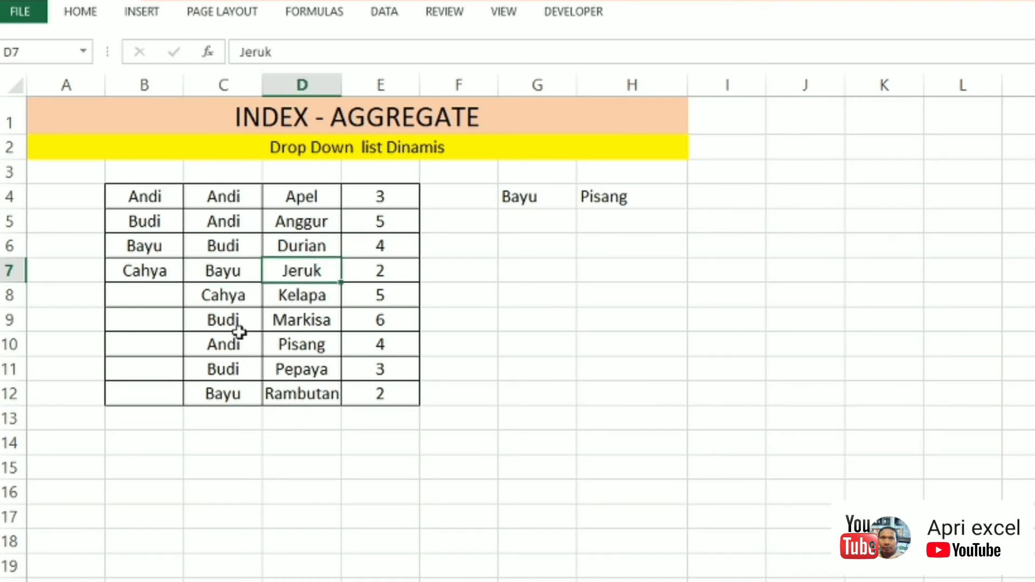
{"action": "left_click", "coordinate": [287, 344]}
Change the first ROW reference in H4's formula from $C$4:$C$12 to the whole column $C:$C.
{"action": "left_click", "coordinate": [612, 194]}
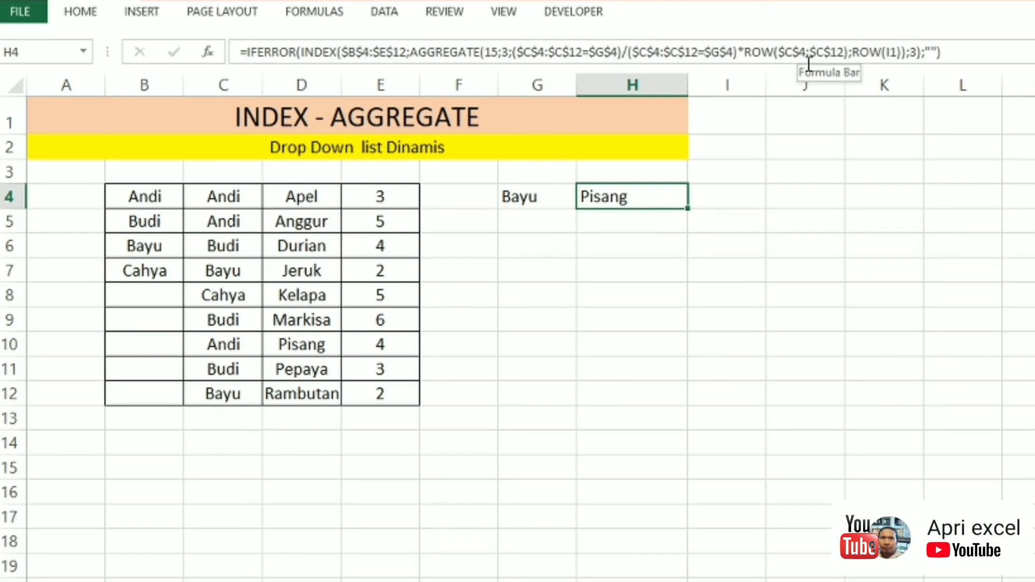
{"action": "left_click_drag", "start_coordinate": [847, 54], "coordinate": [785, 52]}
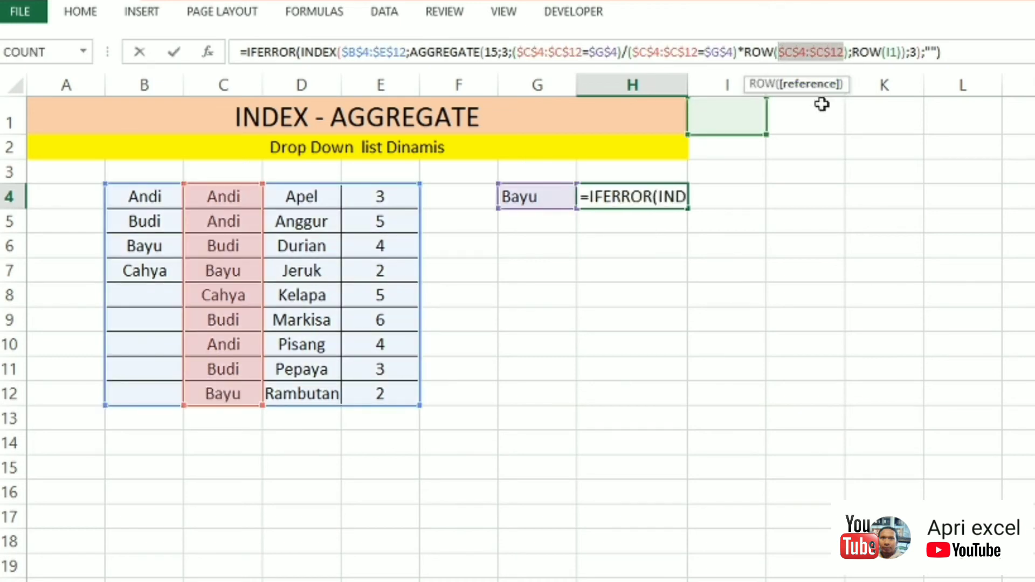
{"action": "key", "text": "Delete"}
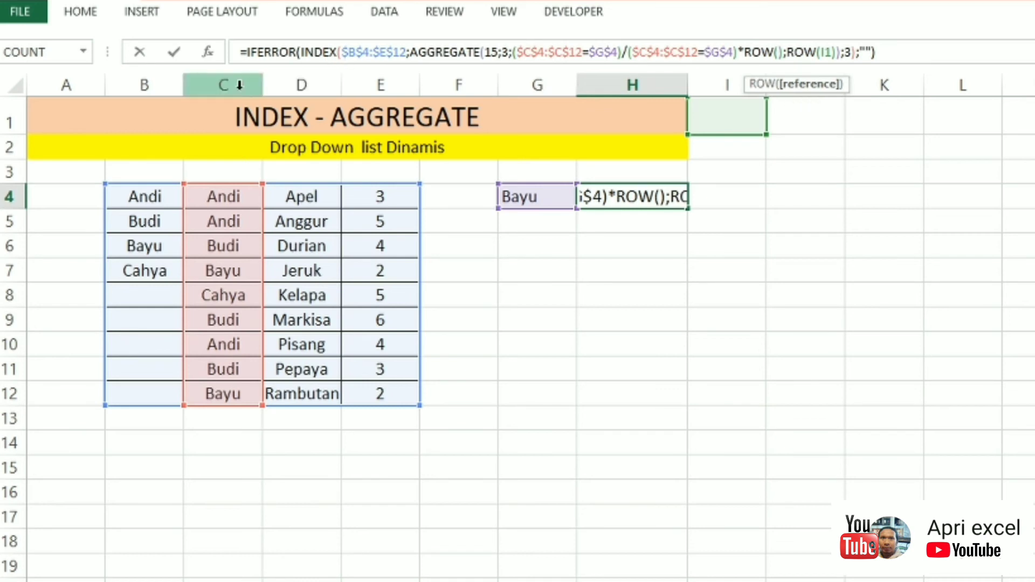
{"action": "left_click", "coordinate": [239, 90]}
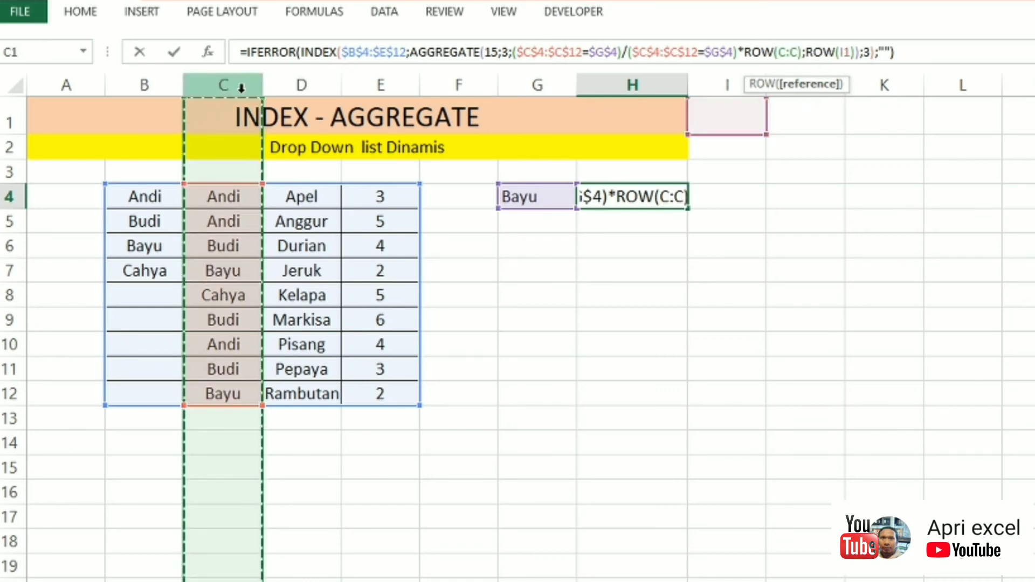
{"action": "key", "text": "F4"}
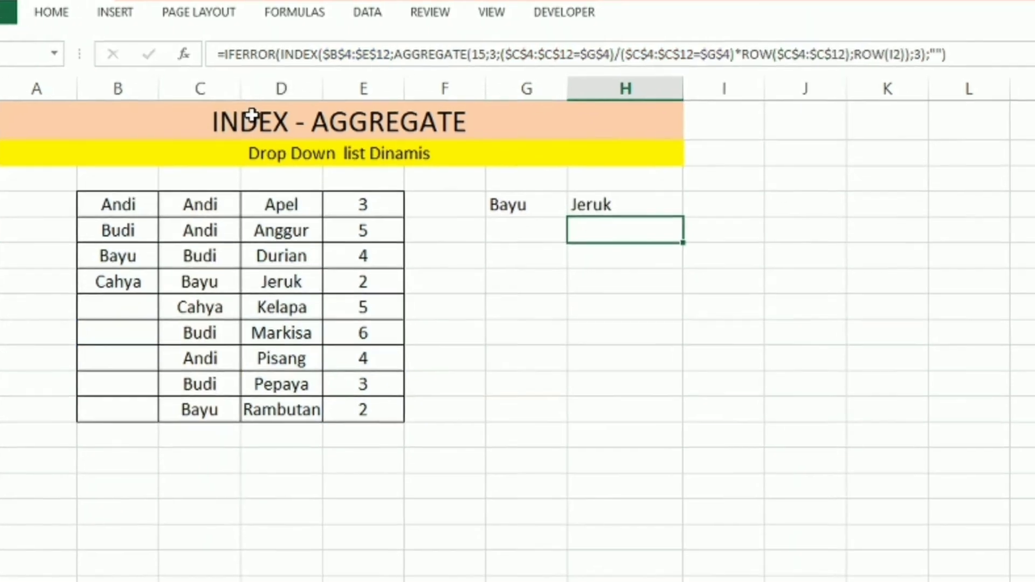
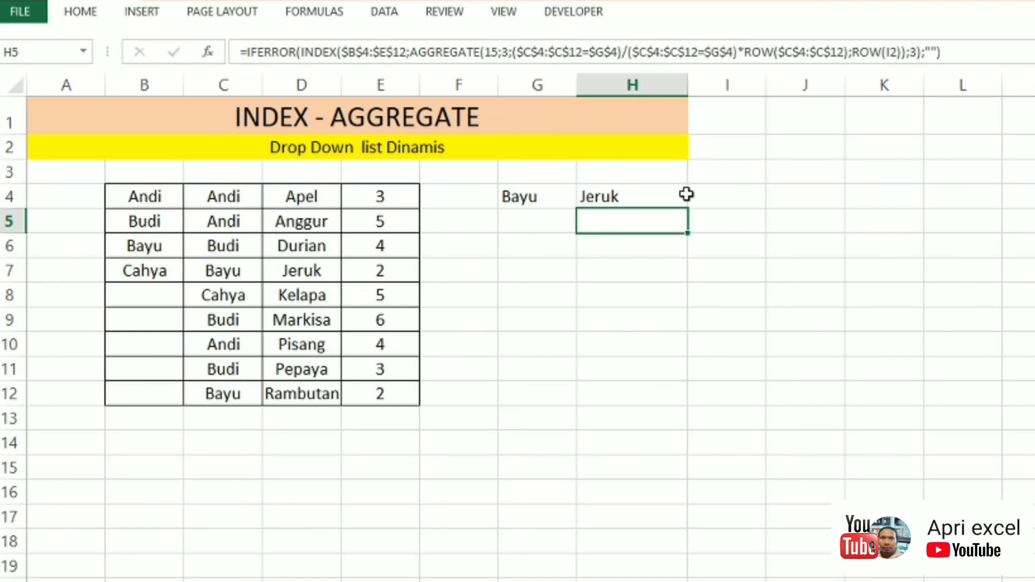
Fill H4's corrected formula with ROW($C:$C) down to H12.
{"action": "left_click", "coordinate": [636, 270]}
{"action": "left_click_drag", "start_coordinate": [645, 286], "coordinate": [615, 515]}
{"action": "left_click_drag", "start_coordinate": [666, 375], "coordinate": [664, 405]}
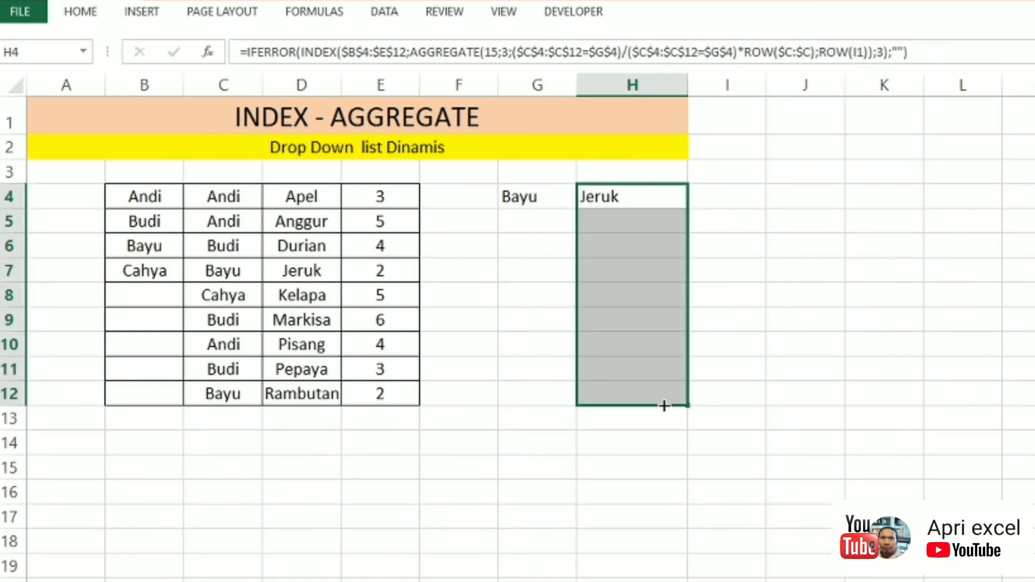
Check the refilled items in column H against the chosen name's rows in the source table.
{"action": "left_click", "coordinate": [543, 203]}
{"action": "left_click", "coordinate": [259, 276]}
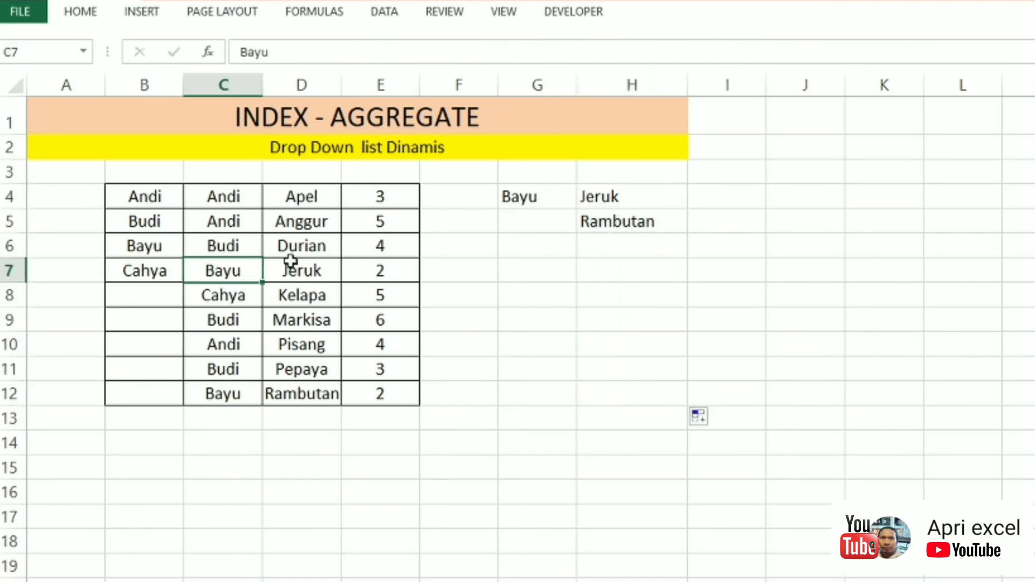
{"action": "left_click", "coordinate": [289, 262]}
{"action": "left_click", "coordinate": [269, 395]}
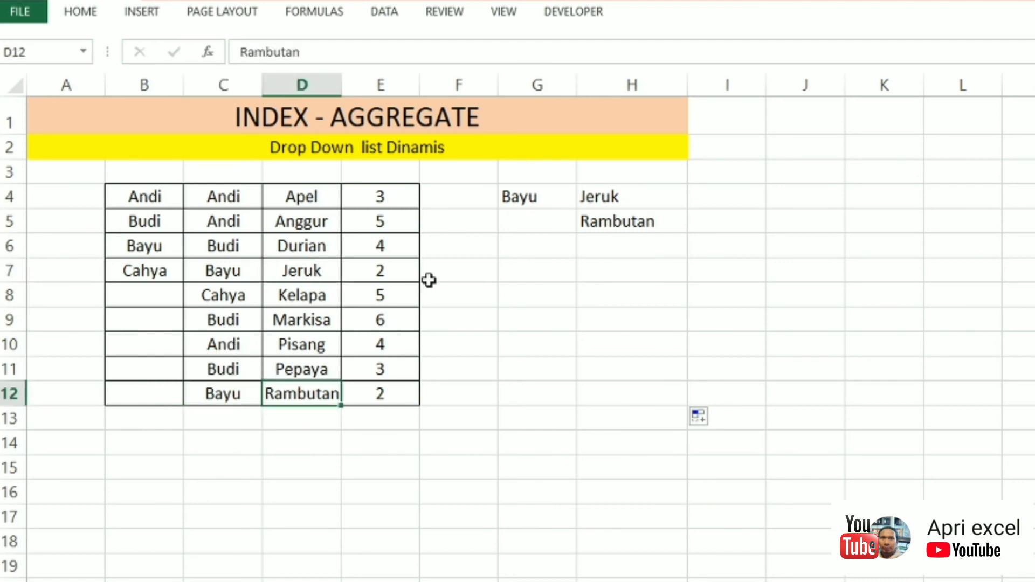
Choose the first name in G4's drop-down list and compare the listed items with its rows in columns C and D.
{"action": "left_click", "coordinate": [539, 197]}
{"action": "left_click", "coordinate": [585, 198]}
{"action": "left_click", "coordinate": [578, 218]}
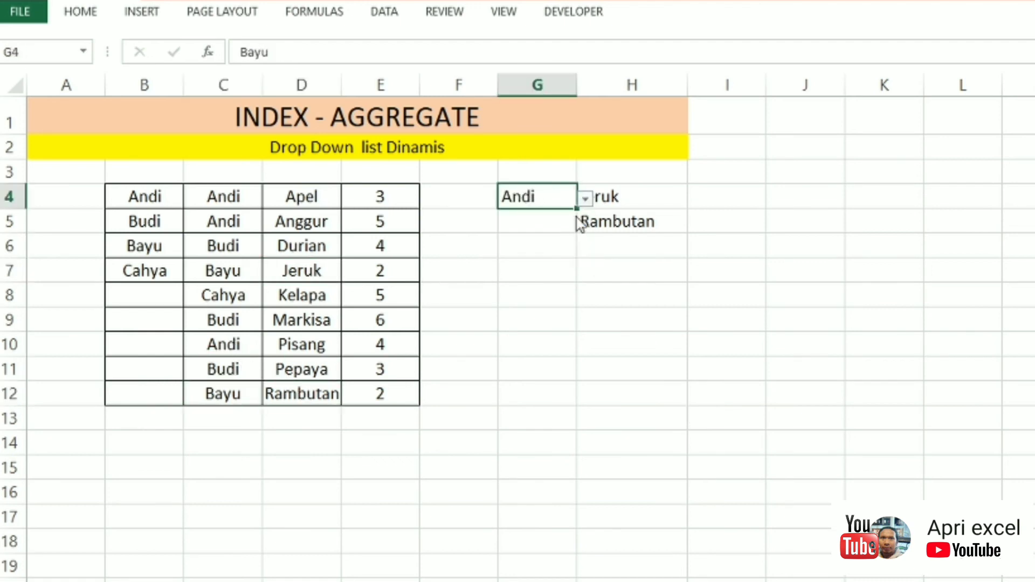
{"action": "left_click", "coordinate": [756, 201]}
{"action": "left_click", "coordinate": [632, 205]}
{"action": "left_click", "coordinate": [307, 201]}
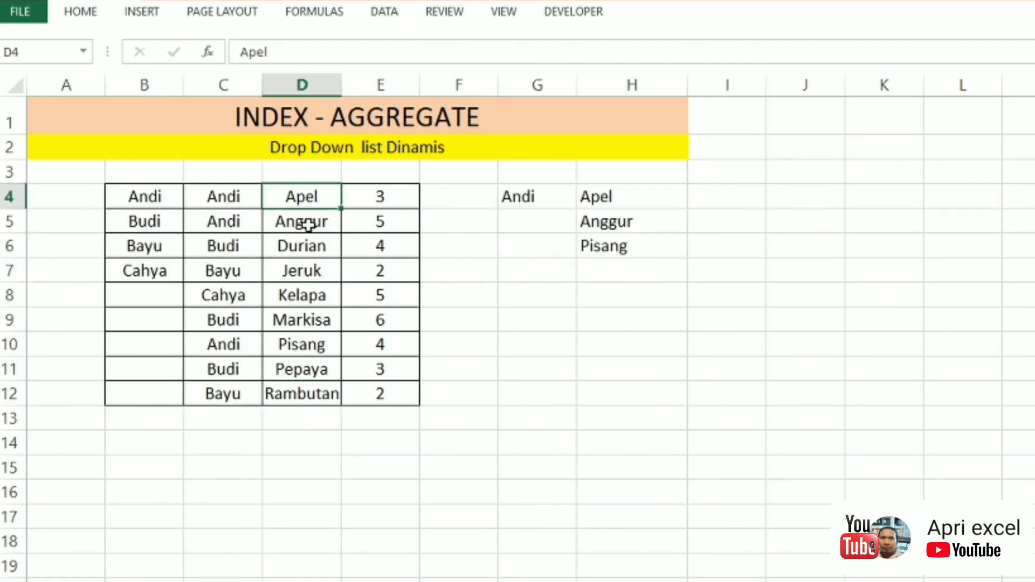
{"action": "left_click", "coordinate": [309, 224]}
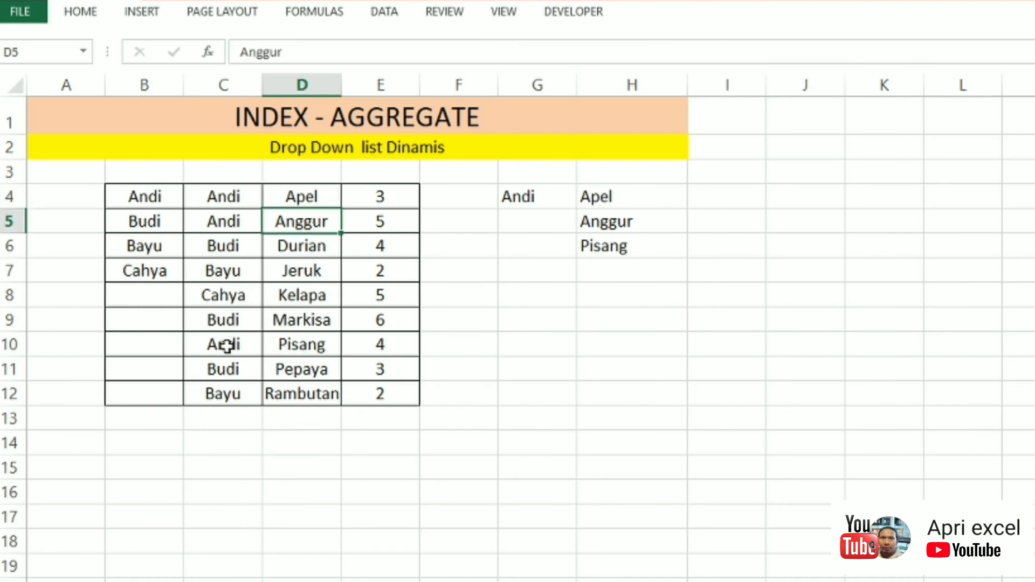
{"action": "left_click", "coordinate": [287, 348]}
Choose the second name in G4's drop-down list and inspect the items listed in column H.
{"action": "left_click", "coordinate": [566, 197]}
{"action": "left_click", "coordinate": [585, 198]}
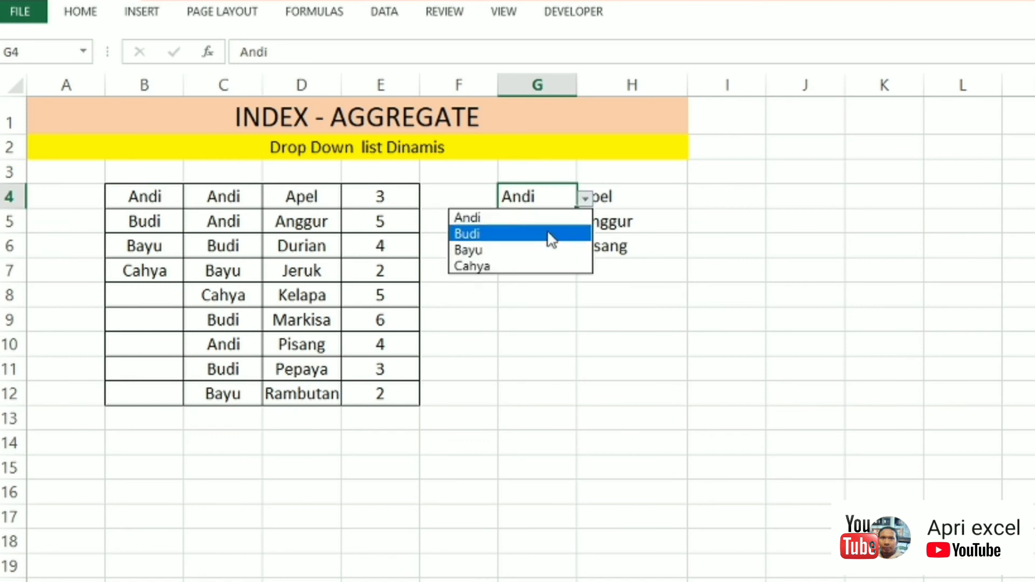
{"action": "left_click", "coordinate": [550, 233]}
{"action": "left_click", "coordinate": [634, 204]}
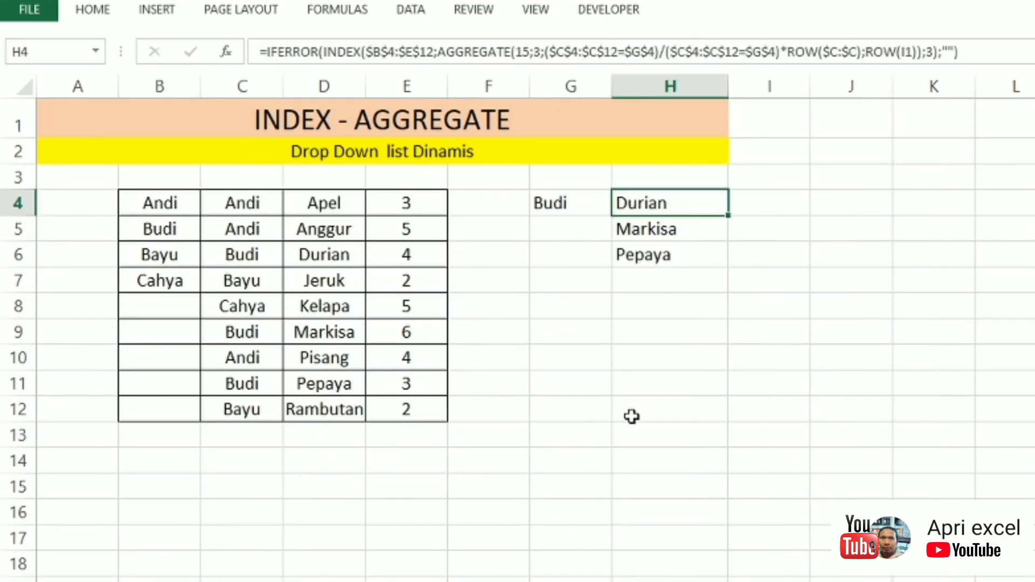
{"action": "left_click", "coordinate": [606, 325]}
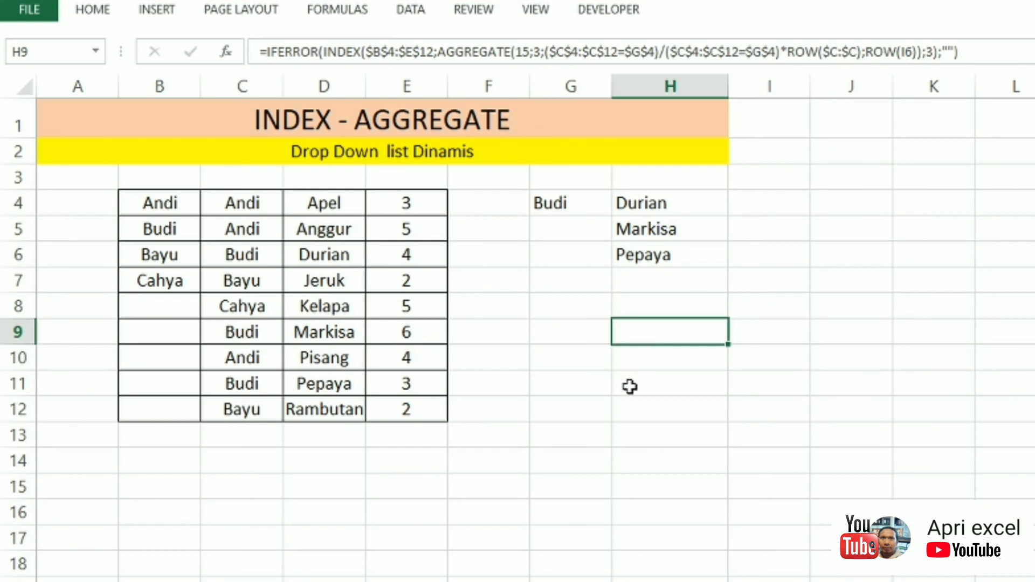
{"action": "left_click_drag", "start_coordinate": [657, 203], "coordinate": [673, 259]}
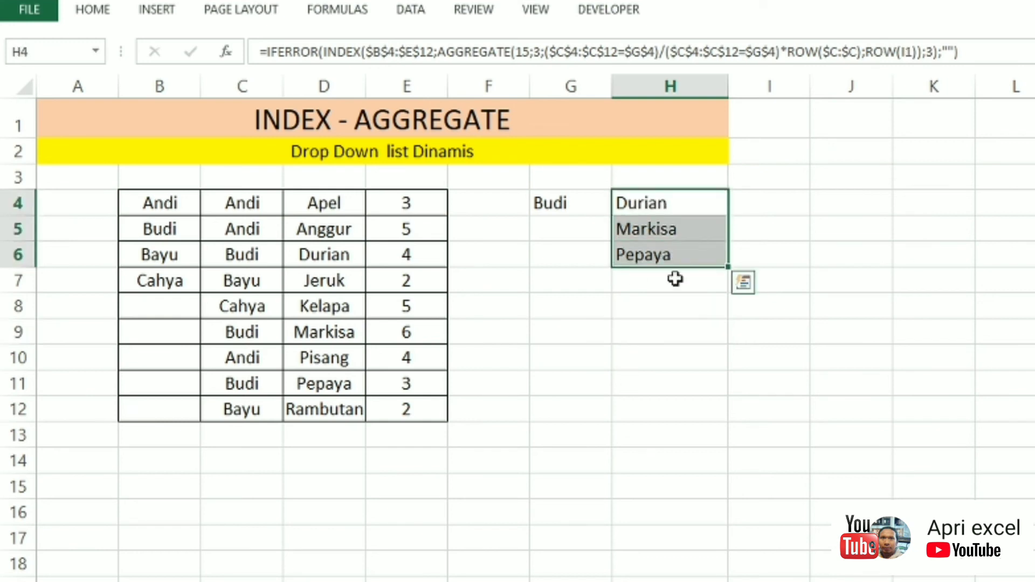
{"action": "left_click", "coordinate": [658, 203]}
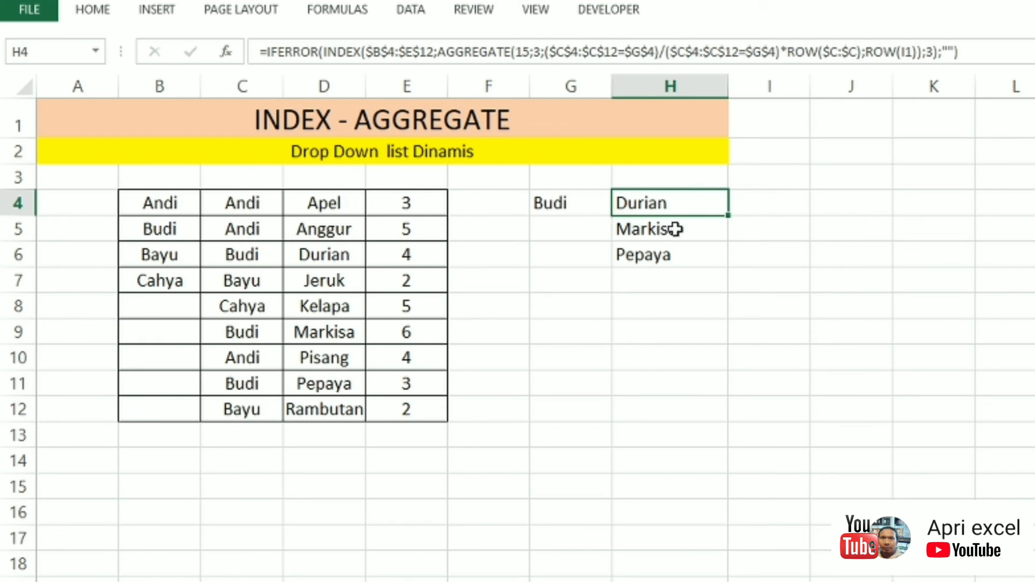
{"action": "left_click", "coordinate": [555, 208]}
{"action": "left_click", "coordinate": [652, 197]}
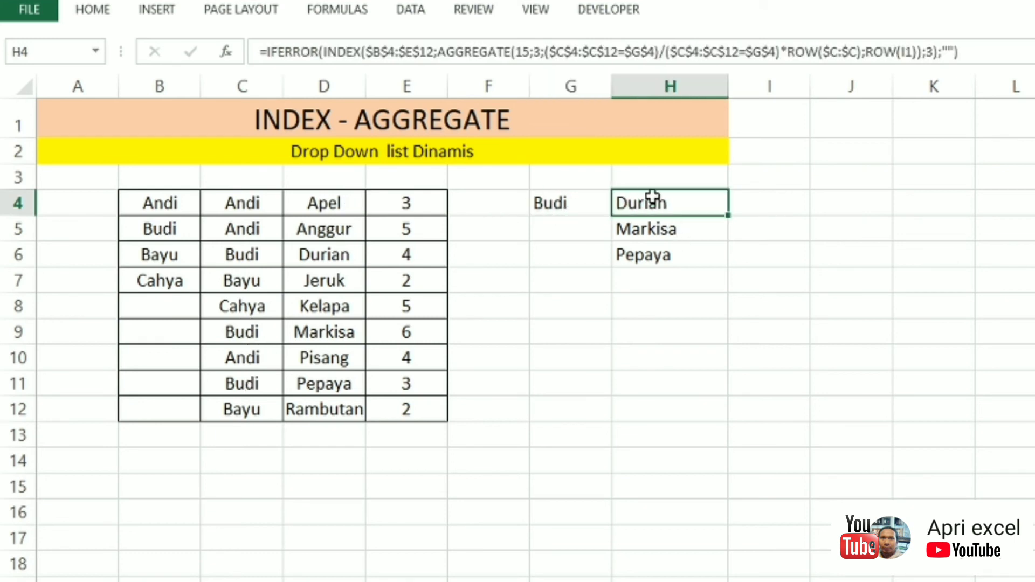
Change the INDEX column number in H4's formula to 2 and fill the formula down to H12.
{"action": "left_click", "coordinate": [936, 51]}
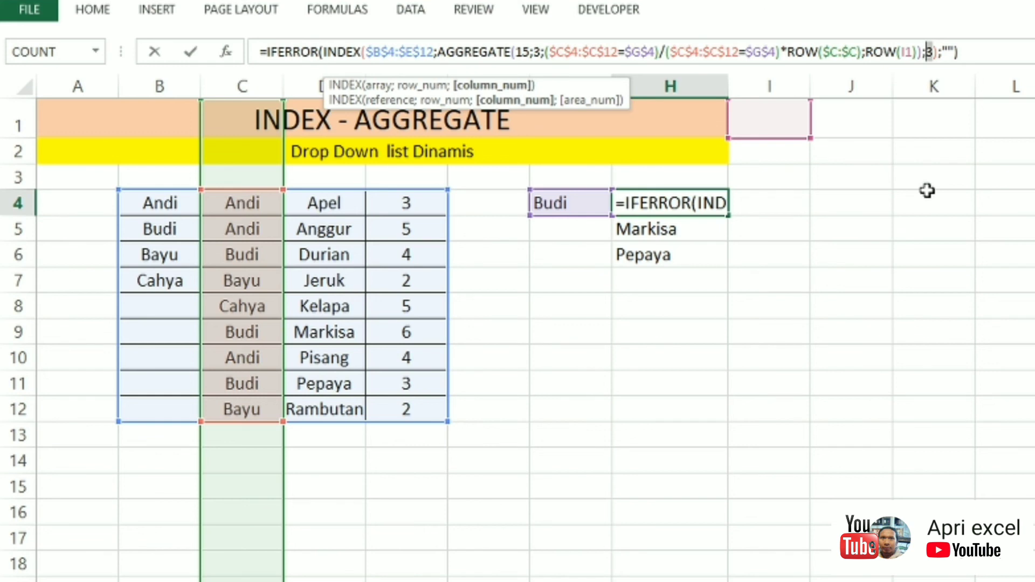
{"action": "key", "text": "Return"}
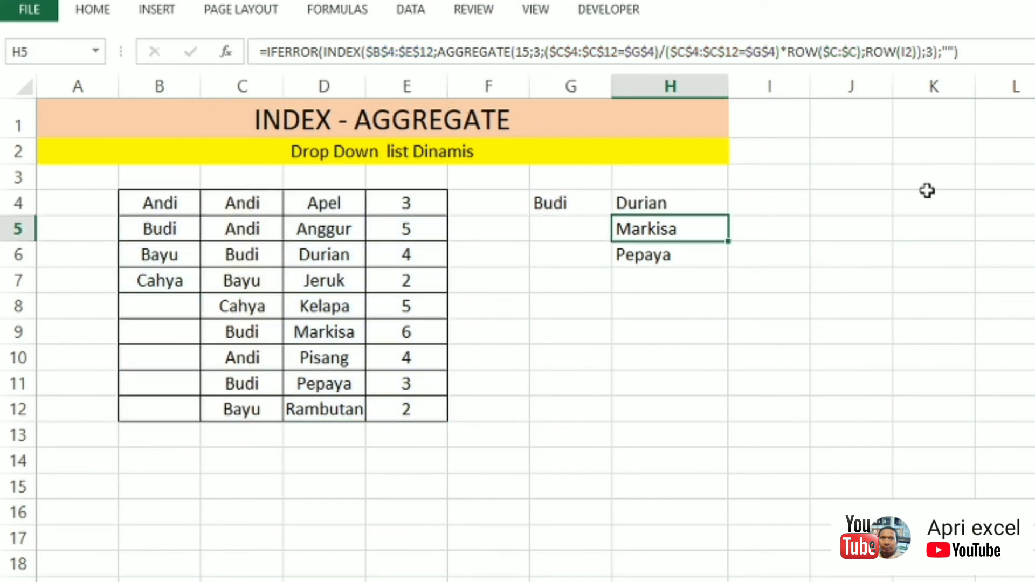
{"action": "left_click", "coordinate": [672, 203]}
{"action": "left_click", "coordinate": [927, 52]}
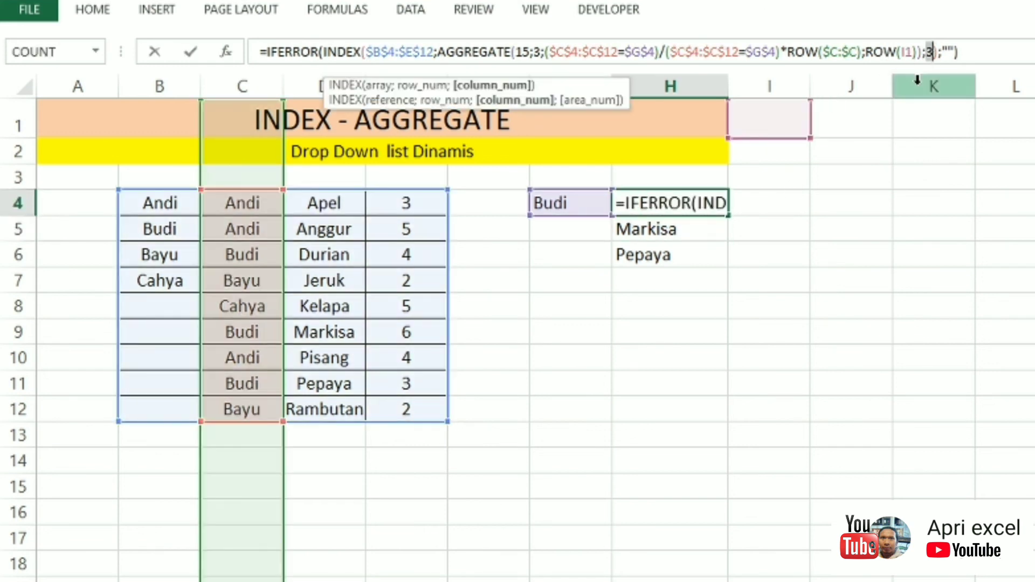
{"action": "type", "text": "2"}
{"action": "key", "text": "Return"}
{"action": "left_click", "coordinate": [719, 213]}
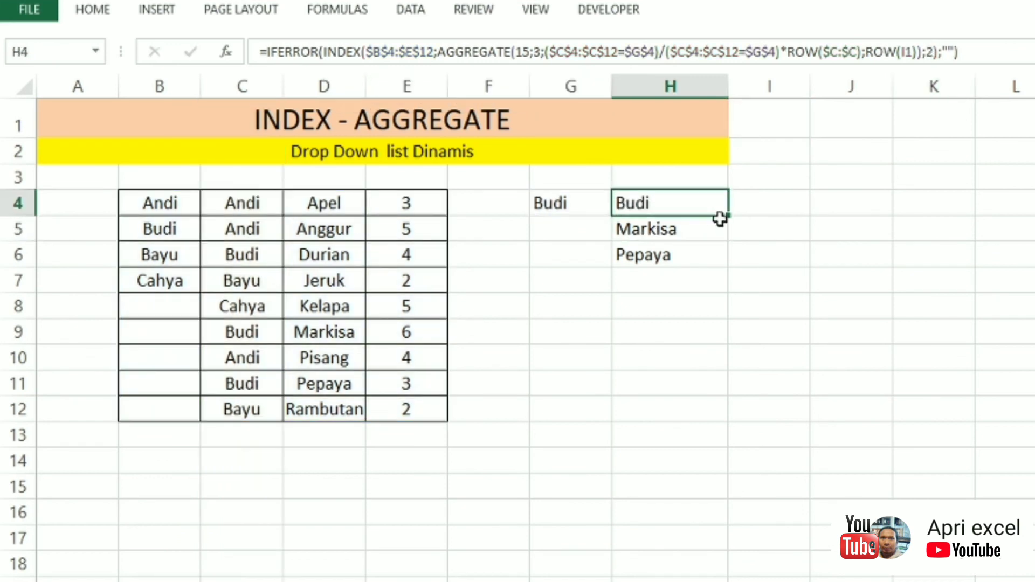
{"action": "left_click_drag", "start_coordinate": [731, 217], "coordinate": [700, 421]}
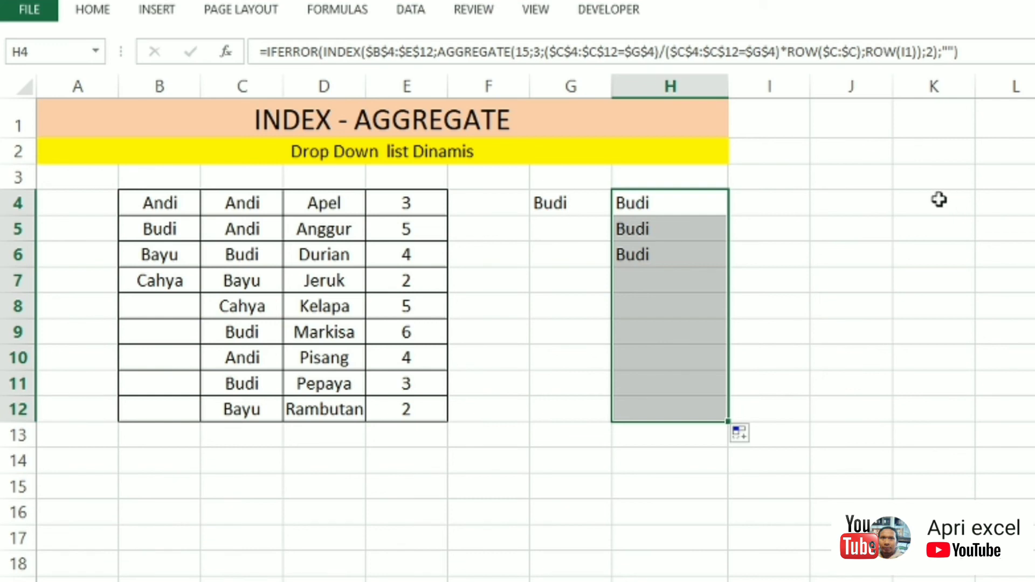
Copy H4's formula into I4 and change its INDEX column number to return the item column.
{"action": "left_click", "coordinate": [788, 210]}
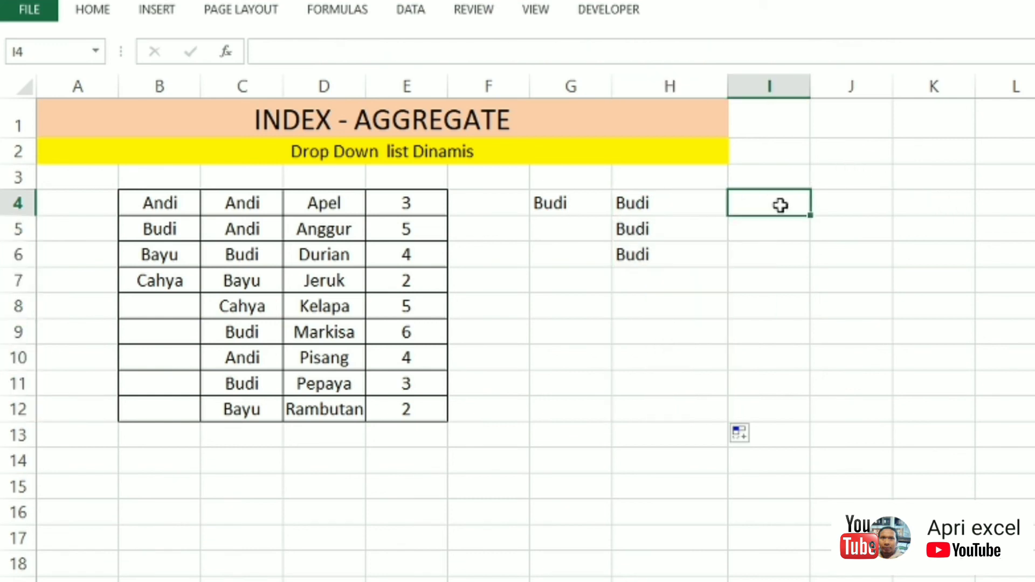
{"action": "left_click", "coordinate": [698, 198]}
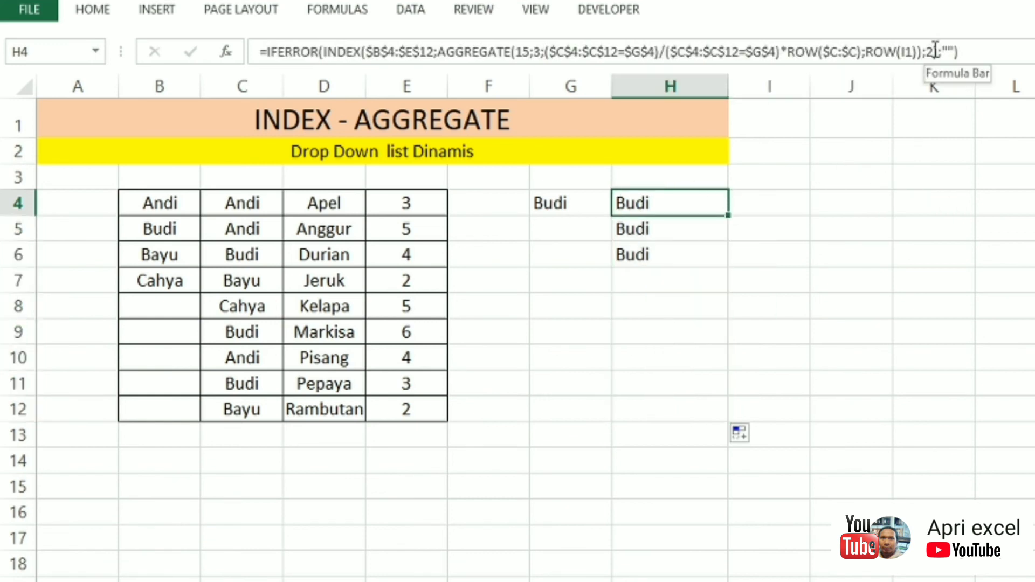
{"action": "left_click_drag", "start_coordinate": [726, 216], "coordinate": [818, 225]}
{"action": "left_click", "coordinate": [776, 199]}
{"action": "left_click", "coordinate": [930, 53]}
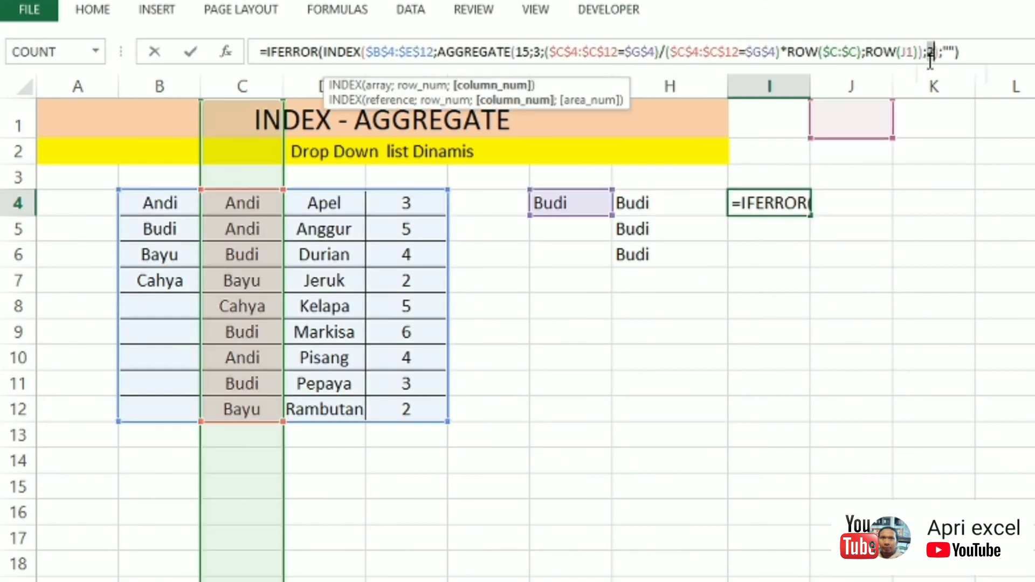
{"action": "key", "text": "Return"}
Replace the fixed INDEX column number in H4's formula with COLUMN(B2).
{"action": "left_click", "coordinate": [653, 206]}
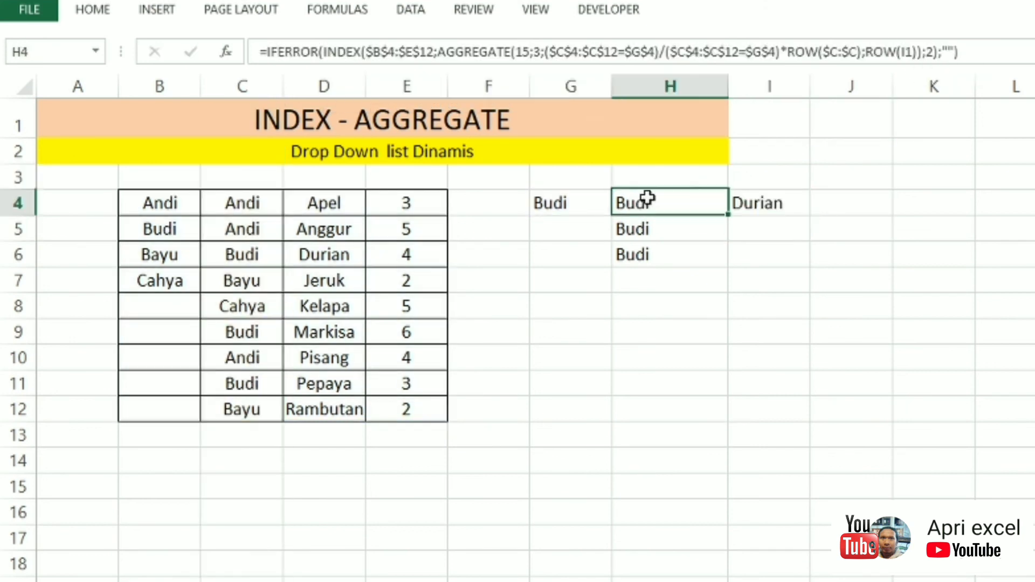
{"action": "double_click", "coordinate": [928, 52]}
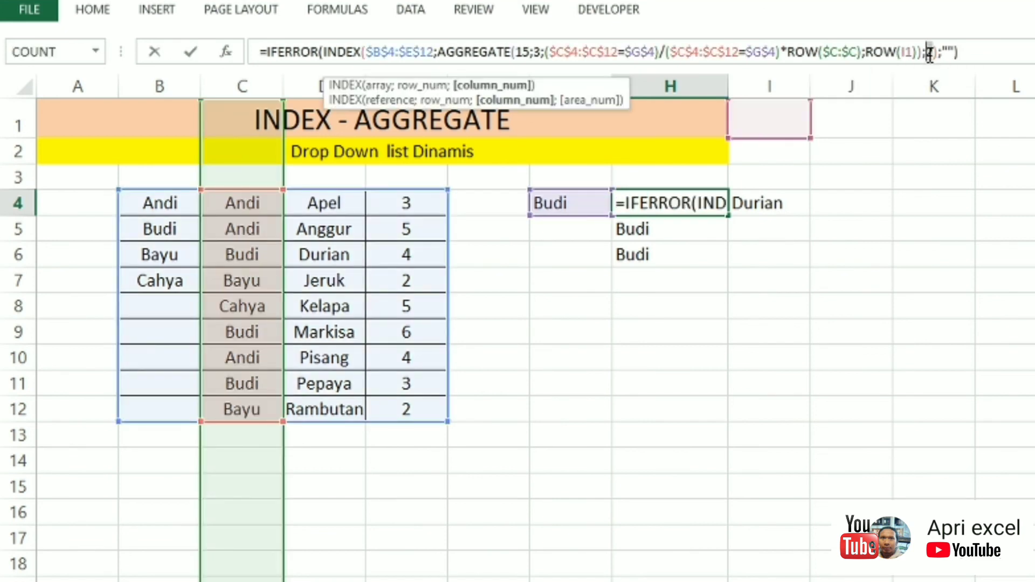
{"action": "type", "text": "columnt="}
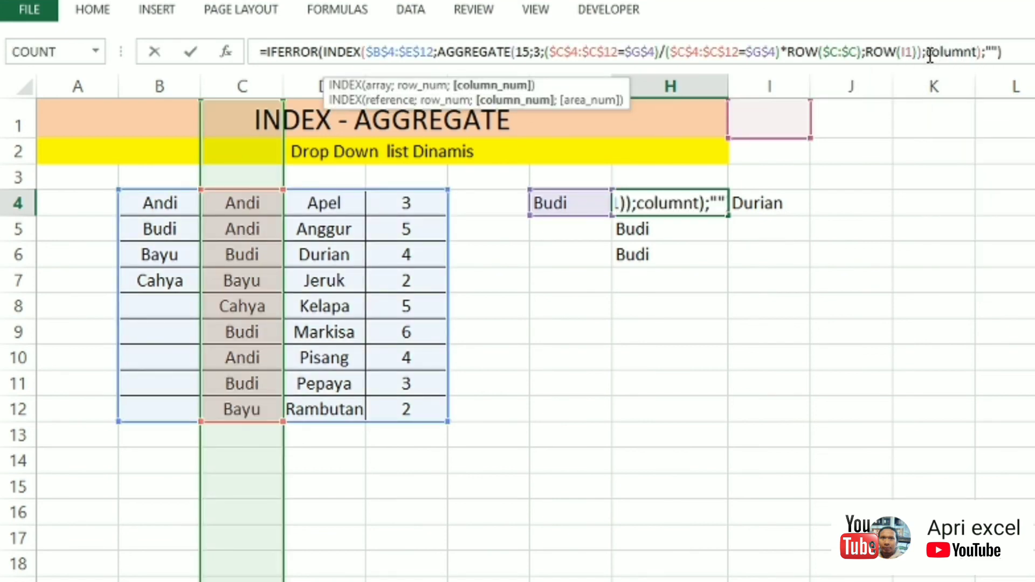
{"action": "type", "text": "="}
{"action": "key", "text": "BackSpace"}
{"action": "key", "text": "BackSpace"}
{"action": "key", "text": "BackSpace"}
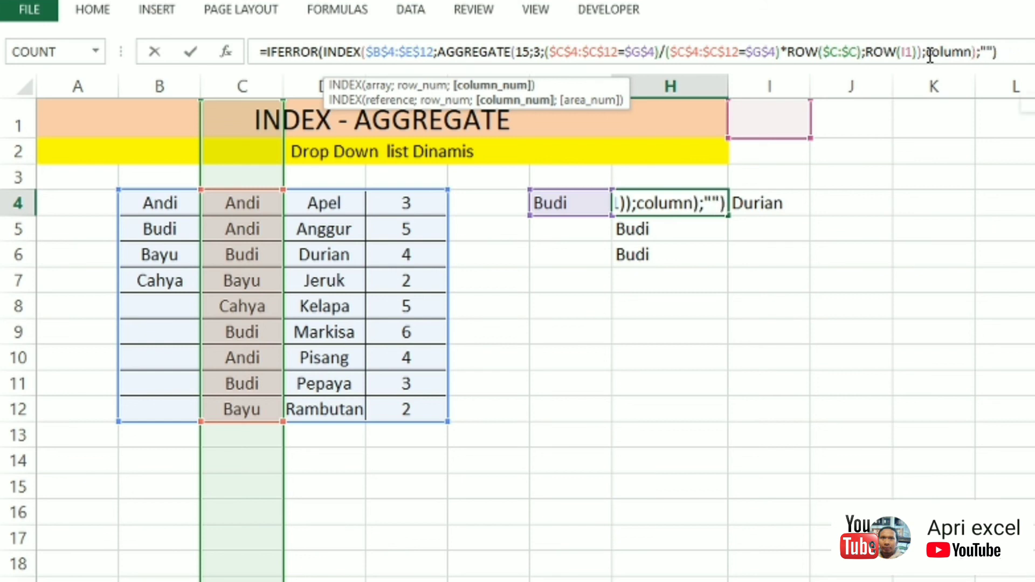
{"action": "type", "text": "("}
{"action": "key", "text": "Left"}
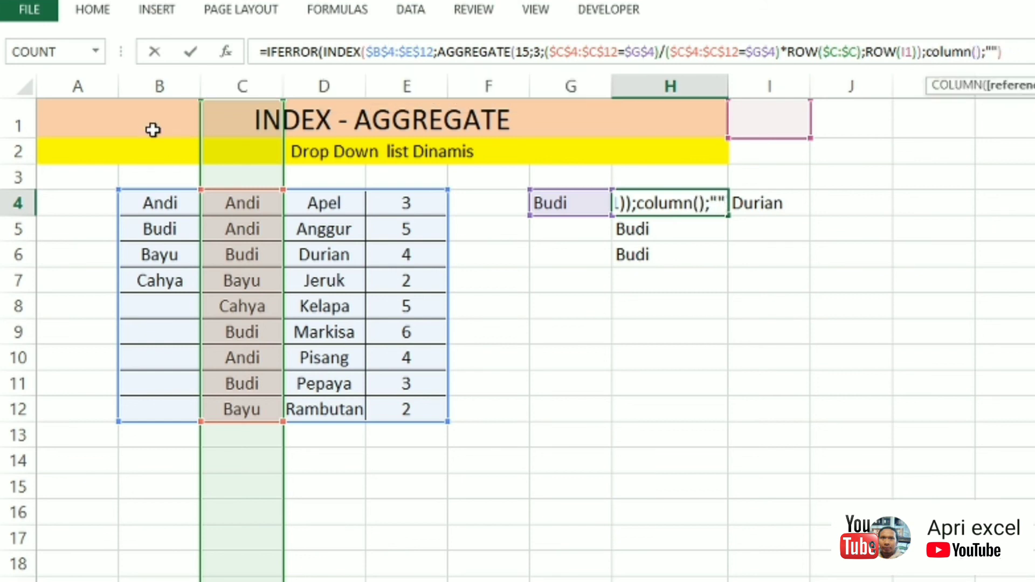
{"action": "left_click", "coordinate": [162, 155]}
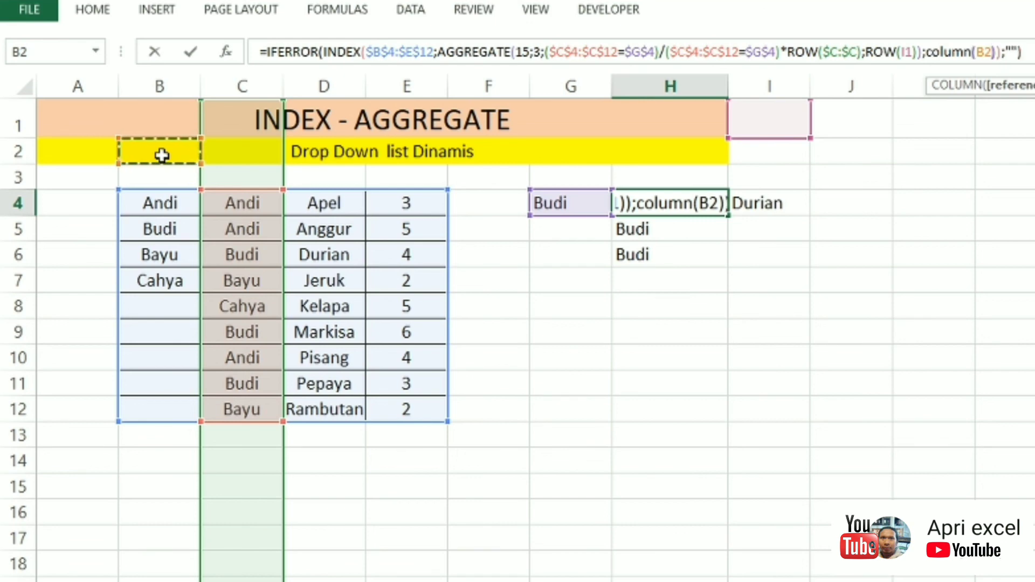
{"action": "type", "text": ")"}
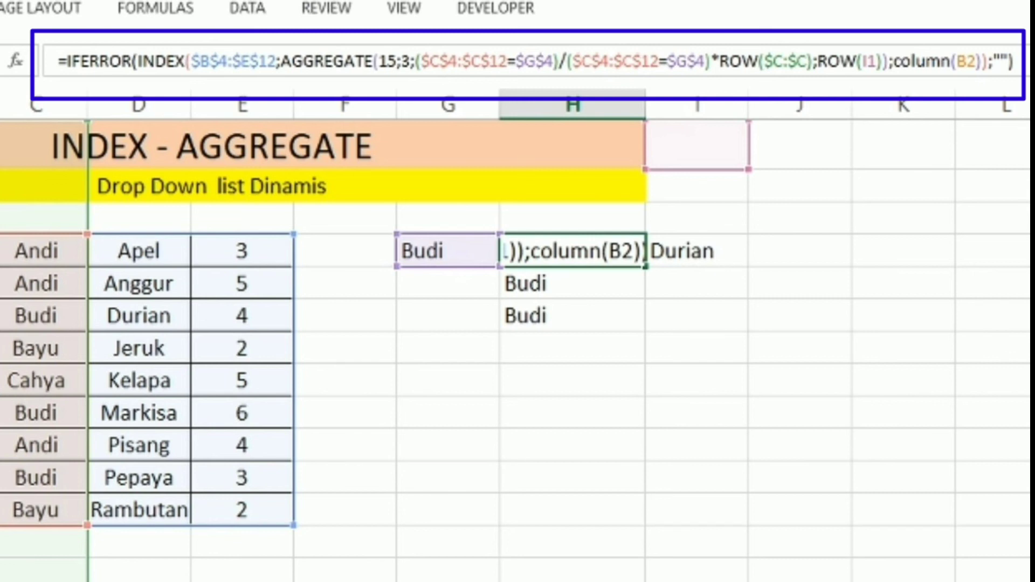
{"action": "key", "text": "Return"}
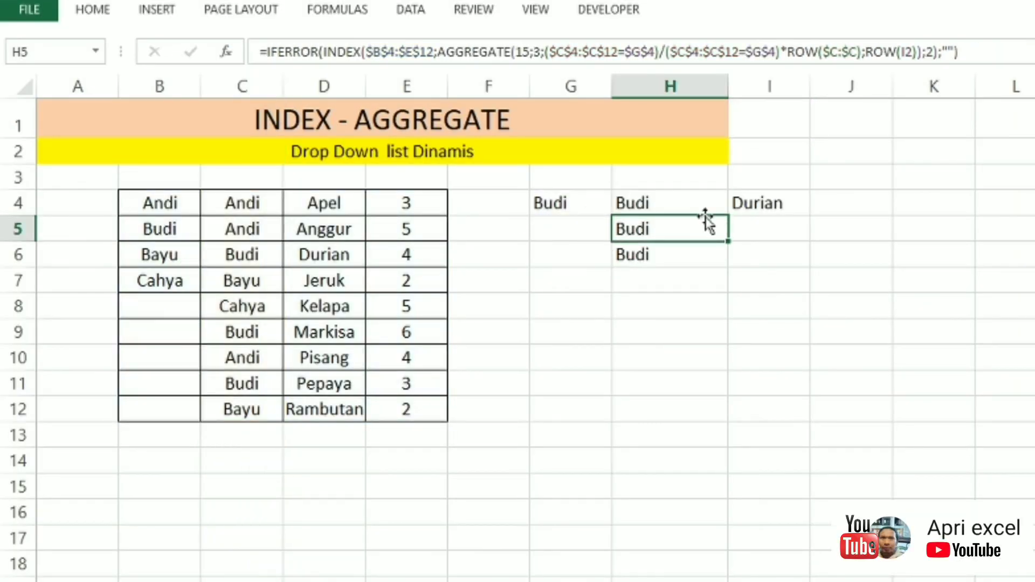
Fill H4's formula with COLUMN(B2) through the range H4:J12 and check the results in row 4.
{"action": "left_click", "coordinate": [705, 211]}
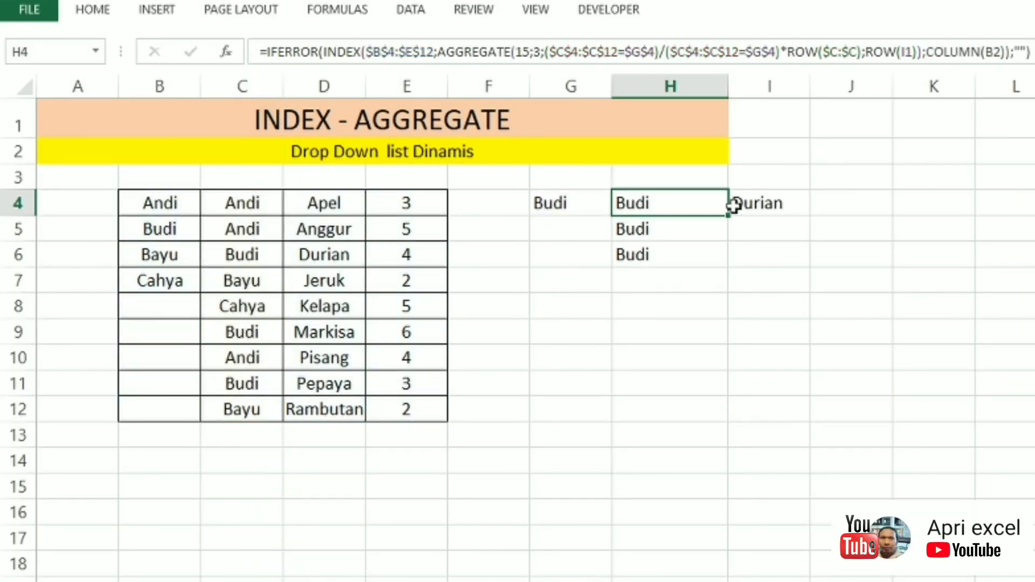
{"action": "left_click_drag", "start_coordinate": [731, 216], "coordinate": [896, 426]}
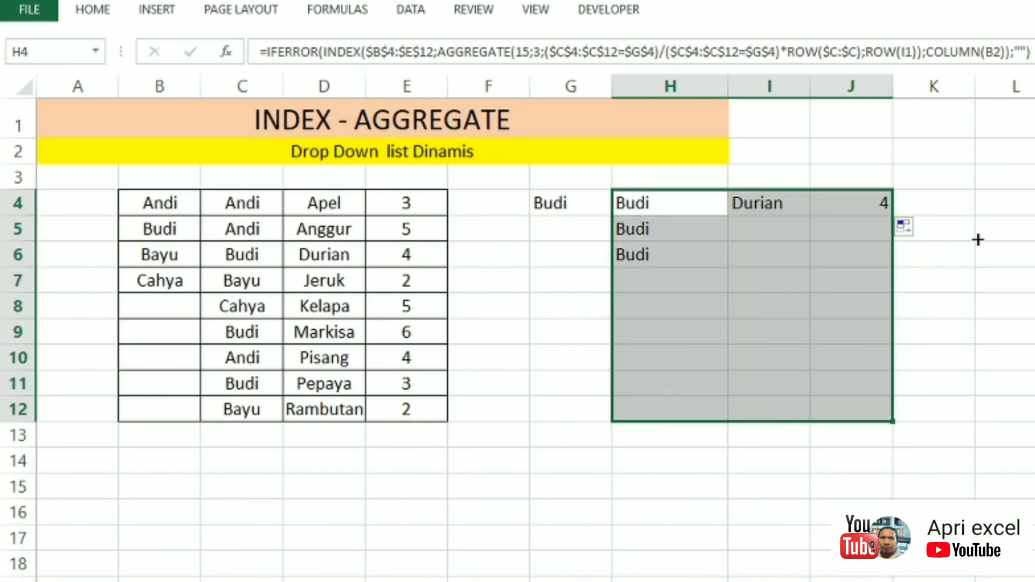
{"action": "left_click", "coordinate": [978, 239]}
{"action": "left_click", "coordinate": [604, 205]}
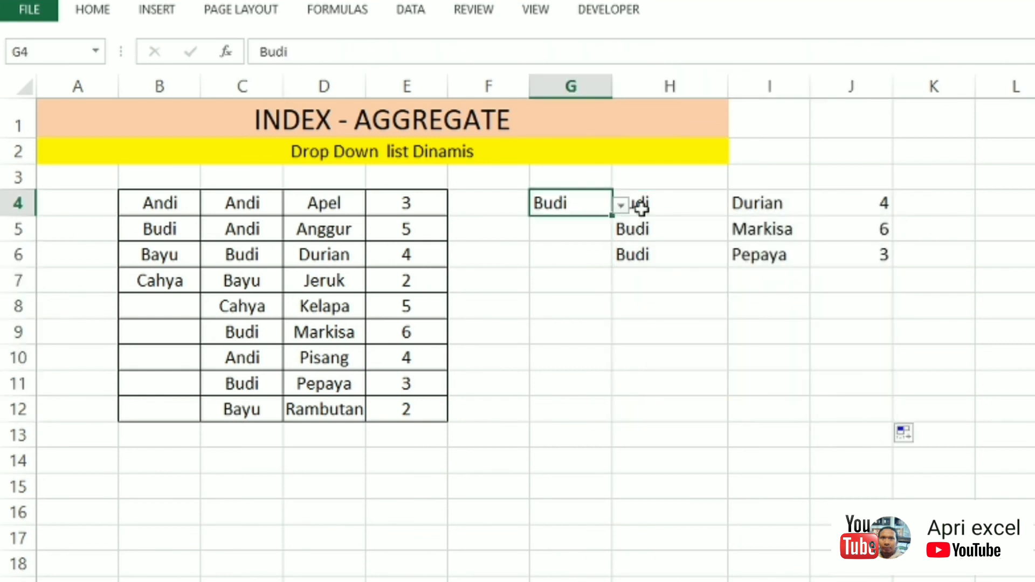
{"action": "key", "text": "Right"}
{"action": "key", "text": "Right"}
{"action": "key", "text": "Right"}
Choose the fourth name in G4's drop-down list and check the row returned in columns H to J.
{"action": "left_click", "coordinate": [598, 200]}
{"action": "left_click", "coordinate": [624, 206]}
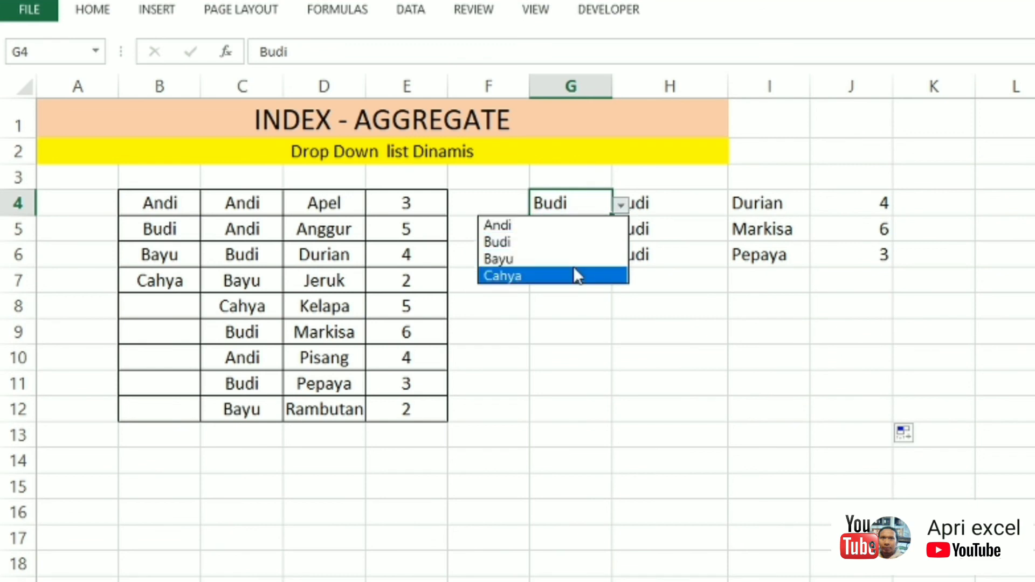
{"action": "left_click", "coordinate": [574, 272]}
{"action": "left_click", "coordinate": [709, 305]}
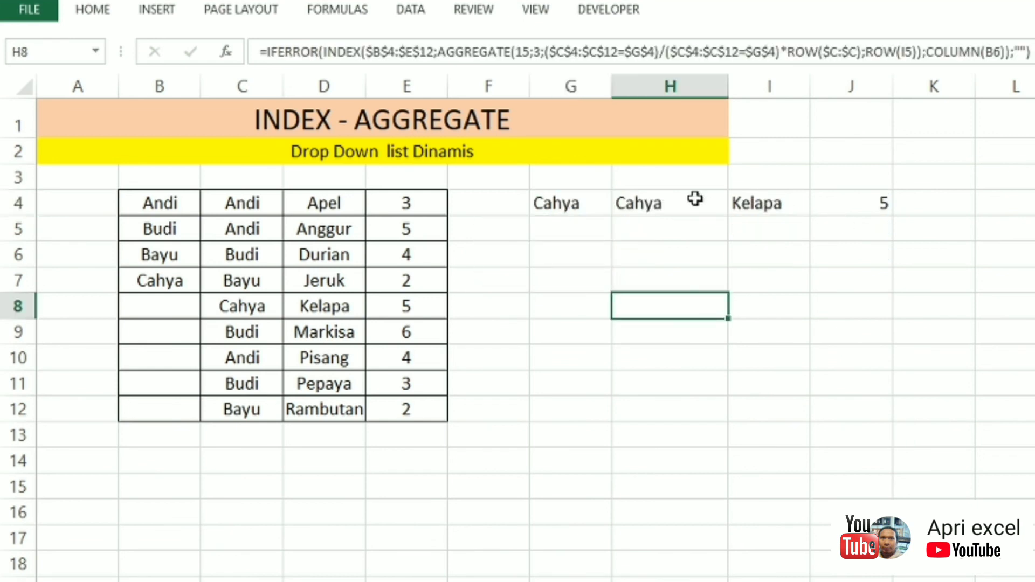
{"action": "left_click", "coordinate": [695, 199]}
Switch G4 to the first name in its drop-down list.
{"action": "left_click", "coordinate": [590, 205]}
{"action": "left_click", "coordinate": [620, 205]}
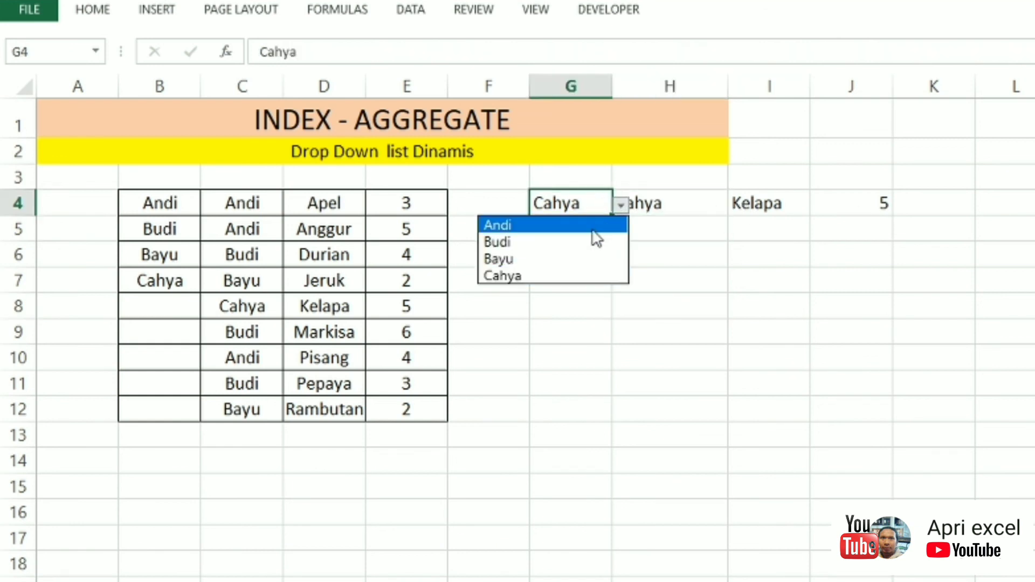
{"action": "left_click", "coordinate": [591, 225]}
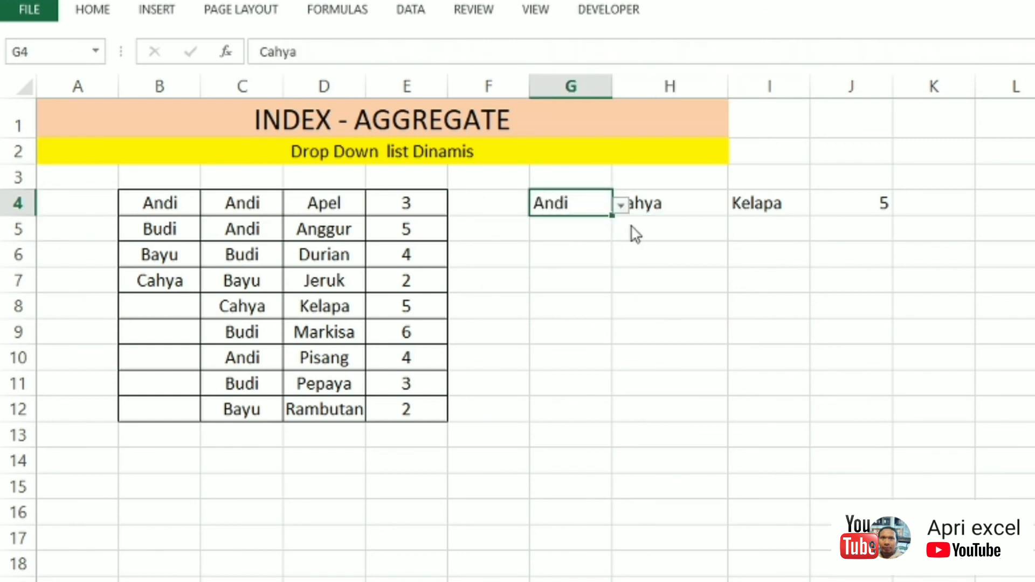
{"action": "left_click", "coordinate": [635, 234]}
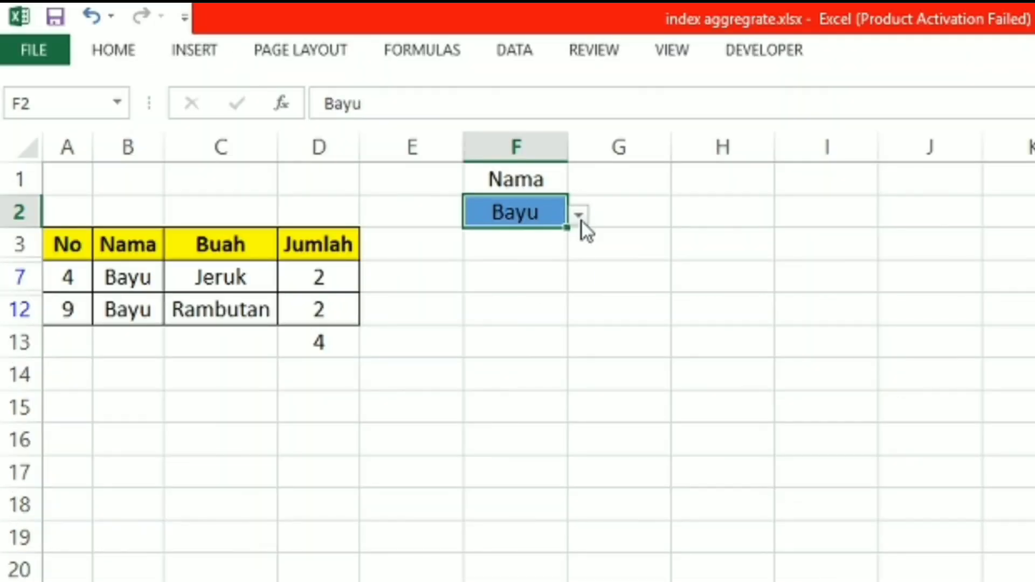
Switch F2 to the first name in its drop-down list and apply an in-place advanced filter to A3:D12 with criteria F1:F2.
{"action": "left_click", "coordinate": [580, 218]}
{"action": "left_click", "coordinate": [548, 237]}
{"action": "left_click", "coordinate": [514, 48]}
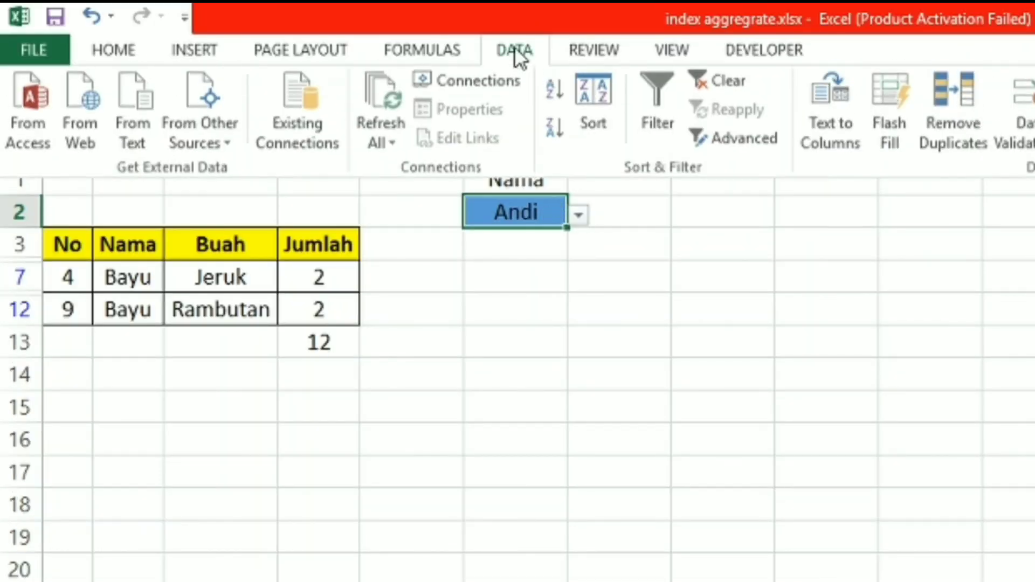
{"action": "left_click", "coordinate": [718, 141]}
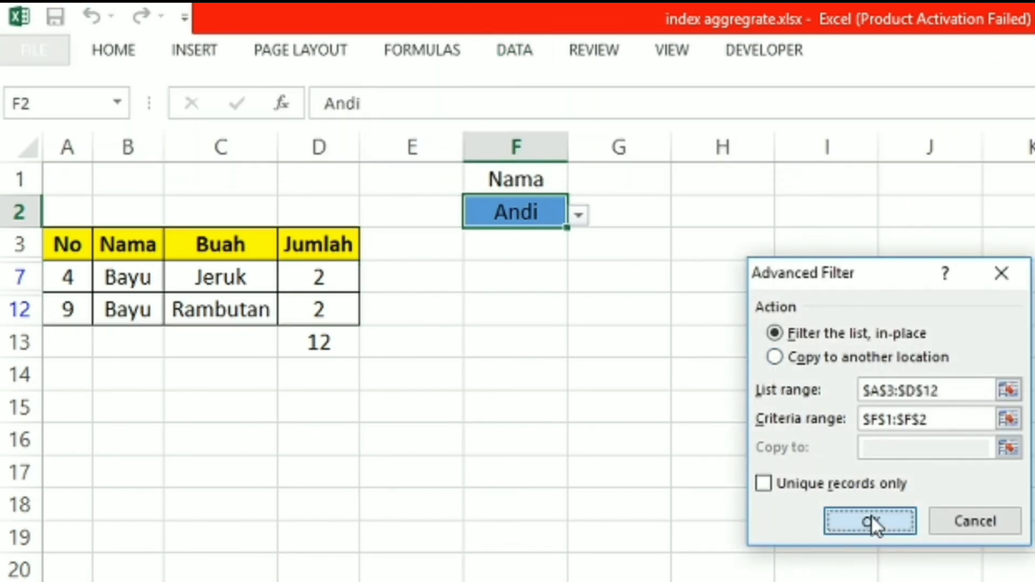
{"action": "left_click", "coordinate": [870, 521]}
{"action": "left_click", "coordinate": [742, 370]}
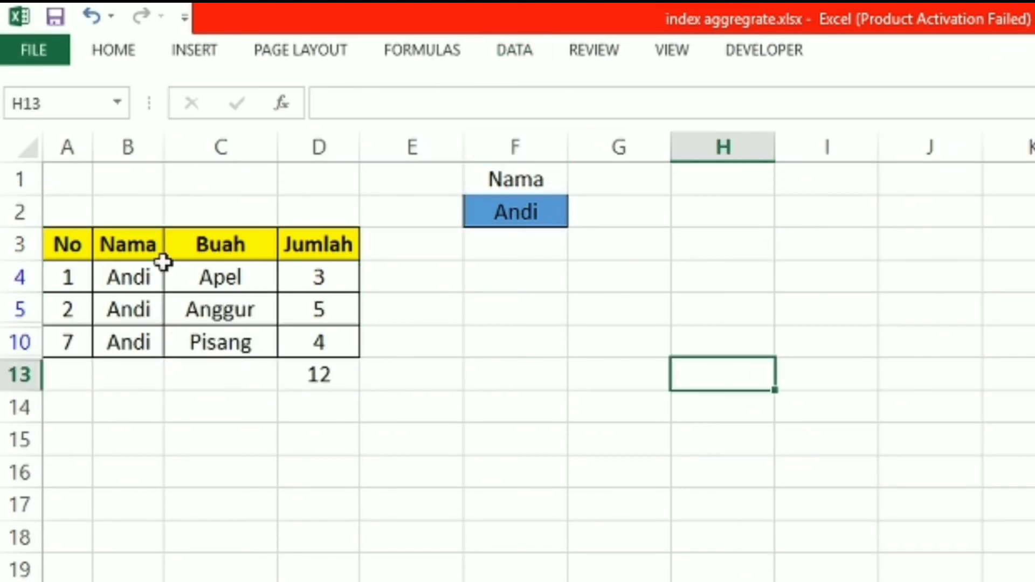
Check the numbering in the filtered rows and turn on header filters for the table so all its rows show.
{"action": "left_click", "coordinate": [514, 50]}
{"action": "left_click", "coordinate": [318, 277]}
{"action": "left_click_drag", "start_coordinate": [67, 275], "coordinate": [67, 345]}
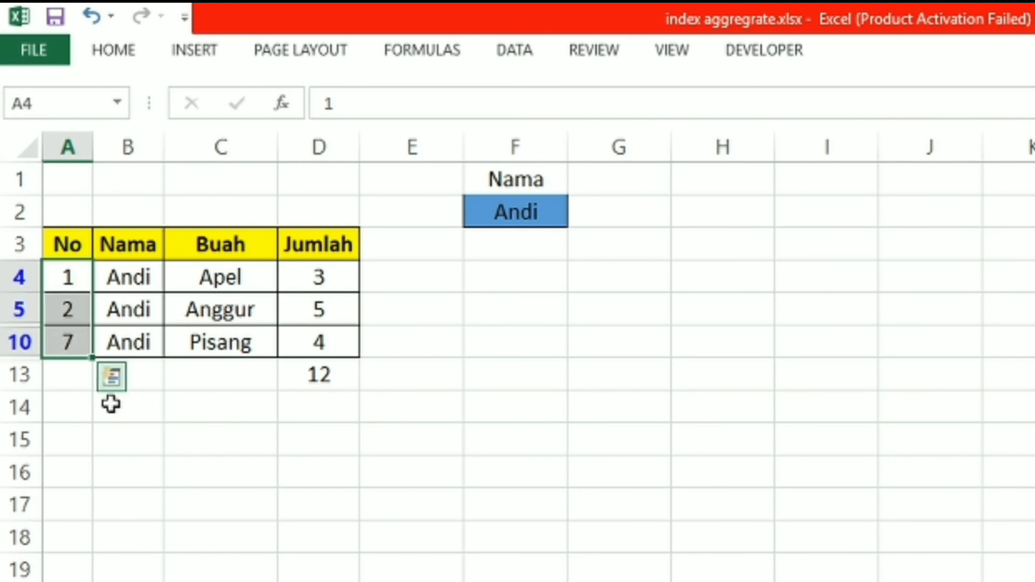
{"action": "left_click_drag", "start_coordinate": [111, 439], "coordinate": [111, 407]}
{"action": "left_click", "coordinate": [67, 277]}
{"action": "left_click", "coordinate": [515, 49]}
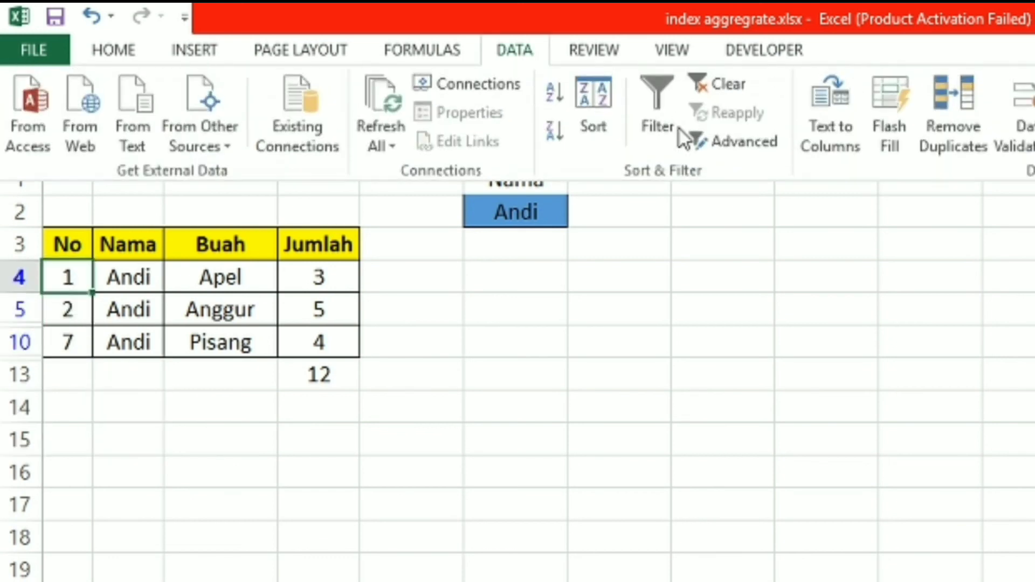
{"action": "left_click", "coordinate": [663, 100]}
{"action": "left_click", "coordinate": [516, 374]}
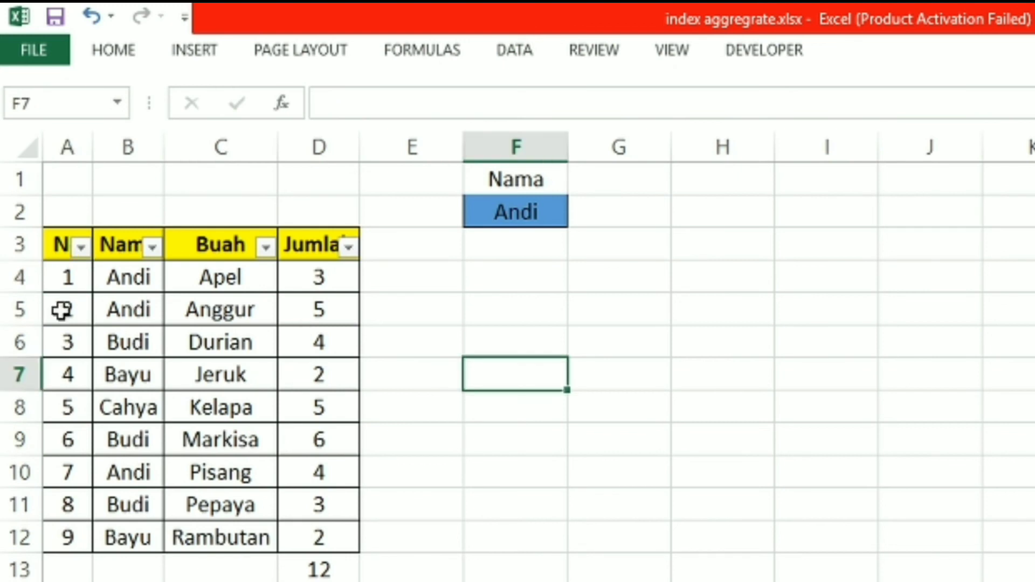
Enter the formula =COUNTIF($B$4:B4;B4) in A4 to number each name's occurrences.
{"action": "left_click", "coordinate": [70, 280]}
{"action": "type", "text": "=countif"}
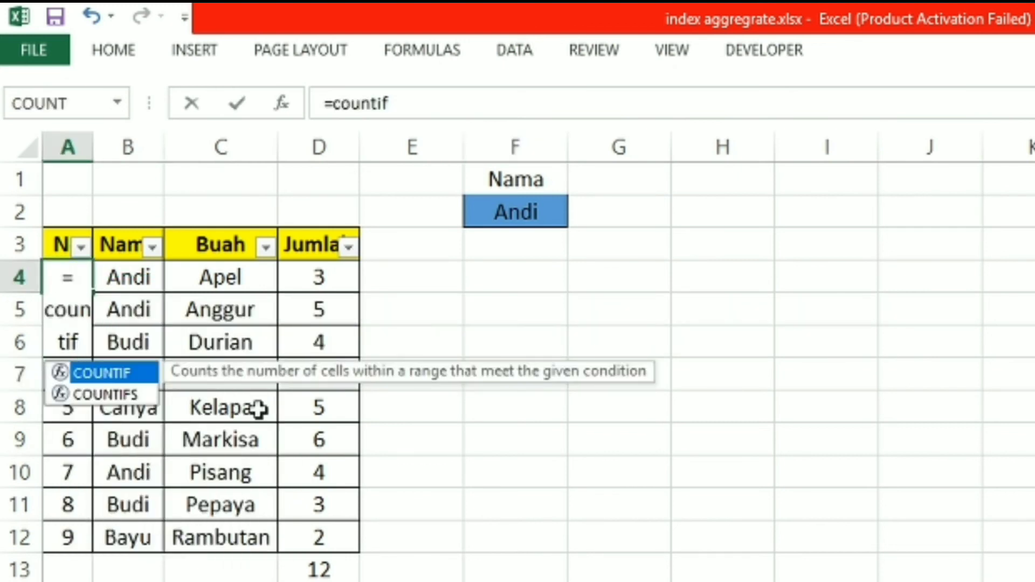
{"action": "type", "text": "("}
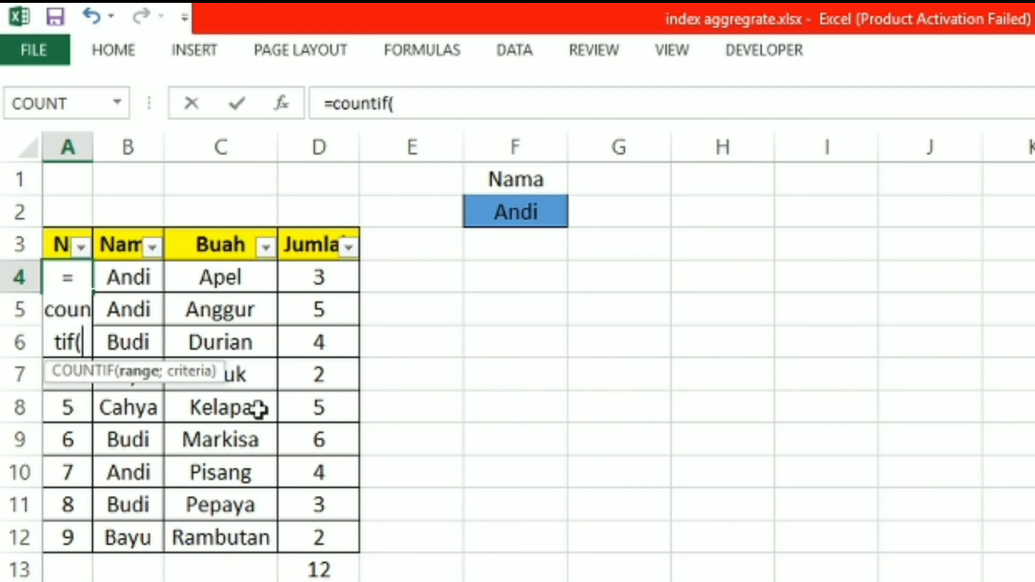
{"action": "left_click", "coordinate": [200, 274]}
{"action": "key", "text": "Left"}
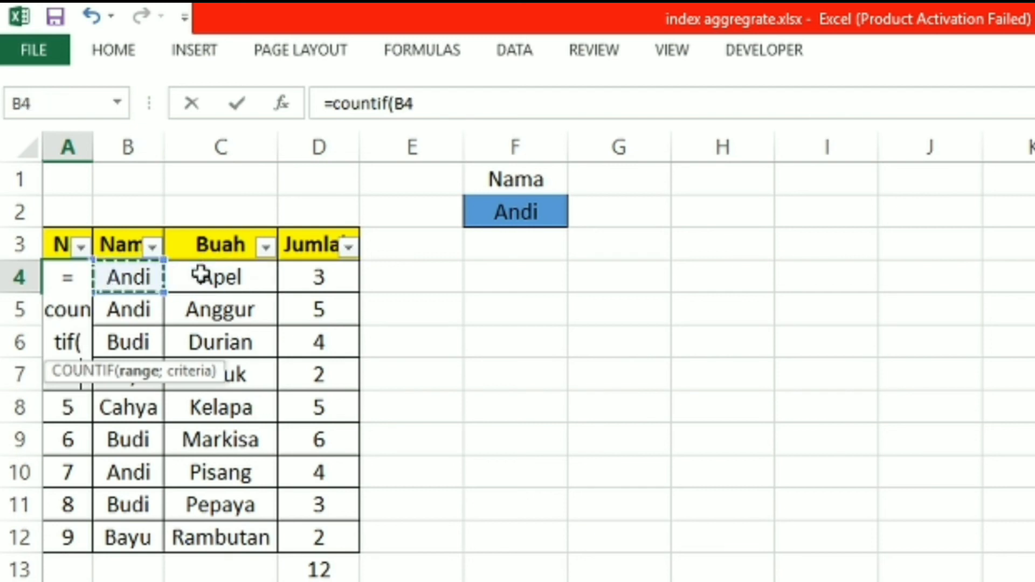
{"action": "left_click", "coordinate": [451, 96]}
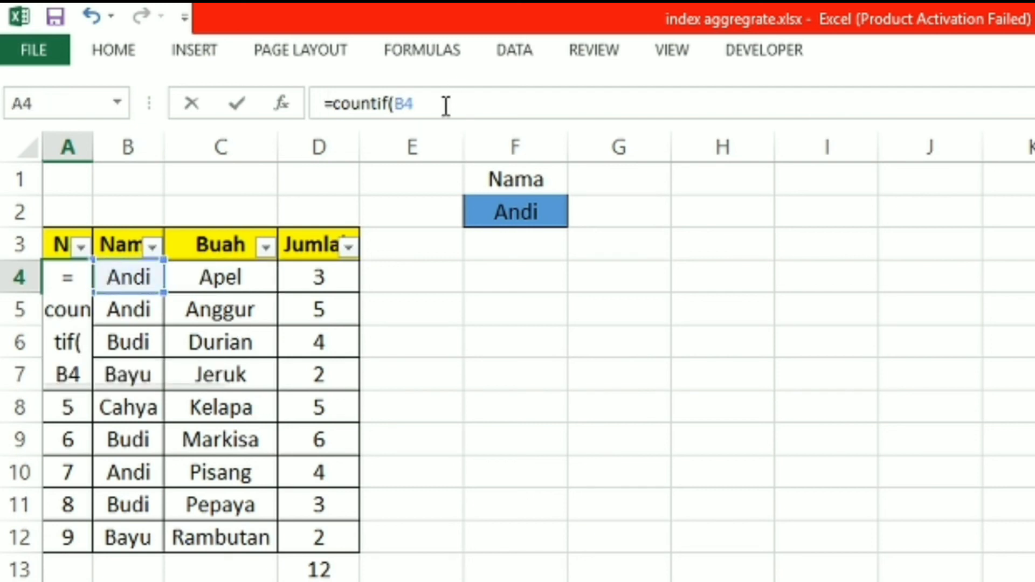
{"action": "type", "text": ":"}
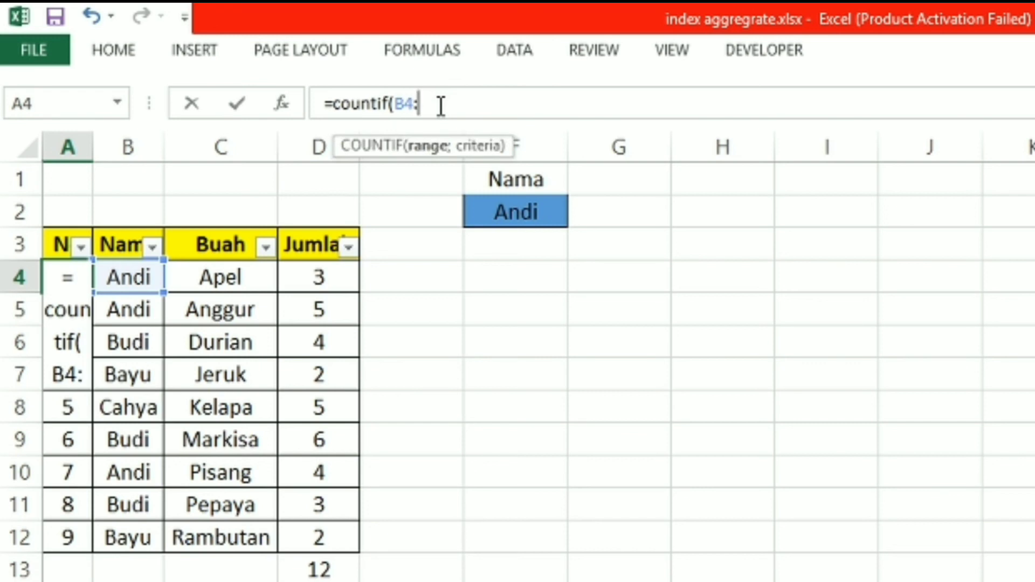
{"action": "type", "text": "B4"}
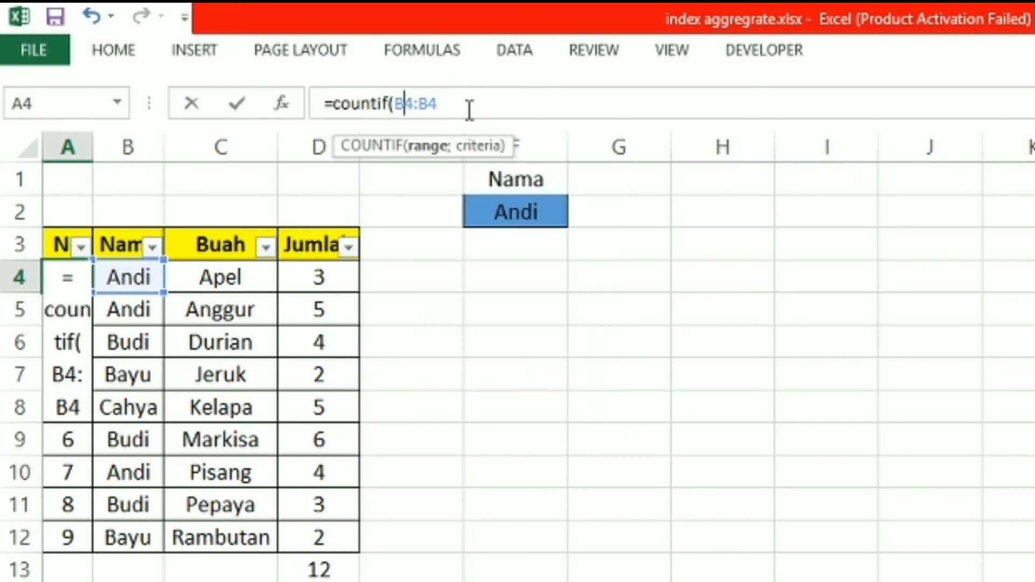
{"action": "key", "text": "F4"}
{"action": "left_click", "coordinate": [492, 105]}
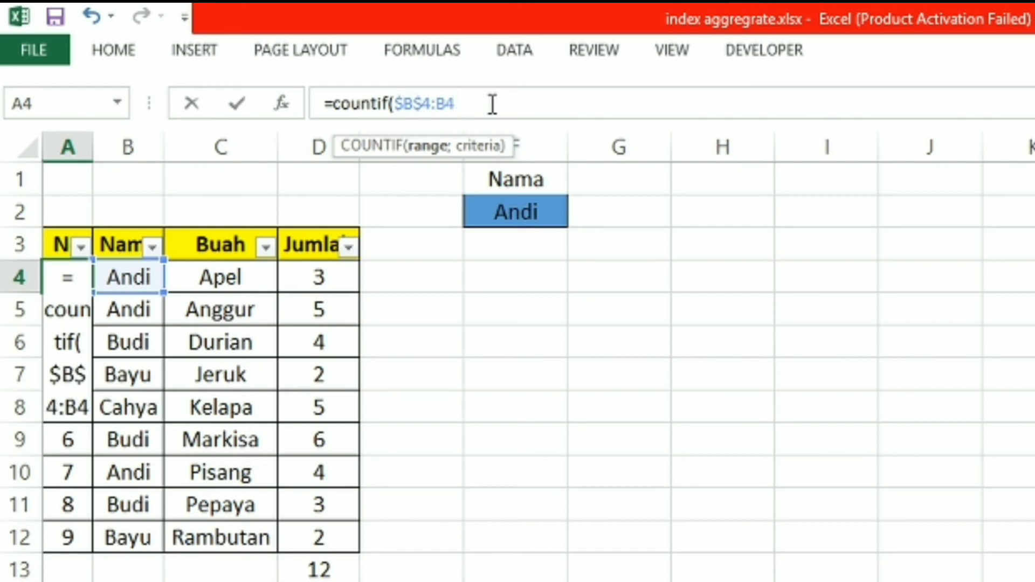
{"action": "type", "text": ";"}
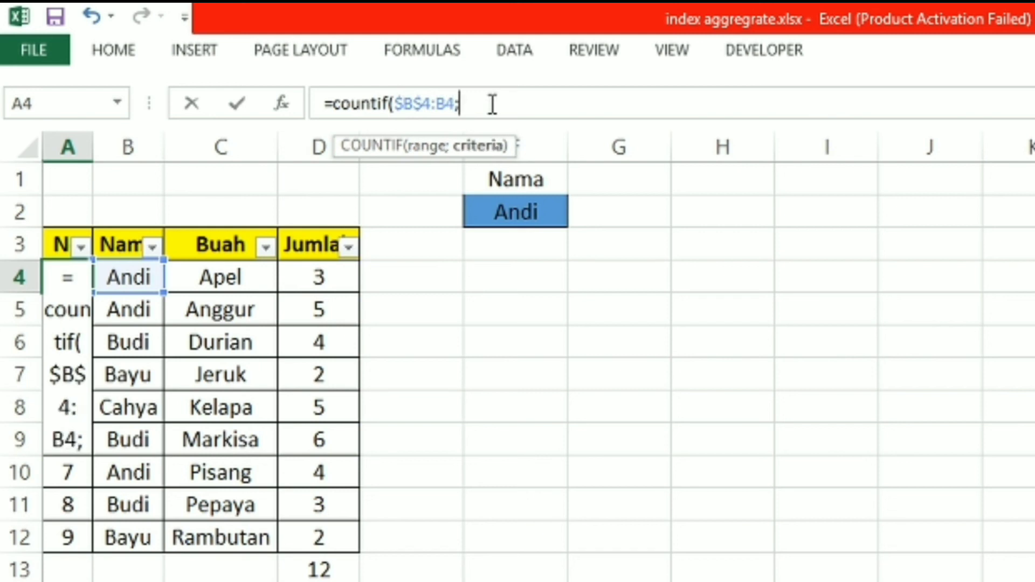
{"action": "left_click", "coordinate": [143, 278]}
{"action": "type", "text": ")"}
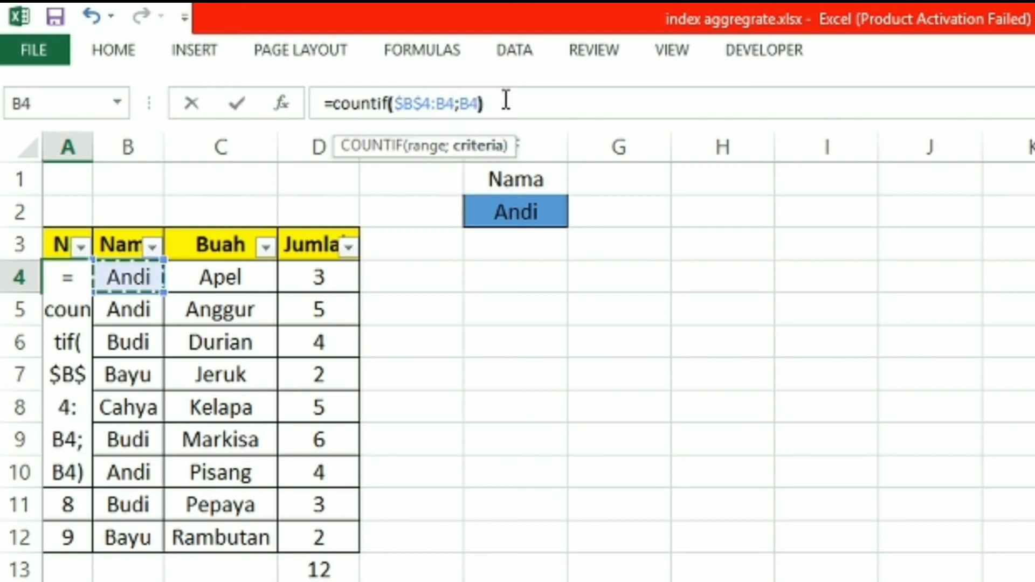
{"action": "key", "text": "Return"}
Fill A4's COUNTIF formula down the No column to A12.
{"action": "left_click", "coordinate": [86, 287]}
{"action": "left_click_drag", "start_coordinate": [93, 294], "coordinate": [76, 546]}
{"action": "left_click", "coordinate": [471, 416]}
Apply an in-place advanced filter to A3:D13 with F1:F2 as the criteria range.
{"action": "left_click", "coordinate": [523, 218]}
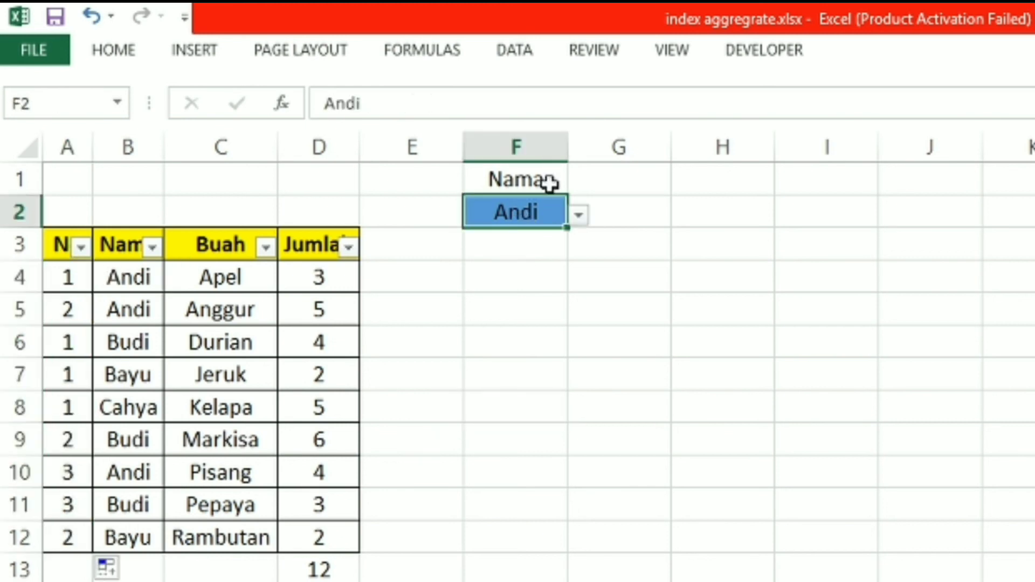
{"action": "left_click", "coordinate": [518, 51]}
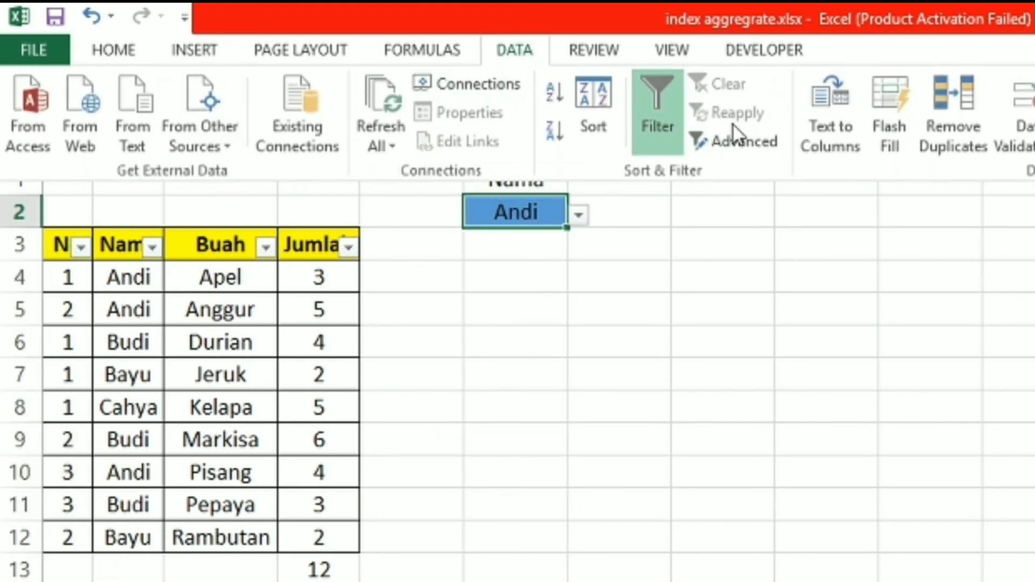
{"action": "left_click", "coordinate": [734, 139]}
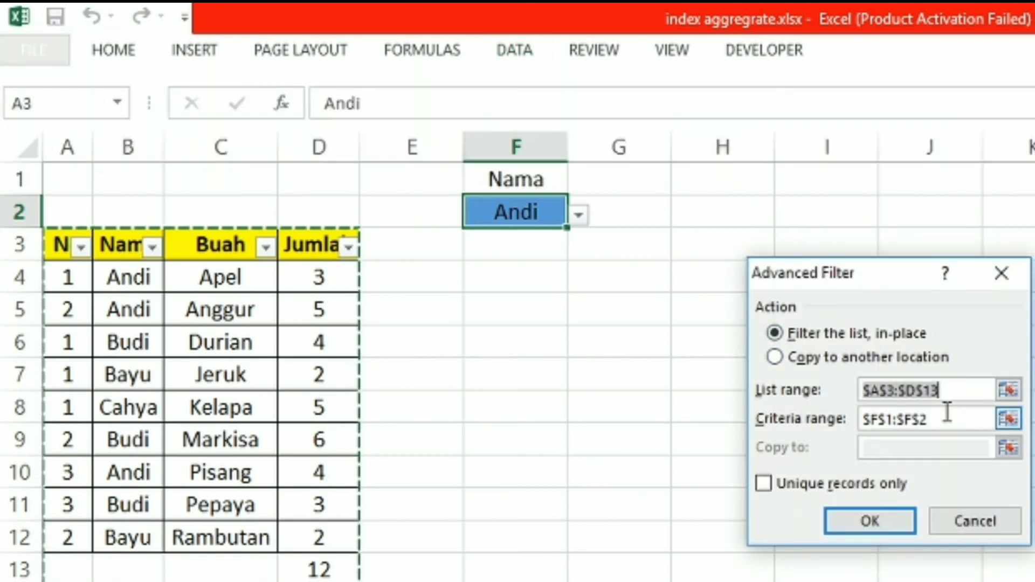
{"action": "left_click", "coordinate": [865, 520]}
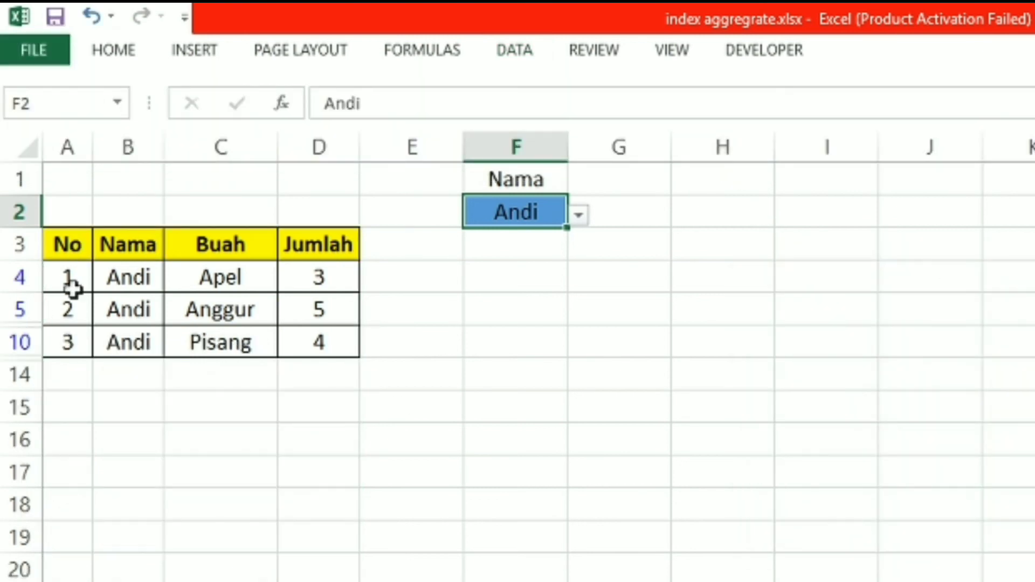
Choose the second name in F2's drop-down list and rerun the in-place advanced filter.
{"action": "left_click", "coordinate": [579, 214]}
{"action": "left_click", "coordinate": [554, 256]}
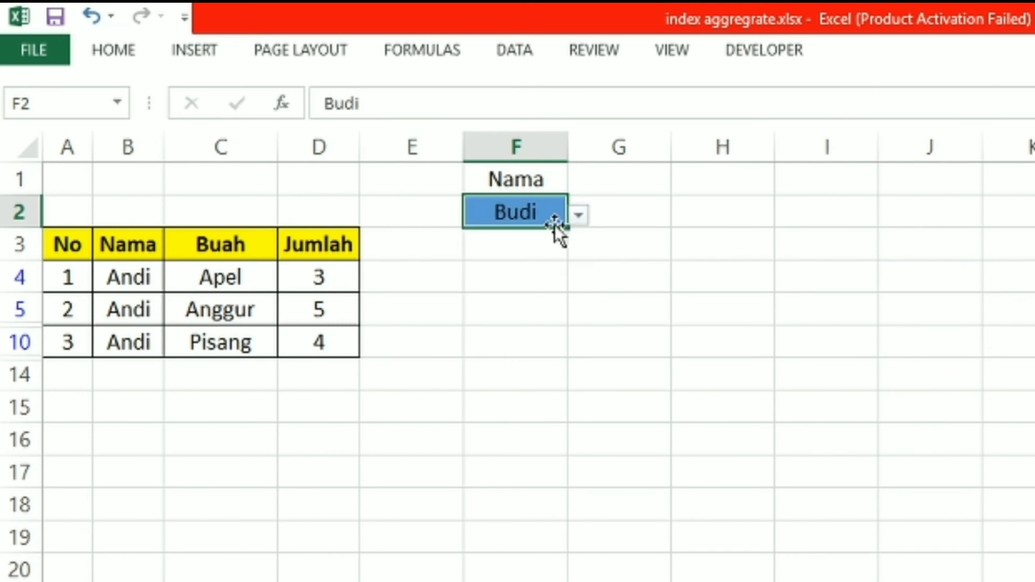
{"action": "left_click", "coordinate": [518, 49]}
{"action": "left_click", "coordinate": [728, 141]}
{"action": "left_click", "coordinate": [865, 517]}
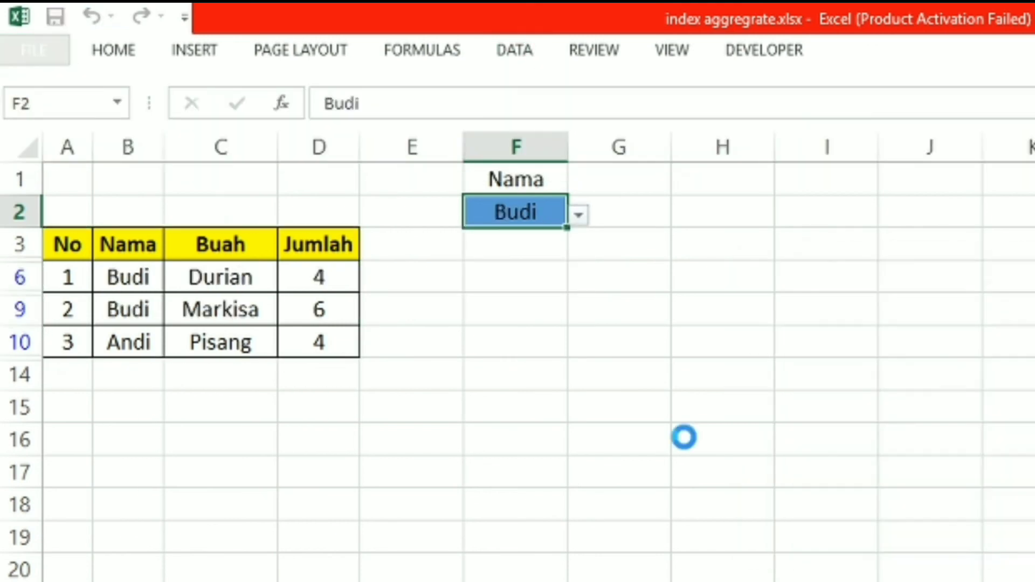
Choose the third name in F2's drop-down list and rerun the in-place advanced filter on the table.
{"action": "left_click", "coordinate": [606, 54]}
{"action": "left_click", "coordinate": [331, 310]}
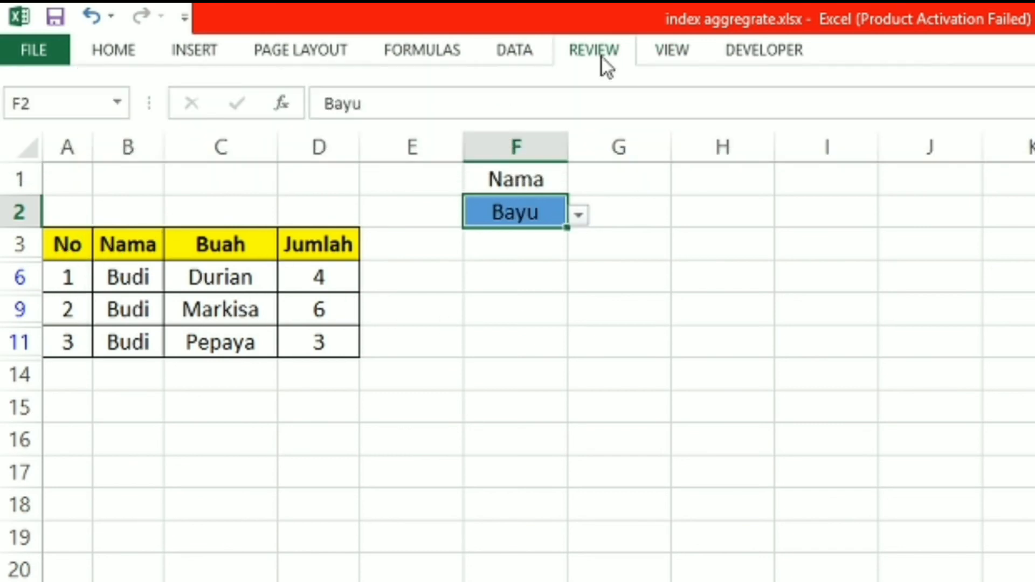
{"action": "left_click", "coordinate": [601, 54]}
{"action": "left_click", "coordinate": [518, 52]}
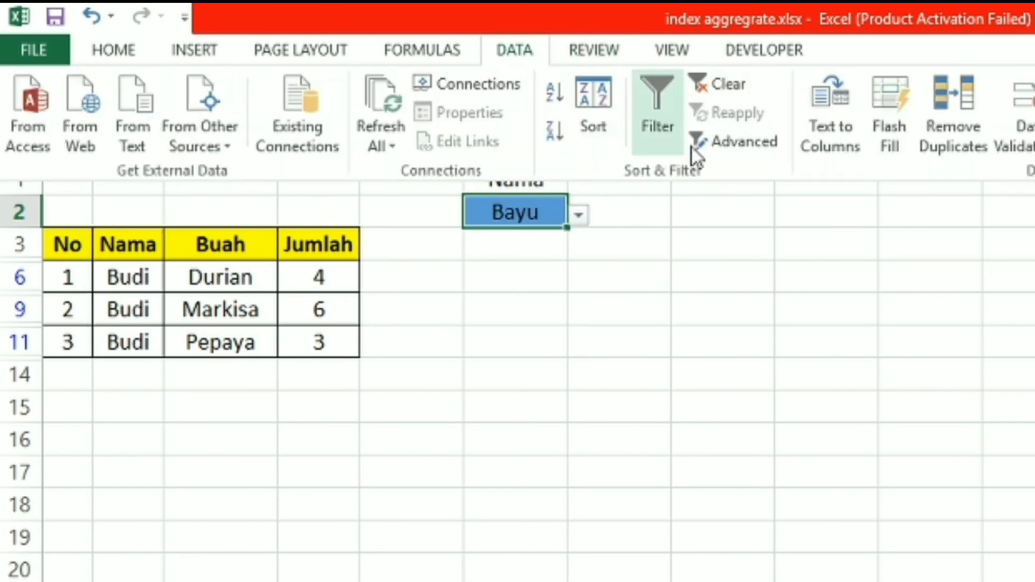
{"action": "left_click", "coordinate": [739, 141]}
{"action": "left_click", "coordinate": [871, 522]}
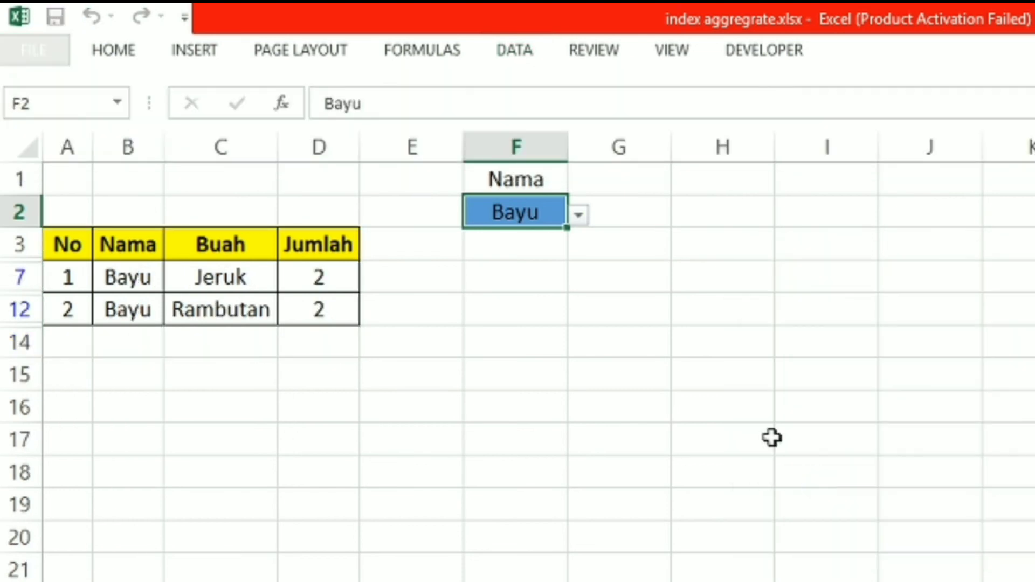
{"action": "left_click", "coordinate": [619, 341]}
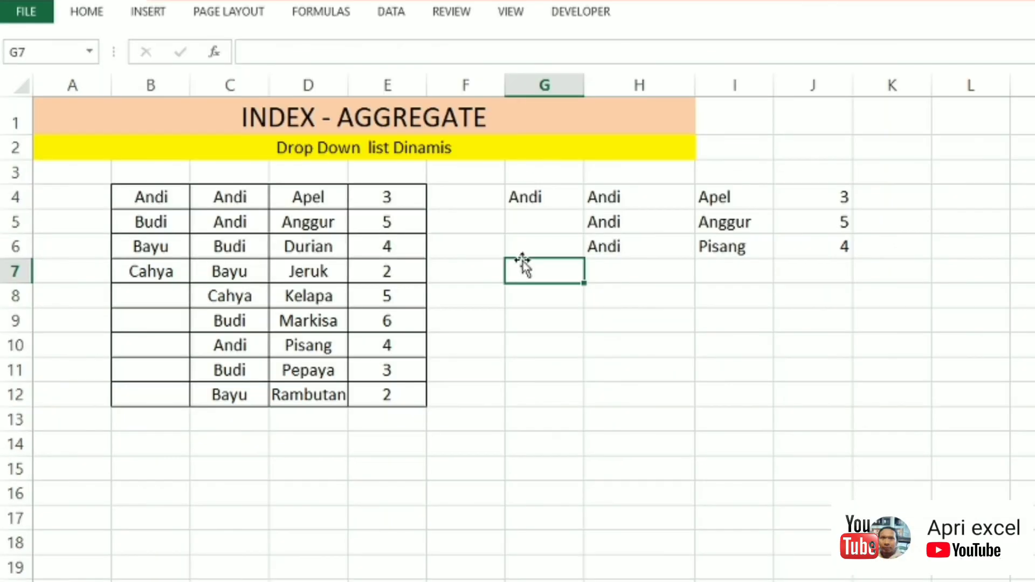